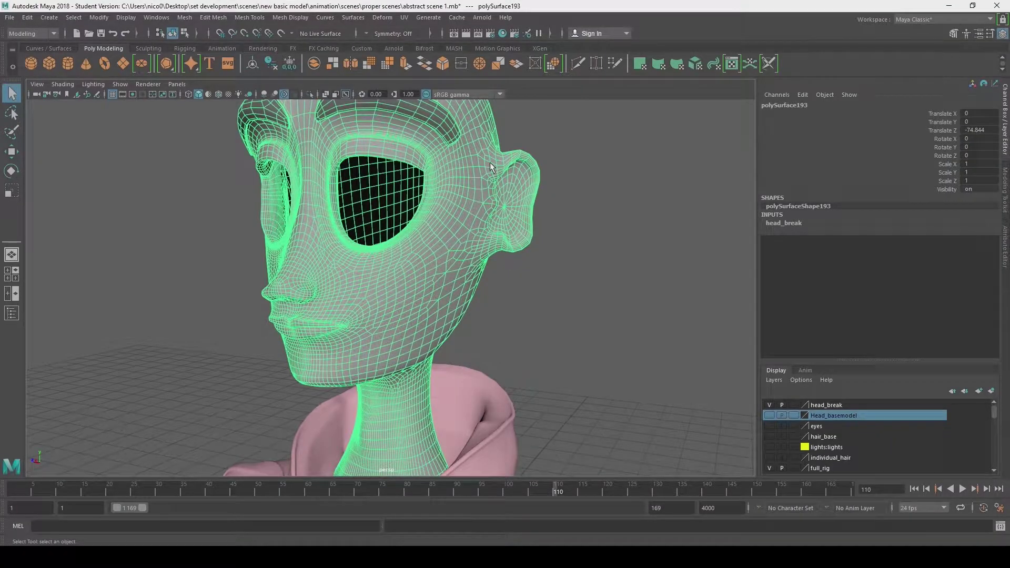
# - Start a jagged Multi-Cut line beside the nose bridge and carry it across the character's left cheek to below the ear
pyautogui.keyDown('alt'); pyautogui.moveTo(406, 208); pyautogui.dragTo(487, 205); pyautogui.keyUp('alt')
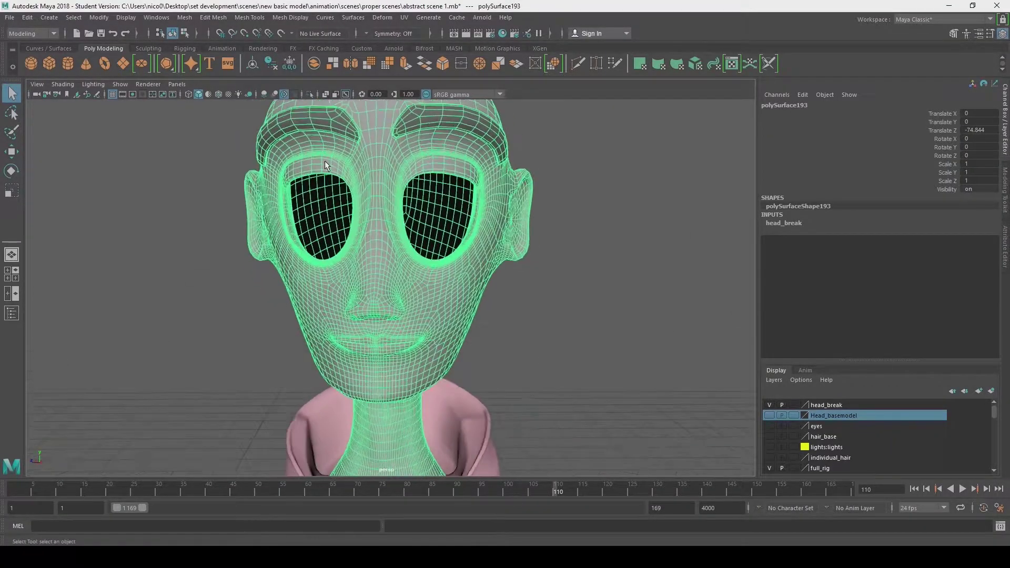
pyautogui.hotkey('ctrl', 'shift', 'x')
pyautogui.scroll(4, 362, 292)
pyautogui.keyDown('alt'); pyautogui.moveTo(369, 285); pyautogui.dragTo(295, 285); pyautogui.keyUp('alt')
pyautogui.scroll(4, 294, 286)
pyautogui.keyDown('alt'); pyautogui.moveTo(295, 286); pyautogui.dragTo(235, 284, button='middle'); pyautogui.keyUp('alt')
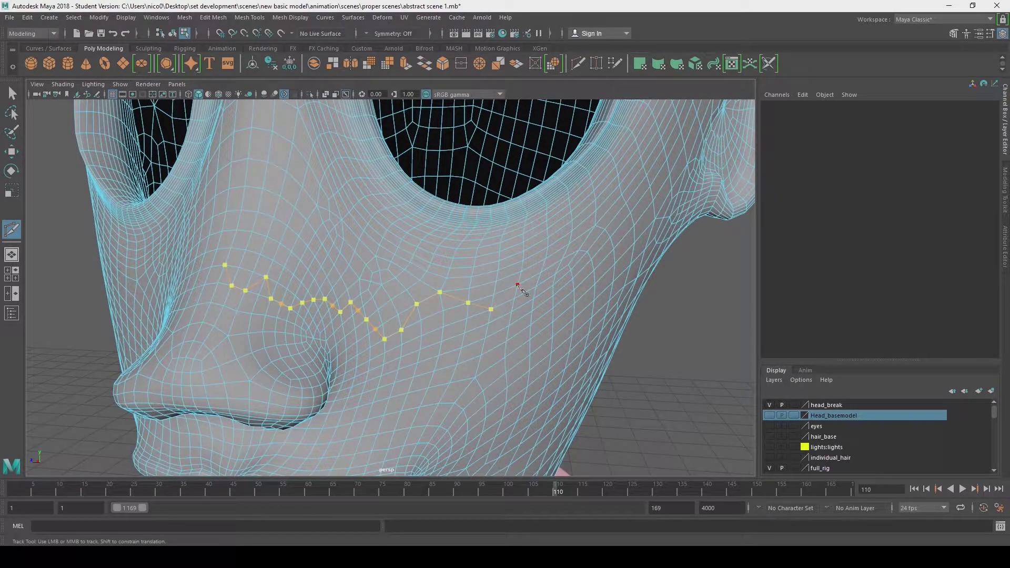
pyautogui.click(581, 253)
pyautogui.click(598, 271)
pyautogui.keyDown('alt'); pyautogui.moveTo(613, 298); pyautogui.dragTo(453, 263); pyautogui.keyUp('alt')
pyautogui.click(359, 206)
pyautogui.click(464, 178)
pyautogui.click(503, 228)
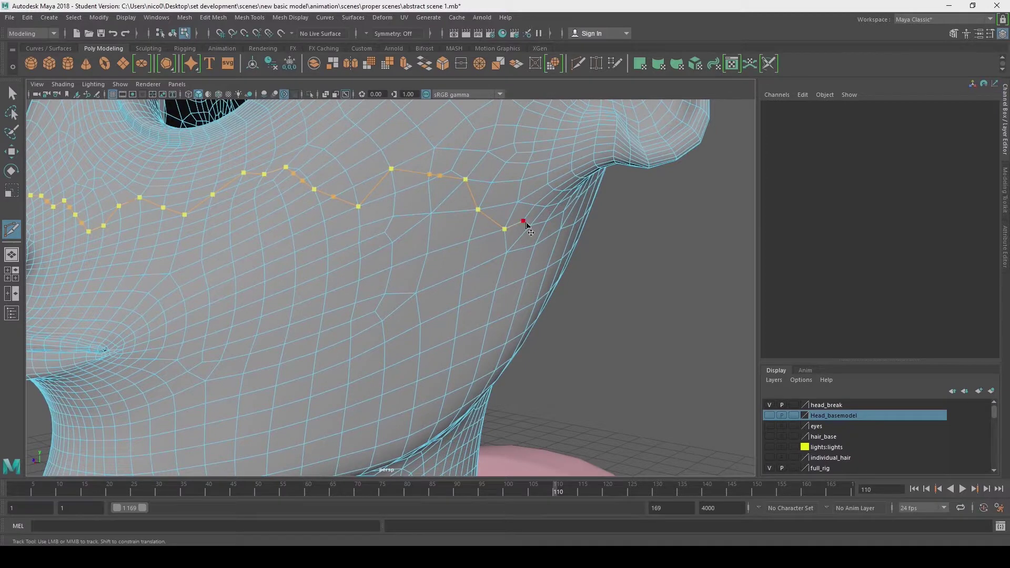
# - Continue the jagged cut line beneath the ear, around the back of the head and onto the opposite cheek
pyautogui.keyDown('alt'); pyautogui.moveTo(526, 223); pyautogui.dragTo(389, 231); pyautogui.keyUp('alt')
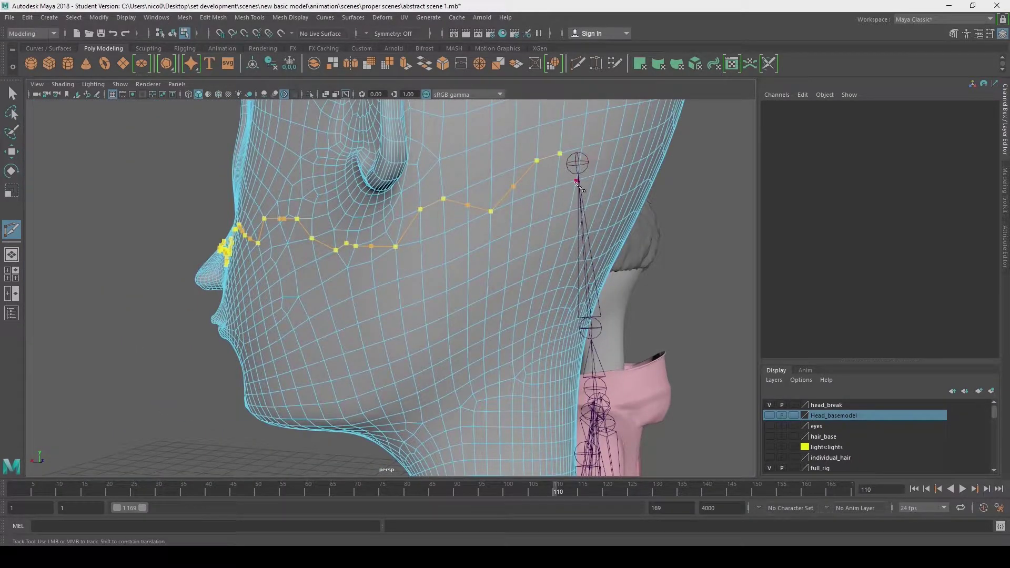
pyautogui.keyDown('alt'); pyautogui.moveTo(562, 155); pyautogui.dragTo(458, 250); pyautogui.keyUp('alt')
pyautogui.keyDown('alt'); pyautogui.moveTo(553, 153); pyautogui.dragTo(483, 160); pyautogui.keyUp('alt')
pyautogui.keyDown('alt'); pyautogui.moveTo(541, 185); pyautogui.dragTo(360, 154); pyautogui.keyUp('alt')
pyautogui.keyDown('alt'); pyautogui.moveTo(435, 208); pyautogui.dragTo(332, 295); pyautogui.keyUp('alt')
pyautogui.keyDown('alt'); pyautogui.moveTo(368, 290); pyautogui.dragTo(355, 257, button='right'); pyautogui.keyUp('alt')
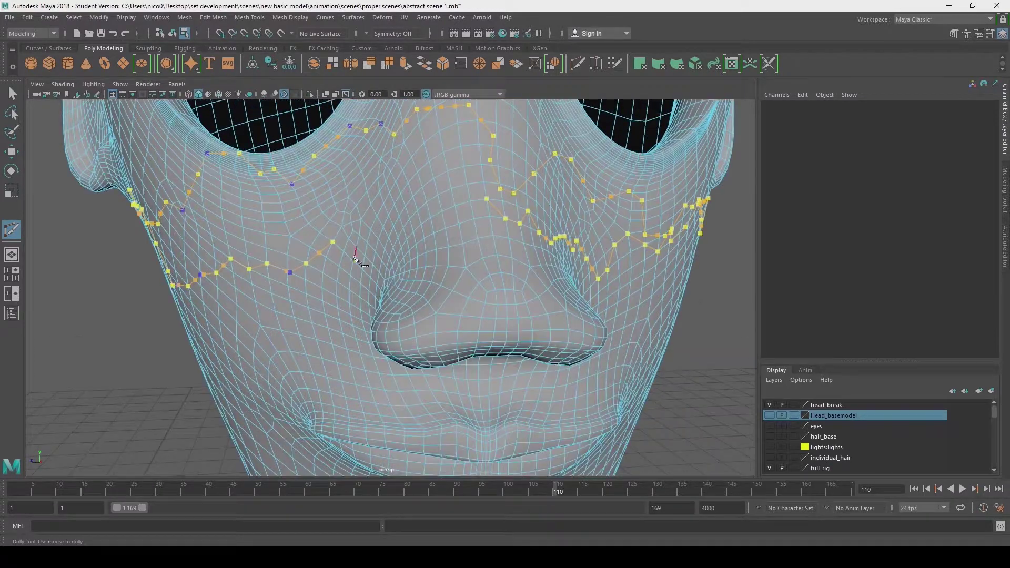
# - Run the cut line up over the nose bridge to its starting point and complete the loop around the head
pyautogui.click(398, 216)
pyautogui.click(415, 211)
pyautogui.click(422, 187)
pyautogui.click(436, 196)
pyautogui.click(467, 167)
pyautogui.click(486, 182)
pyautogui.keyDown('alt'); pyautogui.moveTo(431, 190); pyautogui.dragTo(402, 146); pyautogui.keyUp('alt')
pyautogui.keyDown('alt'); pyautogui.moveTo(402, 146); pyautogui.dragTo(427, 351, button='middle'); pyautogui.keyUp('alt')
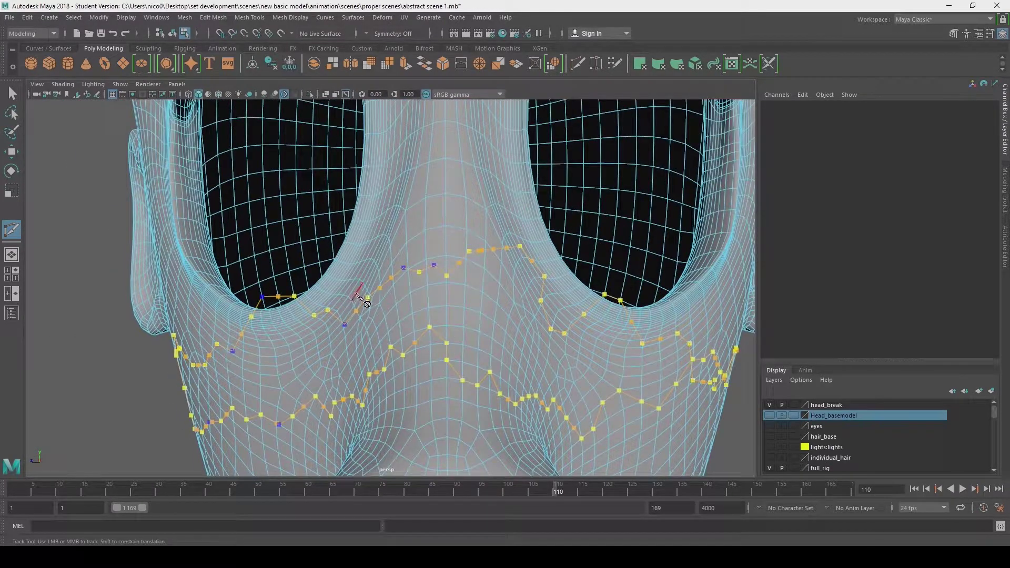
pyautogui.keyDown('alt'); pyautogui.moveTo(474, 312); pyautogui.dragTo(446, 350, button='middle'); pyautogui.keyUp('alt')
pyautogui.press('q')
# - Start a second jagged Multi-Cut line at the nose bridge and run it up between the eyes
pyautogui.keyDown('alt'); pyautogui.moveTo(446, 349); pyautogui.dragTo(429, 411, button='right'); pyautogui.keyUp('alt')
pyautogui.press('g')
pyautogui.keyDown('alt'); pyautogui.moveTo(429, 411); pyautogui.dragTo(382, 361, button='middle'); pyautogui.keyUp('alt')
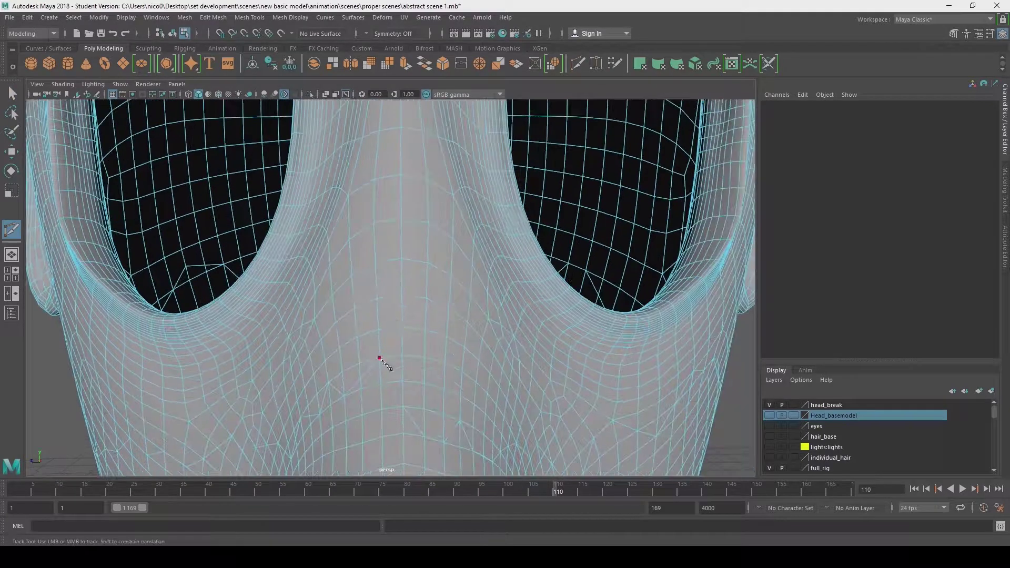
pyautogui.keyDown('alt'); pyautogui.moveTo(403, 277); pyautogui.dragTo(399, 382, button='middle'); pyautogui.keyUp('alt')
pyautogui.click(421, 329)
pyautogui.click(402, 273)
pyautogui.click(382, 251)
pyautogui.click(400, 225)
pyautogui.click(414, 168)
pyautogui.click(400, 127)
# - Extend the second cut line up the forehead and over the top of the head
pyautogui.keyDown('alt'); pyautogui.moveTo(392, 129); pyautogui.dragTo(427, 271, button='middle'); pyautogui.keyUp('alt')
pyautogui.click(422, 228)
pyautogui.click(409, 194)
pyautogui.click(455, 130)
pyautogui.keyDown('alt'); pyautogui.moveTo(469, 171); pyautogui.dragTo(471, 333, button='middle'); pyautogui.keyUp('alt')
pyautogui.click(413, 237)
pyautogui.keyDown('alt'); pyautogui.moveTo(390, 179); pyautogui.dragTo(416, 341, button='middle'); pyautogui.keyUp('alt')
pyautogui.keyDown('alt'); pyautogui.moveTo(474, 191); pyautogui.dragTo(445, 337, button='middle'); pyautogui.keyUp('alt')
pyautogui.click(482, 296)
pyautogui.moveTo(439, 259)
pyautogui.keyDown('alt'); pyautogui.mouseDown()
pyautogui.moveTo(480, 286)
pyautogui.moveTo(354, 250)
pyautogui.moveTo(414, 266)
pyautogui.mouseUp(); pyautogui.keyUp('alt')
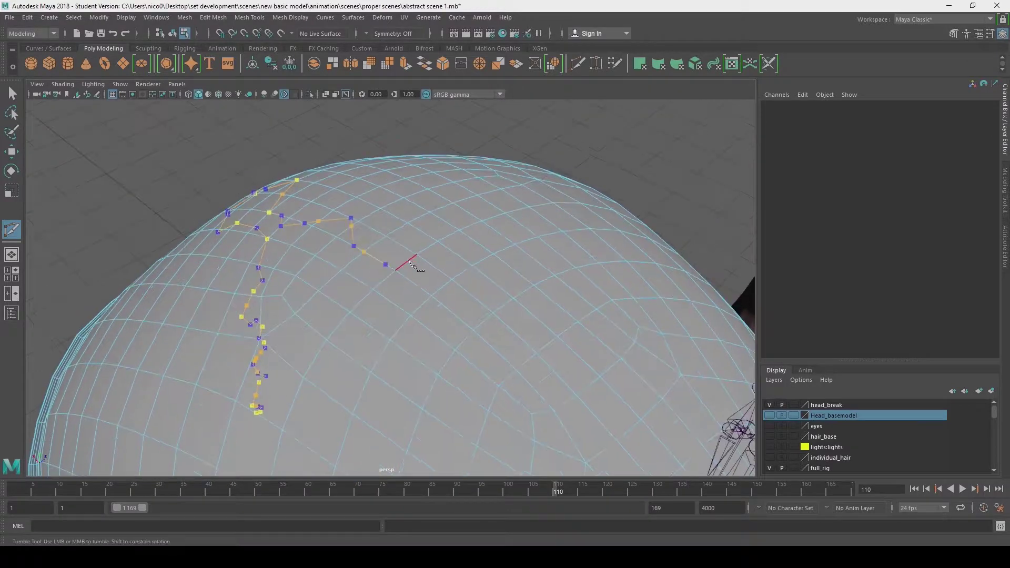
# - Carry the second cut line in a zigzag from the crown onto the back of the head
pyautogui.keyDown('alt'); pyautogui.moveTo(456, 310); pyautogui.dragTo(500, 319); pyautogui.keyUp('alt')
pyautogui.click(473, 293)
pyautogui.click(481, 317)
pyautogui.click(477, 345)
pyautogui.click(464, 377)
pyautogui.click(505, 430)
pyautogui.keyDown('alt'); pyautogui.moveTo(530, 427); pyautogui.dragTo(412, 250); pyautogui.keyUp('alt')
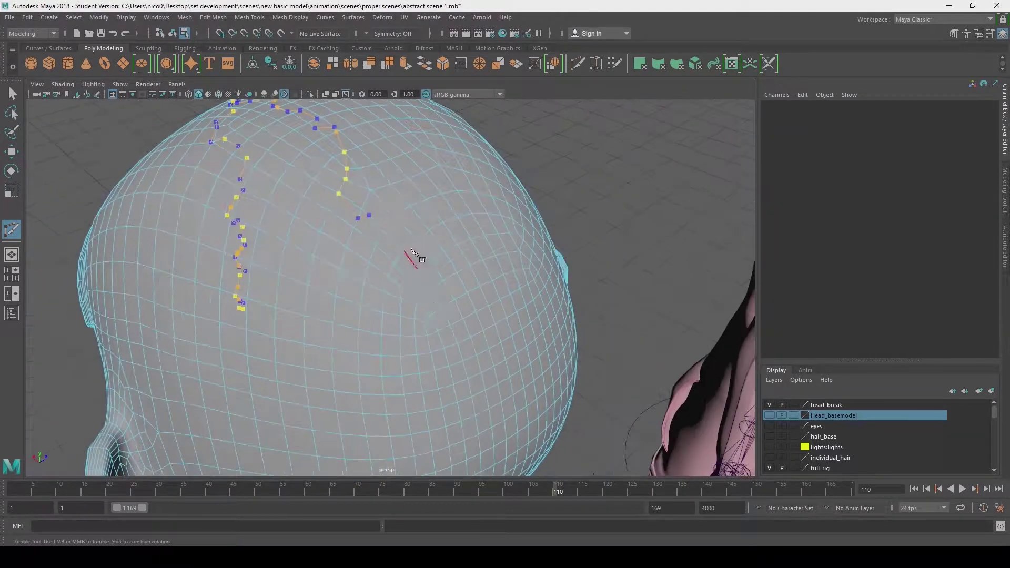
# - Finish the second cut line down the back of the head, complete the cut and return to object selection
pyautogui.keyDown('alt'); pyautogui.moveTo(507, 360); pyautogui.dragTo(463, 215); pyautogui.keyUp('alt')
pyautogui.click(458, 287)
pyautogui.click(454, 312)
pyautogui.click(450, 337)
pyautogui.keyDown('alt'); pyautogui.moveTo(463, 363); pyautogui.dragTo(457, 303); pyautogui.keyUp('alt')
pyautogui.press('q')
pyautogui.keyDown('alt'); pyautogui.moveTo(295, 250); pyautogui.dragTo(397, 229); pyautogui.keyUp('alt')
pyautogui.scroll(-3, 377, 328)
pyautogui.press('F8')
# - Save the scene under the new name "abstract scene 1 explode head"
pyautogui.click(9, 17)
pyautogui.click(55, 72)
pyautogui.click(217, 400)
pyautogui.press('BackSpace')
pyautogui.press('BackSpace')
pyautogui.press('BackSpace')
pyautogui.write('explode head')
pyautogui.click(605, 402)
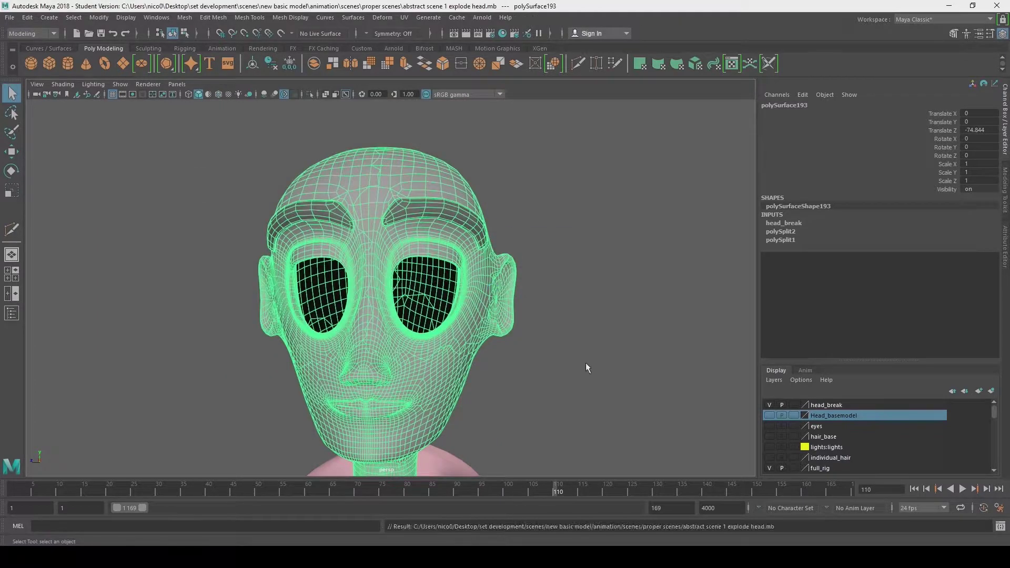
# - Duplicate the cut head and place the copy on a new display layer named head_left
pyautogui.click(769, 405)
pyautogui.click(769, 415)
pyautogui.click(768, 416)
pyautogui.click(769, 405)
pyautogui.hotkey('ctrl', 'd')
pyautogui.click(991, 391)
pyautogui.doubleClick(819, 405)
pyautogui.write('head_left')
pyautogui.click(388, 295)
pyautogui.click(638, 393)
# - Hide the head_break layer, duplicate the head again and place the copy on a new layer named head_right
pyautogui.click(770, 415)
pyautogui.hotkey('ctrl', 'd')
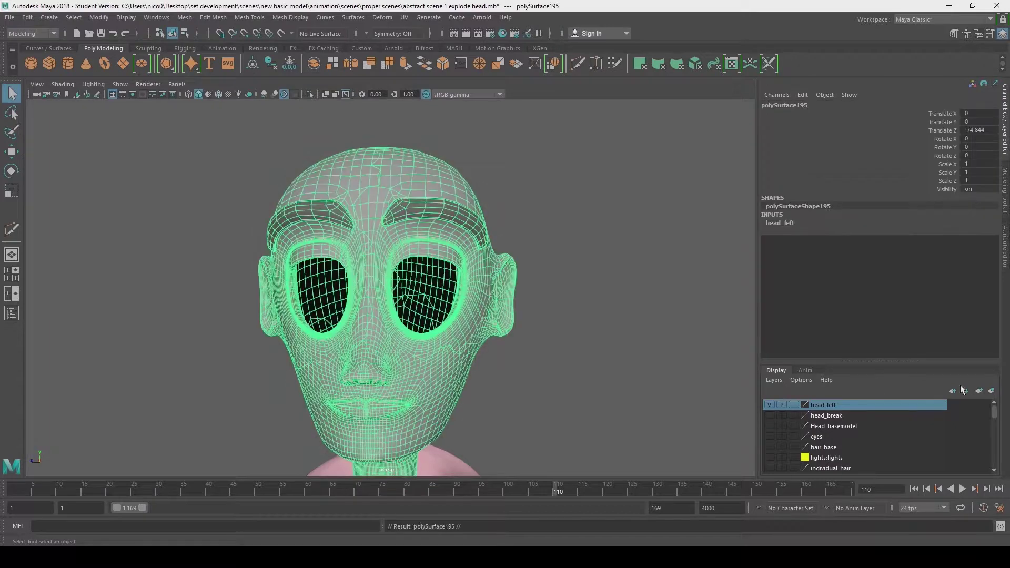
pyautogui.click(992, 391)
pyautogui.doubleClick(820, 405)
pyautogui.write('head_right')
pyautogui.click(389, 295)
# - Rename the head_break layer to head_bottom and toggle the three head layers so that only head_bottom is shown
pyautogui.click(769, 406)
pyautogui.click(770, 415)
pyautogui.click(769, 426)
pyautogui.doubleClick(827, 426)
pyautogui.write('ottom')
pyautogui.click(388, 296)
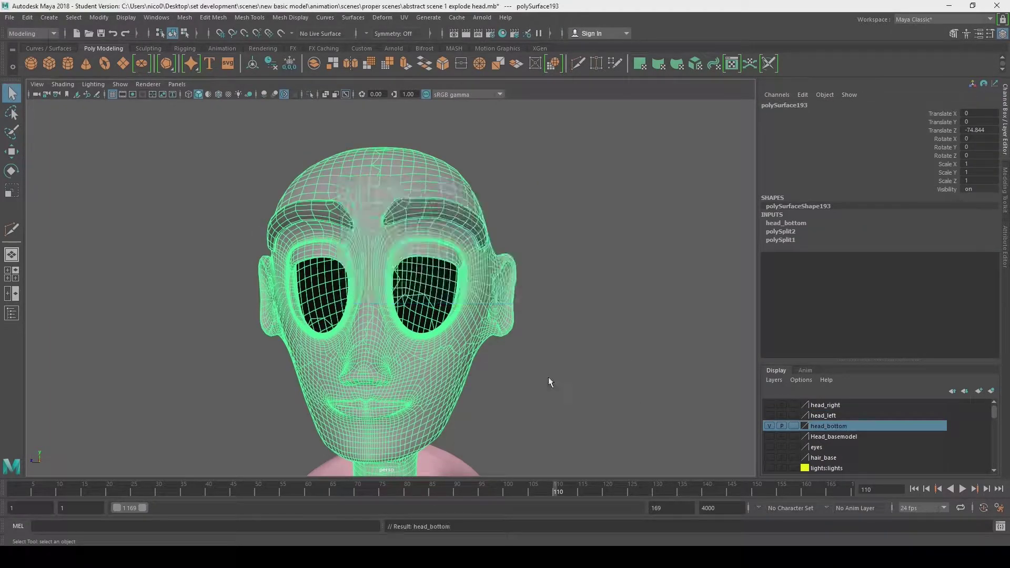
pyautogui.click(769, 426)
pyautogui.click(769, 406)
pyautogui.click(769, 416)
pyautogui.click(769, 415)
pyautogui.click(769, 405)
pyautogui.click(769, 427)
# - Switch the head_bottom mesh to face selection and delete all faces of the upper head down to eye level
pyautogui.keyDown('alt'); pyautogui.moveTo(379, 337); pyautogui.dragTo(489, 336); pyautogui.keyUp('alt')
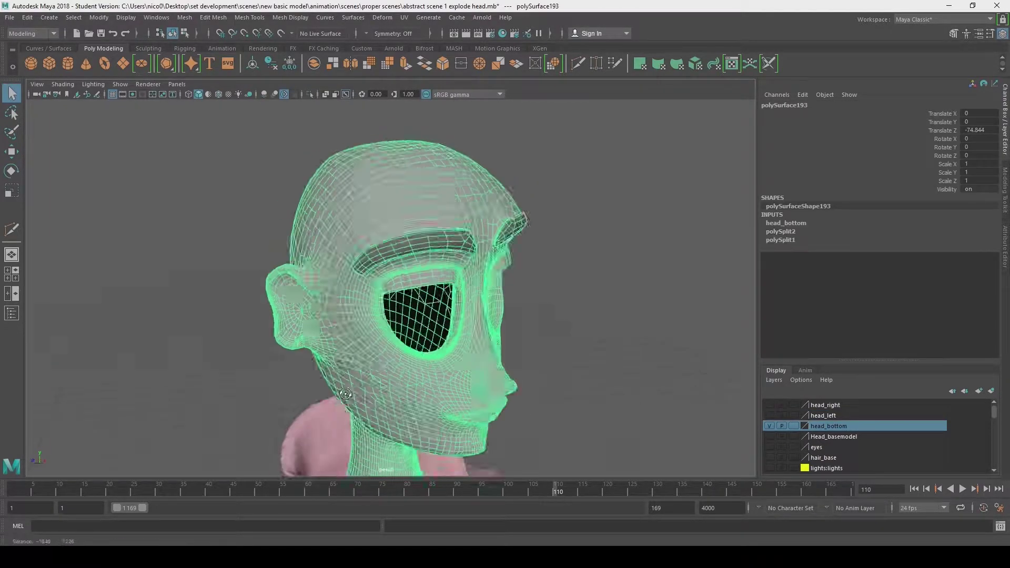
pyautogui.moveTo(374, 315); pyautogui.dragTo(374, 362, button='right')
pyautogui.scroll(-5, 383, 351)
pyautogui.keyDown('alt'); pyautogui.moveTo(383, 351); pyautogui.dragTo(338, 337); pyautogui.keyUp('alt')
pyautogui.keyDown('alt'); pyautogui.moveTo(338, 337); pyautogui.dragTo(354, 381, button='middle'); pyautogui.keyUp('alt')
pyautogui.moveTo(185, 108); pyautogui.dragTo(658, 289)
pyautogui.press('Delete')
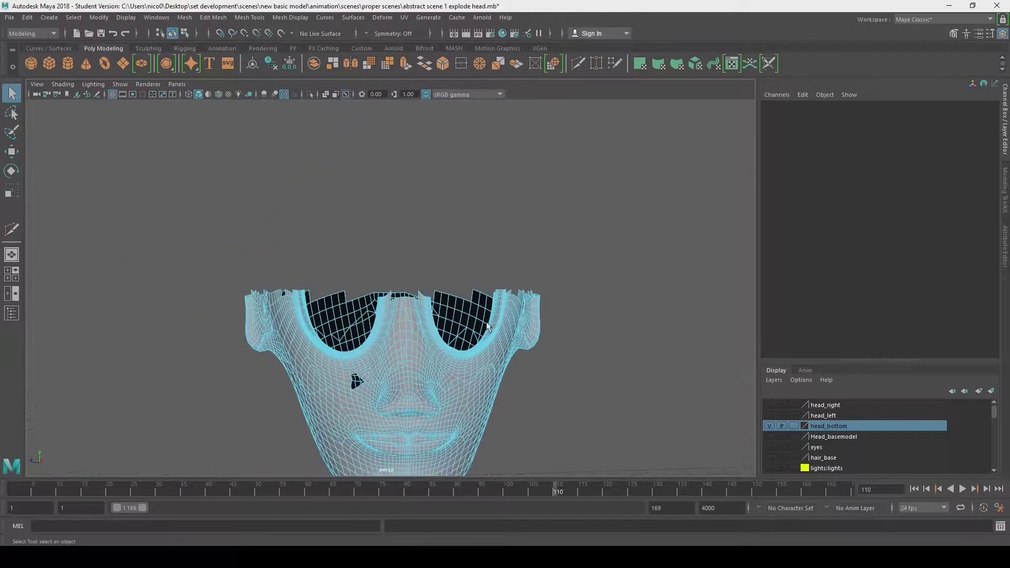
# - Delete faces just above the jagged cut line on the character's right cheek
pyautogui.keyDown('alt'); pyautogui.moveTo(354, 381); pyautogui.dragTo(516, 368); pyautogui.keyUp('alt')
pyautogui.scroll(5, 387, 339)
pyautogui.keyDown('alt'); pyautogui.moveTo(386, 339); pyautogui.dragTo(352, 340); pyautogui.keyUp('alt')
pyautogui.keyDown('alt'); pyautogui.moveTo(522, 354); pyautogui.dragTo(426, 352); pyautogui.keyUp('alt')
pyautogui.click(425, 352)
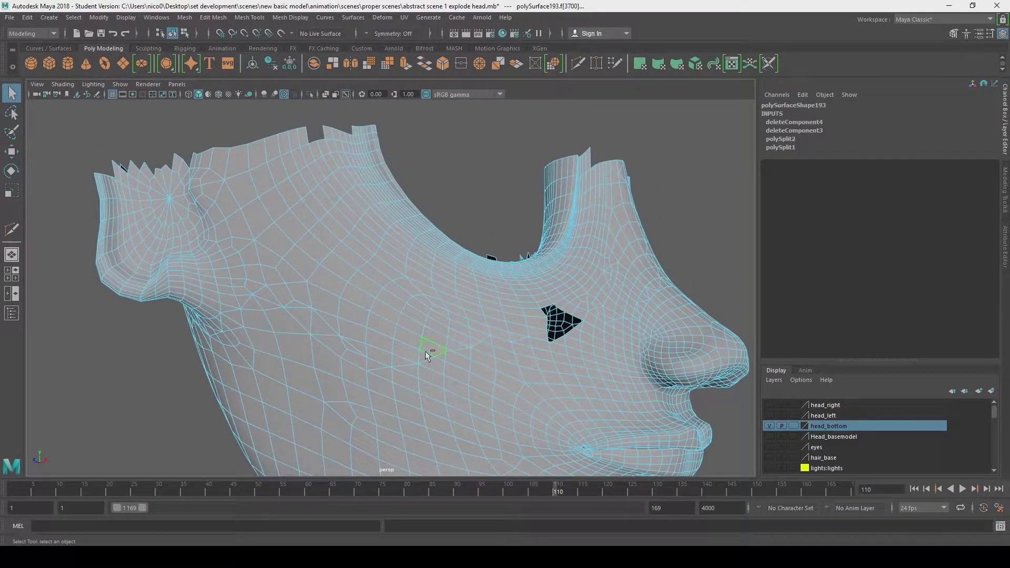
pyautogui.press('Delete')
pyautogui.keyDown('alt'); pyautogui.moveTo(320, 278); pyautogui.dragTo(343, 249); pyautogui.keyUp('alt')
pyautogui.click(366, 318)
pyautogui.press('Delete')
# - Select the faces bordering the upper side of the cut across the nose, the other cheek and the back of the head, and delete them
pyautogui.moveTo(526, 294)
pyautogui.keyDown('alt'); pyautogui.mouseDown()
pyautogui.moveTo(415, 289)
pyautogui.moveTo(381, 316)
pyautogui.mouseUp(); pyautogui.keyUp('alt')
pyautogui.scroll(3, 390, 377)
pyautogui.keyDown('alt'); pyautogui.moveTo(390, 377); pyautogui.dragTo(377, 302, button='middle'); pyautogui.keyUp('alt')
pyautogui.moveTo(377, 303); pyautogui.dragTo(422, 285)
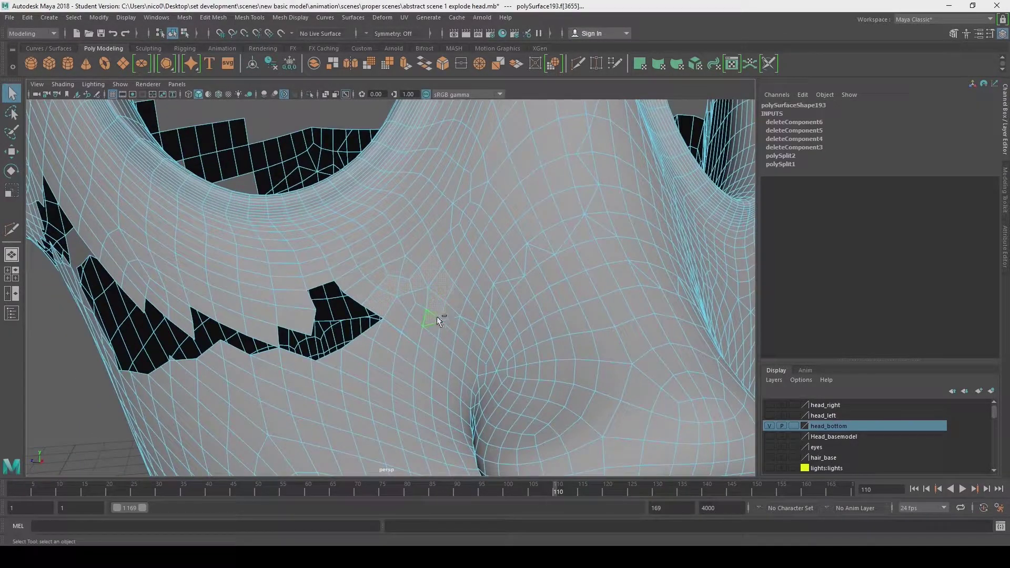
pyautogui.scroll(-3, 595, 248)
pyautogui.keyDown('alt'); pyautogui.moveTo(679, 287); pyautogui.dragTo(561, 332); pyautogui.keyUp('alt')
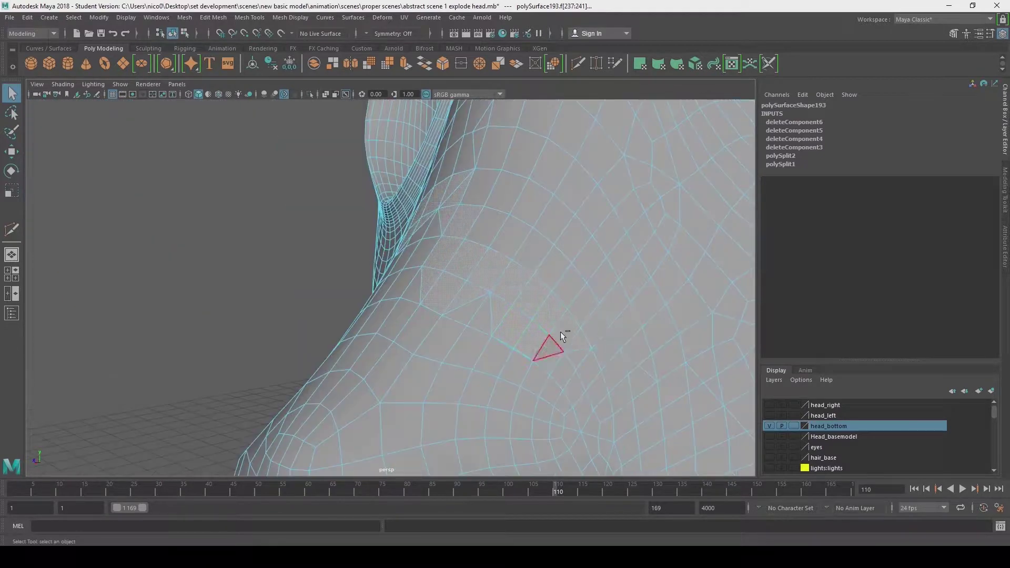
pyautogui.scroll(3, 560, 332)
pyautogui.keyDown('shift'); pyautogui.moveTo(247, 263); pyautogui.dragTo(454, 335); pyautogui.keyUp('shift')
pyautogui.keyDown('alt'); pyautogui.moveTo(503, 241); pyautogui.dragTo(336, 347); pyautogui.keyUp('alt')
pyautogui.scroll(-4, 372, 317)
pyautogui.keyDown('shift'); pyautogui.moveTo(369, 292); pyautogui.dragTo(418, 312); pyautogui.keyUp('shift')
pyautogui.scroll(-2, 801, 439)
pyautogui.keyDown('alt'); pyautogui.moveTo(583, 228); pyautogui.dragTo(452, 289); pyautogui.keyUp('alt')
pyautogui.keyDown('shift'); pyautogui.moveTo(557, 307); pyautogui.dragTo(519, 337); pyautogui.keyUp('shift')
pyautogui.keyDown('shift'); pyautogui.moveTo(521, 300); pyautogui.dragTo(347, 315); pyautogui.keyUp('shift')
pyautogui.press('Delete')
# - Delete the leftover faces above the cut at the back of the head and around the ears
pyautogui.keyDown('shift'); pyautogui.moveTo(350, 223); pyautogui.dragTo(361, 261); pyautogui.keyUp('shift')
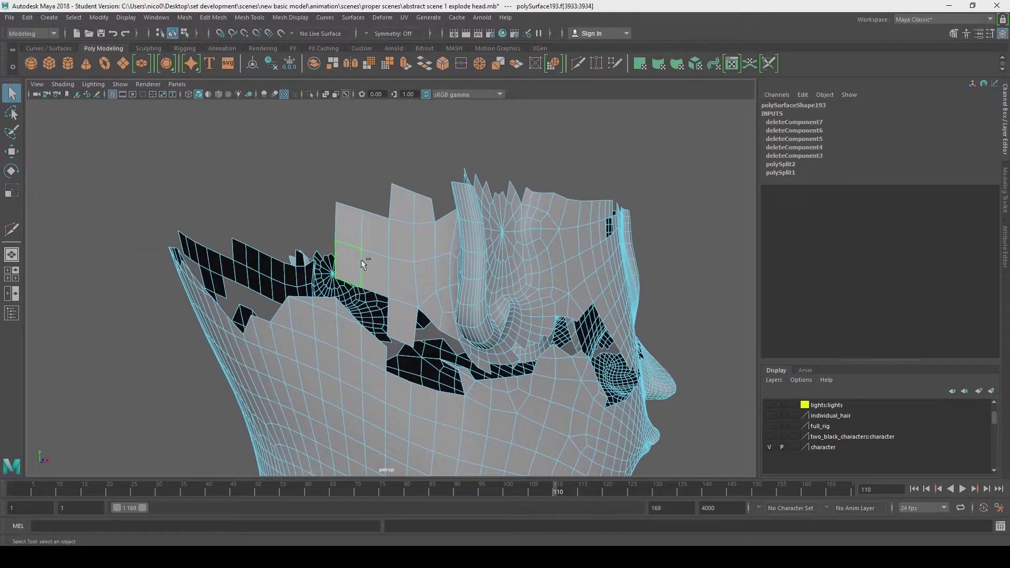
pyautogui.press('Delete')
pyautogui.keyDown('alt'); pyautogui.moveTo(455, 275); pyautogui.dragTo(471, 368); pyautogui.keyUp('alt')
pyautogui.moveTo(347, 110); pyautogui.dragTo(463, 342)
pyautogui.press('Delete')
pyautogui.keyDown('shift'); pyautogui.moveTo(443, 309); pyautogui.dragTo(473, 316); pyautogui.keyUp('shift')
pyautogui.press('Delete')
pyautogui.moveTo(351, 127); pyautogui.dragTo(468, 326)
pyautogui.press('Delete')
pyautogui.keyDown('shift'); pyautogui.click(467, 319); pyautogui.keyUp('shift')
pyautogui.keyDown('alt'); pyautogui.moveTo(472, 283); pyautogui.dragTo(368, 321); pyautogui.keyUp('alt')
pyautogui.press('Delete')
# - Delete the remaining faces above the cut around the eye sockets and the nose bridge
pyautogui.moveTo(351, 186); pyautogui.dragTo(653, 358)
pyautogui.press('Delete')
pyautogui.moveTo(256, 182); pyautogui.dragTo(368, 254)
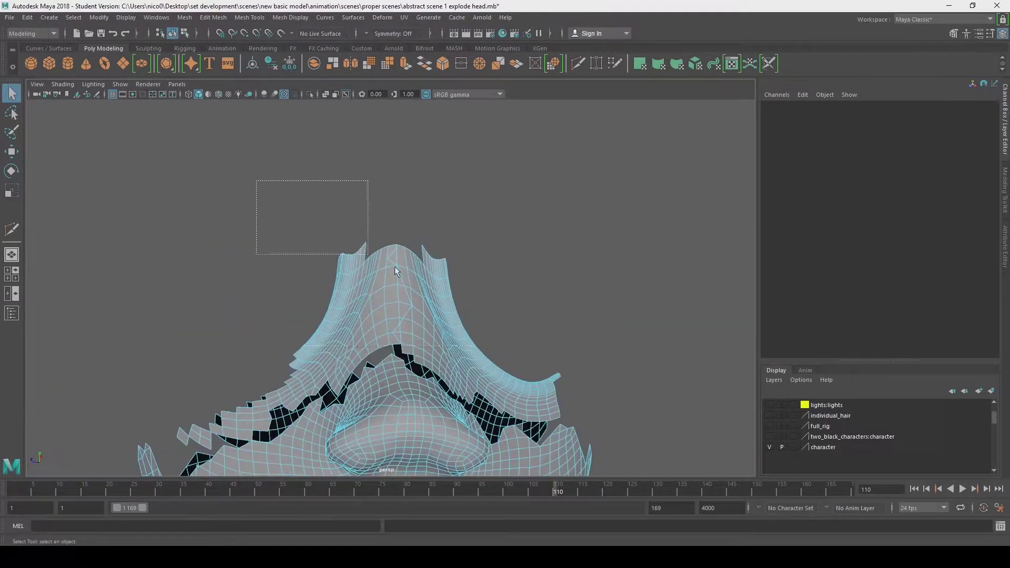
pyautogui.press('Delete')
pyautogui.keyDown('alt'); pyautogui.moveTo(474, 302); pyautogui.dragTo(370, 262); pyautogui.keyUp('alt')
pyautogui.keyDown('alt'); pyautogui.moveTo(515, 214); pyautogui.dragTo(273, 221); pyautogui.keyUp('alt')
pyautogui.moveTo(430, 150); pyautogui.dragTo(636, 229)
pyautogui.press('Delete')
# - Delete the loose faces floating above the jagged cut line along the cheek of the bottom head piece
pyautogui.keyDown('alt'); pyautogui.moveTo(273, 329); pyautogui.dragTo(595, 305); pyautogui.keyUp('alt')
pyautogui.keyDown('shift'); pyautogui.doubleClick(616, 255); pyautogui.keyUp('shift')
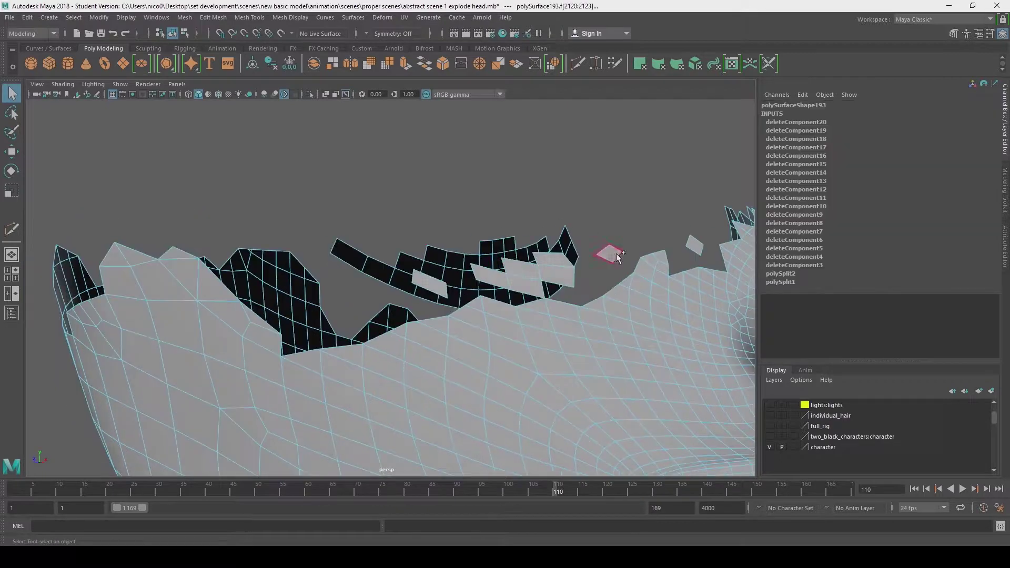
pyautogui.press('Delete')
pyautogui.click(405, 310)
pyautogui.press('Delete')
# - Delete the leftover patch of faces hanging inside the bottom head piece beside the nose
pyautogui.keyDown('alt'); pyautogui.moveTo(566, 271); pyautogui.dragTo(466, 345); pyautogui.keyUp('alt')
pyautogui.click(467, 345)
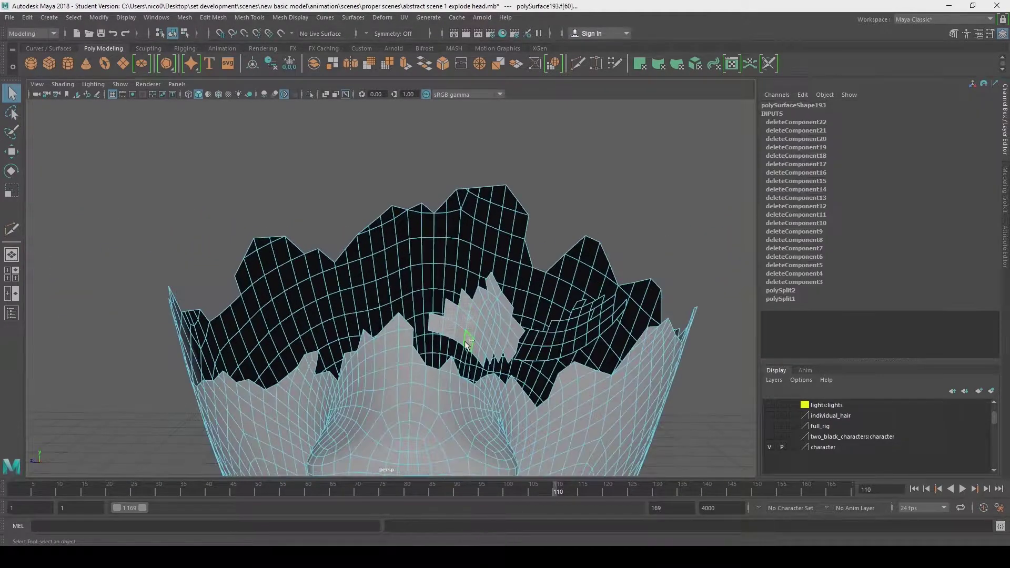
pyautogui.keyDown('alt'); pyautogui.moveTo(493, 297); pyautogui.dragTo(396, 323); pyautogui.keyUp('alt')
pyautogui.press('Delete')
# - Return the bottom head piece to object mode and save the scene
pyautogui.moveTo(398, 265); pyautogui.dragTo(436, 240, button='right')
pyautogui.scroll(-8, 415, 338)
pyautogui.click(10, 17)
pyautogui.click(29, 59)
pyautogui.keyDown('alt'); pyautogui.moveTo(415, 339); pyautogui.dragTo(465, 309); pyautogui.keyUp('alt')
pyautogui.click(398, 326)
pyautogui.click(213, 17)
pyautogui.click(200, 112)
pyautogui.hotkey('ctrl', 'z')
pyautogui.hotkey('ctrl', 'z')
# - Examine the bottom head piece from several sides and look through its mesh and material attributes
pyautogui.click(465, 309)
pyautogui.keyDown('alt'); pyautogui.moveTo(621, 263); pyautogui.dragTo(506, 288); pyautogui.keyUp('alt')
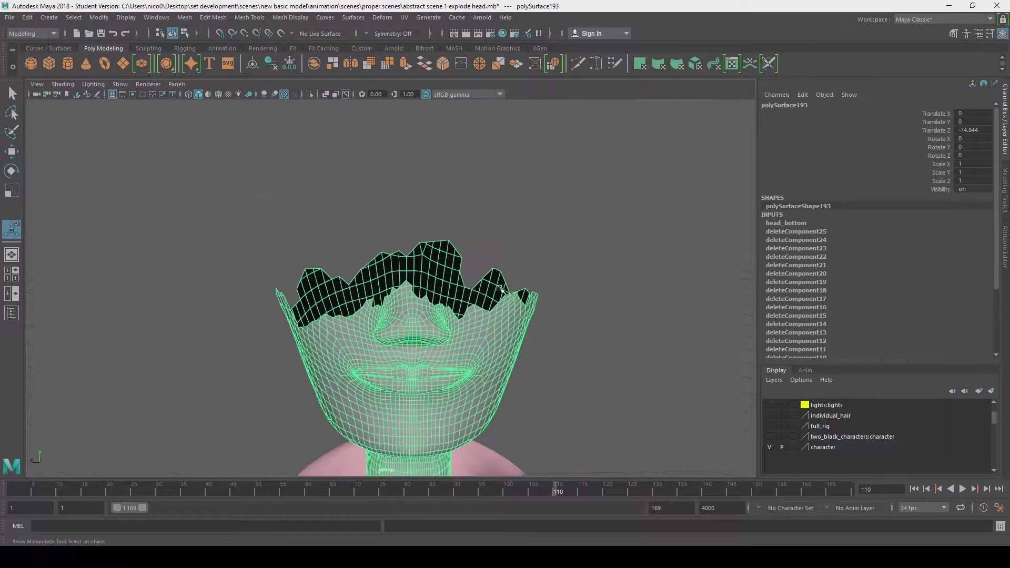
pyautogui.keyDown('alt'); pyautogui.moveTo(414, 277); pyautogui.dragTo(526, 282); pyautogui.keyUp('alt')
pyautogui.scroll(-5, 526, 282)
pyautogui.click(526, 282)
pyautogui.click(400, 326)
pyautogui.click(1005, 247)
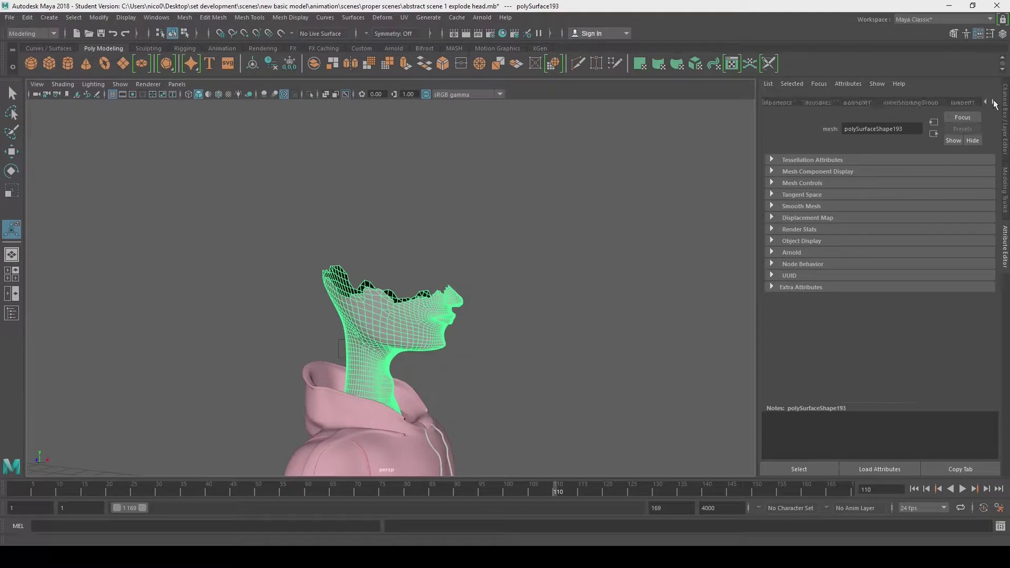
pyautogui.click(993, 102)
pyautogui.click(942, 103)
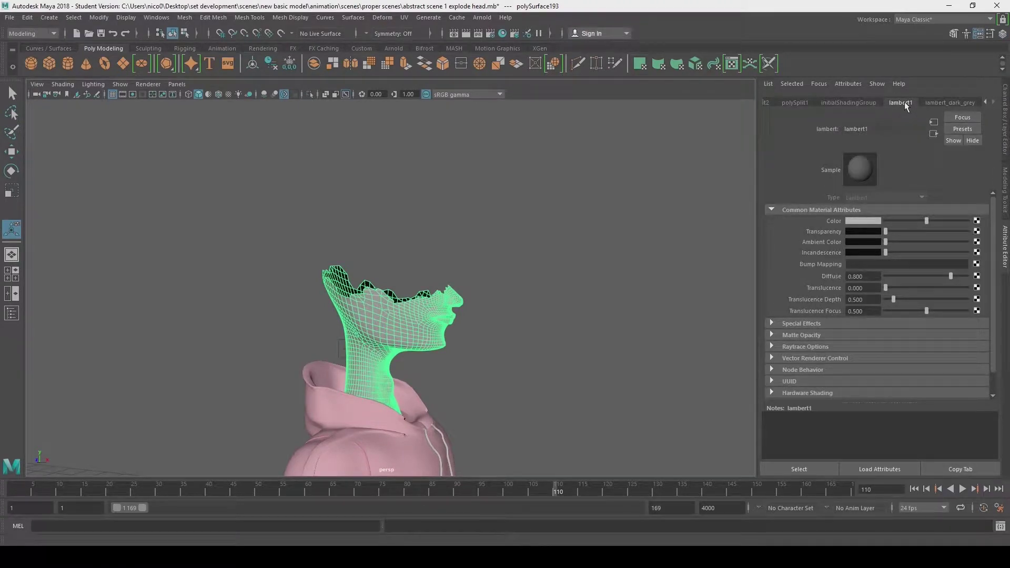
pyautogui.click(565, 278)
# - Assign a new material to the bottom head piece and colour it blue
pyautogui.keyDown('alt'); pyautogui.moveTo(564, 278); pyautogui.dragTo(458, 282); pyautogui.keyUp('alt')
pyautogui.click(416, 316)
pyautogui.moveTo(421, 310); pyautogui.dragTo(416, 522, button='right')
pyautogui.click(454, 342)
pyautogui.click(865, 239)
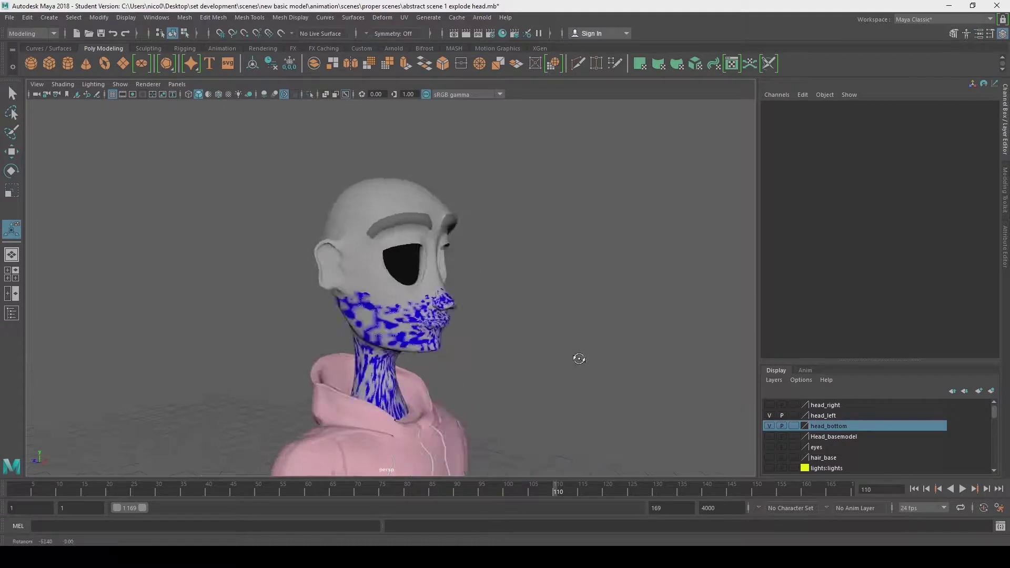
# - Set the head_bottom layer's colour to yellow
pyautogui.press('f')
pyautogui.doubleClick(805, 426)
pyautogui.click(437, 281)
pyautogui.click(388, 296)
# - Delete the head_right layer and make the head_left layer visible
pyautogui.moveTo(390, 305)
pyautogui.keyDown('alt'); pyautogui.mouseDown()
pyautogui.moveTo(474, 295)
pyautogui.moveTo(389, 305)
pyautogui.mouseUp(); pyautogui.keyUp('alt')
pyautogui.click(769, 416)
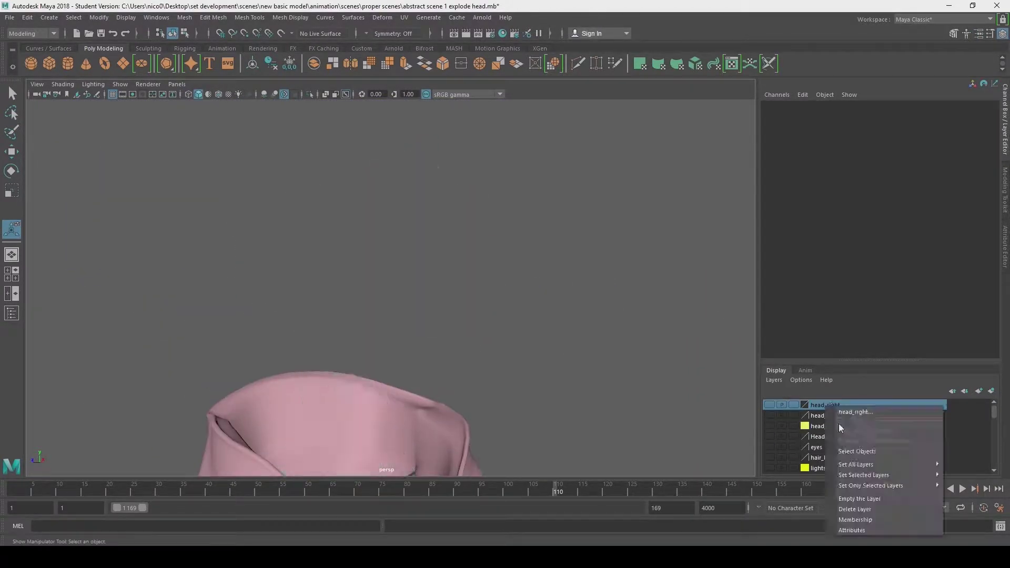
pyautogui.click(770, 405)
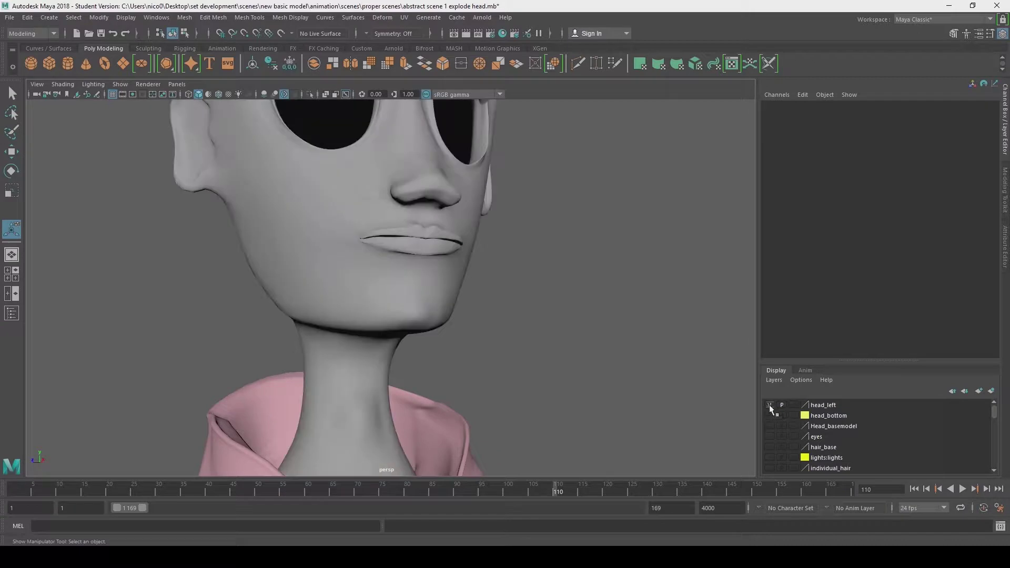
# - Scale the blue head_bottom mesh up slightly so it covers the lower part of the head_left mesh
pyautogui.click(829, 416)
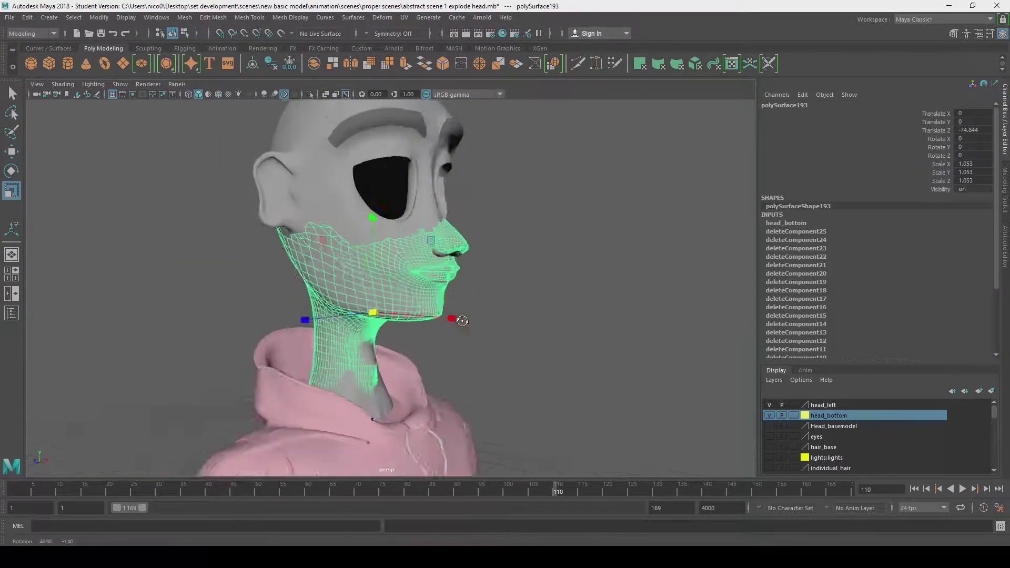
pyautogui.moveTo(409, 254); pyautogui.dragTo(521, 337, button='right')
pyautogui.keyDown('ctrl'); pyautogui.moveTo(967, 164); pyautogui.dragTo(978, 173); pyautogui.keyUp('ctrl')
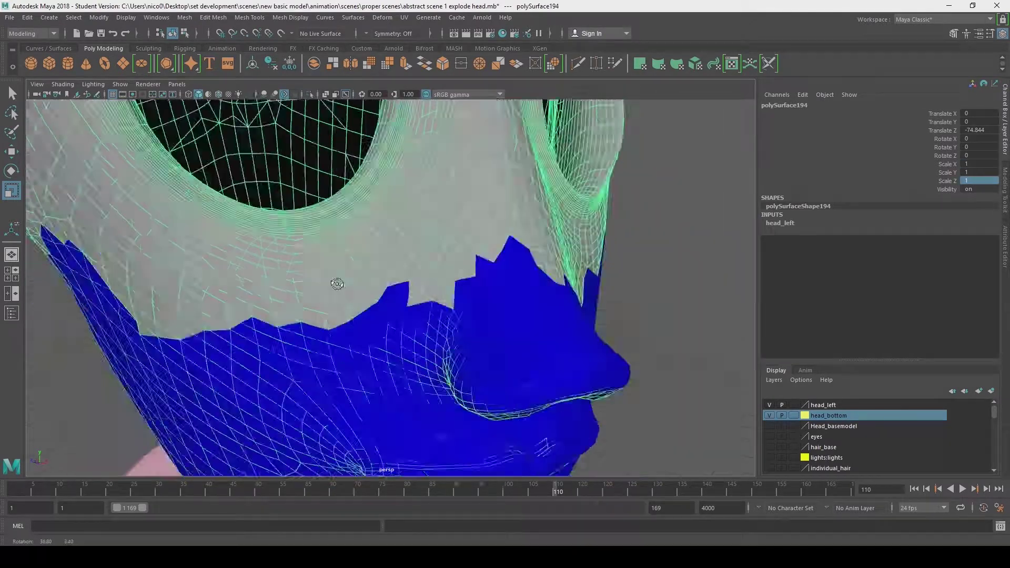
# - Select and delete the head_left faces bordering the blue jagged edge across the cheeks and nose, and hide the head_bottom layer
pyautogui.moveTo(291, 226); pyautogui.dragTo(326, 292, button='right')
pyautogui.press('q')
pyautogui.click(318, 232)
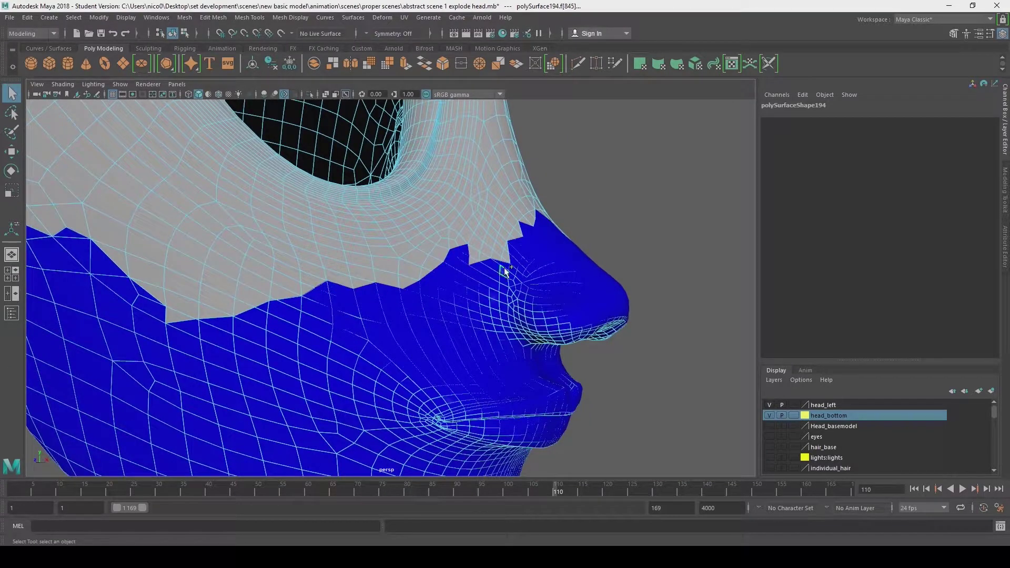
pyautogui.keyDown('alt'); pyautogui.moveTo(512, 260); pyautogui.dragTo(449, 318); pyautogui.keyUp('alt')
pyautogui.keyDown('alt'); pyautogui.moveTo(449, 318); pyautogui.dragTo(523, 311, button='right'); pyautogui.keyUp('alt')
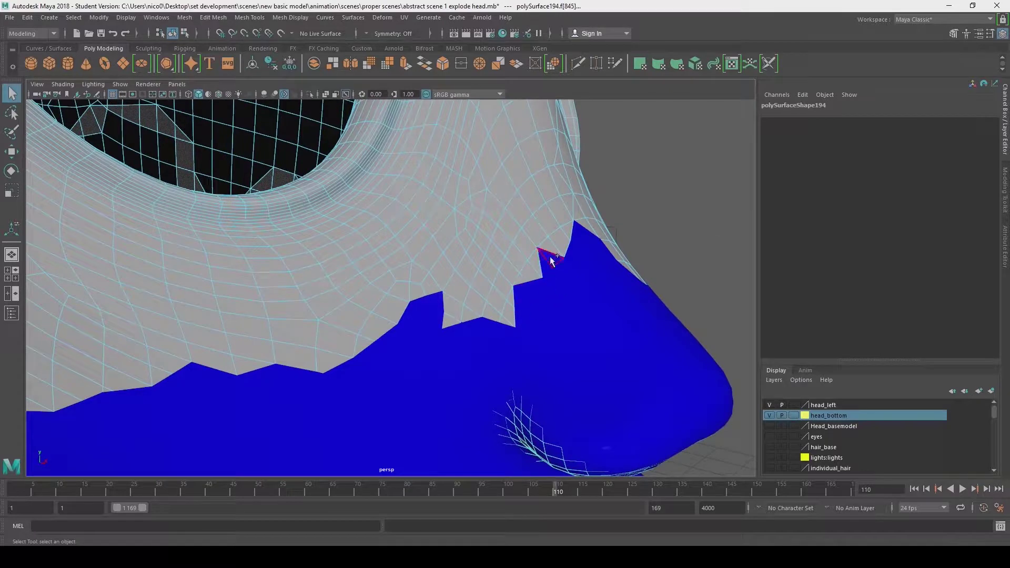
pyautogui.keyDown('alt'); pyautogui.moveTo(547, 258); pyautogui.dragTo(354, 284); pyautogui.keyUp('alt')
pyautogui.keyDown('alt'); pyautogui.moveTo(459, 321); pyautogui.dragTo(197, 278); pyautogui.keyUp('alt')
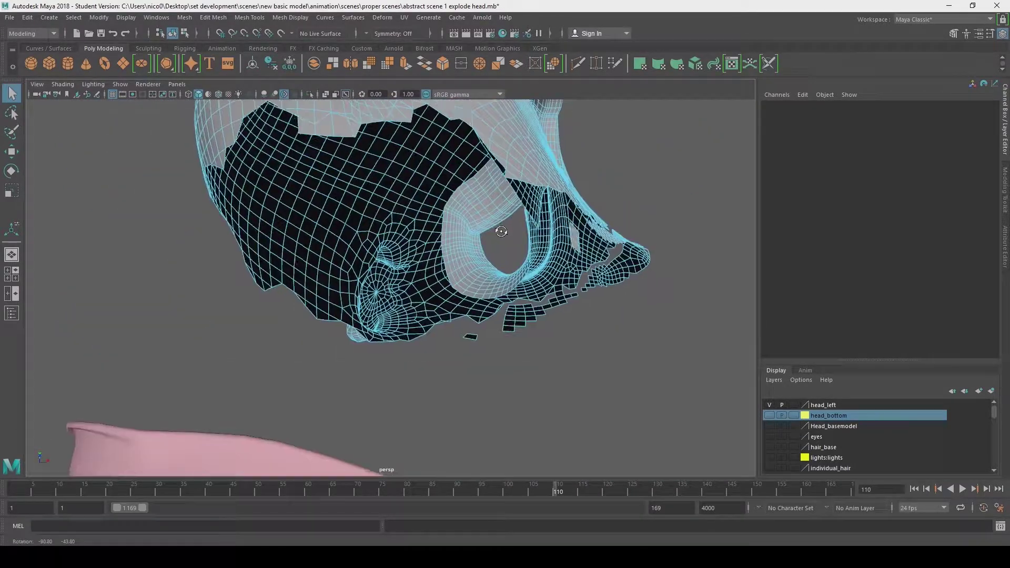
# - Delete the stray head_left faces below the cheek cut and check the edge against the head_bottom layer
pyautogui.keyDown('alt'); pyautogui.moveTo(501, 232); pyautogui.dragTo(269, 343); pyautogui.keyUp('alt')
pyautogui.moveTo(367, 329); pyautogui.dragTo(573, 268)
pyautogui.press('Delete')
pyautogui.moveTo(600, 302); pyautogui.dragTo(636, 242)
pyautogui.keyDown('alt'); pyautogui.moveTo(637, 242); pyautogui.dragTo(383, 283); pyautogui.keyUp('alt')
pyautogui.keyDown('shift'); pyautogui.click(258, 330); pyautogui.keyUp('shift')
pyautogui.press('Delete')
pyautogui.click(768, 416)
pyautogui.click(768, 416)
pyautogui.click(768, 415)
pyautogui.click(769, 415)
# - Delete the nose and the remaining strip of faces hanging below the cut on the head_left mesh
pyautogui.keyDown('alt'); pyautogui.moveTo(473, 295); pyautogui.dragTo(355, 308); pyautogui.keyUp('alt')
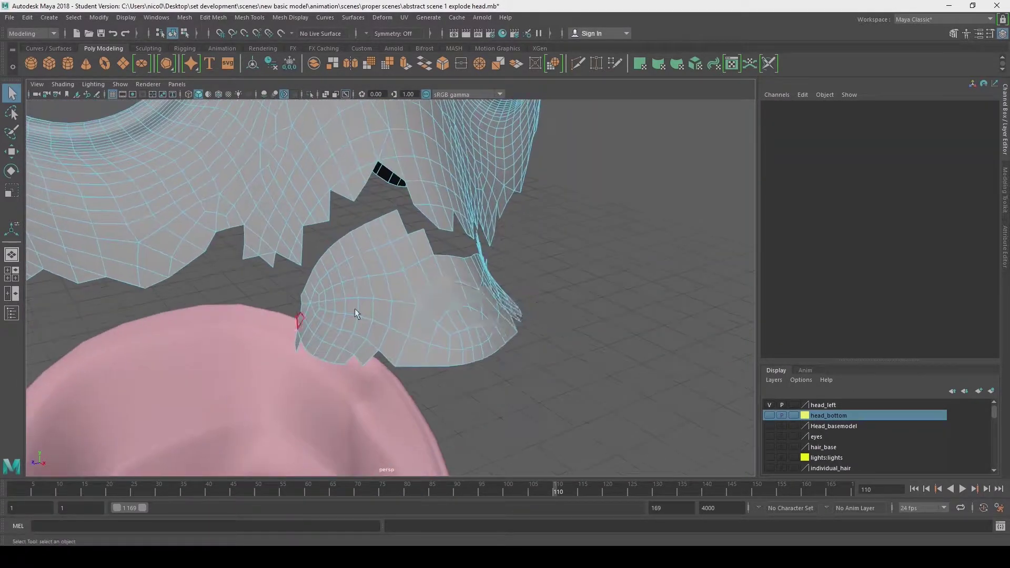
pyautogui.click(354, 308)
pyautogui.press('Delete')
pyautogui.press('Delete')
pyautogui.moveTo(232, 337); pyautogui.dragTo(295, 295)
pyautogui.keyDown('shift'); pyautogui.moveTo(327, 357); pyautogui.dragTo(296, 317); pyautogui.keyUp('shift')
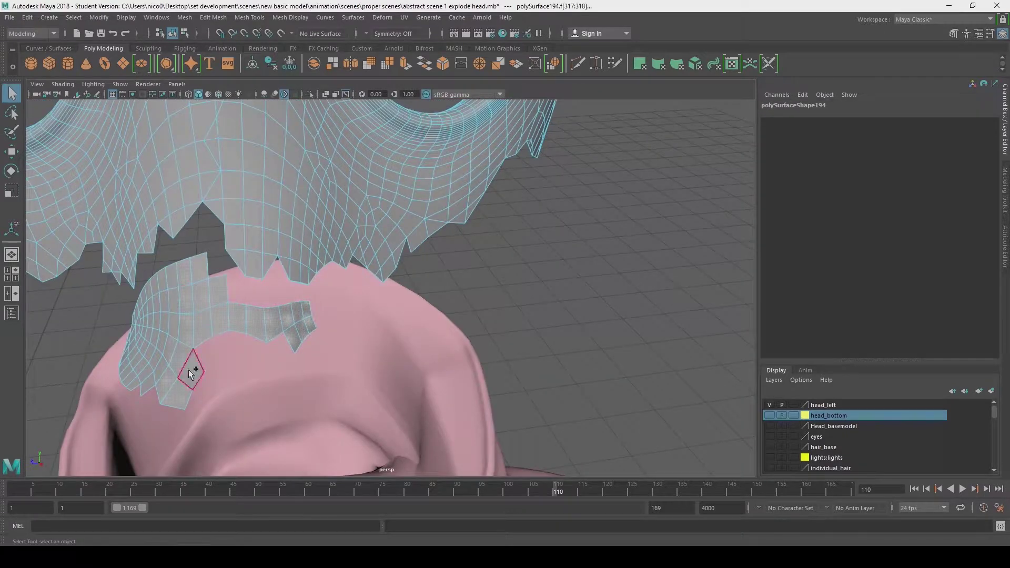
pyautogui.keyDown('alt'); pyautogui.moveTo(191, 374); pyautogui.dragTo(453, 370); pyautogui.keyUp('alt')
pyautogui.press('Delete')
# - Return the upper head to object mode and put a duplicate of it on a new hidden head_right layer
pyautogui.scroll(-8, 348, 314)
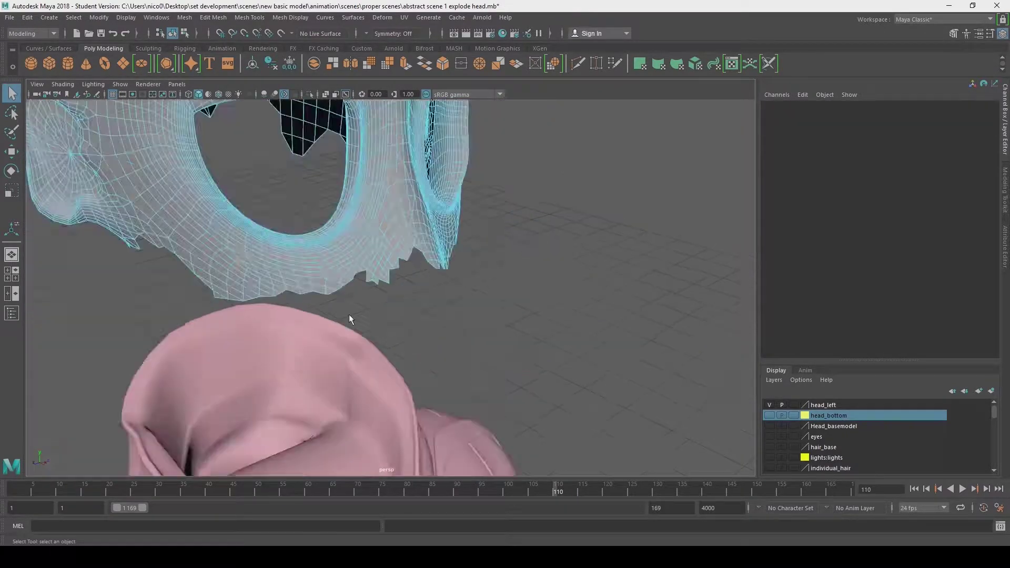
pyautogui.keyDown('alt'); pyautogui.moveTo(348, 315); pyautogui.dragTo(458, 277); pyautogui.keyUp('alt')
pyautogui.click(318, 313)
pyautogui.keyDown('alt'); pyautogui.moveTo(318, 313); pyautogui.dragTo(279, 263); pyautogui.keyUp('alt')
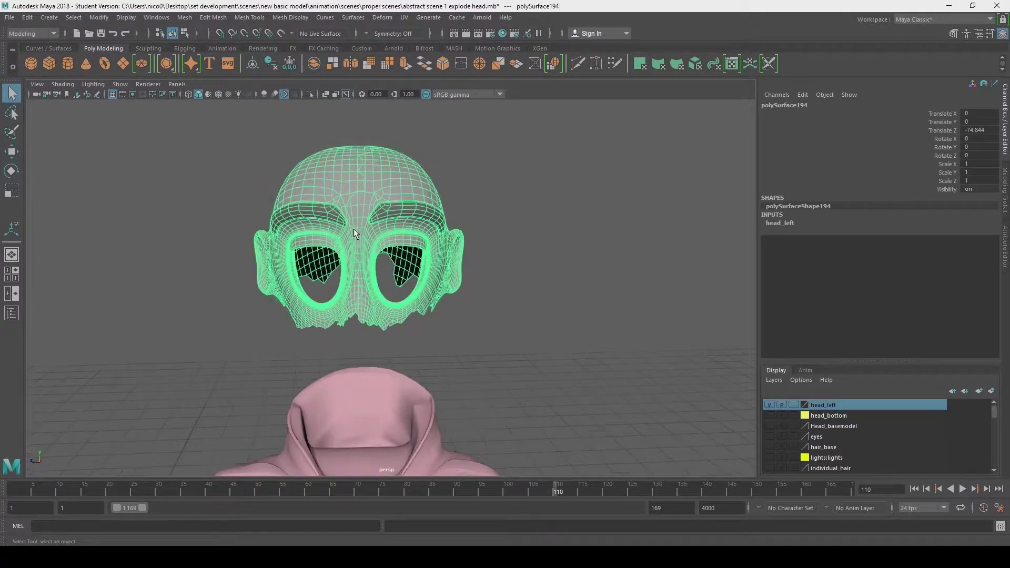
pyautogui.doubleClick(819, 405)
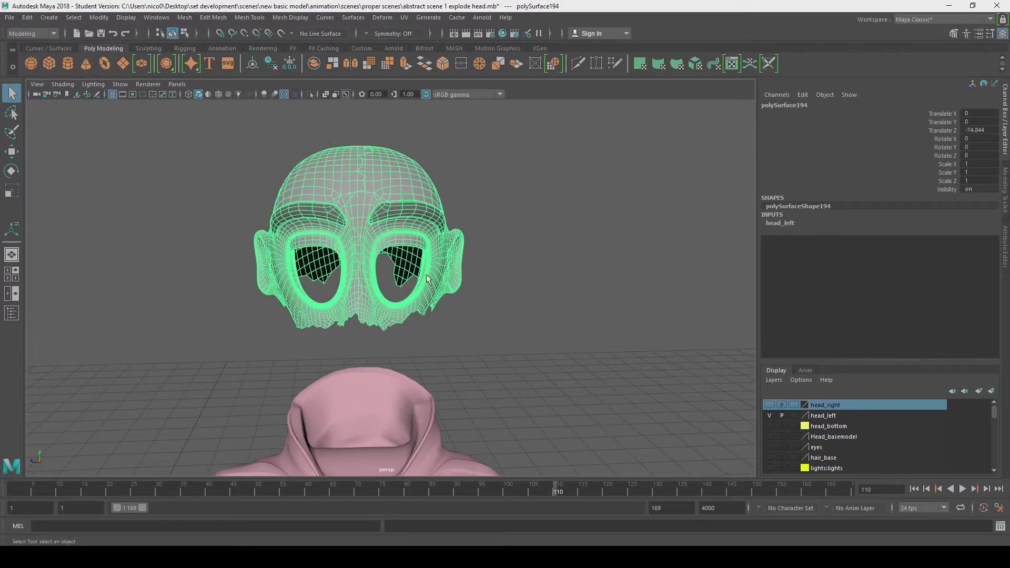
# - Select a jagged line of head_left faces from the nose up over the forehead and crown to the back of the head
pyautogui.scroll(5, 373, 338)
pyautogui.press('F11')
pyautogui.click(373, 340)
pyautogui.scroll(3, 342, 315)
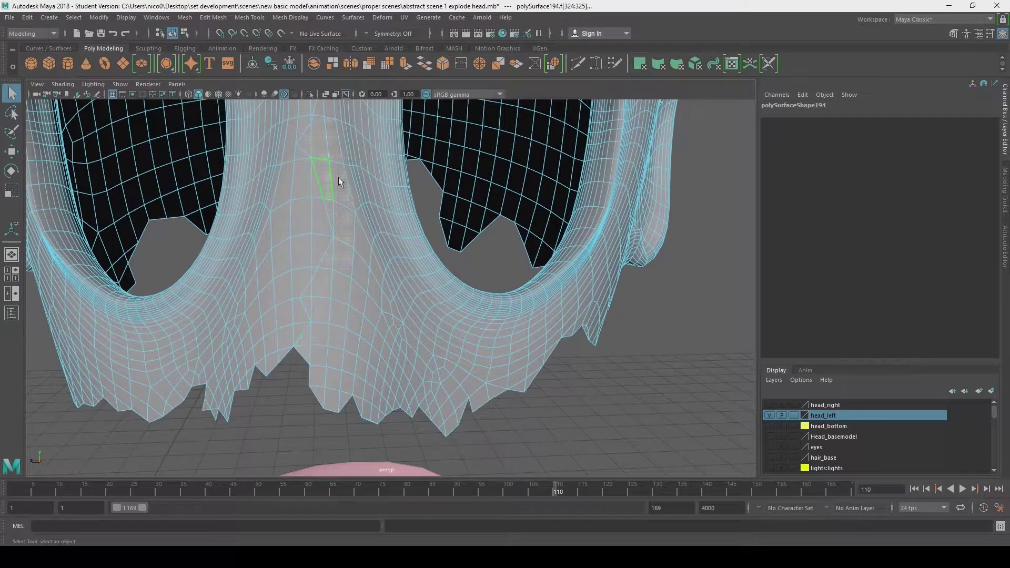
pyautogui.scroll(2, 339, 182)
pyautogui.keyDown('alt'); pyautogui.moveTo(339, 179); pyautogui.dragTo(318, 310, button='middle'); pyautogui.keyUp('alt')
pyautogui.keyDown('alt'); pyautogui.moveTo(285, 173); pyautogui.dragTo(336, 263, button='middle'); pyautogui.keyUp('alt')
pyautogui.keyDown('alt'); pyautogui.moveTo(352, 115); pyautogui.dragTo(337, 274, button='middle'); pyautogui.keyUp('alt')
pyautogui.keyDown('alt'); pyautogui.moveTo(411, 127); pyautogui.dragTo(437, 399, button='middle'); pyautogui.keyUp('alt')
pyautogui.keyDown('alt'); pyautogui.moveTo(363, 163); pyautogui.dragTo(354, 323, button='middle'); pyautogui.keyUp('alt')
pyautogui.keyDown('alt'); pyautogui.moveTo(350, 271); pyautogui.dragTo(432, 363); pyautogui.keyUp('alt')
pyautogui.keyDown('alt'); pyautogui.moveTo(466, 118); pyautogui.dragTo(432, 315); pyautogui.keyUp('alt')
pyautogui.keyDown('alt'); pyautogui.moveTo(550, 418); pyautogui.dragTo(387, 267); pyautogui.keyUp('alt')
pyautogui.keyDown('shift'); pyautogui.click(374, 334); pyautogui.keyUp('shift')
pyautogui.keyDown('alt'); pyautogui.moveTo(394, 463); pyautogui.dragTo(397, 362, button='middle'); pyautogui.keyUp('alt')
# - Delete the character's left half of the head_left mesh beyond the jagged middle line
pyautogui.scroll(-5, 397, 362)
pyautogui.keyDown('alt'); pyautogui.moveTo(347, 326); pyautogui.dragTo(579, 295); pyautogui.keyUp('alt')
pyautogui.click(569, 221)
pyautogui.keyDown('alt'); pyautogui.moveTo(568, 253); pyautogui.dragTo(505, 231); pyautogui.keyUp('alt')
pyautogui.moveTo(528, 168); pyautogui.dragTo(431, 462)
pyautogui.press('Delete')
pyautogui.scroll(5, 402, 363)
pyautogui.keyDown('alt'); pyautogui.moveTo(431, 462); pyautogui.dragTo(370, 354); pyautogui.keyUp('alt')
pyautogui.press('Delete')
pyautogui.press('Delete')
# - Delete the leftover face strips beyond the middle cut next to the nose and forehead
pyautogui.moveTo(463, 336); pyautogui.dragTo(529, 250)
pyautogui.press('Delete')
pyautogui.keyDown('alt'); pyautogui.moveTo(537, 237); pyautogui.dragTo(513, 248); pyautogui.keyUp('alt')
pyautogui.press('Delete')
pyautogui.keyDown('alt'); pyautogui.moveTo(519, 253); pyautogui.dragTo(421, 326); pyautogui.keyUp('alt')
pyautogui.scroll(4, 421, 368)
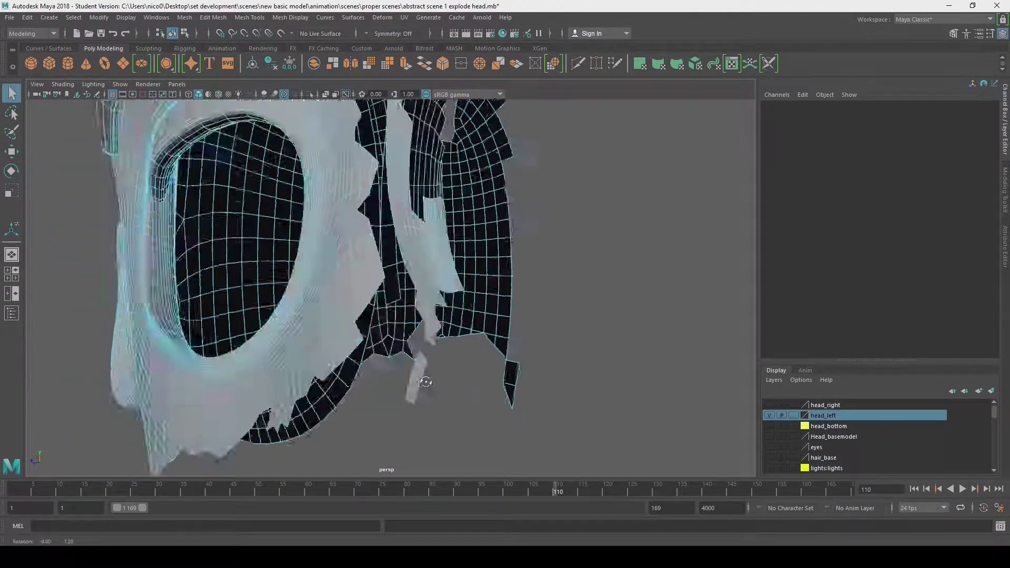
pyautogui.keyDown('alt'); pyautogui.moveTo(424, 379); pyautogui.dragTo(600, 305); pyautogui.keyUp('alt')
pyautogui.moveTo(605, 307); pyautogui.dragTo(553, 426)
pyautogui.press('Delete')
# - Select and delete the narrow loose strip of faces standing beside the middle cut edge
pyautogui.click(392, 286)
pyautogui.keyDown('shift'); pyautogui.click(395, 311); pyautogui.keyUp('shift')
pyautogui.keyDown('alt'); pyautogui.moveTo(414, 222); pyautogui.dragTo(377, 329); pyautogui.keyUp('alt')
pyautogui.keyDown('shift'); pyautogui.click(397, 334); pyautogui.keyUp('shift')
pyautogui.press('Delete')
pyautogui.keyDown('shift'); pyautogui.click(372, 337); pyautogui.keyUp('shift')
pyautogui.scroll(3, 371, 336)
pyautogui.click(417, 342)
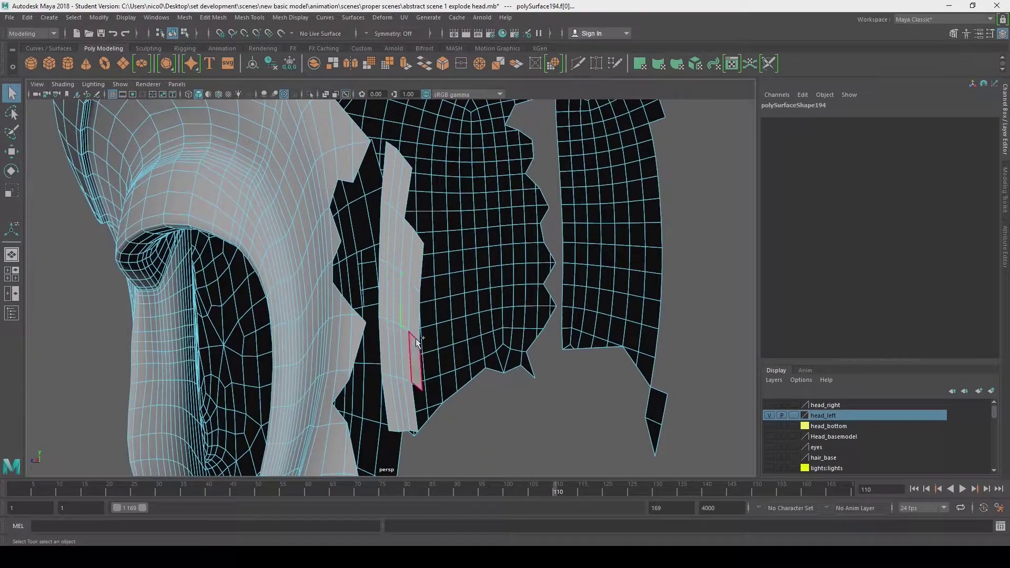
pyautogui.press('Delete')
# - Delete the remaining loose faces beyond the middle cut near the back of the head
pyautogui.keyDown('alt'); pyautogui.moveTo(409, 397); pyautogui.dragTo(439, 334); pyautogui.keyUp('alt')
pyautogui.scroll(-4, 484, 281)
pyautogui.doubleClick(447, 274)
pyautogui.keyDown('alt'); pyautogui.moveTo(437, 209); pyautogui.dragTo(460, 225); pyautogui.keyUp('alt')
pyautogui.keyDown('alt'); pyautogui.moveTo(461, 160); pyautogui.dragTo(385, 205); pyautogui.keyUp('alt')
pyautogui.press('Delete')
pyautogui.press('Delete')
# - Delete the last stray faces around the inside of the cut and above the eye socket
pyautogui.keyDown('alt'); pyautogui.moveTo(393, 466); pyautogui.dragTo(389, 369); pyautogui.keyUp('alt')
pyautogui.click(390, 363)
pyautogui.press('Delete')
pyautogui.keyDown('alt'); pyautogui.moveTo(320, 311); pyautogui.dragTo(346, 300); pyautogui.keyUp('alt')
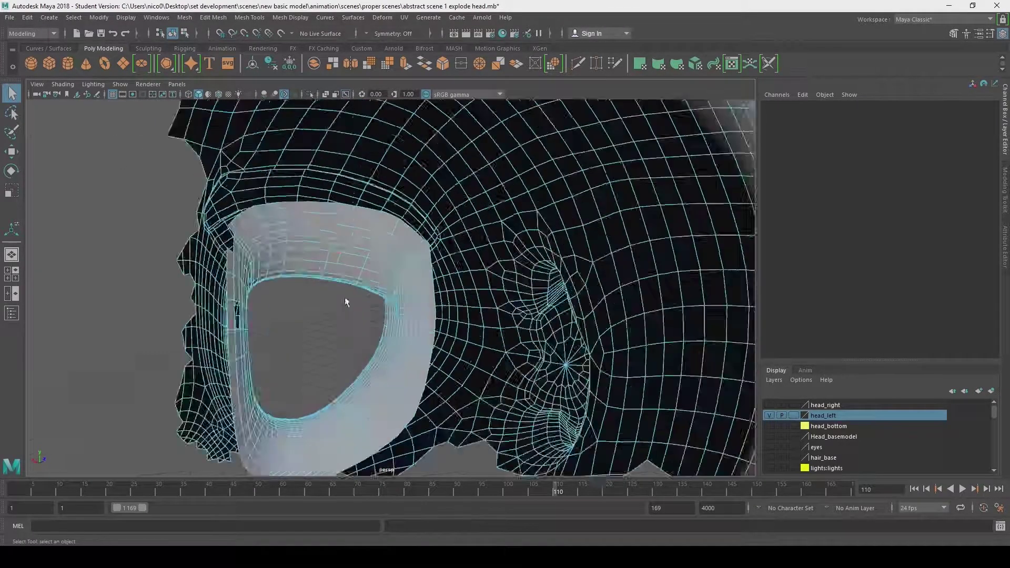
pyautogui.scroll(4, 345, 299)
pyautogui.keyDown('shift'); pyautogui.doubleClick(347, 211); pyautogui.keyUp('shift')
pyautogui.press('Delete')
# - Return the head_left piece to object mode and save the scene
pyautogui.scroll(-8, 336, 248)
pyautogui.keyDown('alt'); pyautogui.moveTo(336, 247); pyautogui.dragTo(266, 386); pyautogui.keyUp('alt')
pyautogui.click(232, 308)
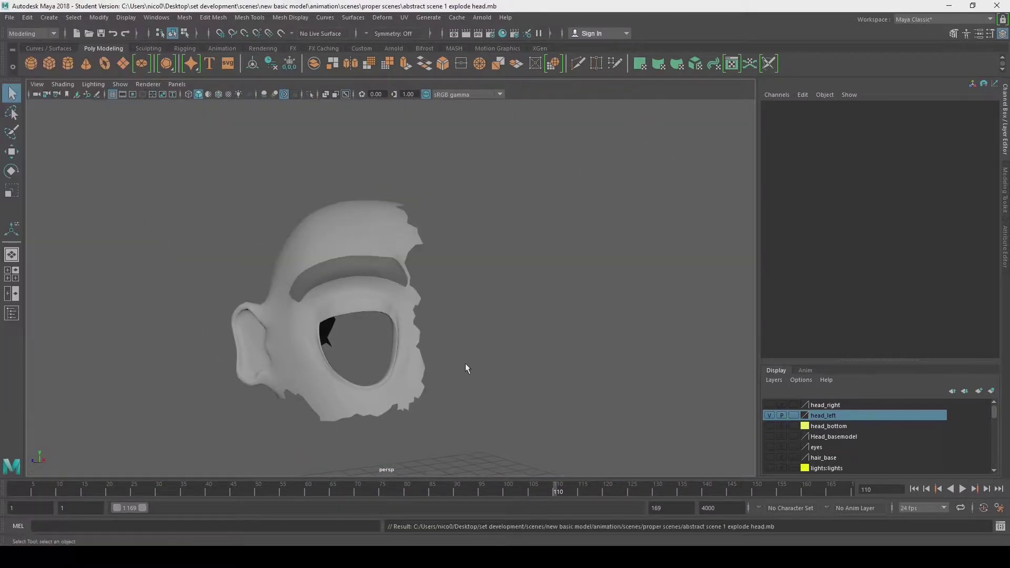
pyautogui.click(415, 330)
pyautogui.scroll(-3, 417, 332)
# - Set the head_left layer's colour to black
pyautogui.doubleClick(823, 416)
pyautogui.click(395, 272)
pyautogui.click(389, 296)
# - Set the head_left mesh's X, Y and Z scale to 1.001
pyautogui.click(980, 164)
pyautogui.write('1.001')
pyautogui.click(979, 173)
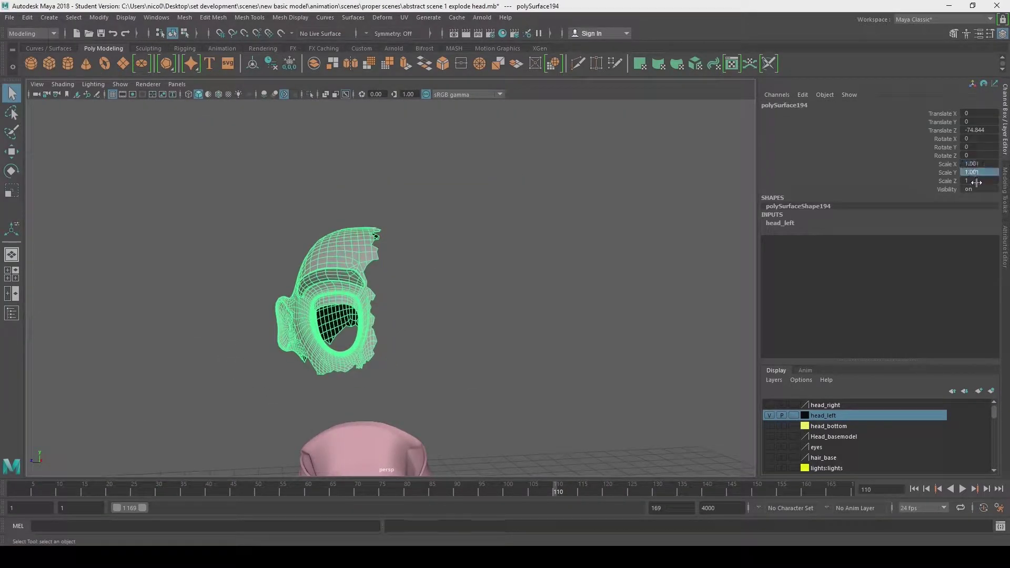
pyautogui.click(976, 181)
# - Show the head_right layer and display wireframes over the shaded models
pyautogui.click(769, 405)
pyautogui.click(347, 206)
pyautogui.click(218, 94)
# - Set the head_left layer's colour to magenta and select the head_right mesh
pyautogui.doubleClick(820, 415)
pyautogui.click(462, 271)
pyautogui.click(390, 296)
pyautogui.scroll(5, 398, 310)
pyautogui.click(398, 252)
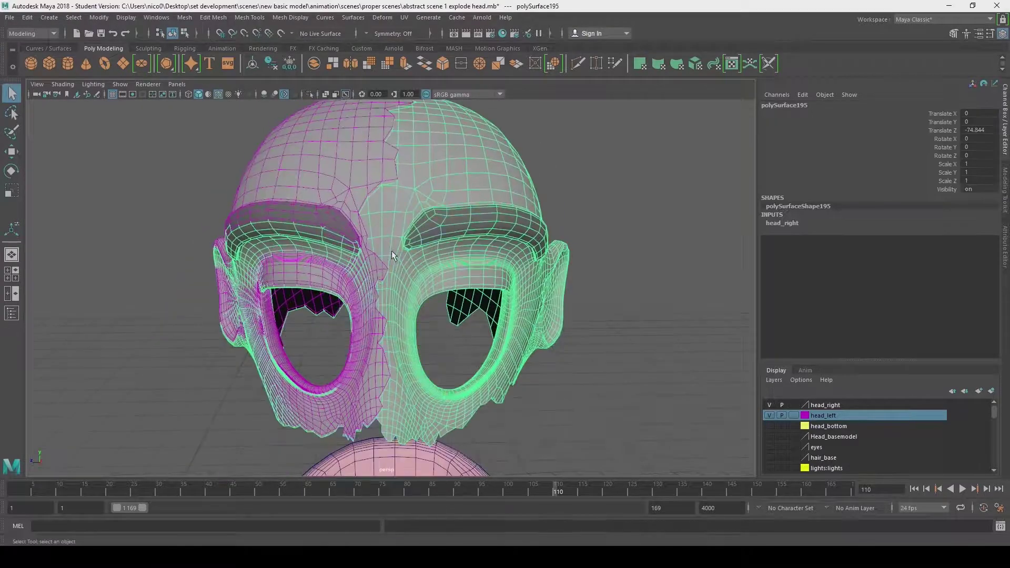
# - Switch the head_right mesh to face selection, pick a starting face at the nose bridge, and hide the head_left layer
pyautogui.scroll(6, 417, 335)
pyautogui.keyDown('alt'); pyautogui.moveTo(420, 359); pyautogui.dragTo(392, 322); pyautogui.keyUp('alt')
pyautogui.moveTo(523, 255); pyautogui.dragTo(577, 240, button='right')
pyautogui.click(358, 252)
pyautogui.keyDown('alt'); pyautogui.moveTo(347, 252); pyautogui.dragTo(504, 232); pyautogui.keyUp('alt')
pyautogui.moveTo(474, 275); pyautogui.dragTo(482, 287, button='right')
pyautogui.keyDown('alt'); pyautogui.moveTo(425, 365); pyautogui.dragTo(423, 299); pyautogui.keyUp('alt')
pyautogui.click(769, 416)
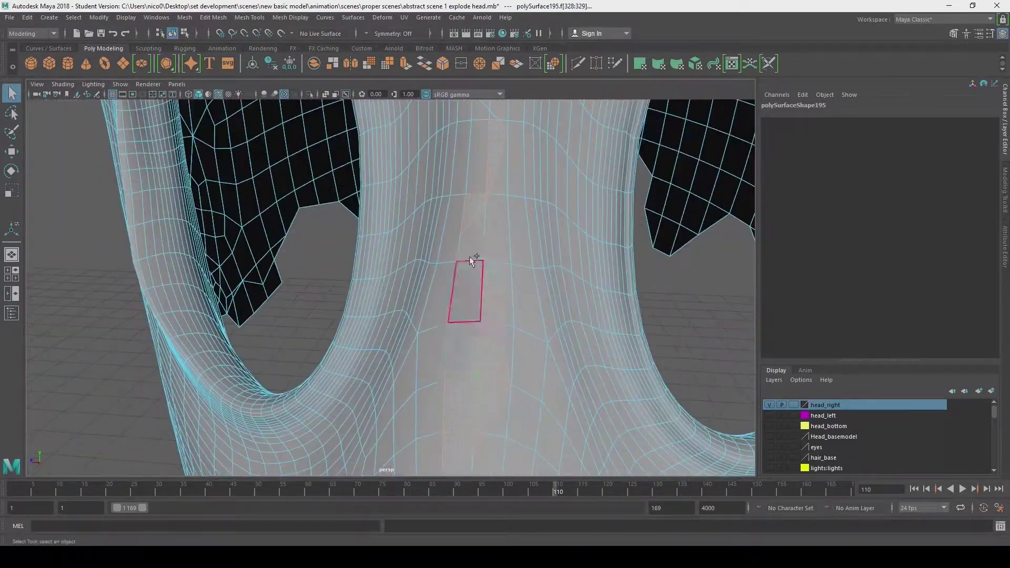
# - Delete a jagged strip of faces on the head_right mesh running from the nose bridge over the crown to the lower back edge
pyautogui.keyDown('alt'); pyautogui.moveTo(476, 257); pyautogui.dragTo(444, 248, button='middle'); pyautogui.keyUp('alt')
pyautogui.keyDown('shift'); pyautogui.click(469, 223); pyautogui.keyUp('shift')
pyautogui.scroll(5, 465, 281)
pyautogui.scroll(-3, 465, 281)
pyautogui.keyDown('alt'); pyautogui.moveTo(466, 237); pyautogui.dragTo(440, 223); pyautogui.keyUp('alt')
pyautogui.press('f')
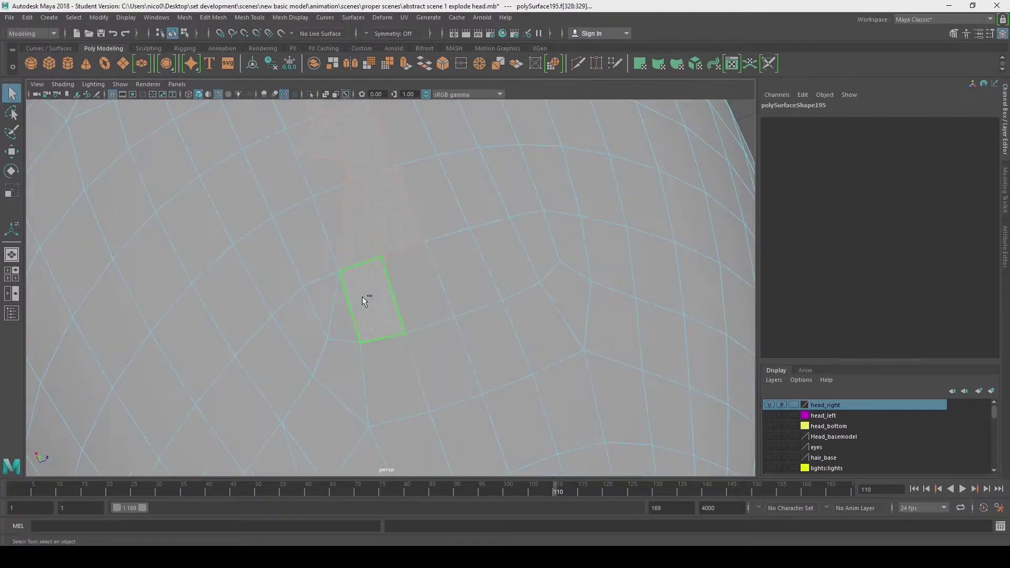
pyautogui.scroll(-4, 362, 295)
pyautogui.keyDown('alt'); pyautogui.moveTo(383, 385); pyautogui.dragTo(387, 310); pyautogui.keyUp('alt')
pyautogui.keyDown('alt'); pyautogui.moveTo(389, 384); pyautogui.dragTo(465, 261); pyautogui.keyUp('alt')
pyautogui.keyDown('shift'); pyautogui.moveTo(468, 303); pyautogui.dragTo(406, 358); pyautogui.keyUp('shift')
pyautogui.keyDown('alt'); pyautogui.moveTo(406, 358); pyautogui.dragTo(449, 302); pyautogui.keyUp('alt')
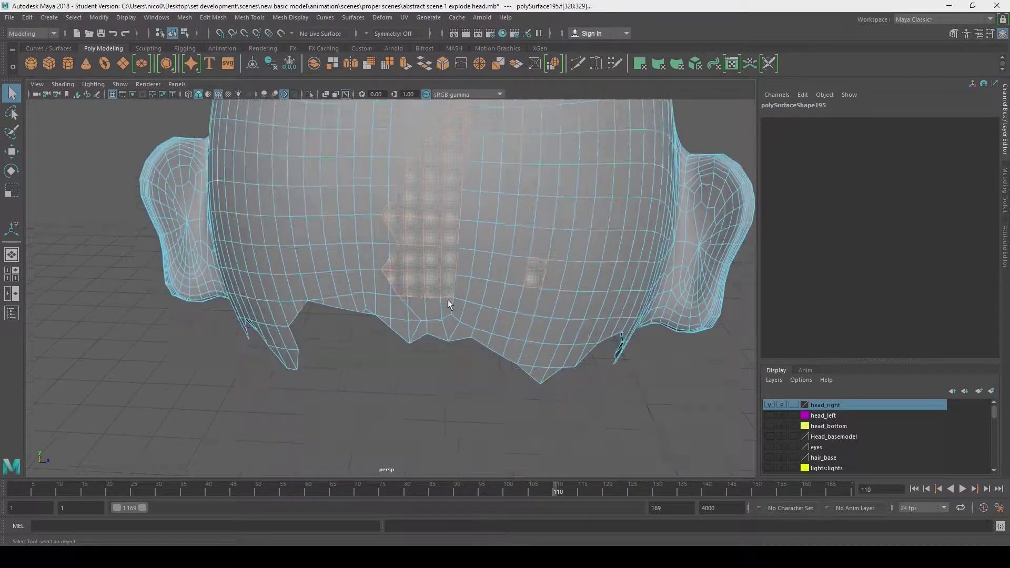
pyautogui.scroll(5, 449, 302)
pyautogui.keyDown('shift'); pyautogui.moveTo(457, 337); pyautogui.dragTo(541, 379); pyautogui.keyUp('shift')
pyautogui.scroll(-5, 677, 293)
pyautogui.keyDown('alt'); pyautogui.moveTo(676, 293); pyautogui.dragTo(448, 324); pyautogui.keyUp('alt')
pyautogui.scroll(-4, 448, 325)
pyautogui.press('Delete')
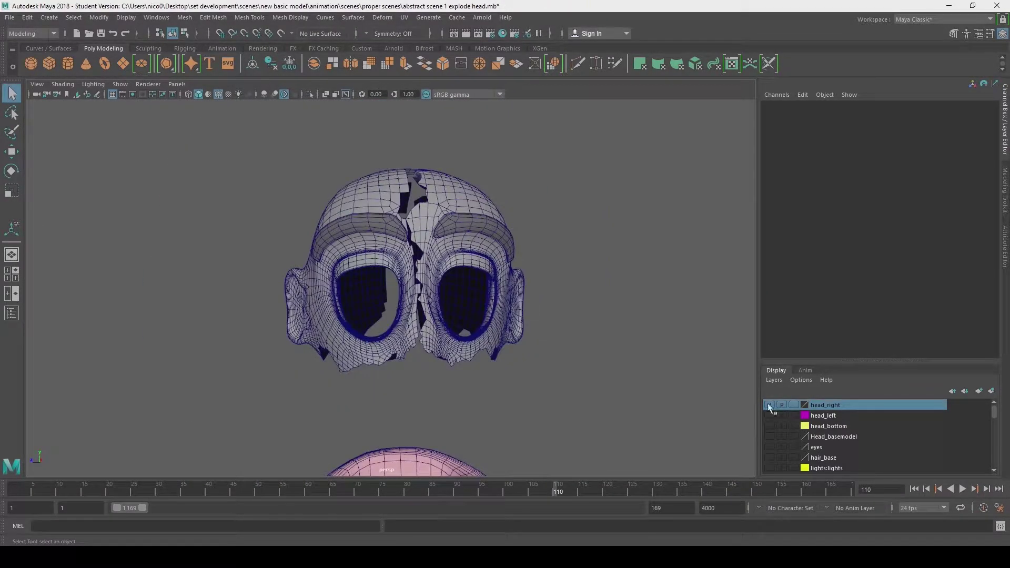
# - Turn off the wireframe overlay on shaded models and leave only the head_right layer's piece visible
pyautogui.click(769, 405)
pyautogui.click(769, 416)
pyautogui.click(218, 94)
pyautogui.click(358, 200)
pyautogui.click(769, 405)
pyautogui.click(770, 415)
# - Delete the leftover faces beyond the cut on the head_right mesh, including the loose strip at the back of the head
pyautogui.keyDown('alt'); pyautogui.moveTo(394, 270); pyautogui.dragTo(342, 316); pyautogui.keyUp('alt')
pyautogui.scroll(-5, 342, 316)
pyautogui.click(368, 237)
pyautogui.moveTo(368, 232); pyautogui.dragTo(372, 255, button='right')
pyautogui.keyDown('alt'); pyautogui.moveTo(372, 255); pyautogui.dragTo(463, 273); pyautogui.keyUp('alt')
pyautogui.scroll(4, 463, 295)
pyautogui.click(405, 415)
pyautogui.keyDown('alt'); pyautogui.moveTo(405, 415); pyautogui.dragTo(367, 372); pyautogui.keyUp('alt')
pyautogui.keyDown('shift'); pyautogui.doubleClick(368, 372); pyautogui.keyUp('shift')
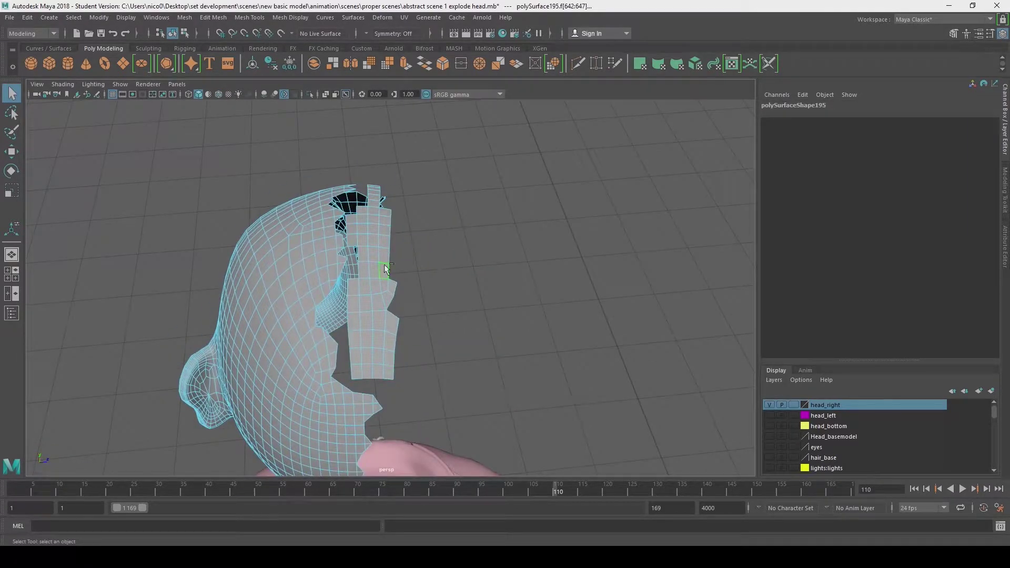
pyautogui.press('Delete')
# - Delete the leftover face strips beyond the cut around the inner forehead and nose bridge of the head_right mesh
pyautogui.keyDown('alt'); pyautogui.moveTo(384, 269); pyautogui.dragTo(473, 252); pyautogui.keyUp('alt')
pyautogui.scroll(5, 338, 279)
pyautogui.click(338, 280)
pyautogui.press('Delete')
pyautogui.keyDown('alt'); pyautogui.moveTo(338, 279); pyautogui.dragTo(458, 348); pyautogui.keyUp('alt')
pyautogui.keyDown('shift'); pyautogui.doubleClick(466, 311); pyautogui.keyUp('shift')
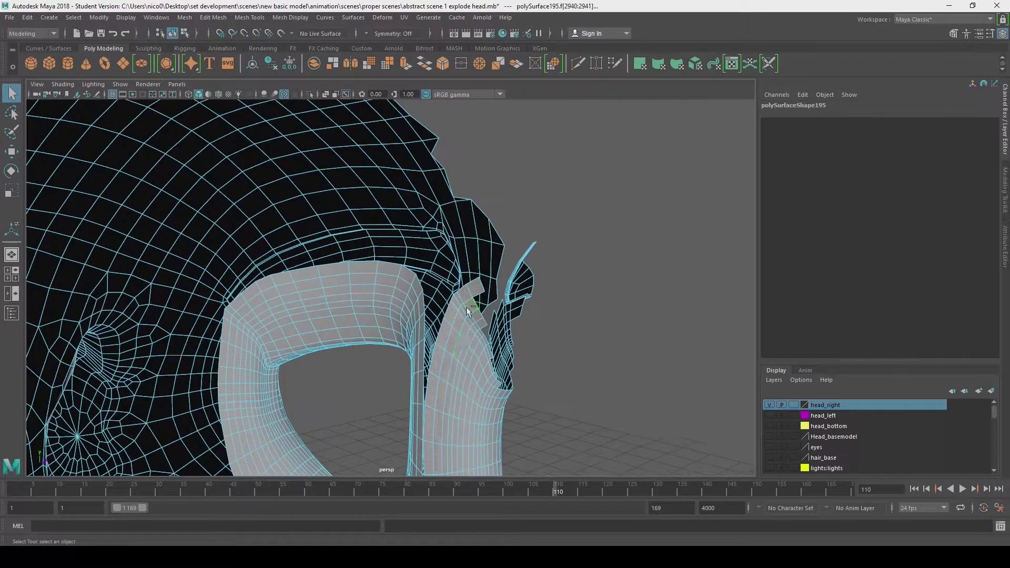
pyautogui.keyDown('alt'); pyautogui.moveTo(502, 407); pyautogui.dragTo(434, 404); pyautogui.keyUp('alt')
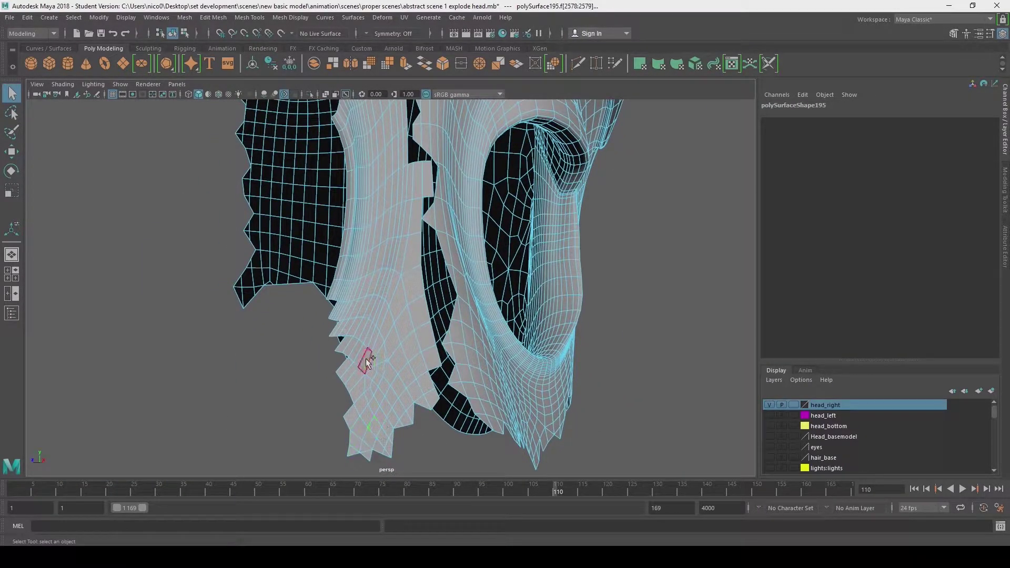
pyautogui.keyDown('alt'); pyautogui.moveTo(367, 362); pyautogui.dragTo(461, 353); pyautogui.keyUp('alt')
pyautogui.click(461, 353)
pyautogui.keyDown('alt'); pyautogui.moveTo(494, 301); pyautogui.dragTo(336, 294); pyautogui.keyUp('alt')
pyautogui.scroll(5, 315, 252)
pyautogui.scroll(-5, 252, 320)
pyautogui.keyDown('alt'); pyautogui.moveTo(252, 320); pyautogui.dragTo(424, 357); pyautogui.keyUp('alt')
pyautogui.press('Delete')
# - Clean up the last stray faces along the head_right mesh's jagged cut edge
pyautogui.doubleClick(457, 219)
pyautogui.press('Delete')
pyautogui.keyDown('alt'); pyautogui.moveTo(456, 219); pyautogui.dragTo(226, 174); pyautogui.keyUp('alt')
pyautogui.moveTo(221, 160); pyautogui.dragTo(447, 227)
pyautogui.scroll(5, 421, 221)
pyautogui.click(378, 209)
pyautogui.keyDown('shift'); pyautogui.doubleClick(398, 203); pyautogui.keyUp('shift')
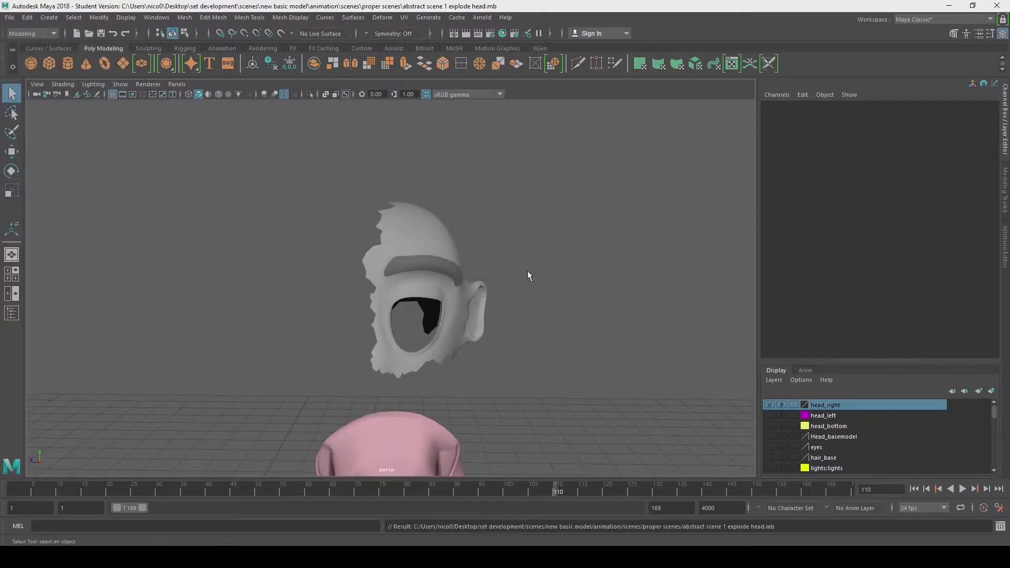
# - Toggle the head_bottom, head_left and head_right layers to examine how the three head pieces fit together
pyautogui.click(770, 426)
pyautogui.click(769, 416)
pyautogui.keyDown('alt'); pyautogui.moveTo(294, 360); pyautogui.dragTo(518, 371); pyautogui.keyUp('alt')
pyautogui.click(768, 415)
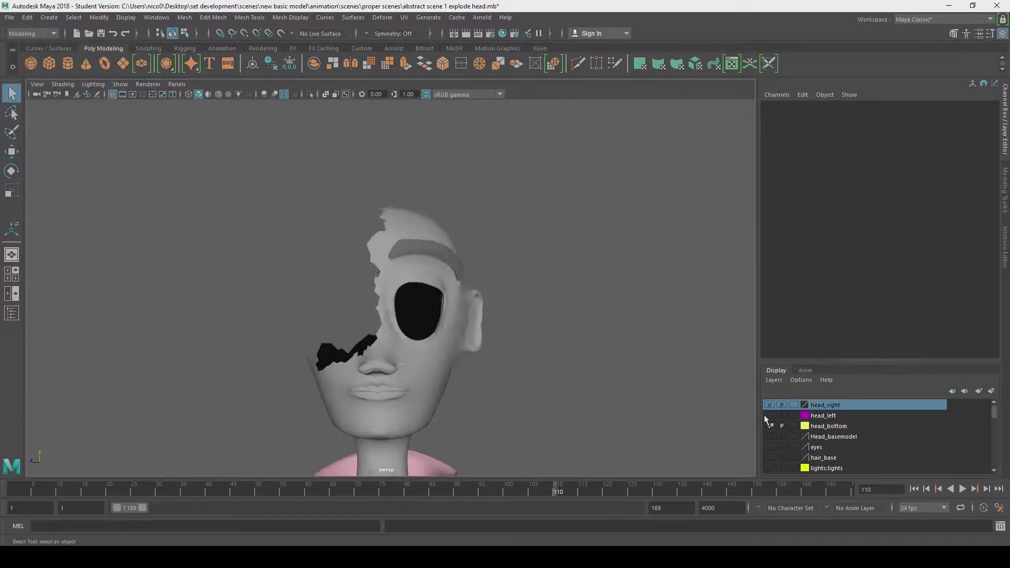
pyautogui.click(769, 405)
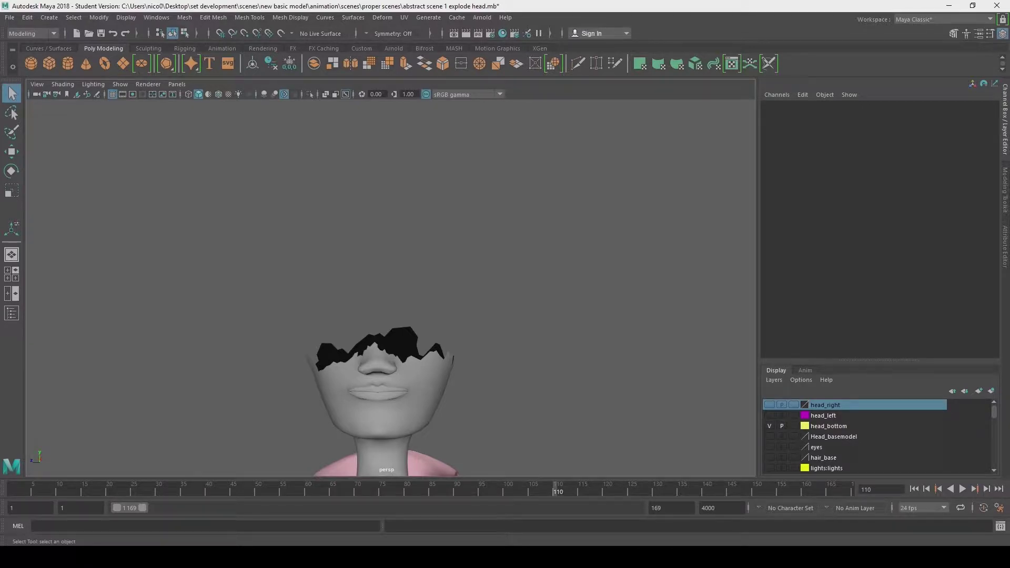
pyautogui.scroll(-3, 324, 300)
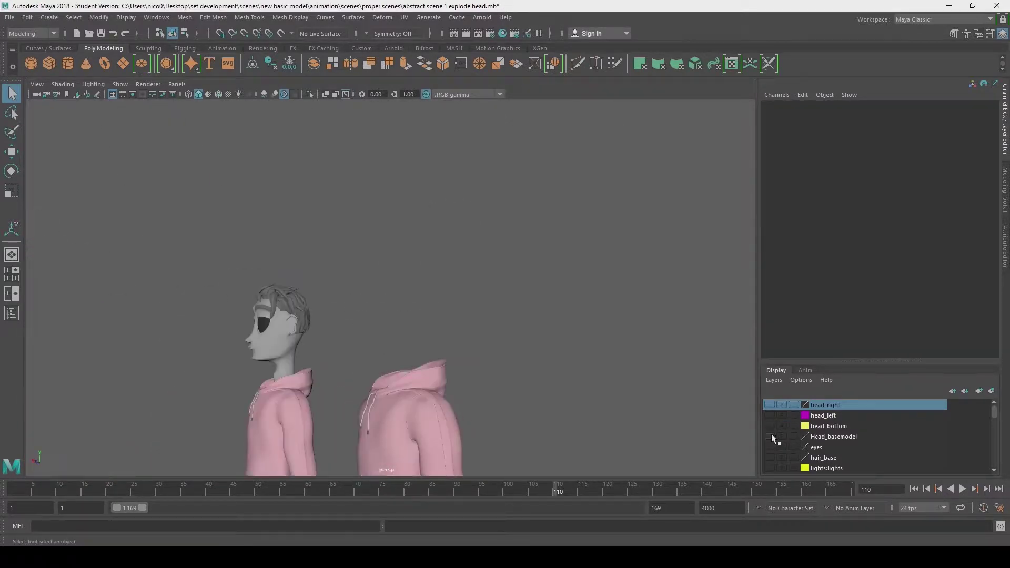
# - Show the Head_basemodel layer, move the sphere onto the character's head, and scale it down to about skull size
pyautogui.click(769, 436)
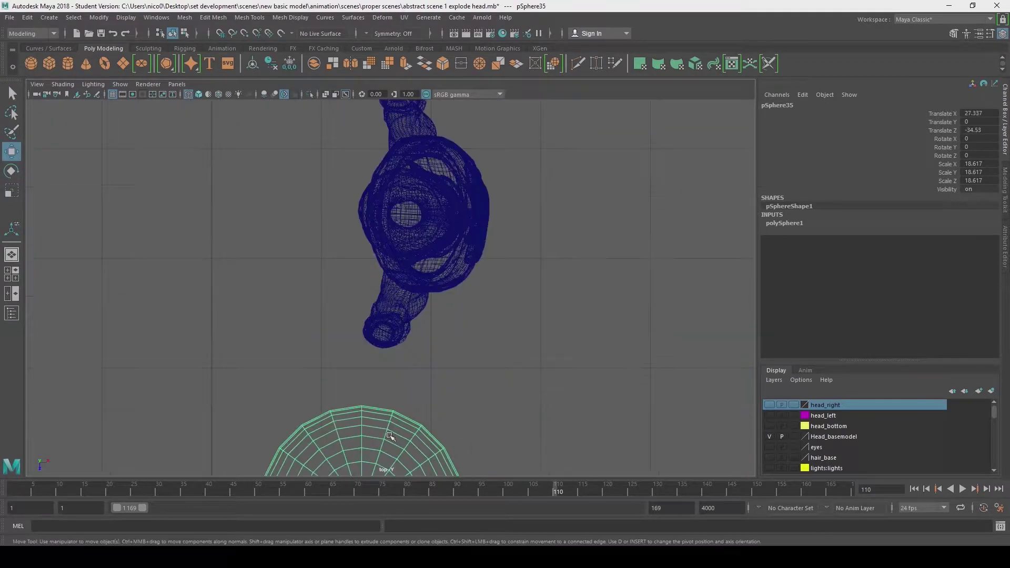
pyautogui.moveTo(390, 436); pyautogui.dragTo(421, 195)
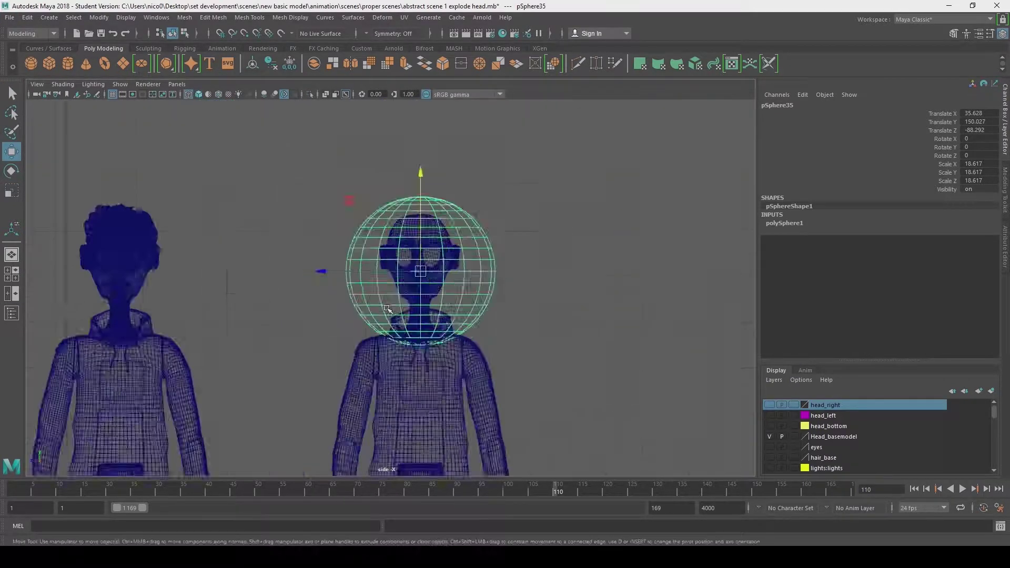
pyautogui.press('r')
pyautogui.moveTo(404, 287); pyautogui.dragTo(338, 287)
pyautogui.moveTo(404, 193); pyautogui.dragTo(403, 238)
pyautogui.scroll(6, 402, 275)
# - Position the sphere inside the upper back of the skull and tilt it about 18.6° around Z
pyautogui.press('w')
pyautogui.moveTo(426, 284); pyautogui.dragTo(414, 167)
pyautogui.moveTo(411, 265); pyautogui.dragTo(414, 246)
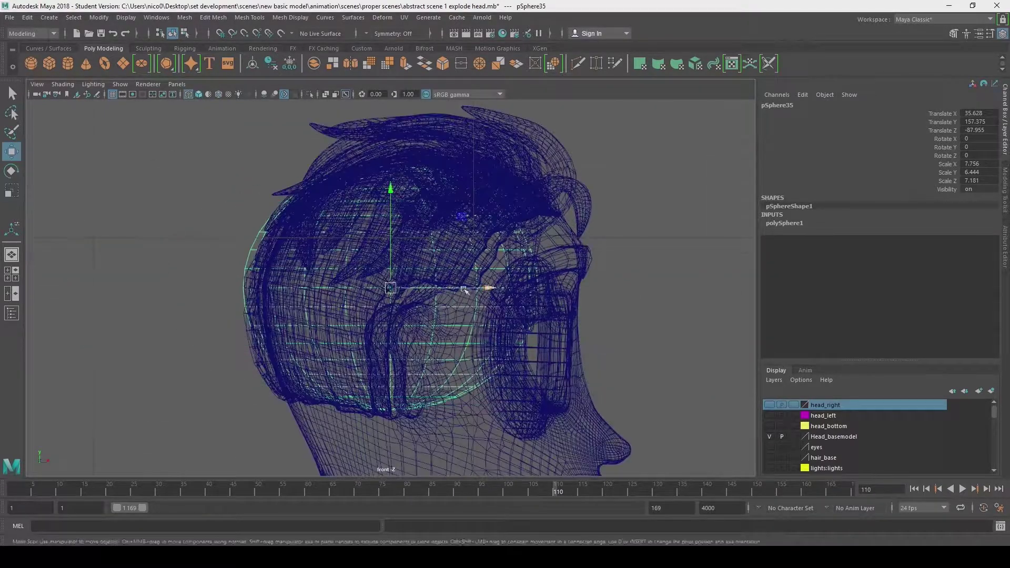
pyautogui.press('e')
pyautogui.moveTo(388, 204); pyautogui.dragTo(359, 213)
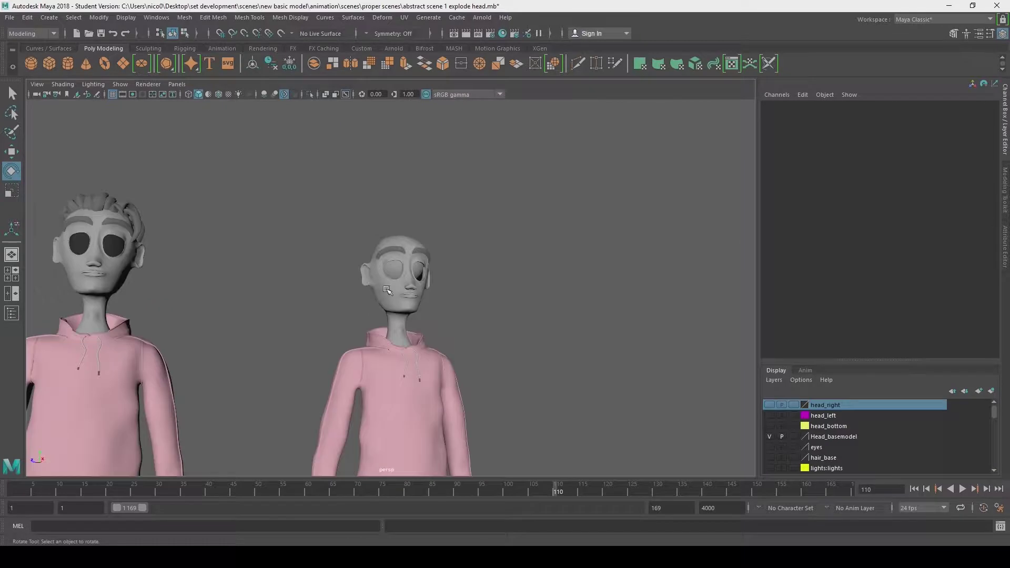
# - Smooth the sphere's mesh and delete its construction history
pyautogui.keyDown('alt'); pyautogui.moveTo(406, 321); pyautogui.dragTo(434, 325); pyautogui.keyUp('alt')
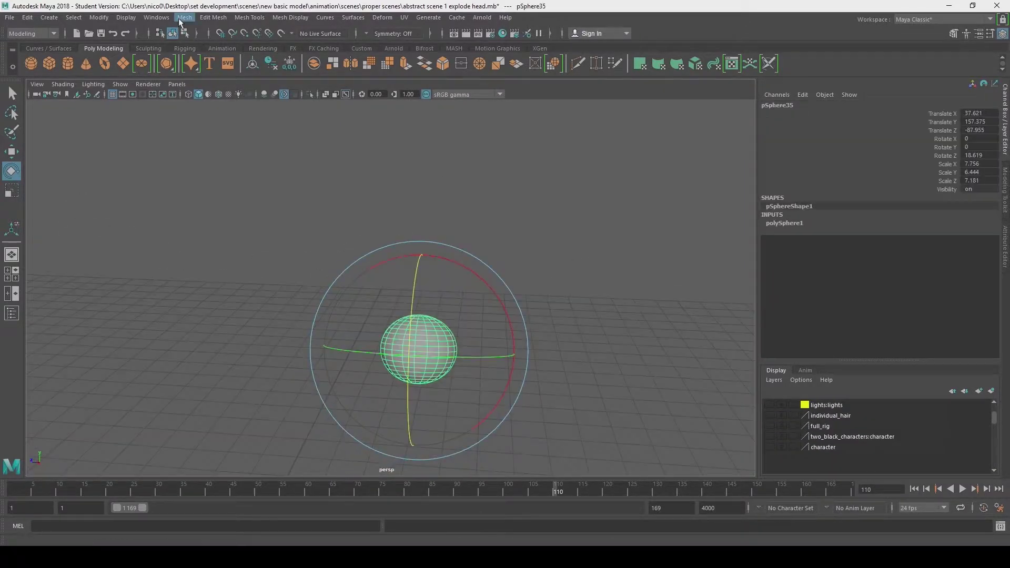
pyautogui.click(185, 18)
pyautogui.click(214, 100)
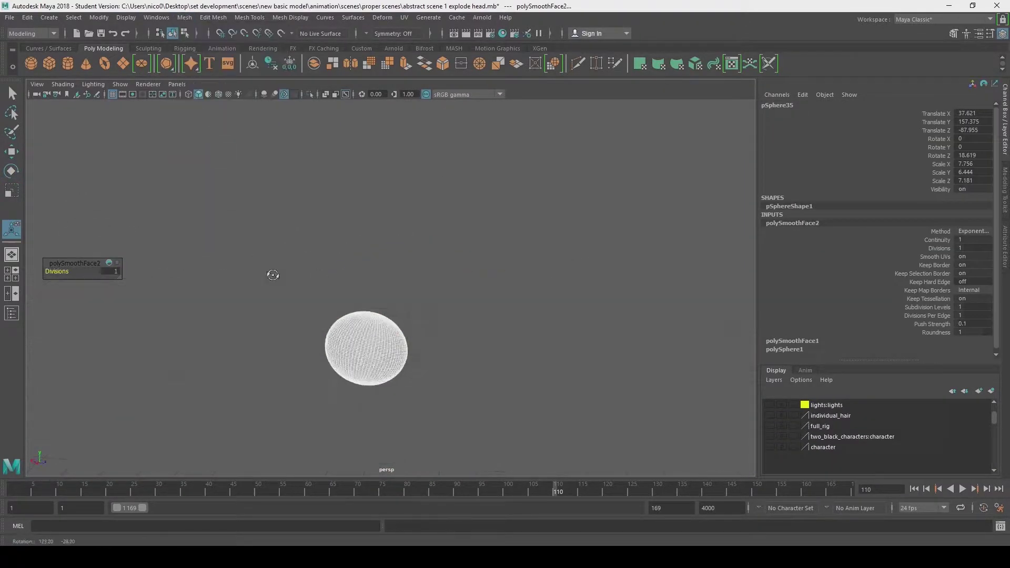
pyautogui.click(26, 17)
pyautogui.click(27, 18)
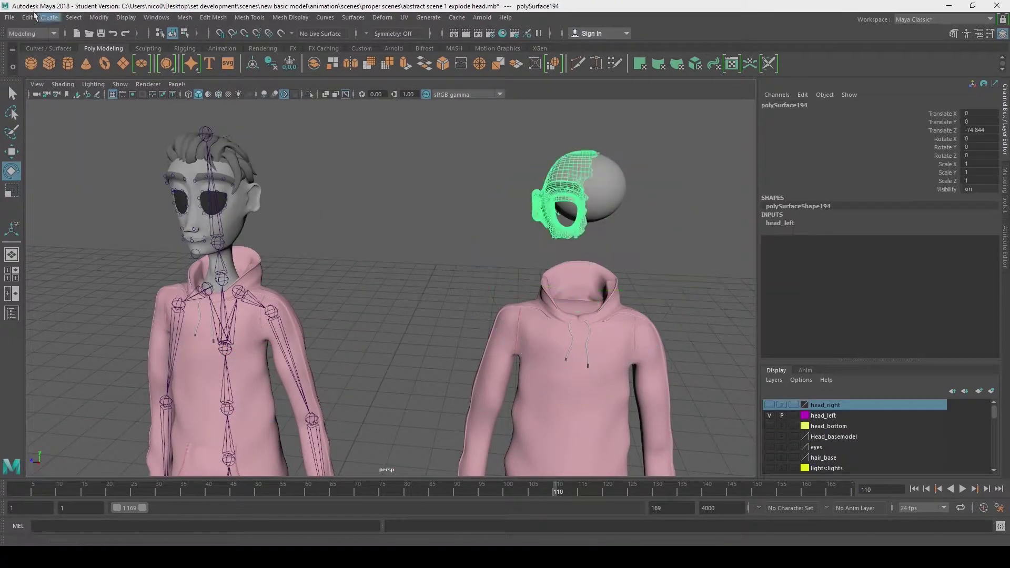
pyautogui.click(27, 18)
# - Hide the head_left layer, select the sphere inside the head, and frame it for sculpting
pyautogui.click(770, 405)
pyautogui.click(770, 415)
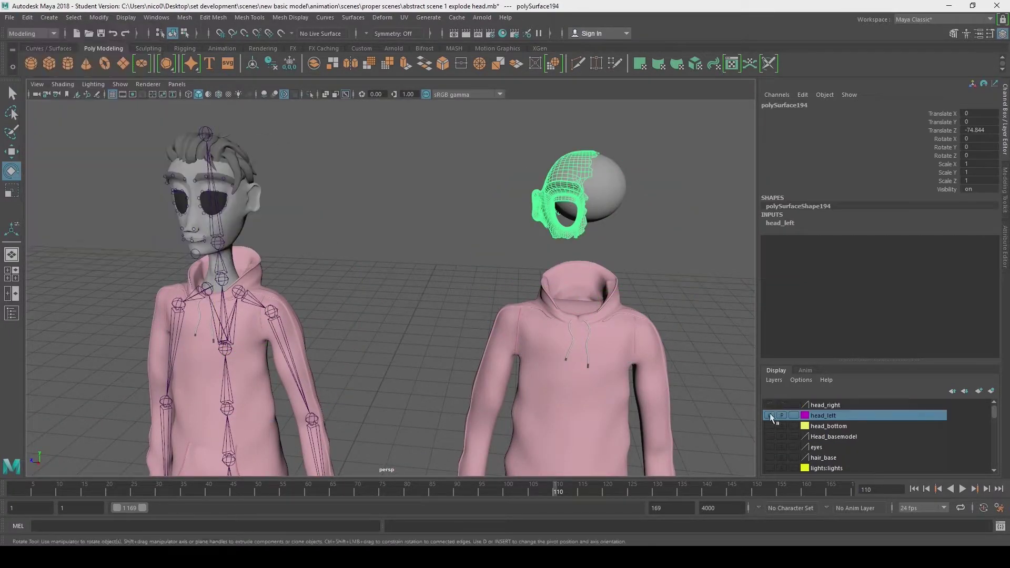
pyautogui.click(605, 185)
pyautogui.keyDown('alt'); pyautogui.moveTo(589, 221); pyautogui.dragTo(516, 270); pyautogui.keyUp('alt')
pyautogui.press('F8')
pyautogui.press('F8')
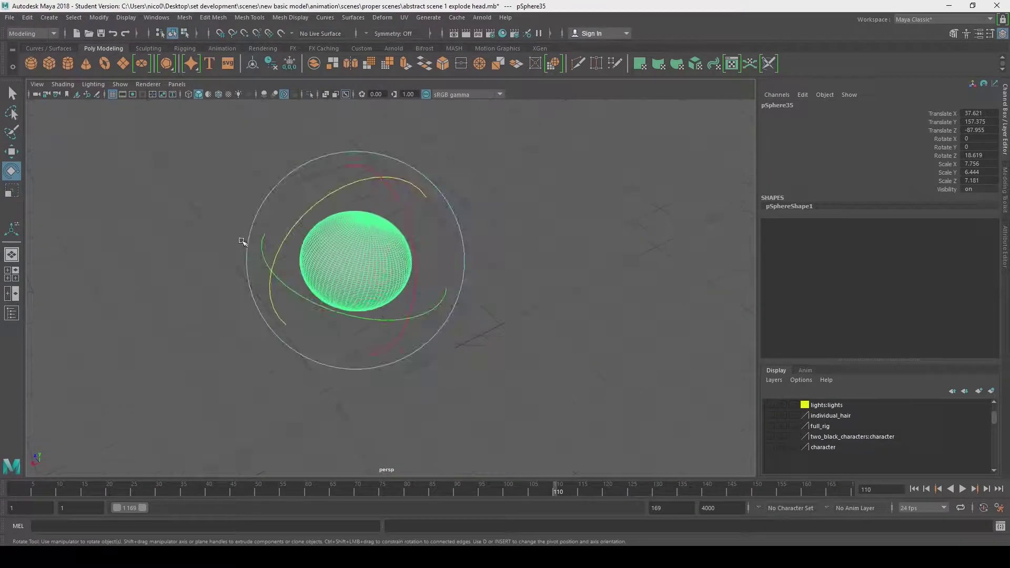
pyautogui.press('f')
pyautogui.moveTo(242, 241)
pyautogui.keyDown('alt'); pyautogui.mouseDown()
pyautogui.moveTo(406, 262)
pyautogui.moveTo(424, 306)
pyautogui.mouseUp(); pyautogui.keyUp('alt')
# - Activate the Sculpt Tool on the sphere with a brush size of 0.7 and a strength of about 9.7
pyautogui.click(152, 48)
pyautogui.click(31, 63)
pyautogui.doubleClick(13, 230)
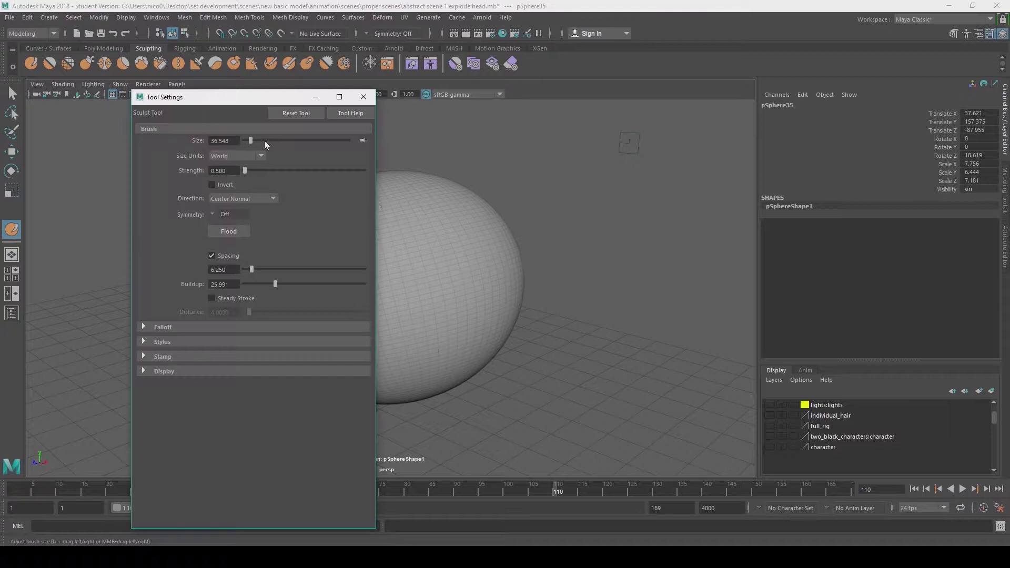
pyautogui.click(363, 96)
pyautogui.keyDown('alt'); pyautogui.moveTo(421, 226); pyautogui.dragTo(336, 278, button='right'); pyautogui.keyUp('alt')
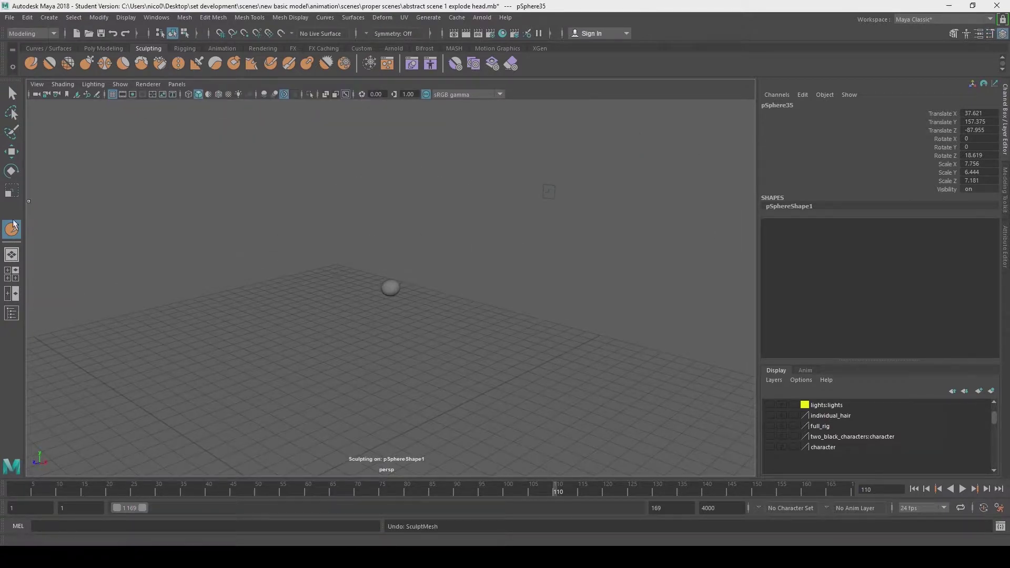
pyautogui.doubleClick(12, 226)
pyautogui.press('f')
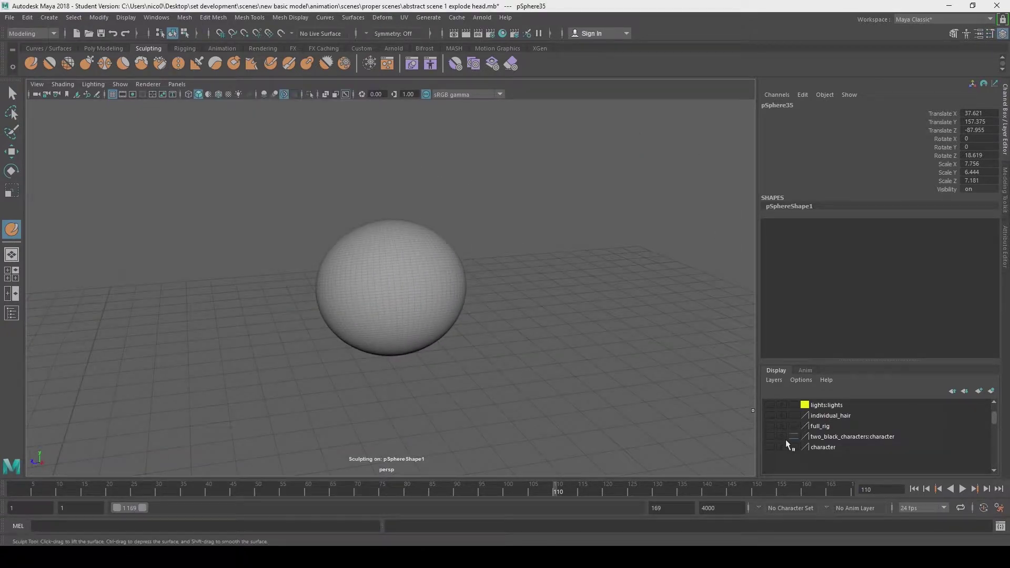
pyautogui.click(769, 446)
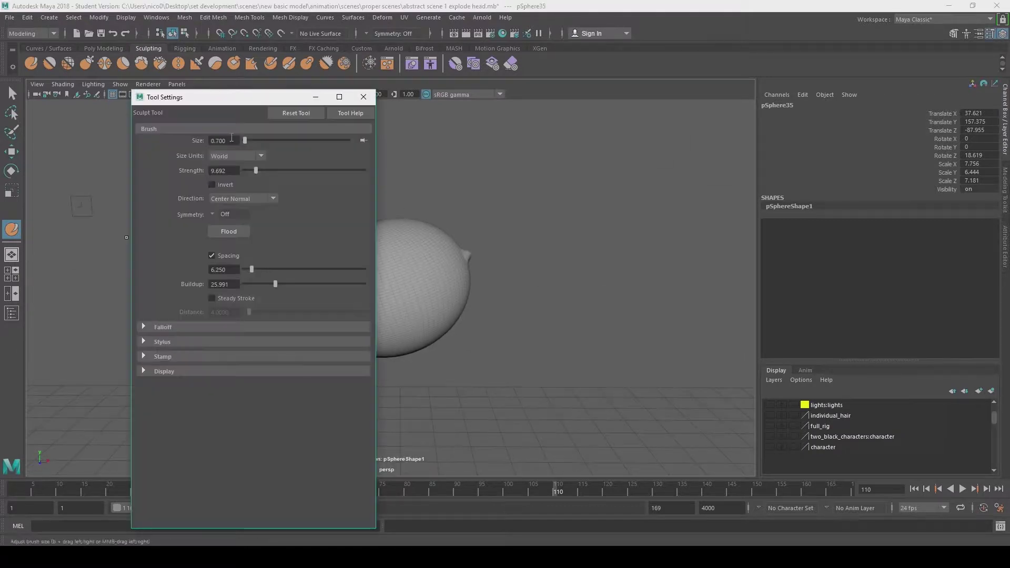
pyautogui.click(363, 97)
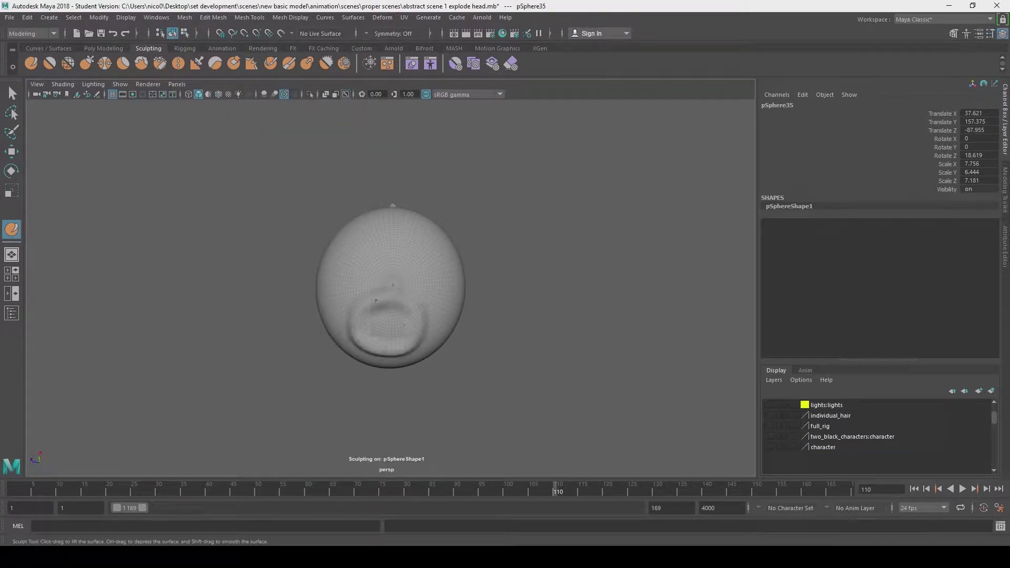
# - Sculpt a bulging brain stem protruding from the sphere's underside
pyautogui.moveTo(418, 399)
pyautogui.keyDown('alt'); pyautogui.mouseDown()
pyautogui.moveTo(367, 361)
pyautogui.moveTo(406, 390)
pyautogui.mouseUp(); pyautogui.keyUp('alt')
pyautogui.scroll(4, 373, 317)
pyautogui.moveTo(426, 269)
pyautogui.keyDown('alt'); pyautogui.mouseDown()
pyautogui.moveTo(458, 309)
pyautogui.moveTo(331, 318)
pyautogui.moveTo(330, 298)
pyautogui.moveTo(446, 312)
pyautogui.moveTo(334, 328)
pyautogui.moveTo(300, 264)
pyautogui.mouseUp(); pyautogui.keyUp('alt')
pyautogui.scroll(-4, 408, 311)
pyautogui.scroll(5, 329, 297)
pyautogui.scroll(-4, 387, 244)
# - Flatten the brain's sides with a large Flatten Tool brush and set up the Smooth Tool with a brush size of about 6.1
pyautogui.doubleClick(123, 64)
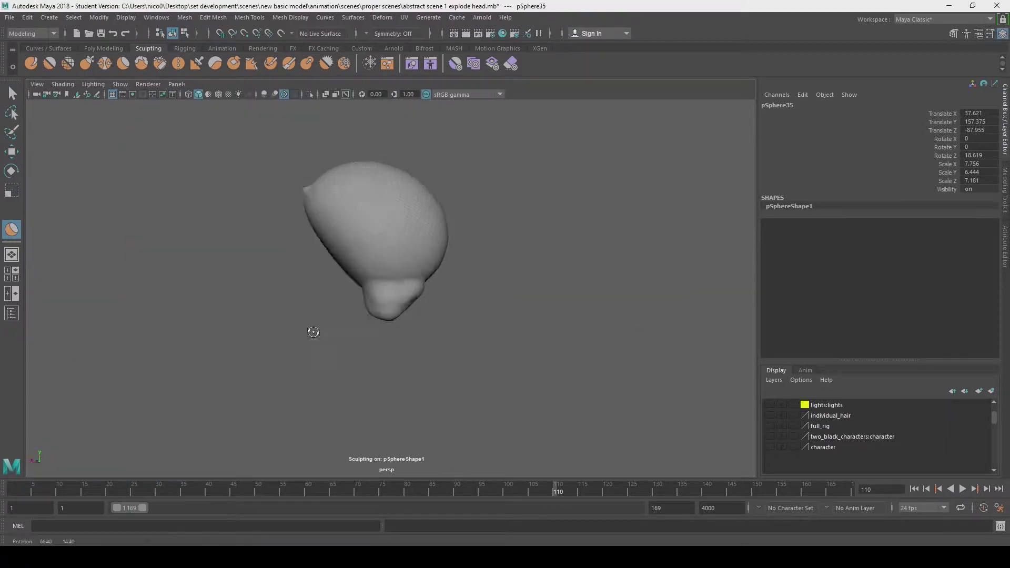
pyautogui.click(250, 141)
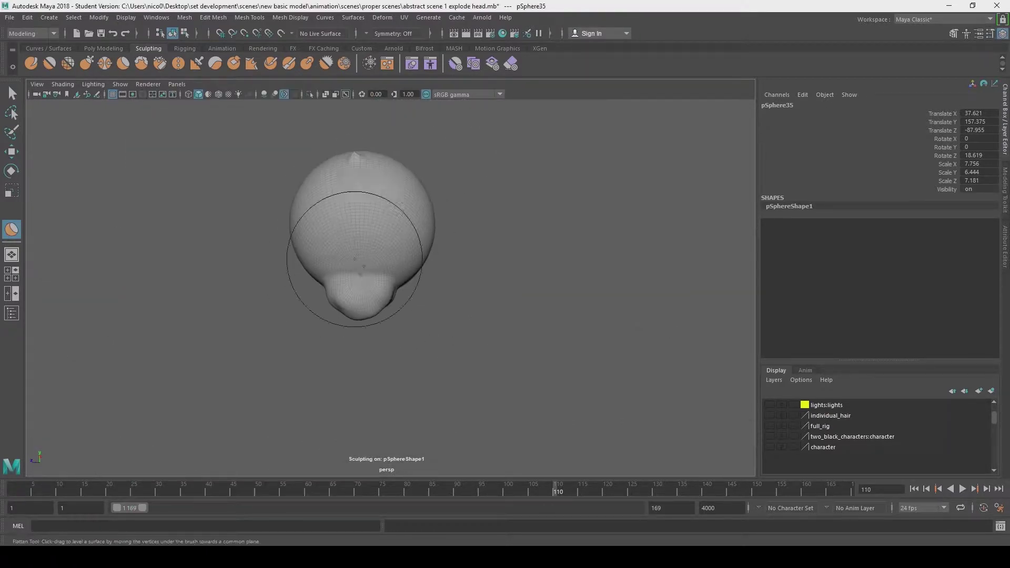
pyautogui.keyDown('alt'); pyautogui.moveTo(251, 285); pyautogui.dragTo(364, 301); pyautogui.keyUp('alt')
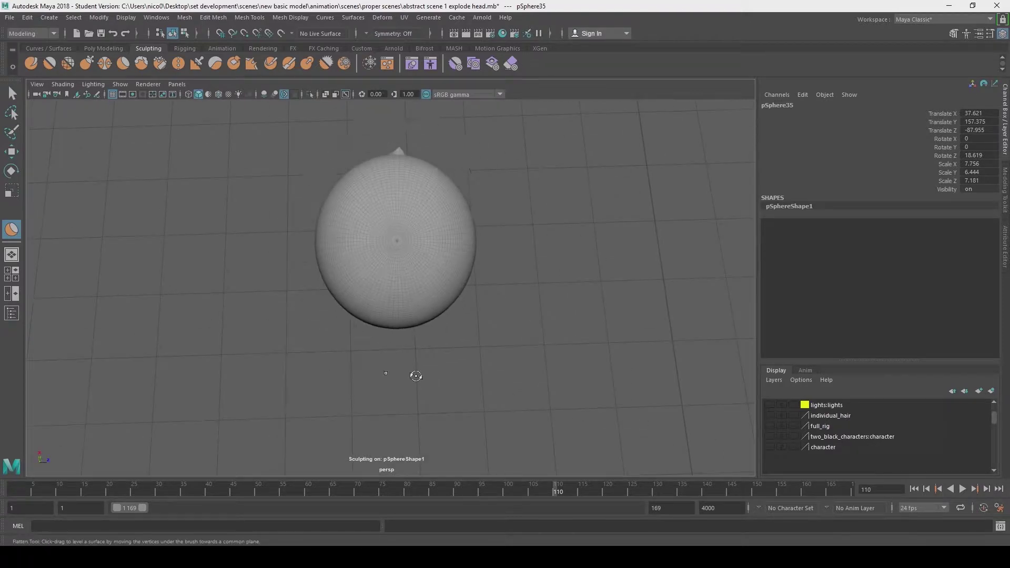
pyautogui.keyDown('alt'); pyautogui.moveTo(335, 257); pyautogui.dragTo(422, 243); pyautogui.keyUp('alt')
pyautogui.doubleClick(55, 67)
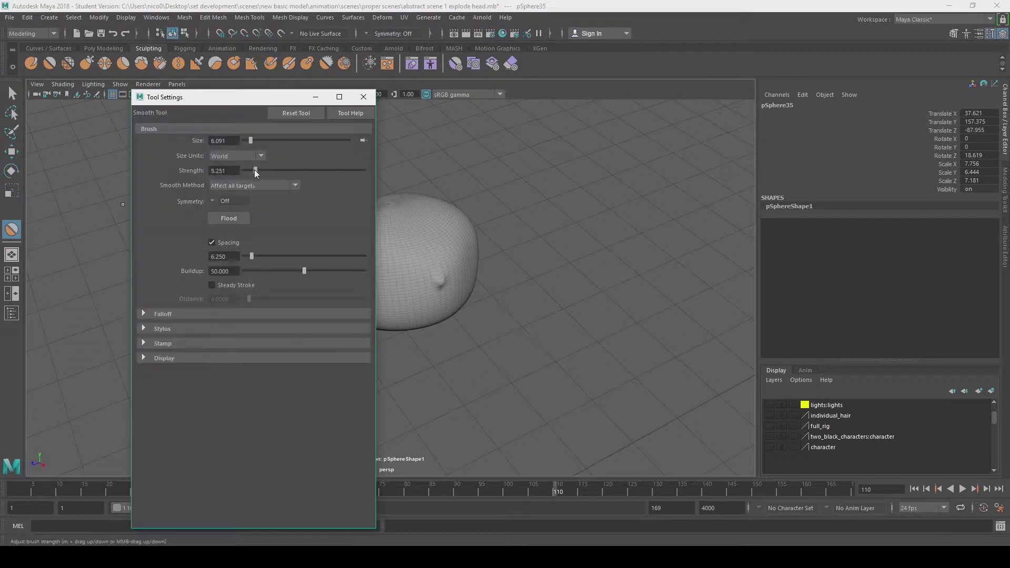
pyautogui.click(363, 97)
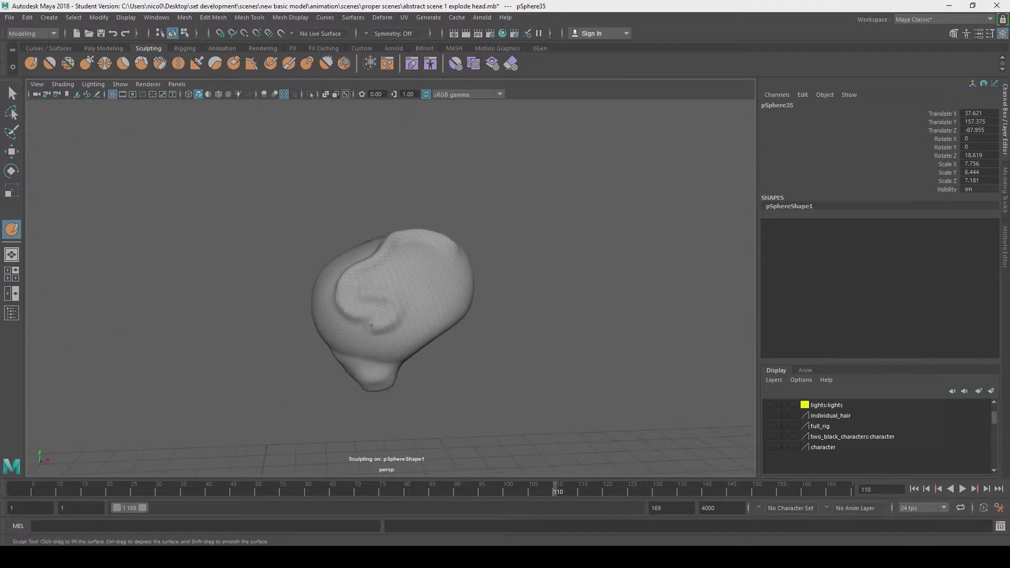
# - Sculpt winding raised folds across the front, top and sides of the brain with the Sculpt Tool
pyautogui.keyDown('alt'); pyautogui.moveTo(390, 336); pyautogui.dragTo(320, 336); pyautogui.keyUp('alt')
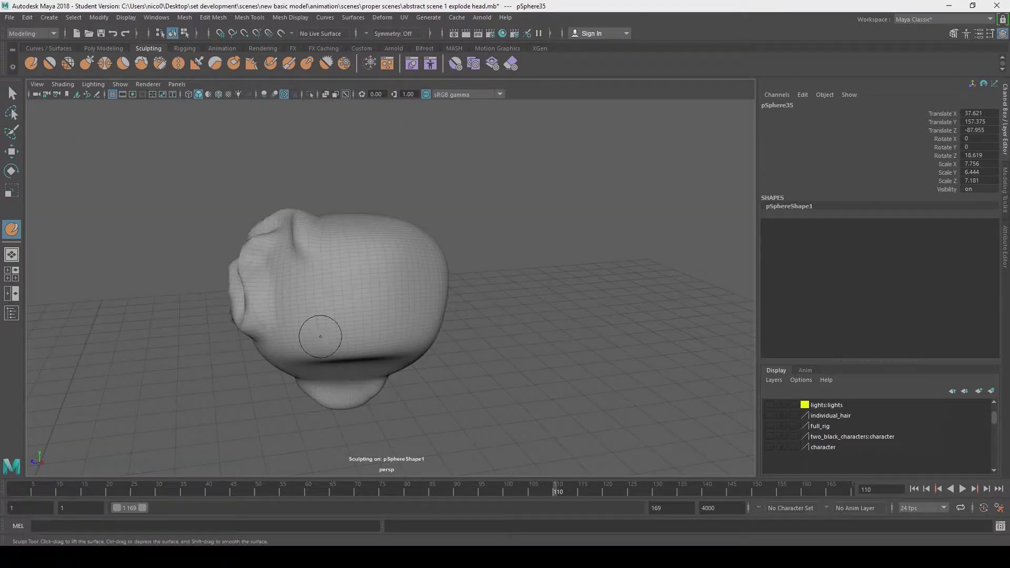
pyautogui.keyDown('alt'); pyautogui.moveTo(312, 294); pyautogui.dragTo(349, 286); pyautogui.keyUp('alt')
pyautogui.keyDown('alt'); pyautogui.moveTo(347, 250); pyautogui.dragTo(333, 344); pyautogui.keyUp('alt')
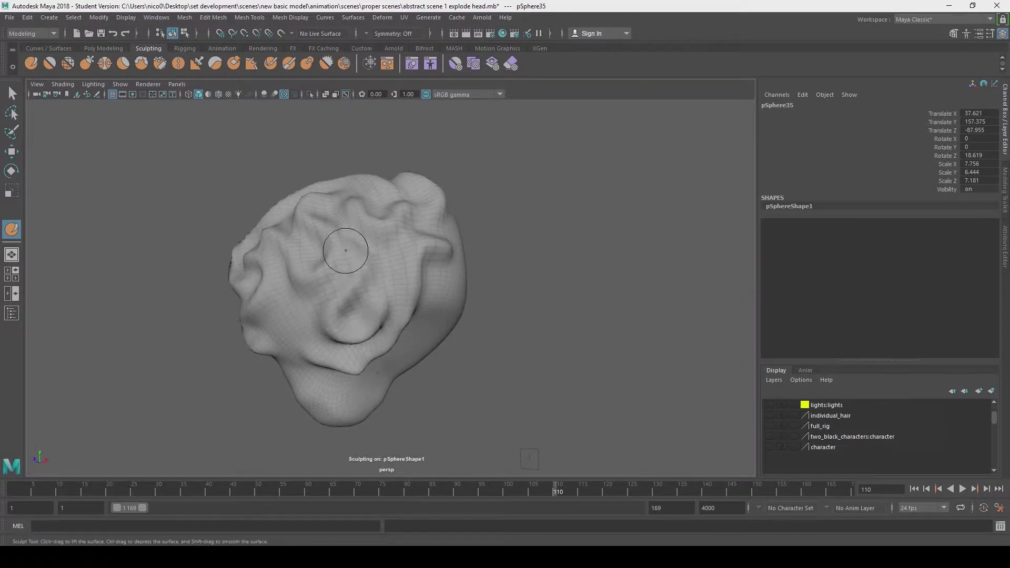
pyautogui.moveTo(346, 250)
pyautogui.keyDown('alt'); pyautogui.mouseDown()
pyautogui.moveTo(445, 251)
pyautogui.moveTo(400, 274)
pyautogui.moveTo(316, 345)
pyautogui.moveTo(126, 170)
pyautogui.mouseUp(); pyautogui.keyUp('alt')
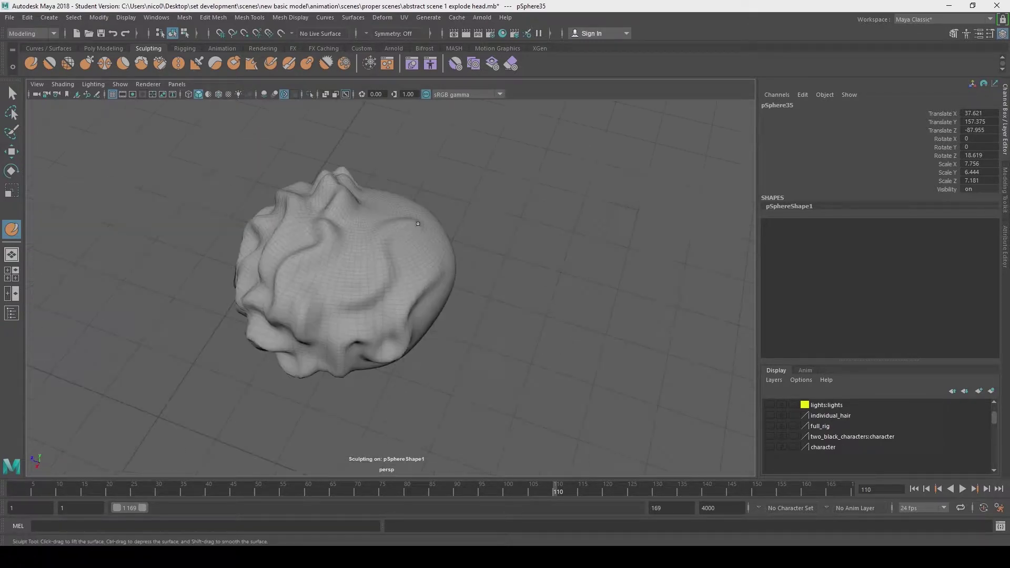
pyautogui.keyDown('alt'); pyautogui.moveTo(416, 301); pyautogui.dragTo(389, 253); pyautogui.keyUp('alt')
pyautogui.moveTo(328, 331)
pyautogui.keyDown('alt'); pyautogui.mouseDown()
pyautogui.moveTo(350, 372)
pyautogui.moveTo(414, 356)
pyautogui.moveTo(419, 248)
pyautogui.moveTo(320, 337)
pyautogui.moveTo(413, 255)
pyautogui.moveTo(337, 263)
pyautogui.mouseUp(); pyautogui.keyUp('alt')
# - Lower the Smooth Tool's strength and soften the sculpted brain folds
pyautogui.click(49, 64)
pyautogui.doubleClick(50, 63)
pyautogui.moveTo(252, 170); pyautogui.dragTo(246, 171)
pyautogui.click(370, 97)
pyautogui.keyDown('alt'); pyautogui.moveTo(325, 273); pyautogui.dragTo(338, 300); pyautogui.keyUp('alt')
pyautogui.doubleClick(49, 63)
pyautogui.click(369, 97)
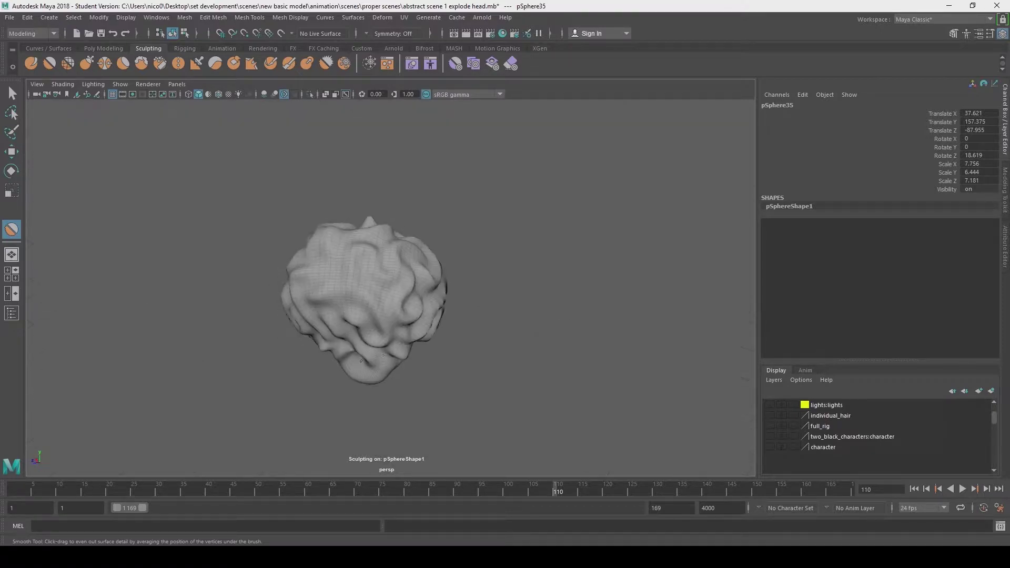
# - Return to the Sculpt Tool and add further folds over the remaining areas of the brain
pyautogui.moveTo(426, 238)
pyautogui.keyDown('alt'); pyautogui.mouseDown()
pyautogui.moveTo(452, 346)
pyautogui.moveTo(421, 316)
pyautogui.mouseUp(); pyautogui.keyUp('alt')
pyautogui.doubleClick(31, 63)
pyautogui.click(363, 96)
pyautogui.keyDown('alt'); pyautogui.moveTo(381, 267); pyautogui.dragTo(369, 321); pyautogui.keyUp('alt')
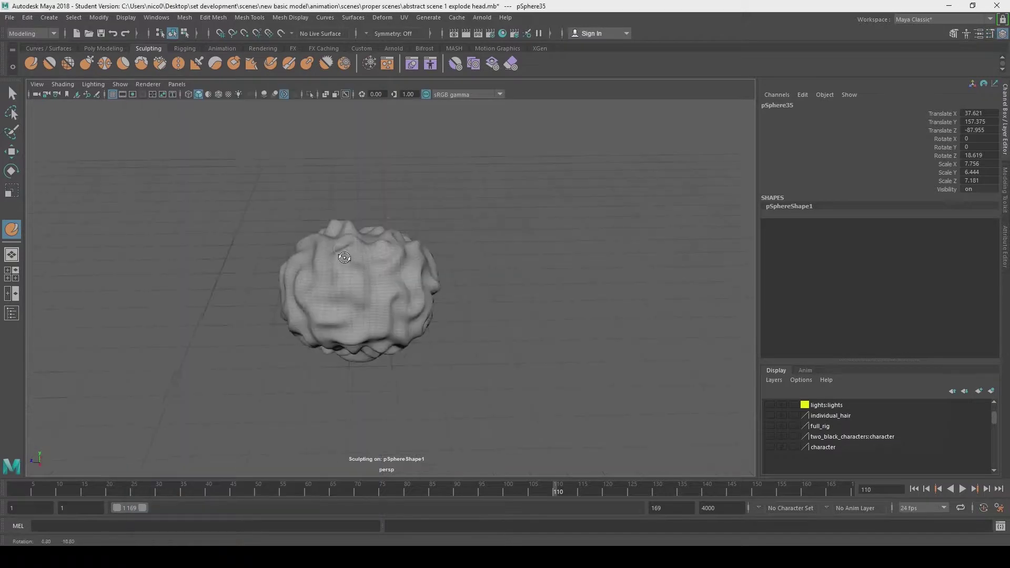
# - Enter 5 in the Sculpt Tool settings and sculpt more raised folds across the front and sides of the brain
pyautogui.doubleClick(31, 63)
pyautogui.moveTo(230, 170); pyautogui.dragTo(169, 175)
pyautogui.write('5')
pyautogui.press('Return')
pyautogui.click(364, 97)
pyautogui.keyDown('alt'); pyautogui.moveTo(358, 315); pyautogui.dragTo(343, 270); pyautogui.keyUp('alt')
pyautogui.moveTo(346, 310)
pyautogui.keyDown('alt'); pyautogui.mouseDown()
pyautogui.moveTo(350, 205)
pyautogui.moveTo(386, 270)
pyautogui.mouseUp(); pyautogui.keyUp('alt')
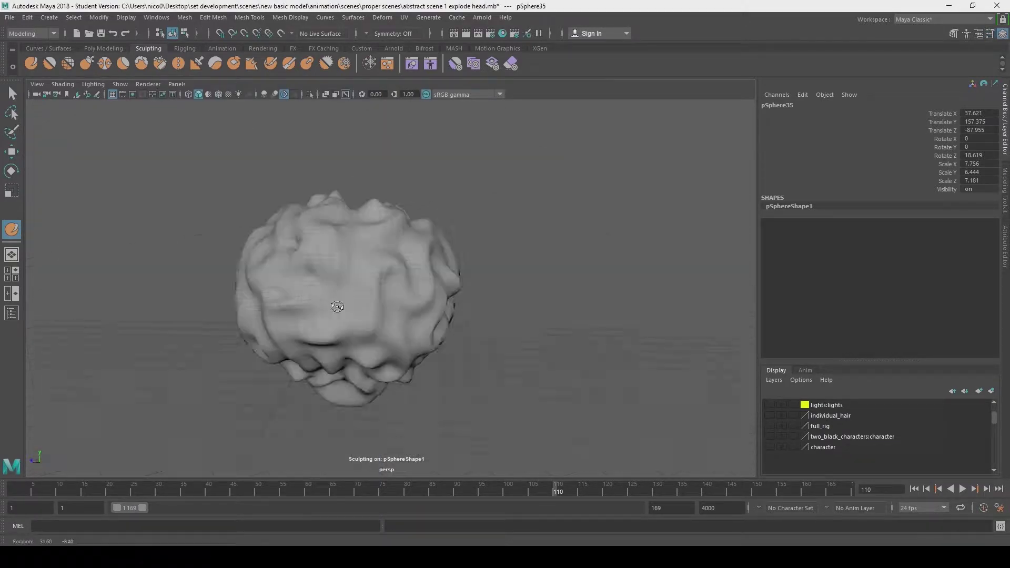
pyautogui.keyDown('alt'); pyautogui.moveTo(426, 308); pyautogui.dragTo(437, 383); pyautogui.keyUp('alt')
pyautogui.keyDown('alt'); pyautogui.moveTo(387, 298); pyautogui.dragTo(378, 326); pyautogui.keyUp('alt')
pyautogui.moveTo(353, 384)
pyautogui.keyDown('alt'); pyautogui.mouseDown()
pyautogui.moveTo(337, 305)
pyautogui.moveTo(337, 342)
pyautogui.moveTo(347, 299)
pyautogui.moveTo(361, 321)
pyautogui.moveTo(379, 273)
pyautogui.mouseUp(); pyautogui.keyUp('alt')
# - Soften the newly sculpted brain folds with the Smooth Tool
pyautogui.doubleClick(49, 64)
pyautogui.click(368, 99)
pyautogui.moveTo(307, 274)
pyautogui.keyDown('alt'); pyautogui.mouseDown()
pyautogui.moveTo(337, 316)
pyautogui.moveTo(358, 263)
pyautogui.mouseUp(); pyautogui.keyUp('alt')
pyautogui.scroll(-4, 337, 315)
# - Add further folds around the brain with the Sculpt Tool, working down toward its lower front
pyautogui.click(31, 63)
pyautogui.scroll(8, 263, 232)
pyautogui.keyDown('alt'); pyautogui.moveTo(244, 230); pyautogui.dragTo(336, 274); pyautogui.keyUp('alt')
pyautogui.scroll(-5, 417, 316)
pyautogui.keyDown('alt'); pyautogui.moveTo(417, 315); pyautogui.dragTo(349, 379); pyautogui.keyUp('alt')
pyautogui.keyDown('alt'); pyautogui.moveTo(391, 337); pyautogui.dragTo(263, 336); pyautogui.keyUp('alt')
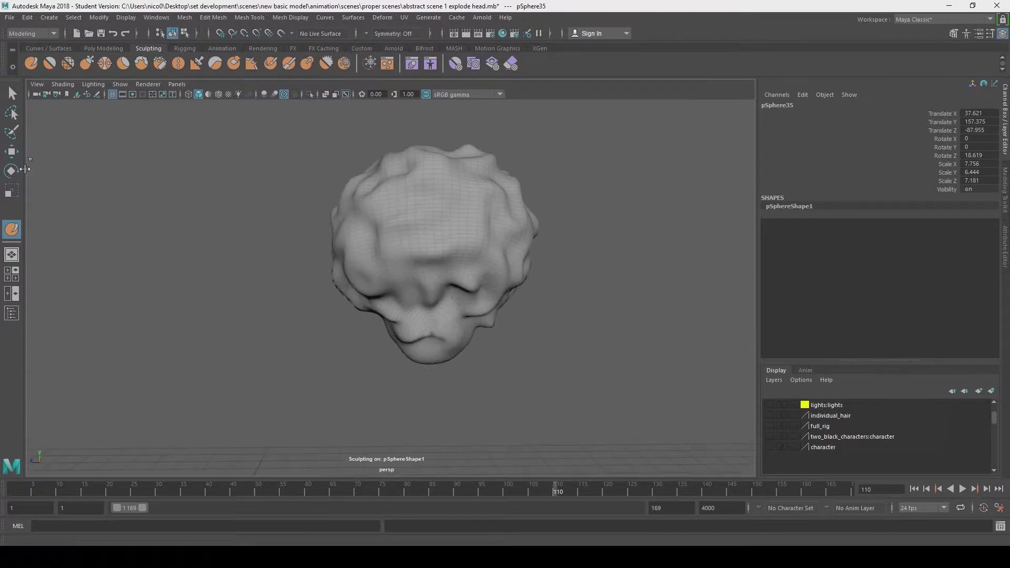
# - Smooth the creases on the rounded stem at the underside of the brain with the Smooth Tool
pyautogui.doubleClick(49, 63)
pyautogui.click(372, 97)
pyautogui.scroll(5, 442, 263)
pyautogui.keyDown('alt'); pyautogui.moveTo(447, 295); pyautogui.dragTo(464, 250); pyautogui.keyUp('alt')
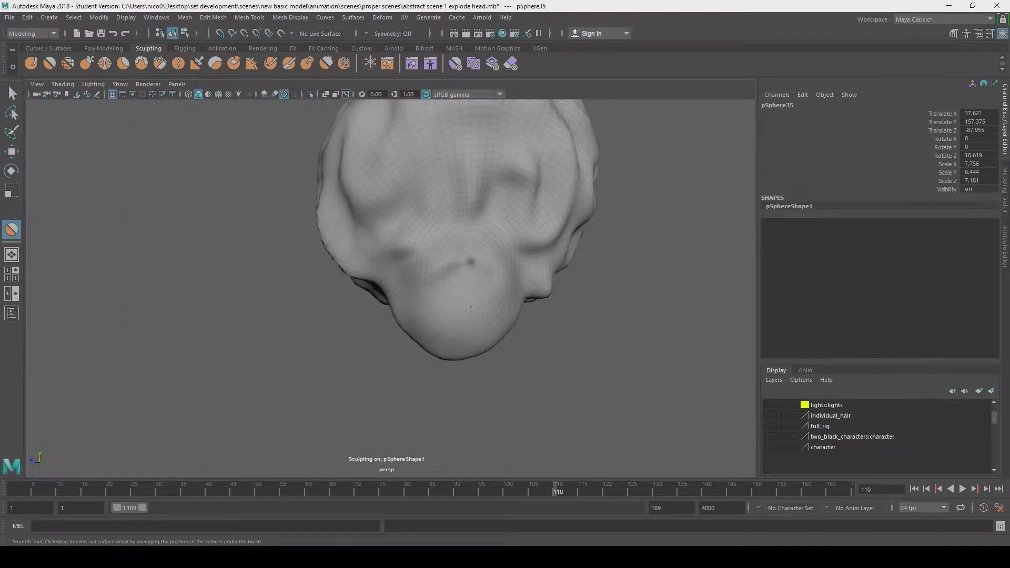
pyautogui.keyDown('alt'); pyautogui.moveTo(471, 307); pyautogui.dragTo(421, 295); pyautogui.keyUp('alt')
pyautogui.doubleClick(50, 63)
pyautogui.click(371, 97)
pyautogui.moveTo(452, 327)
pyautogui.keyDown('alt'); pyautogui.mouseDown()
pyautogui.moveTo(471, 259)
pyautogui.moveTo(349, 341)
pyautogui.moveTo(496, 365)
pyautogui.moveTo(348, 347)
pyautogui.mouseUp(); pyautogui.keyUp('alt')
# - Continue sculpting the underside of the brain, try the Smear Tool there and undo its stroke
pyautogui.doubleClick(31, 63)
pyautogui.click(364, 97)
pyautogui.moveTo(463, 305)
pyautogui.keyDown('alt'); pyautogui.mouseDown()
pyautogui.moveTo(315, 286)
pyautogui.moveTo(580, 279)
pyautogui.mouseUp(); pyautogui.keyUp('alt')
pyautogui.click(289, 63)
pyautogui.hotkey('ctrl', 'z')
# - Adjust the Grab Tool settings and pull the brain's lower stem downward
pyautogui.click(87, 63)
pyautogui.doubleClick(16, 239)
pyautogui.click(370, 97)
pyautogui.moveTo(473, 317); pyautogui.dragTo(465, 347)
pyautogui.moveTo(465, 348)
pyautogui.keyDown('alt'); pyautogui.mouseDown()
pyautogui.moveTo(388, 377)
pyautogui.moveTo(367, 361)
pyautogui.moveTo(426, 343)
pyautogui.moveTo(475, 288)
pyautogui.moveTo(316, 412)
pyautogui.moveTo(428, 344)
pyautogui.mouseUp(); pyautogui.keyUp('alt')
pyautogui.scroll(-5, 428, 344)
pyautogui.keyDown('alt'); pyautogui.moveTo(410, 297); pyautogui.dragTo(448, 274); pyautogui.keyUp('alt')
# - Turn on the visibility of the character, head_left and head_right layers to show the whole head around the brain
pyautogui.scroll(2, 805, 428)
pyautogui.scroll(-2, 773, 421)
pyautogui.click(769, 447)
pyautogui.scroll(-2, 458, 368)
pyautogui.moveTo(458, 376)
pyautogui.keyDown('alt'); pyautogui.mouseDown()
pyautogui.moveTo(573, 385)
pyautogui.moveTo(464, 371)
pyautogui.mouseUp(); pyautogui.keyUp('alt')
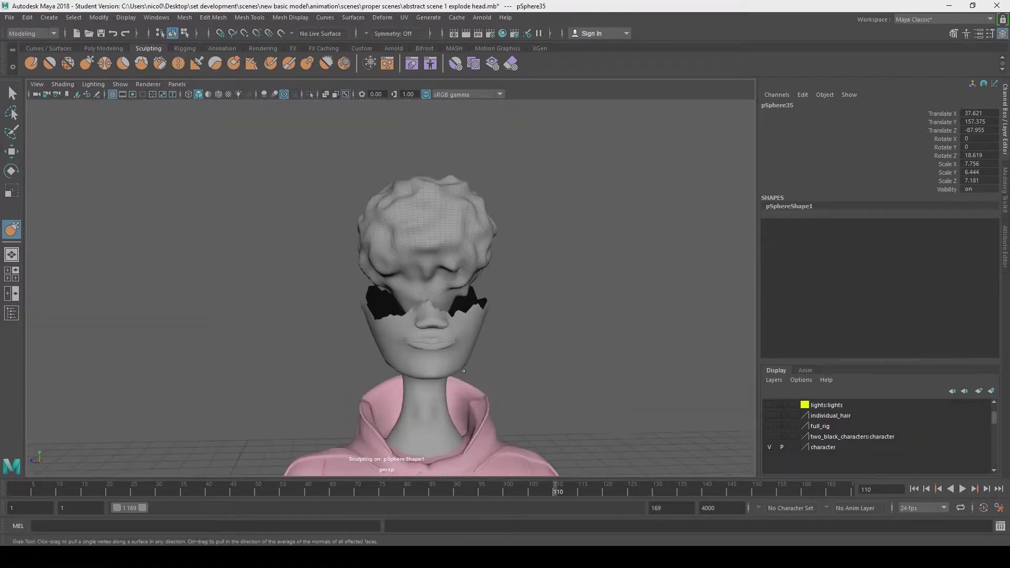
pyautogui.click(769, 415)
pyautogui.click(769, 405)
pyautogui.keyDown('alt'); pyautogui.moveTo(342, 326); pyautogui.dragTo(474, 329); pyautogui.keyUp('alt')
# - Scale the brain uniformly to about 7.24 × 6.01 × 6.70 and lower it inside the head
pyautogui.press('r')
pyautogui.moveTo(428, 234); pyautogui.dragTo(418, 235)
pyautogui.click(190, 95)
pyautogui.press('w')
pyautogui.moveTo(423, 138); pyautogui.dragTo(422, 146)
pyautogui.click(303, 115)
pyautogui.click(199, 94)
# - Shift the brain inside the skull to a Translate X of about 36.66
pyautogui.keyDown('alt'); pyautogui.moveTo(568, 306); pyautogui.dragTo(460, 311); pyautogui.keyUp('alt')
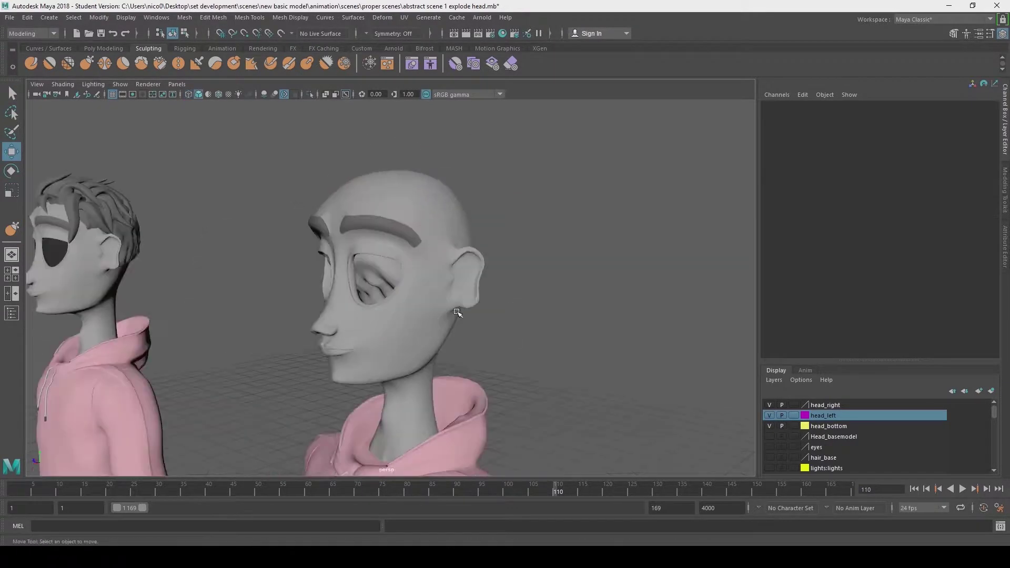
pyautogui.click(372, 289)
pyautogui.moveTo(267, 244); pyautogui.dragTo(273, 244)
pyautogui.keyDown('alt'); pyautogui.moveTo(327, 316); pyautogui.dragTo(469, 316); pyautogui.keyUp('alt')
# - Hide the head_left and head_right layers to expose the brain above the bottom head piece
pyautogui.click(769, 416)
pyautogui.click(769, 406)
pyautogui.keyDown('alt'); pyautogui.moveTo(421, 363); pyautogui.dragTo(490, 369); pyautogui.keyUp('alt')
pyautogui.scroll(4, 492, 372)
pyautogui.scroll(-4, 489, 368)
pyautogui.click(532, 337)
pyautogui.keyDown('alt'); pyautogui.moveTo(526, 337); pyautogui.dragTo(518, 372); pyautogui.keyUp('alt')
# - Put the brain on a new display layer named "brain" and hide that layer
pyautogui.click(423, 258)
pyautogui.click(991, 391)
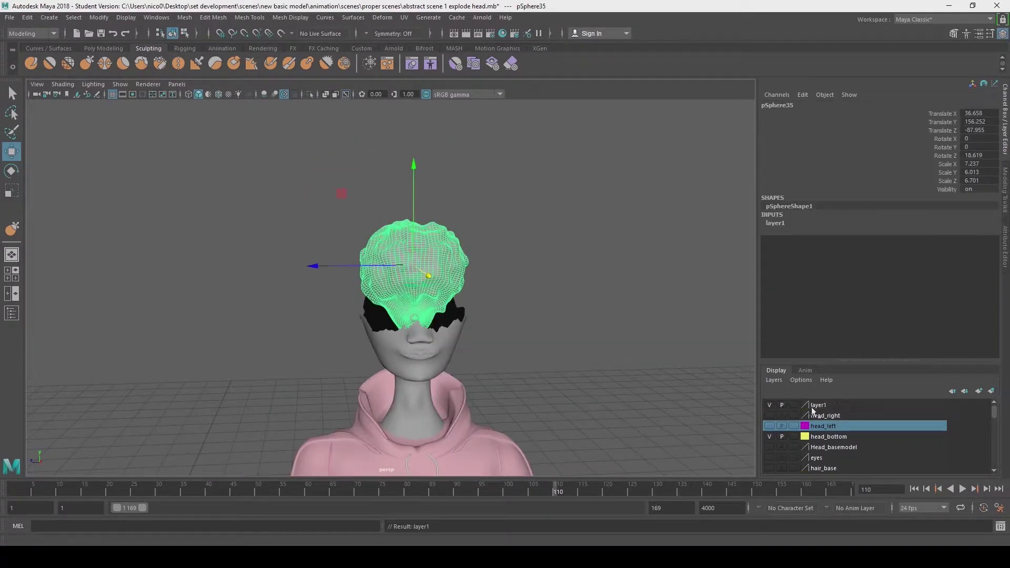
pyautogui.doubleClick(814, 406)
pyautogui.write('brain')
pyautogui.click(387, 295)
pyautogui.click(518, 258)
pyautogui.keyDown('alt'); pyautogui.moveTo(525, 284); pyautogui.dragTo(336, 358); pyautogui.keyUp('alt')
pyautogui.click(770, 406)
# - Extrude all faces of the bottom head piece with a Local Translate Z of about -0.237 to give it thickness
pyautogui.click(452, 392)
pyautogui.moveTo(348, 255); pyautogui.dragTo(348, 284, button='right')
pyautogui.moveTo(232, 242); pyautogui.dragTo(474, 471)
pyautogui.hotkey('ctrl', 'e')
pyautogui.keyDown('alt'); pyautogui.moveTo(337, 327); pyautogui.dragTo(410, 316); pyautogui.keyUp('alt')
pyautogui.moveTo(171, 323); pyautogui.dragTo(174, 329)
# - Assign an existing material to the extruded faces of the bottom head piece
pyautogui.keyDown('alt'); pyautogui.moveTo(263, 337); pyautogui.dragTo(363, 337); pyautogui.keyUp('alt')
pyautogui.moveTo(368, 255); pyautogui.dragTo(386, 544, button='right')
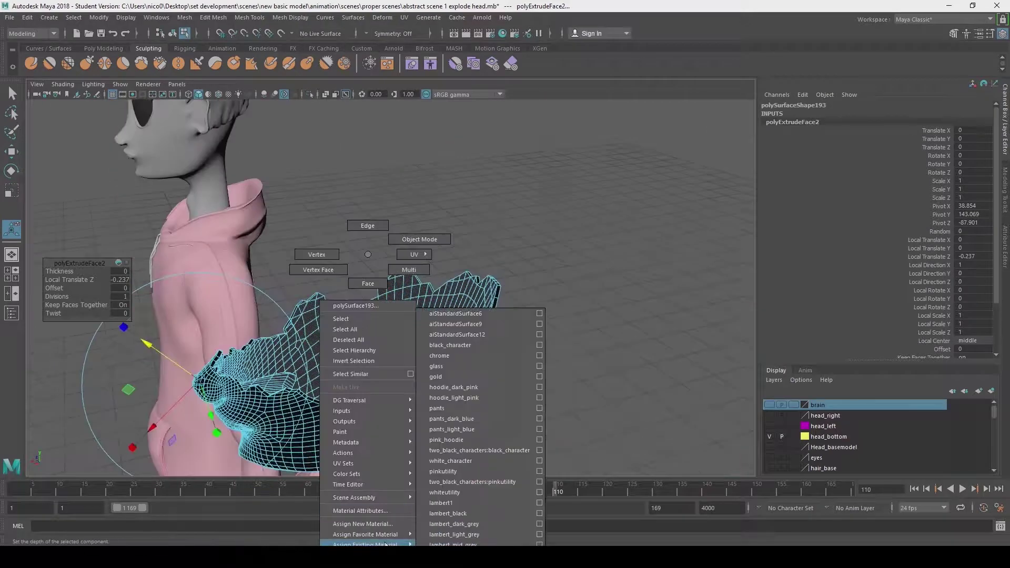
pyautogui.moveTo(459, 537); pyautogui.dragTo(460, 536, button='right')
pyautogui.keyDown('alt'); pyautogui.moveTo(421, 337); pyautogui.dragTo(505, 327); pyautogui.keyUp('alt')
# - Return to object mode and reverse the normals of the bottom head piece
pyautogui.moveTo(411, 255); pyautogui.dragTo(463, 242, button='right')
pyautogui.click(213, 17)
pyautogui.click(297, 116)
pyautogui.click(505, 316)
pyautogui.keyDown('alt'); pyautogui.moveTo(494, 316); pyautogui.dragTo(431, 419); pyautogui.keyUp('alt')
# - Delete the inner faces of the bottom head piece that poke through around the first corner of the mouth
pyautogui.click(430, 418)
pyautogui.moveTo(431, 416); pyautogui.dragTo(431, 457, button='right')
pyautogui.press('q')
pyautogui.keyDown('alt'); pyautogui.moveTo(368, 295); pyautogui.dragTo(452, 342, button='right'); pyautogui.keyUp('alt')
pyautogui.keyDown('alt'); pyautogui.moveTo(452, 343); pyautogui.dragTo(336, 336); pyautogui.keyUp('alt')
pyautogui.click(272, 368)
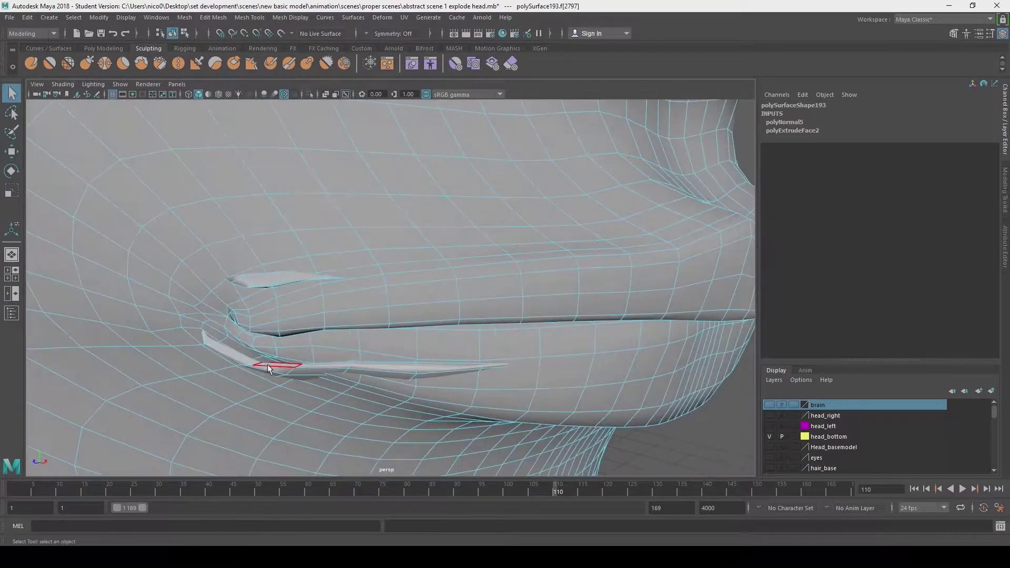
pyautogui.press('Delete')
pyautogui.click(372, 368)
pyautogui.press('Delete')
pyautogui.click(285, 360)
pyautogui.keyDown('alt'); pyautogui.moveTo(285, 359); pyautogui.dragTo(408, 307, button='right'); pyautogui.keyUp('alt')
pyautogui.press('Delete')
pyautogui.keyDown('alt'); pyautogui.moveTo(408, 306); pyautogui.dragTo(315, 300); pyautogui.keyUp('alt')
pyautogui.click(207, 291)
pyautogui.press('Delete')
# - Delete the overlapping inner faces poking through the skin above the lip near that mouth corner
pyautogui.keyDown('alt'); pyautogui.moveTo(474, 263); pyautogui.dragTo(377, 424, button='right'); pyautogui.keyUp('alt')
pyautogui.click(389, 218)
pyautogui.keyDown('alt'); pyautogui.moveTo(377, 425); pyautogui.dragTo(368, 400); pyautogui.keyUp('alt')
pyautogui.press('Delete')
pyautogui.click(344, 272)
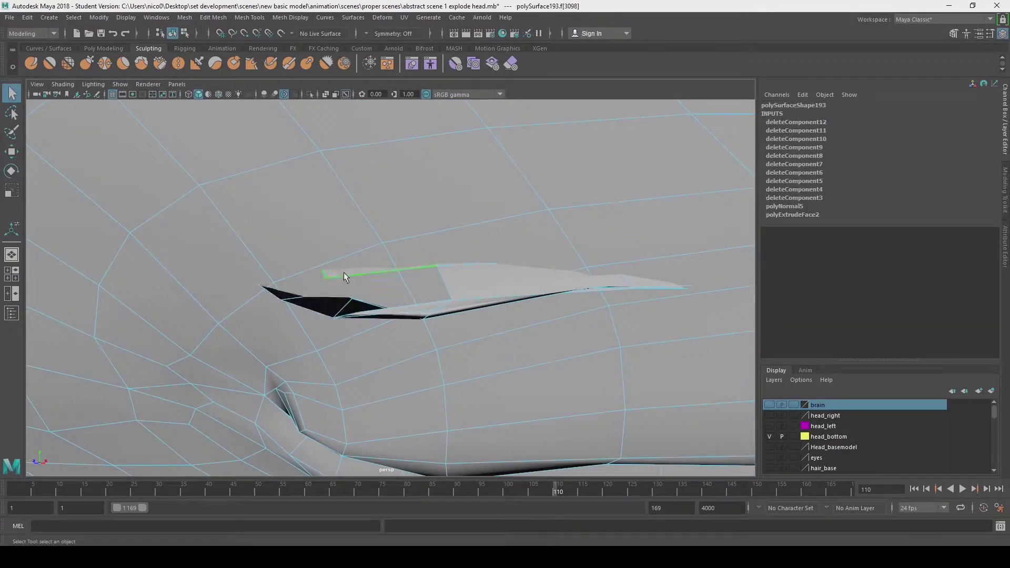
pyautogui.press('Delete')
pyautogui.click(377, 303)
pyautogui.press('Delete')
pyautogui.click(516, 286)
pyautogui.press('Delete')
pyautogui.click(629, 285)
pyautogui.press('Delete')
pyautogui.click(640, 286)
pyautogui.press('Delete')
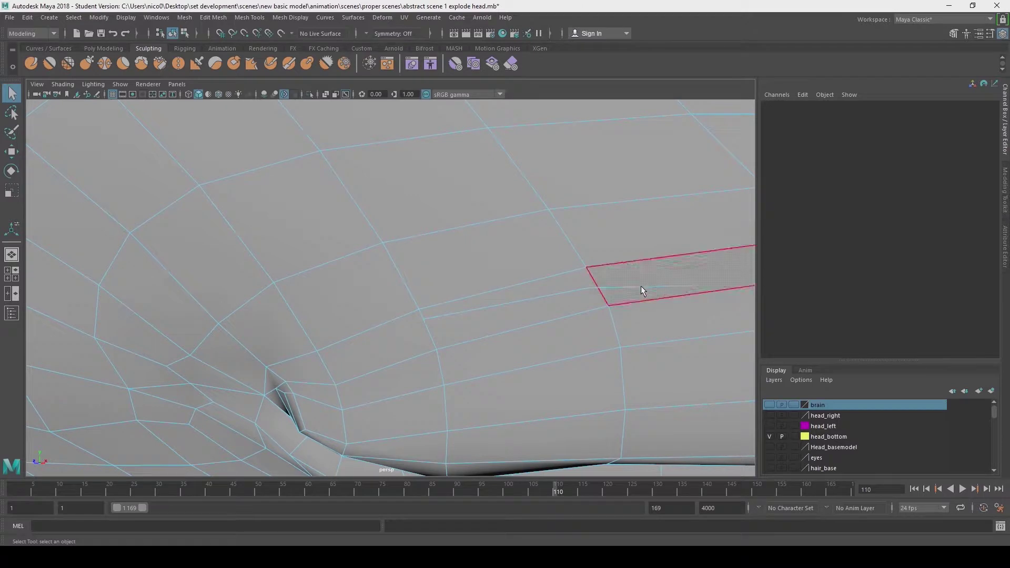
# - Delete the stray inner faces along the crease beneath the lip, including the thin slivers
pyautogui.scroll(-3, 475, 336)
pyautogui.scroll(-3, 475, 336)
pyautogui.keyDown('alt'); pyautogui.moveTo(476, 337); pyautogui.dragTo(468, 263); pyautogui.keyUp('alt')
pyautogui.click(473, 369)
pyautogui.press('Delete')
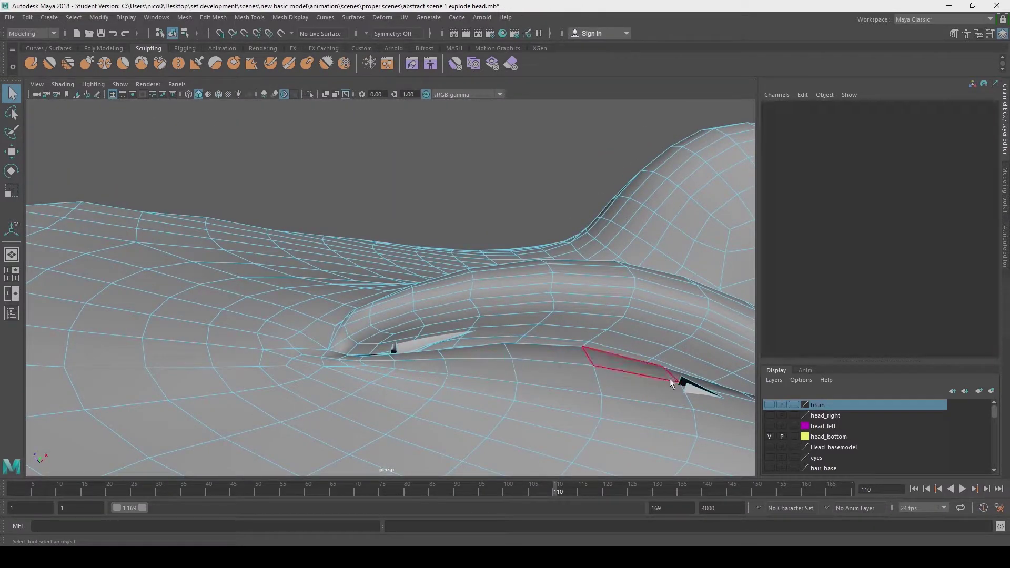
pyautogui.click(434, 347)
pyautogui.press('Delete')
pyautogui.click(421, 349)
pyautogui.press('f')
pyautogui.scroll(-3, 415, 350)
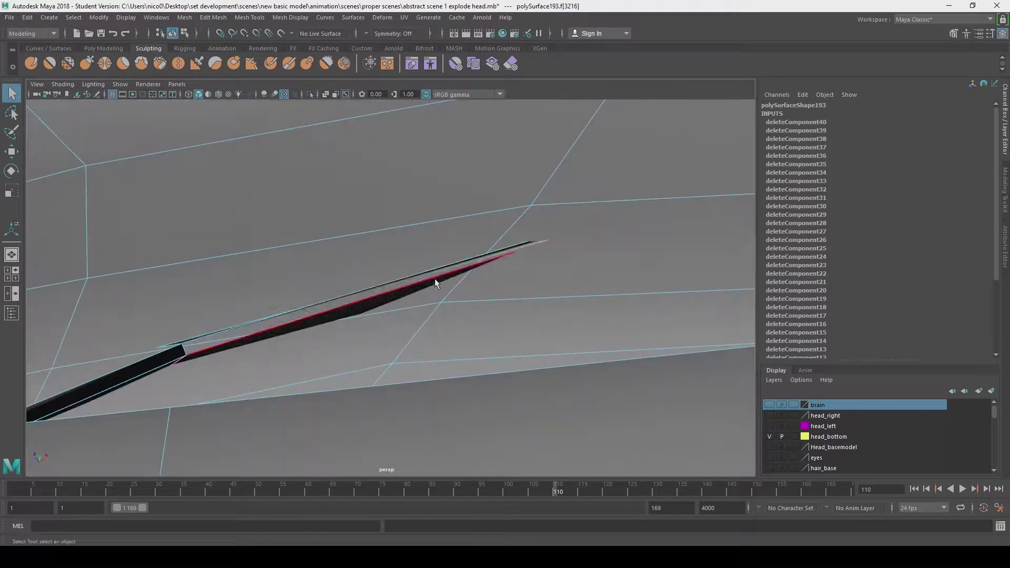
pyautogui.click(435, 279)
pyautogui.press('Delete')
pyautogui.click(164, 363)
pyautogui.press('Delete')
# - Delete the large patch of protruding inner faces below the lip at the opposite corner of the mouth
pyautogui.scroll(-5, 164, 363)
pyautogui.keyDown('alt'); pyautogui.moveTo(221, 308); pyautogui.dragTo(236, 307, button='middle'); pyautogui.keyUp('alt')
pyautogui.scroll(3, 384, 346)
pyautogui.click(527, 349)
pyautogui.press('Delete')
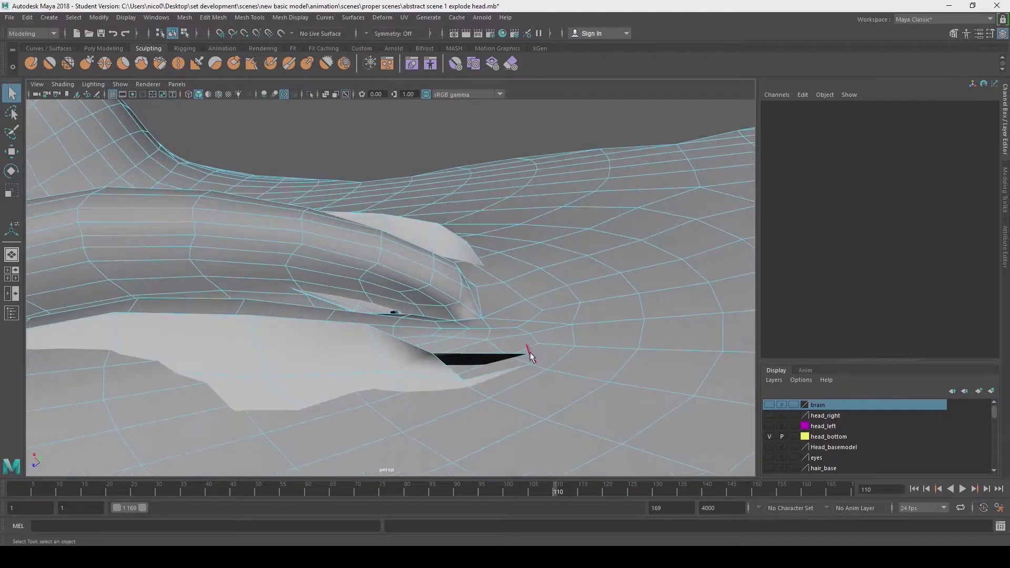
pyautogui.click(463, 363)
pyautogui.press('Delete')
pyautogui.click(320, 388)
pyautogui.press('Delete')
pyautogui.click(115, 323)
pyautogui.press('Delete')
# - Delete the stray inner faces poking through along the crease beneath the lip, in the middle and toward the mouth corner
pyautogui.keyDown('alt'); pyautogui.moveTo(116, 326); pyautogui.dragTo(267, 341); pyautogui.keyUp('alt')
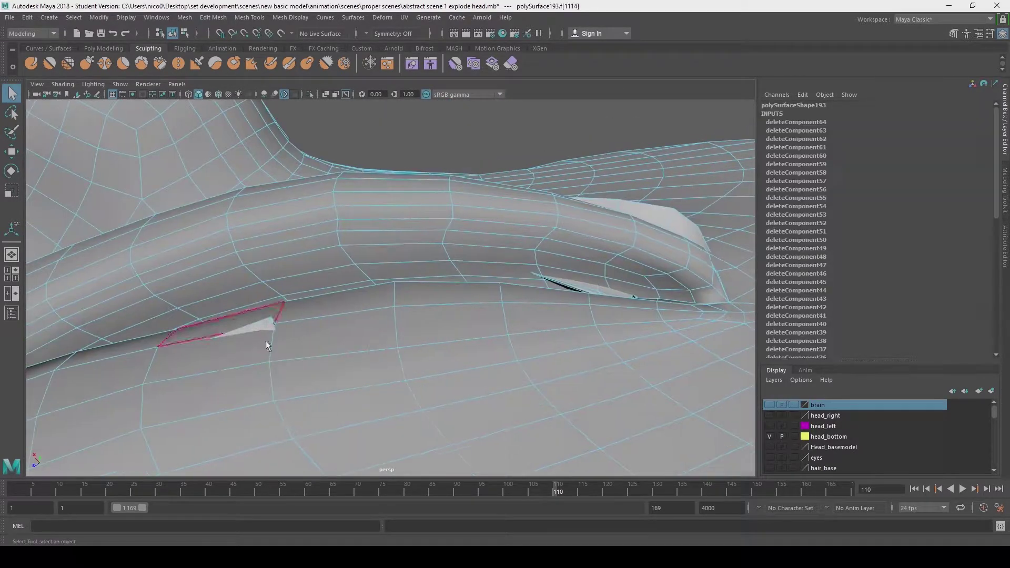
pyautogui.press('f')
pyautogui.press('Delete')
pyautogui.click(671, 372)
pyautogui.press('Delete')
pyautogui.scroll(-5, 670, 371)
pyautogui.keyDown('alt'); pyautogui.moveTo(671, 372); pyautogui.dragTo(612, 339); pyautogui.keyUp('alt')
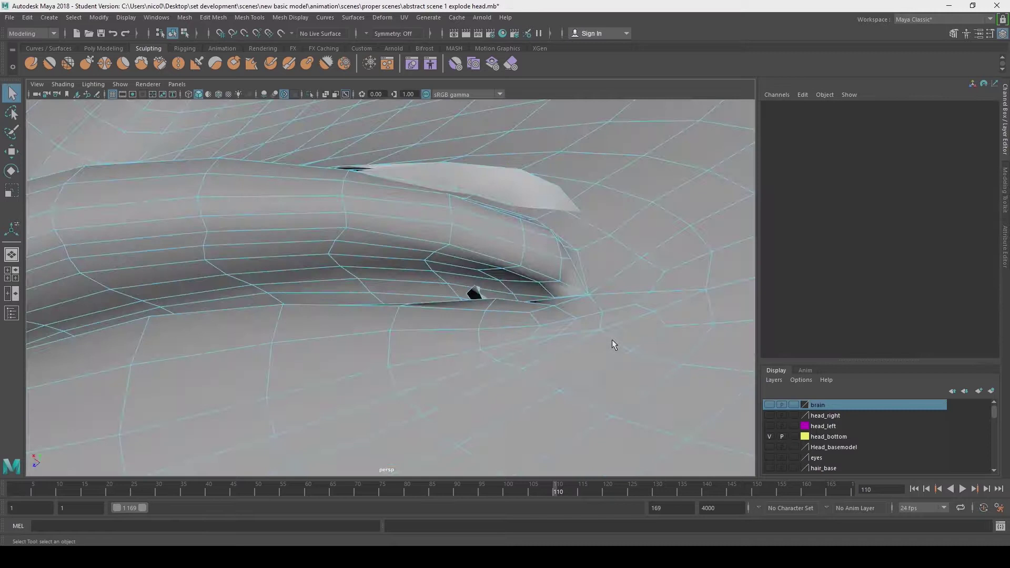
# - Delete the inner faces showing in the crease at the mouth corner and in the pale patch above the lip
pyautogui.scroll(3, 579, 316)
pyautogui.click(532, 294)
pyautogui.press('Delete')
pyautogui.keyDown('alt'); pyautogui.moveTo(569, 117); pyautogui.dragTo(538, 250, button='middle'); pyautogui.keyUp('alt')
pyautogui.click(538, 251)
pyautogui.press('Delete')
# - Delete the remaining thin overlapping faces along the upper edge of the lip near the mouth corner
pyautogui.click(464, 234)
pyautogui.keyDown('alt'); pyautogui.moveTo(464, 234); pyautogui.dragTo(441, 272, button='middle'); pyautogui.keyUp('alt')
pyautogui.keyDown('alt'); pyautogui.moveTo(441, 272); pyautogui.dragTo(462, 205); pyautogui.keyUp('alt')
pyautogui.scroll(5, 462, 205)
pyautogui.click(557, 348)
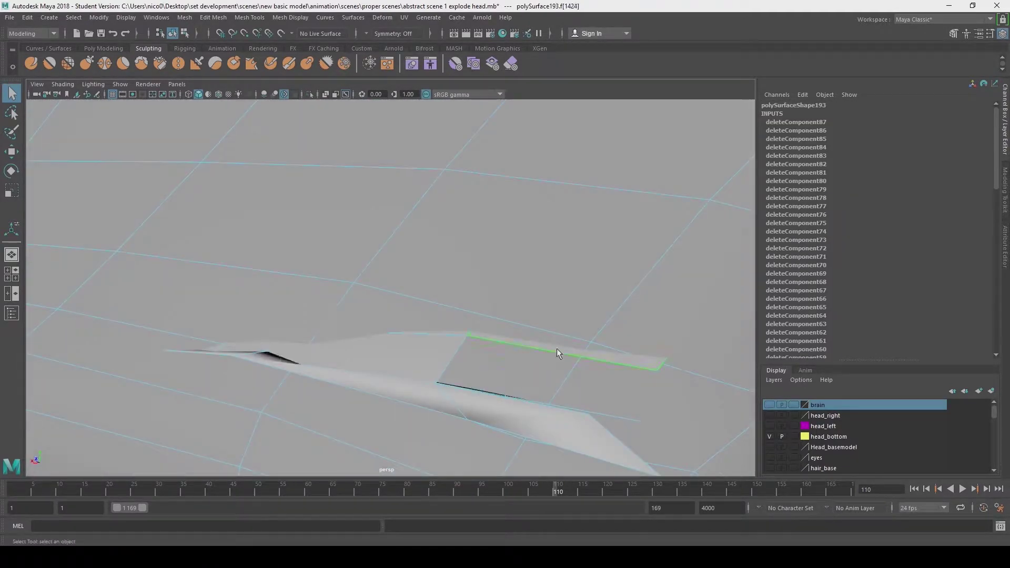
pyautogui.press('Delete')
pyautogui.click(515, 397)
pyautogui.press('Delete')
pyautogui.scroll(-8, 516, 396)
pyautogui.keyDown('alt'); pyautogui.moveTo(515, 397); pyautogui.dragTo(403, 295); pyautogui.keyUp('alt')
pyautogui.scroll(-3, 403, 295)
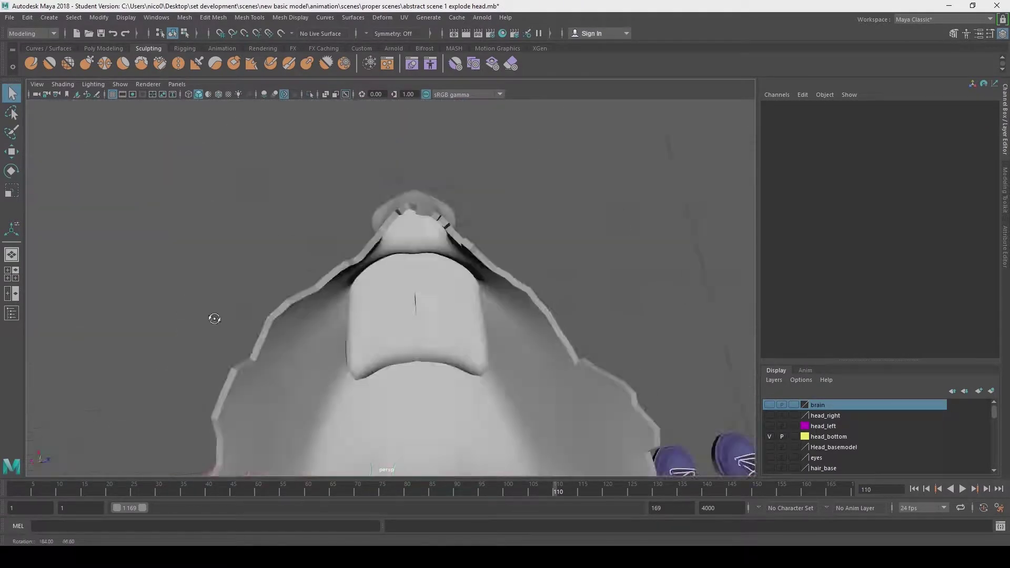
# - Extrude the faces of the left head piece with a Local Translate Z of -0.299 to give it thickness
pyautogui.keyDown('alt'); pyautogui.moveTo(214, 315); pyautogui.dragTo(526, 247); pyautogui.keyUp('alt')
pyautogui.click(479, 304)
pyautogui.hotkey('ctrl', 'e')
pyautogui.moveTo(305, 343); pyautogui.dragTo(312, 346)
pyautogui.keyDown('alt'); pyautogui.moveTo(337, 336); pyautogui.dragTo(524, 185); pyautogui.keyUp('alt')
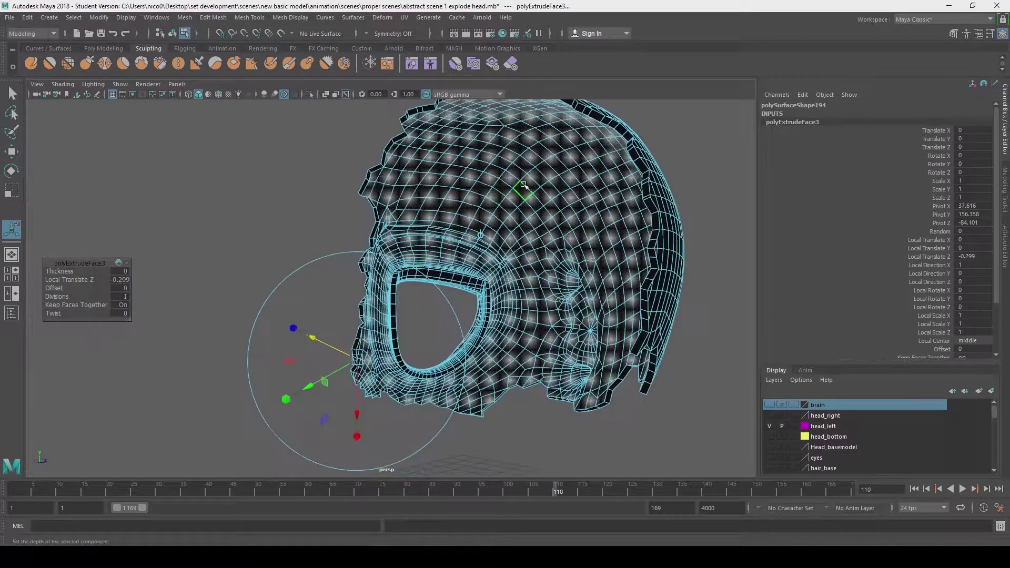
# - Reverse the normals of the extruded left head piece
pyautogui.click(600, 539)
pyautogui.moveTo(500, 189); pyautogui.dragTo(552, 175, button='right')
pyautogui.click(289, 17)
pyautogui.click(303, 57)
pyautogui.moveTo(389, 263)
pyautogui.keyDown('alt'); pyautogui.mouseDown()
pyautogui.moveTo(480, 266)
pyautogui.moveTo(392, 251)
pyautogui.mouseUp(); pyautogui.keyUp('alt')
# - Start cleaning the left head piece by deleting the first inner faces that protrude through its surface
pyautogui.click(391, 251)
pyautogui.moveTo(391, 251); pyautogui.dragTo(389, 278, button='right')
pyautogui.keyDown('alt'); pyautogui.moveTo(390, 278); pyautogui.dragTo(289, 259); pyautogui.keyUp('alt')
pyautogui.click(416, 306)
pyautogui.press('Delete')
pyautogui.keyDown('alt'); pyautogui.moveTo(416, 306); pyautogui.dragTo(336, 316); pyautogui.keyUp('alt')
pyautogui.press('Delete')
pyautogui.click(98, 388)
pyautogui.press('Delete')
# - Delete the next cluster of overlapping inner faces poking through the left head piece
pyautogui.scroll(5, 503, 317)
pyautogui.click(484, 287)
pyautogui.press('Delete')
pyautogui.keyDown('alt'); pyautogui.moveTo(484, 286); pyautogui.dragTo(359, 248); pyautogui.keyUp('alt')
pyautogui.click(344, 221)
pyautogui.press('Delete')
pyautogui.click(368, 175)
pyautogui.press('Delete')
# - Delete two more protruding inner faces of the left head piece, inspecting the surface up close
pyautogui.scroll(-10, 406, 333)
pyautogui.scroll(10, 406, 333)
pyautogui.click(641, 336)
pyautogui.press('Delete')
pyautogui.keyDown('alt'); pyautogui.moveTo(640, 337); pyautogui.dragTo(472, 261); pyautogui.keyUp('alt')
pyautogui.scroll(-5, 472, 261)
pyautogui.click(361, 277)
pyautogui.press('Delete')
# - Delete the stray faces stacked on the same spot of the left head piece
pyautogui.keyDown('alt'); pyautogui.moveTo(361, 278); pyautogui.dragTo(286, 268); pyautogui.keyUp('alt')
pyautogui.click(341, 206)
pyautogui.press('Delete')
pyautogui.click(341, 204)
pyautogui.press('Delete')
# - Delete the overlapping inner face beside the thin outer rim of the left head piece
pyautogui.scroll(5, 236, 327)
pyautogui.scroll(-10, 236, 328)
pyautogui.keyDown('alt'); pyautogui.moveTo(236, 328); pyautogui.dragTo(254, 270); pyautogui.keyUp('alt')
pyautogui.scroll(10, 244, 287)
pyautogui.click(262, 319)
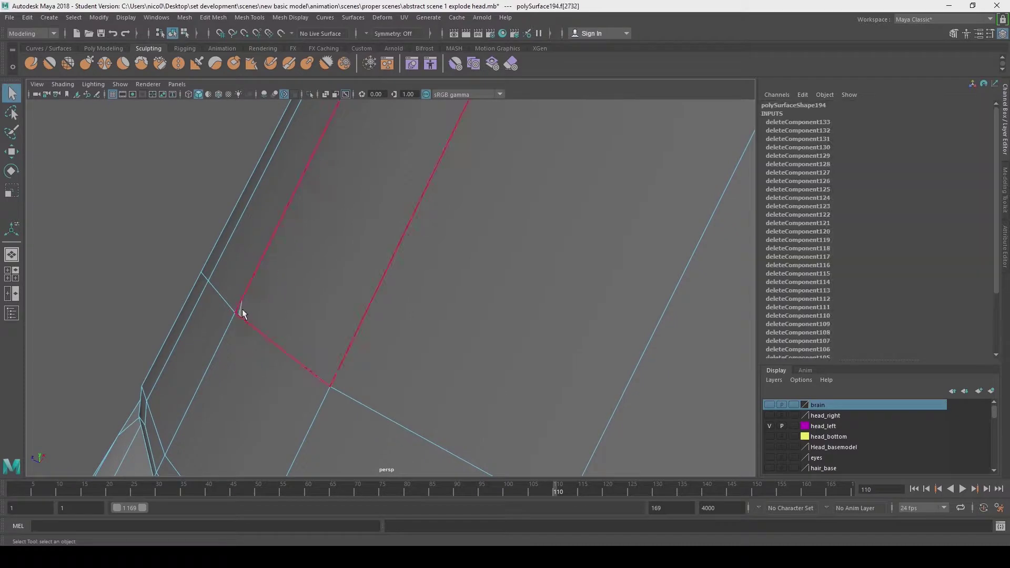
pyautogui.press('Delete')
# - Delete the narrow inner faces overlapping the skin in the tightly spaced fold of the left head piece
pyautogui.scroll(-10, 242, 311)
pyautogui.keyDown('alt'); pyautogui.moveTo(523, 384); pyautogui.dragTo(377, 268); pyautogui.keyUp('alt')
pyautogui.click(377, 268)
pyautogui.scroll(5, 377, 268)
pyautogui.click(304, 201)
pyautogui.press('Delete')
pyautogui.click(312, 405)
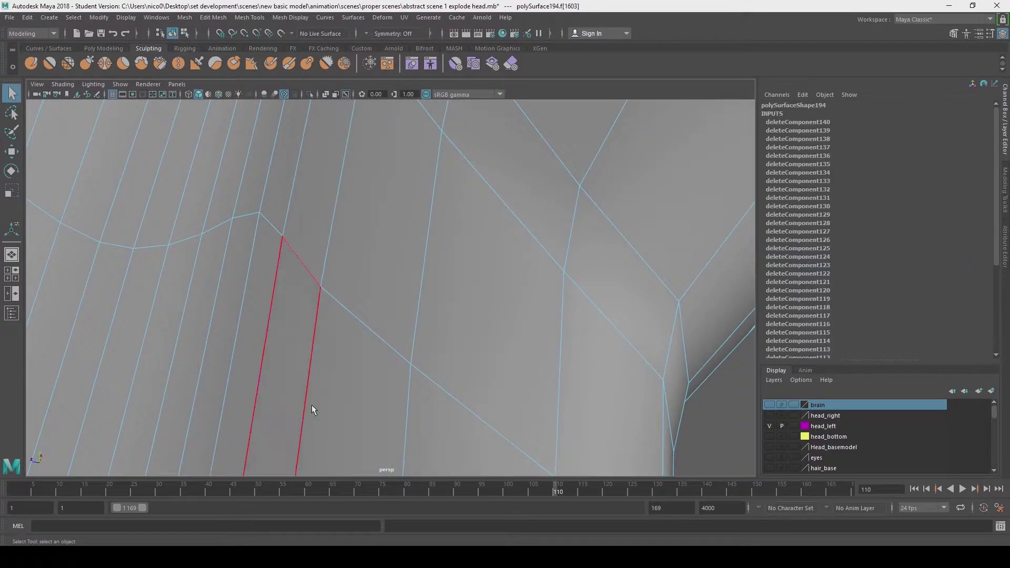
pyautogui.press('Delete')
# - Delete the further narrow inner faces that show through lower along the same fold
pyautogui.scroll(-5, 311, 405)
pyautogui.click(324, 444)
pyautogui.press('Delete')
pyautogui.scroll(5, 324, 444)
pyautogui.click(266, 342)
pyautogui.press('Delete')
pyautogui.click(276, 425)
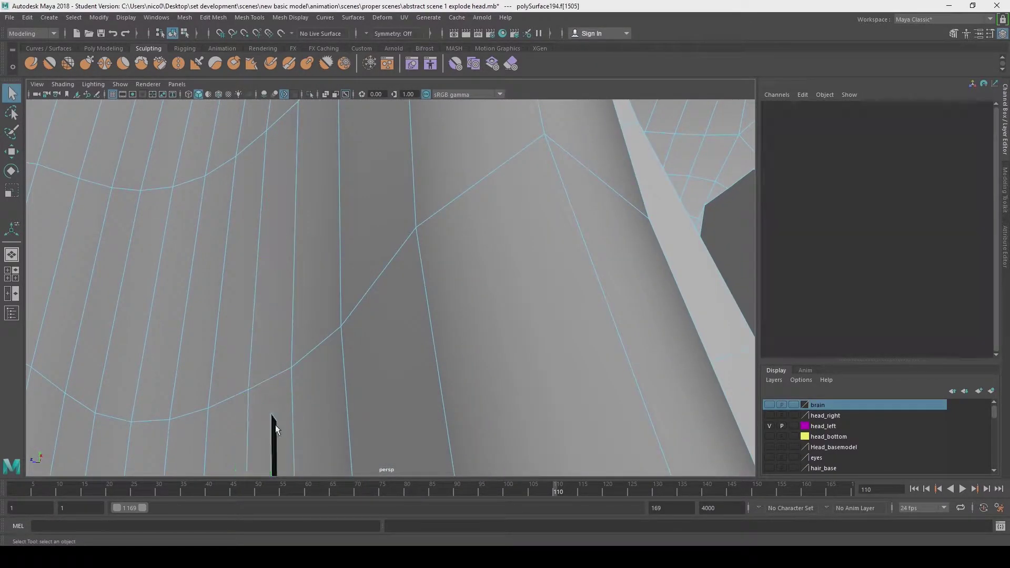
# - Delete the run of overlapping sliver faces beside the dark gap in the fold of the left head piece
pyautogui.click(300, 135)
pyautogui.press('Delete')
pyautogui.click(289, 220)
pyautogui.press('Delete')
pyautogui.click(307, 363)
pyautogui.press('Delete')
pyautogui.keyDown('alt'); pyautogui.moveTo(307, 366); pyautogui.dragTo(267, 206); pyautogui.keyUp('alt')
pyautogui.click(267, 207)
pyautogui.press('Delete')
# - Delete the next run of intersecting inner faces following the fold of the left head piece
pyautogui.click(293, 337)
pyautogui.press('Delete')
pyautogui.keyDown('alt'); pyautogui.moveTo(293, 337); pyautogui.dragTo(302, 277); pyautogui.keyUp('alt')
pyautogui.click(302, 276)
pyautogui.press('Delete')
pyautogui.click(331, 314)
pyautogui.press('Delete')
pyautogui.scroll(-5, 356, 313)
pyautogui.click(339, 292)
pyautogui.press('Delete')
# - Delete the intersecting inner faces at the far section of the fold on the left head piece
pyautogui.keyDown('alt'); pyautogui.moveTo(457, 340); pyautogui.dragTo(493, 321); pyautogui.keyUp('alt')
pyautogui.click(494, 320)
pyautogui.keyDown('alt'); pyautogui.moveTo(493, 321); pyautogui.dragTo(415, 288, button='middle'); pyautogui.keyUp('alt')
pyautogui.scroll(5, 415, 289)
pyautogui.press('Delete')
pyautogui.click(410, 463)
pyautogui.press('Delete')
# - Go to frame 89 and delete the long thin faces along the pale vertical strip on the left head piece
pyautogui.click(451, 490)
pyautogui.keyDown('alt'); pyautogui.moveTo(453, 292); pyautogui.dragTo(430, 237); pyautogui.keyUp('alt')
pyautogui.click(429, 236)
pyautogui.press('Delete')
pyautogui.click(423, 226)
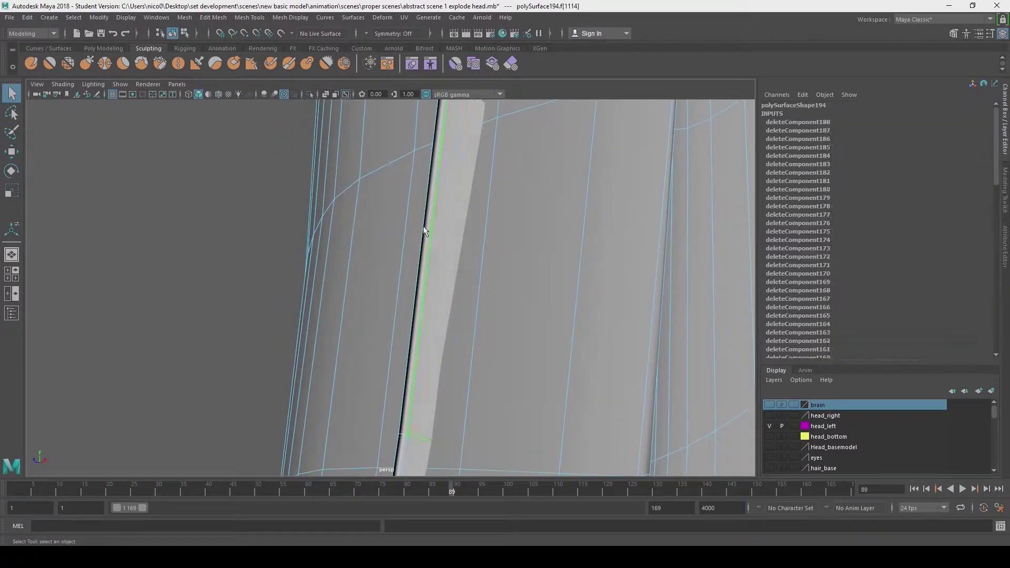
pyautogui.press('Delete')
# - Delete the remaining inner faces sticking out along the vertical strip of the left head piece
pyautogui.keyDown('alt'); pyautogui.moveTo(403, 446); pyautogui.dragTo(591, 298); pyautogui.keyUp('alt')
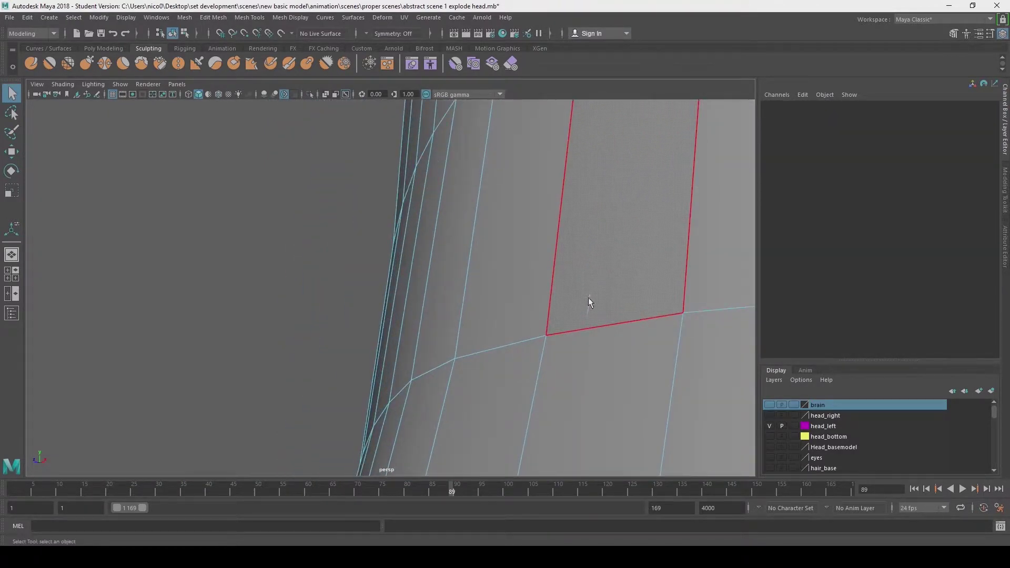
pyautogui.scroll(-10, 586, 312)
pyautogui.keyDown('alt'); pyautogui.moveTo(415, 352); pyautogui.dragTo(370, 340); pyautogui.keyUp('alt')
pyautogui.click(355, 353)
pyautogui.press('Delete')
pyautogui.click(325, 267)
pyautogui.press('Delete')
pyautogui.click(317, 229)
pyautogui.press('Delete')
# - Delete the pale sliver faces protruding below the curved rim of the left head piece
pyautogui.keyDown('alt'); pyautogui.moveTo(353, 276); pyautogui.dragTo(437, 405, button='middle'); pyautogui.keyUp('alt')
pyautogui.scroll(5, 437, 406)
pyautogui.click(407, 315)
pyautogui.keyDown('alt'); pyautogui.moveTo(453, 269); pyautogui.dragTo(443, 361); pyautogui.keyUp('alt')
pyautogui.scroll(5, 444, 361)
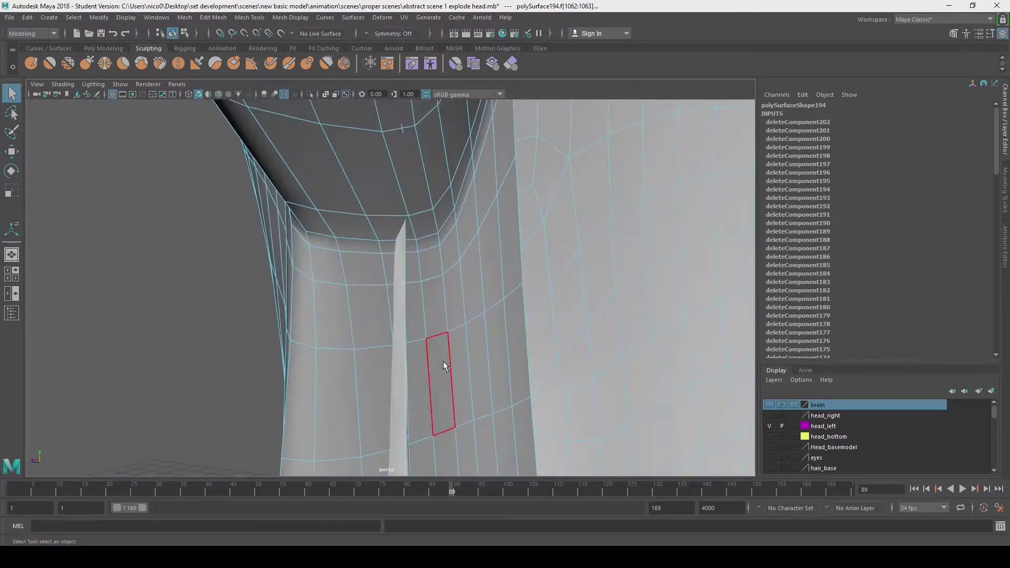
pyautogui.keyDown('alt'); pyautogui.moveTo(443, 361); pyautogui.dragTo(403, 151, button='middle'); pyautogui.keyUp('alt')
pyautogui.keyDown('shift'); pyautogui.click(398, 218); pyautogui.keyUp('shift')
pyautogui.keyDown('alt'); pyautogui.moveTo(399, 216); pyautogui.dragTo(429, 193); pyautogui.keyUp('alt')
pyautogui.keyDown('alt'); pyautogui.moveTo(285, 453); pyautogui.dragTo(567, 252); pyautogui.keyUp('alt')
pyautogui.press('Delete')
# - Delete the last two protruding inner faces next to the curved rim
pyautogui.click(475, 357)
pyautogui.press('Delete')
pyautogui.keyDown('alt'); pyautogui.moveTo(460, 308); pyautogui.dragTo(593, 330, button='middle'); pyautogui.keyUp('alt')
pyautogui.keyDown('alt'); pyautogui.moveTo(593, 329); pyautogui.dragTo(494, 266); pyautogui.keyUp('alt')
pyautogui.click(494, 266)
pyautogui.press('Delete')
# - Fill the holes left in the surface of the left head piece
pyautogui.moveTo(483, 254); pyautogui.dragTo(434, 254, button='right')
pyautogui.click(478, 374)
pyautogui.keyDown('shift'); pyautogui.click(512, 378); pyautogui.keyUp('shift')
pyautogui.keyDown('alt'); pyautogui.moveTo(343, 221); pyautogui.dragTo(387, 383); pyautogui.keyUp('alt')
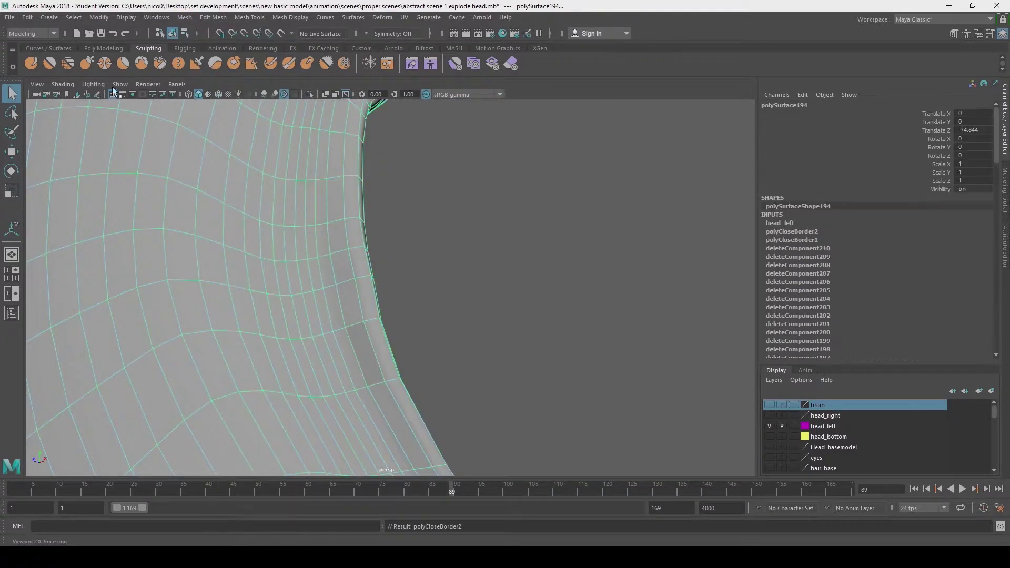
# - Delete the leftover stray face near the edge of the left head piece
pyautogui.moveTo(257, 221); pyautogui.dragTo(258, 269, button='right')
pyautogui.keyDown('alt'); pyautogui.moveTo(260, 270); pyautogui.dragTo(420, 336); pyautogui.keyUp('alt')
pyautogui.click(347, 287)
pyautogui.keyDown('alt'); pyautogui.moveTo(363, 287); pyautogui.dragTo(429, 272); pyautogui.keyUp('alt')
pyautogui.press('Delete')
pyautogui.scroll(-10, 428, 271)
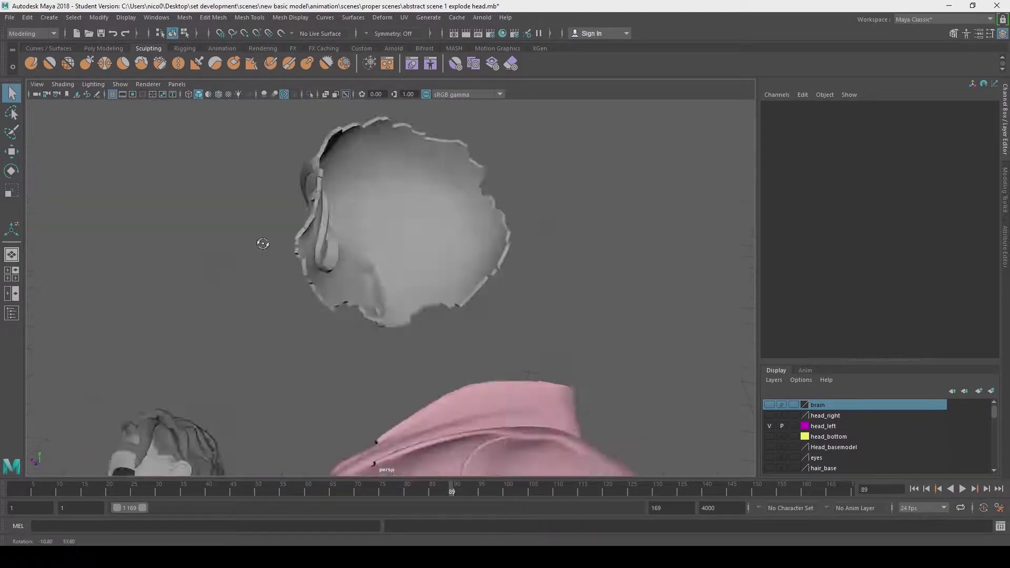
# - Open the attributes of the left head piece and inspect its surface around the eye and ear for stray faces
pyautogui.moveTo(264, 243)
pyautogui.keyDown('alt'); pyautogui.mouseDown()
pyautogui.moveTo(431, 382)
pyautogui.moveTo(429, 421)
pyautogui.mouseUp(); pyautogui.keyUp('alt')
pyautogui.click(437, 415)
pyautogui.click(1005, 247)
pyautogui.click(994, 103)
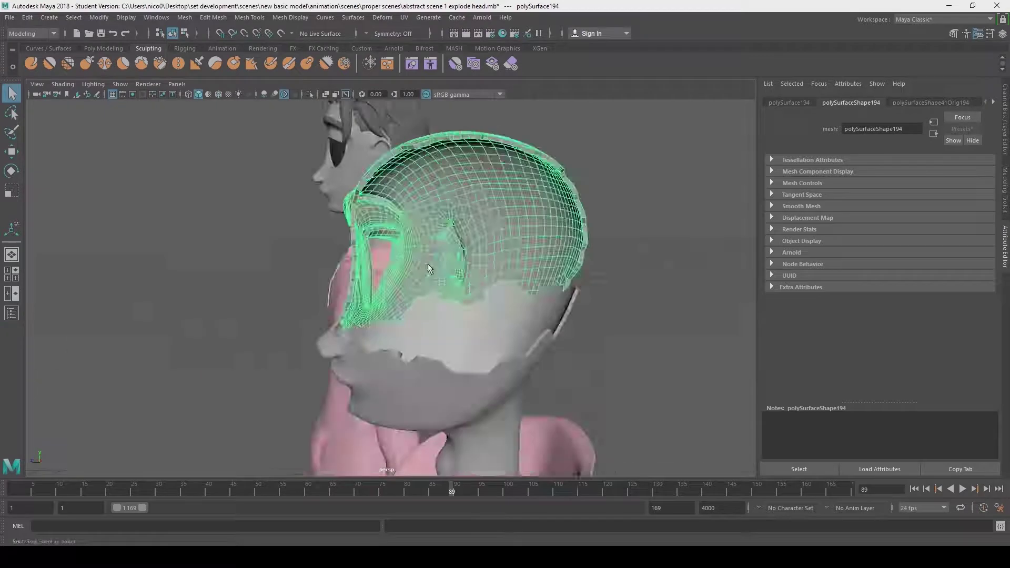
pyautogui.keyDown('alt'); pyautogui.moveTo(427, 264); pyautogui.dragTo(607, 272); pyautogui.keyUp('alt')
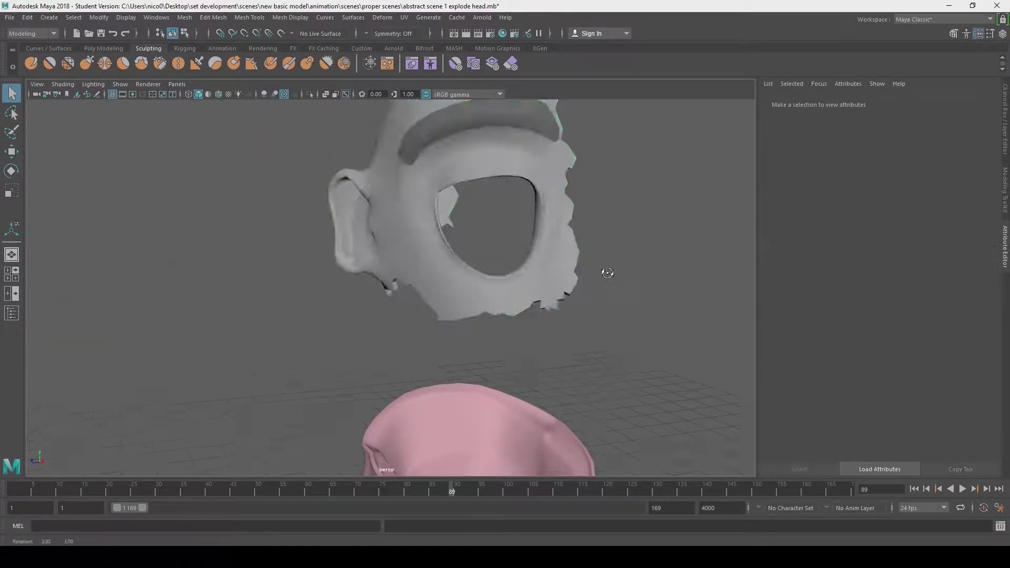
pyautogui.click(456, 252)
pyautogui.keyDown('alt'); pyautogui.moveTo(607, 273); pyautogui.dragTo(297, 213); pyautogui.keyUp('alt')
# - Delete the stray inner faces poking through the ear of the left head piece
pyautogui.scroll(5, 297, 213)
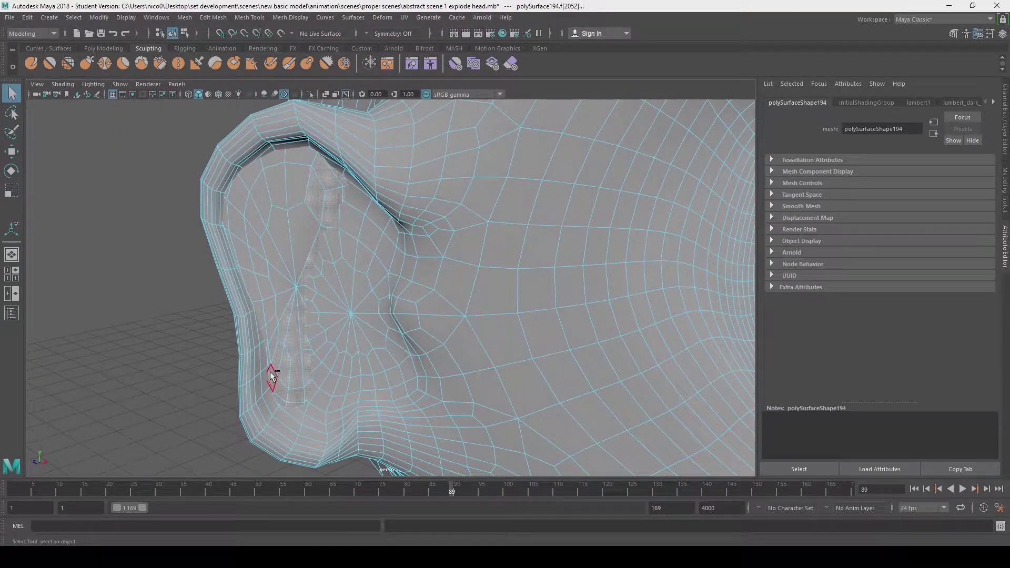
pyautogui.press('Delete')
pyautogui.keyDown('alt'); pyautogui.moveTo(249, 212); pyautogui.dragTo(205, 176); pyautogui.keyUp('alt')
pyautogui.click(205, 176)
pyautogui.keyDown('alt'); pyautogui.moveTo(205, 176); pyautogui.dragTo(365, 219, button='middle'); pyautogui.keyUp('alt')
pyautogui.scroll(5, 365, 219)
pyautogui.press('Delete')
pyautogui.keyDown('alt'); pyautogui.moveTo(365, 219); pyautogui.dragTo(474, 315); pyautogui.keyUp('alt')
pyautogui.click(414, 220)
pyautogui.press('Delete')
pyautogui.click(474, 315)
pyautogui.press('Delete')
# - Select the connected run of inner faces protruding through the back of the ear and delete them together
pyautogui.keyDown('alt'); pyautogui.moveTo(380, 305); pyautogui.dragTo(588, 233); pyautogui.keyUp('alt')
pyautogui.keyDown('alt'); pyautogui.moveTo(588, 228); pyautogui.dragTo(591, 375, button='middle'); pyautogui.keyUp('alt')
pyautogui.click(333, 380)
pyautogui.keyDown('shift'); pyautogui.click(354, 404); pyautogui.keyUp('shift')
pyautogui.keyDown('shift'); pyautogui.click(374, 420); pyautogui.keyUp('shift')
pyautogui.keyDown('shift'); pyautogui.click(339, 432); pyautogui.keyUp('shift')
pyautogui.keyDown('shift'); pyautogui.click(356, 447); pyautogui.keyUp('shift')
pyautogui.keyDown('shift'); pyautogui.click(357, 347); pyautogui.keyUp('shift')
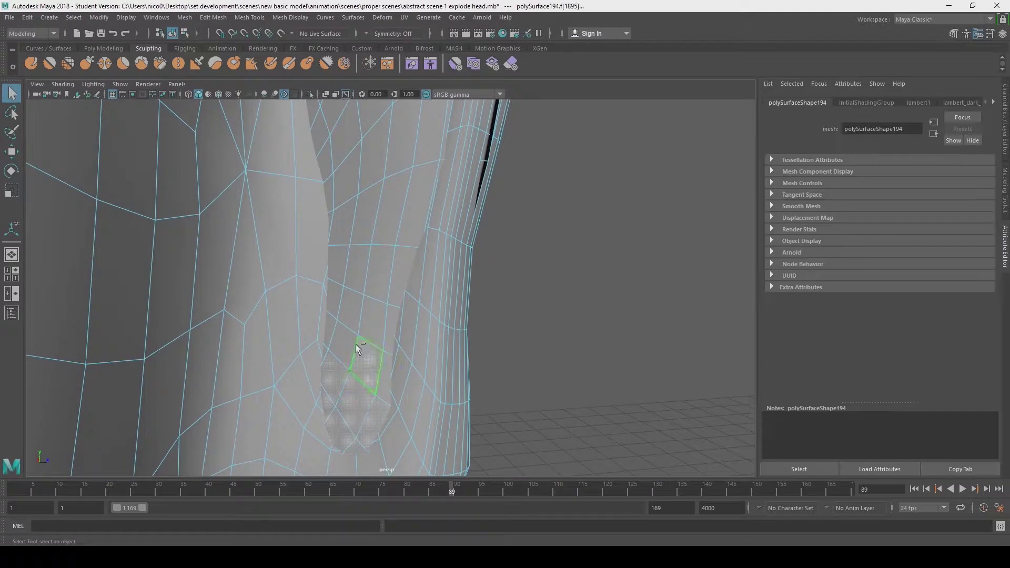
pyautogui.keyDown('shift'); pyautogui.click(379, 271); pyautogui.keyUp('shift')
pyautogui.keyDown('shift'); pyautogui.click(403, 273); pyautogui.keyUp('shift')
pyautogui.keyDown('shift'); pyautogui.click(413, 211); pyautogui.keyUp('shift')
pyautogui.keyDown('shift'); pyautogui.click(388, 213); pyautogui.keyUp('shift')
pyautogui.keyDown('shift'); pyautogui.click(365, 218); pyautogui.keyUp('shift')
pyautogui.keyDown('shift'); pyautogui.click(341, 225); pyautogui.keyUp('shift')
pyautogui.keyDown('shift'); pyautogui.click(347, 173); pyautogui.keyUp('shift')
pyautogui.keyDown('alt'); pyautogui.moveTo(380, 181); pyautogui.dragTo(349, 352, button='middle'); pyautogui.keyUp('alt')
pyautogui.keyDown('alt'); pyautogui.moveTo(357, 165); pyautogui.dragTo(250, 158, button='middle'); pyautogui.keyUp('alt')
pyautogui.keyDown('shift'); pyautogui.click(290, 237); pyautogui.keyUp('shift')
pyautogui.press('Delete')
# - Delete the remaining stray faces around the inner ear of the left head piece
pyautogui.click(296, 242)
pyautogui.press('Delete')
pyautogui.keyDown('shift'); pyautogui.click(368, 237); pyautogui.keyUp('shift')
pyautogui.press('Delete')
pyautogui.keyDown('alt'); pyautogui.moveTo(367, 317); pyautogui.dragTo(157, 327); pyautogui.keyUp('alt')
pyautogui.click(352, 330)
pyautogui.press('Delete')
# - Select border vertices of the gap in the ear and close the hole in its surface
pyautogui.moveTo(373, 221); pyautogui.dragTo(321, 221, button='right')
pyautogui.keyDown('shift'); pyautogui.click(380, 237); pyautogui.keyUp('shift')
pyautogui.keyDown('shift'); pyautogui.click(405, 265); pyautogui.keyUp('shift')
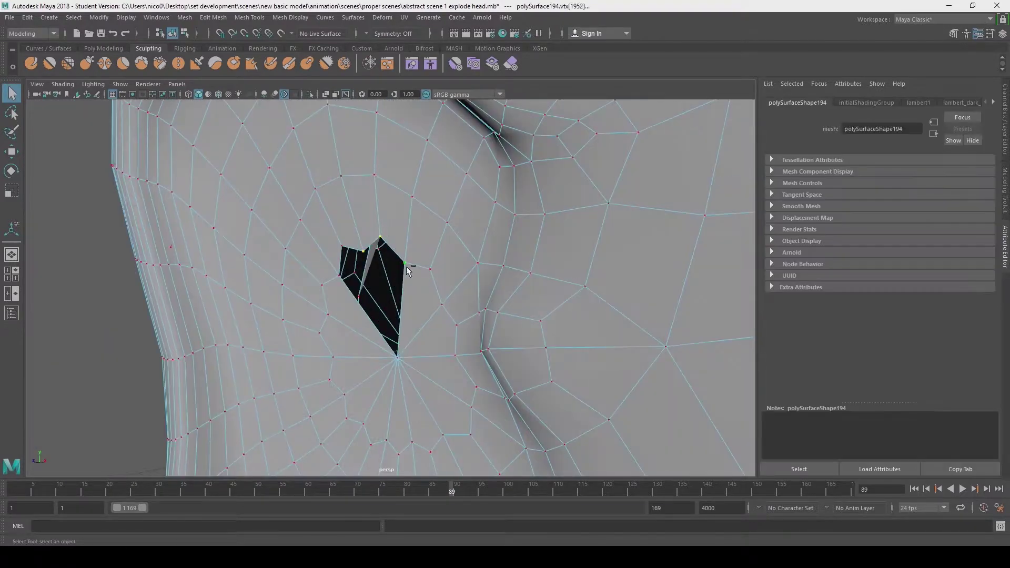
pyautogui.click(213, 17)
pyautogui.click(223, 139)
# - Assign the existing lambert_light_grey material to the selected rim faces of the left head piece and return to object mode
pyautogui.scroll(-8, 388, 332)
pyautogui.keyDown('alt'); pyautogui.moveTo(388, 331); pyautogui.dragTo(517, 332); pyautogui.keyUp('alt')
pyautogui.moveTo(518, 295); pyautogui.dragTo(518, 333, button='right')
pyautogui.keyDown('alt'); pyautogui.moveTo(518, 333); pyautogui.dragTo(367, 378); pyautogui.keyUp('alt')
pyautogui.keyDown('shift'); pyautogui.doubleClick(437, 348); pyautogui.keyUp('shift')
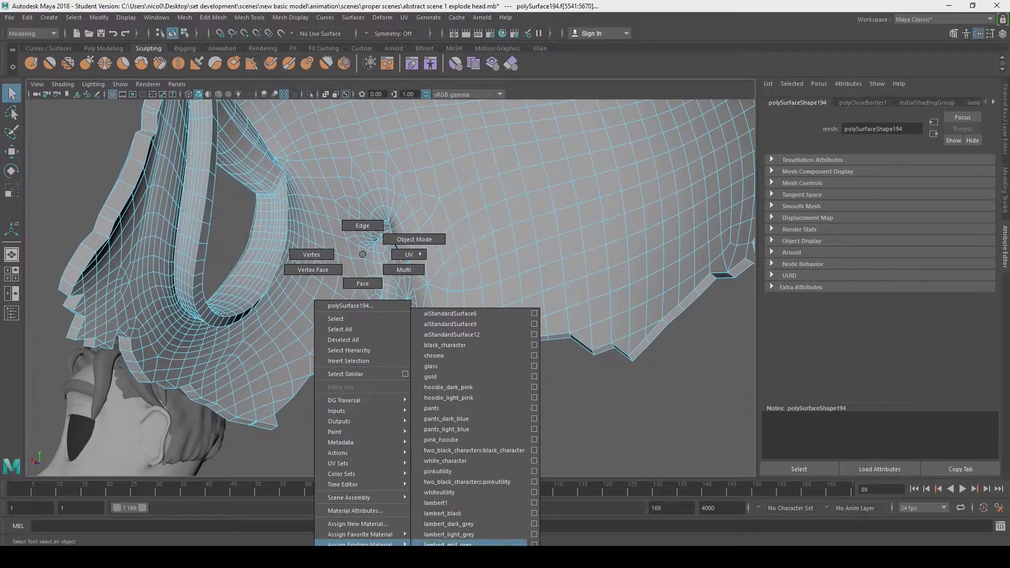
pyautogui.moveTo(447, 545); pyautogui.dragTo(449, 535, button='right')
pyautogui.keyDown('alt'); pyautogui.moveTo(449, 337); pyautogui.dragTo(408, 261); pyautogui.keyUp('alt')
pyautogui.moveTo(408, 260); pyautogui.dragTo(458, 245, button='right')
pyautogui.click(640, 253)
# - Select the inner faces of the left head piece, assign them an existing light grey Lambert material and leave face mode
pyautogui.keyDown('alt'); pyautogui.moveTo(640, 252); pyautogui.dragTo(578, 269); pyautogui.keyUp('alt')
pyautogui.click(578, 269)
pyautogui.moveTo(579, 270); pyautogui.dragTo(579, 298, button='right')
pyautogui.keyDown('alt'); pyautogui.moveTo(578, 269); pyautogui.dragTo(505, 230); pyautogui.keyUp('alt')
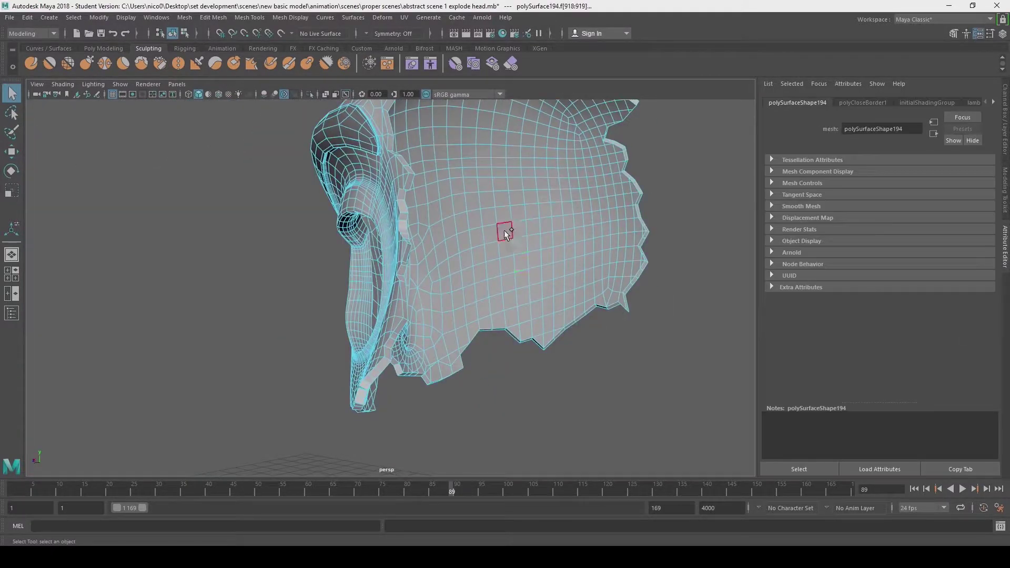
pyautogui.moveTo(600, 539); pyautogui.dragTo(600, 535, button='right')
pyautogui.keyDown('alt'); pyautogui.moveTo(526, 295); pyautogui.dragTo(684, 263); pyautogui.keyUp('alt')
pyautogui.click(607, 308)
pyautogui.scroll(-6, 607, 309)
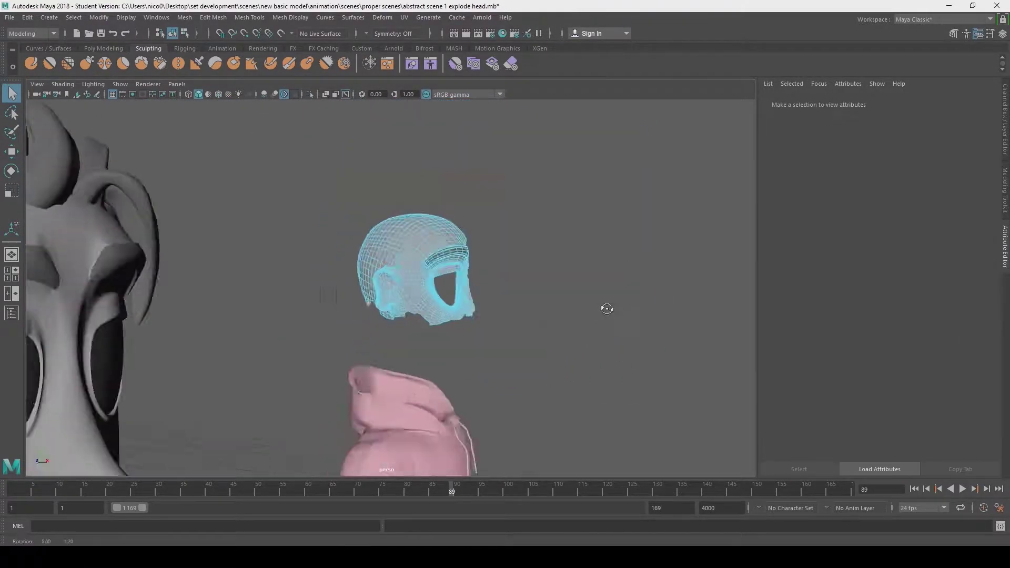
pyautogui.keyDown('alt'); pyautogui.moveTo(607, 309); pyautogui.dragTo(494, 263); pyautogui.keyUp('alt')
pyautogui.scroll(8, 494, 263)
pyautogui.moveTo(495, 263); pyautogui.dragTo(546, 248, button='right')
pyautogui.keyDown('alt'); pyautogui.moveTo(546, 248); pyautogui.dragTo(406, 273); pyautogui.keyUp('alt')
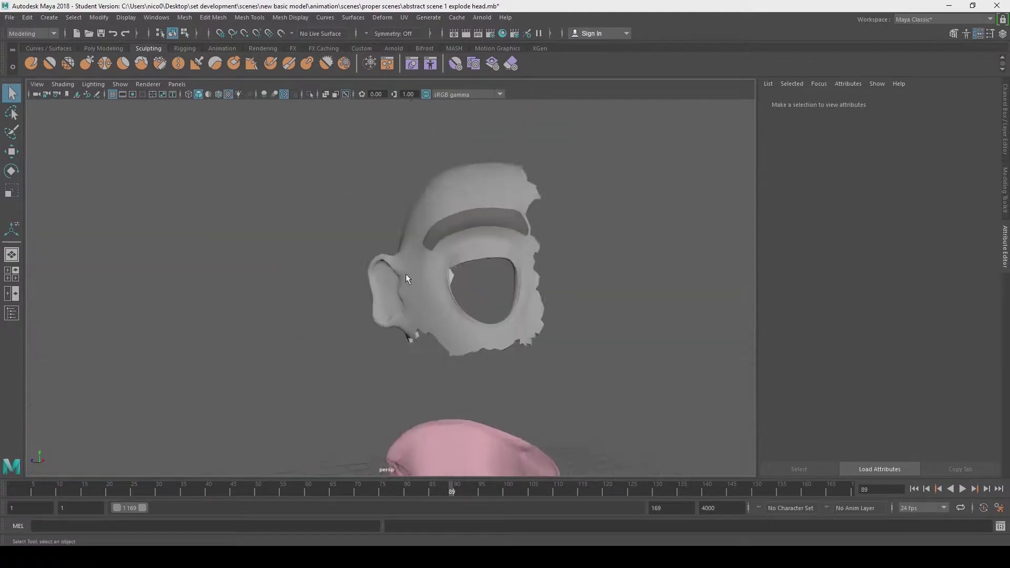
# - Show the head_bottom layer with textured shading and hide the head_left layer
pyautogui.click(1005, 120)
pyautogui.click(769, 437)
pyautogui.press('6')
pyautogui.keyDown('alt'); pyautogui.moveTo(536, 368); pyautogui.dragTo(558, 379); pyautogui.keyUp('alt')
pyautogui.click(769, 426)
# - Assign an existing light grey material to the inner faces of the lower head piece and show the head_left layer again
pyautogui.moveTo(605, 284); pyautogui.dragTo(605, 315, button='right')
pyautogui.moveTo(625, 271); pyautogui.dragTo(711, 534, button='right')
pyautogui.keyDown('alt'); pyautogui.moveTo(579, 326); pyautogui.dragTo(494, 247); pyautogui.keyUp('alt')
pyautogui.moveTo(494, 248); pyautogui.dragTo(537, 221, button='right')
pyautogui.click(769, 426)
pyautogui.keyDown('alt'); pyautogui.moveTo(748, 409); pyautogui.dragTo(640, 352, button='right'); pyautogui.keyUp('alt')
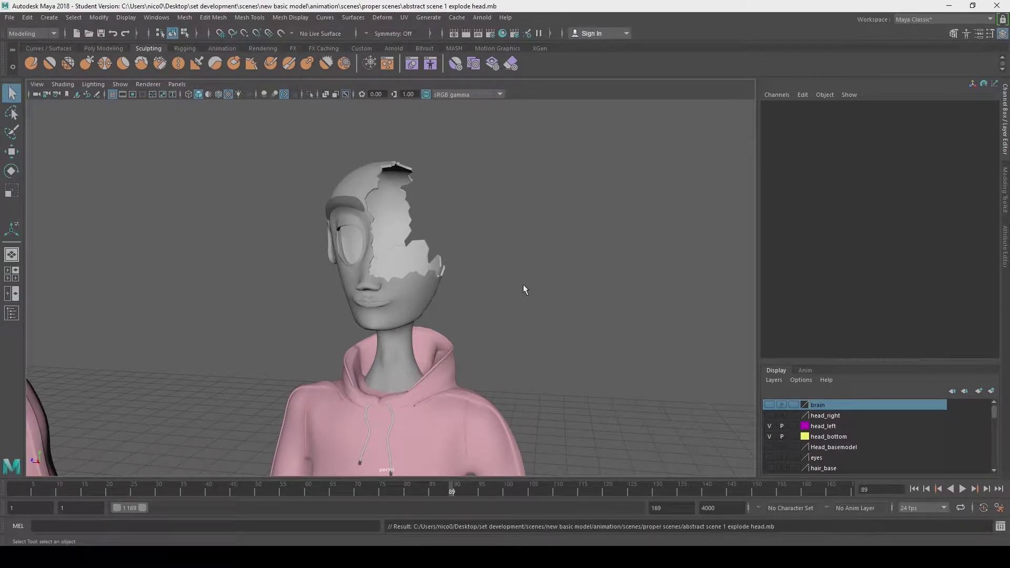
# - Show the brain layer and check how the brain sits inside the opened head from the side
pyautogui.keyDown('alt'); pyautogui.moveTo(320, 251); pyautogui.dragTo(442, 258); pyautogui.keyUp('alt')
pyautogui.click(769, 405)
pyautogui.keyDown('alt'); pyautogui.moveTo(568, 327); pyautogui.dragTo(390, 315); pyautogui.keyUp('alt')
pyautogui.click(382, 221)
pyautogui.press('w')
pyautogui.click(486, 259)
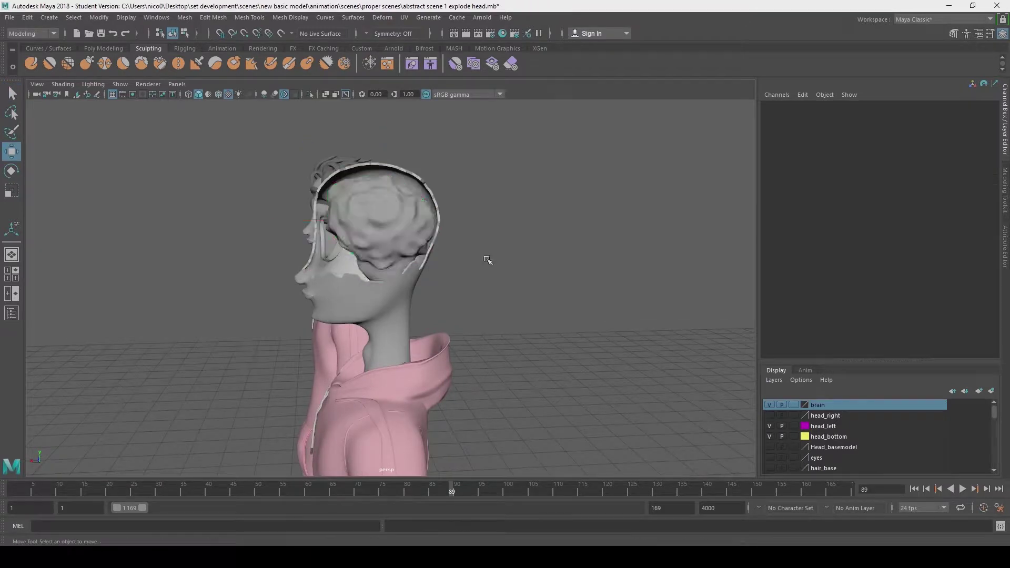
# - Isolate the head_right layer and extrude the faces of the right head piece into a thickened shell
pyautogui.click(769, 437)
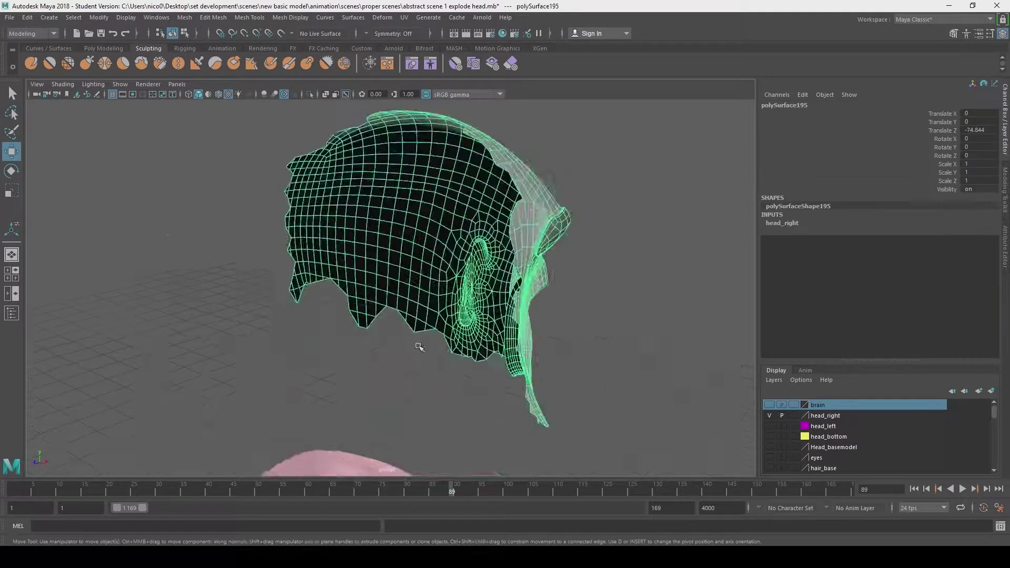
pyautogui.keyDown('alt'); pyautogui.moveTo(417, 343); pyautogui.dragTo(342, 365); pyautogui.keyUp('alt')
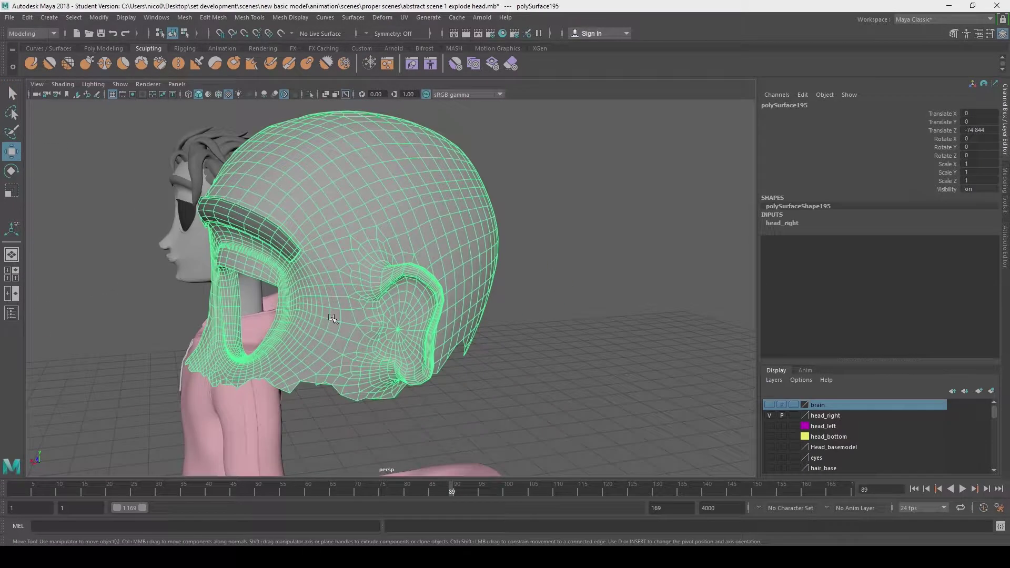
pyautogui.keyDown('alt'); pyautogui.moveTo(337, 326); pyautogui.dragTo(477, 246); pyautogui.keyUp('alt')
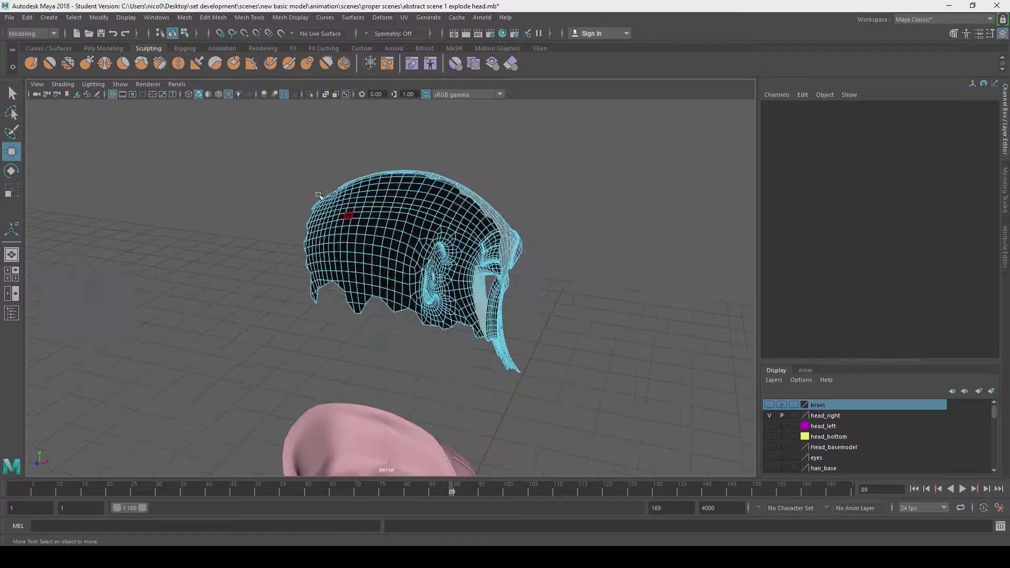
pyautogui.hotkey('ctrl', 'e')
pyautogui.keyDown('alt'); pyautogui.moveTo(416, 173); pyautogui.dragTo(274, 217); pyautogui.keyUp('alt')
pyautogui.keyDown('alt'); pyautogui.moveTo(281, 170); pyautogui.dragTo(368, 227); pyautogui.keyUp('alt')
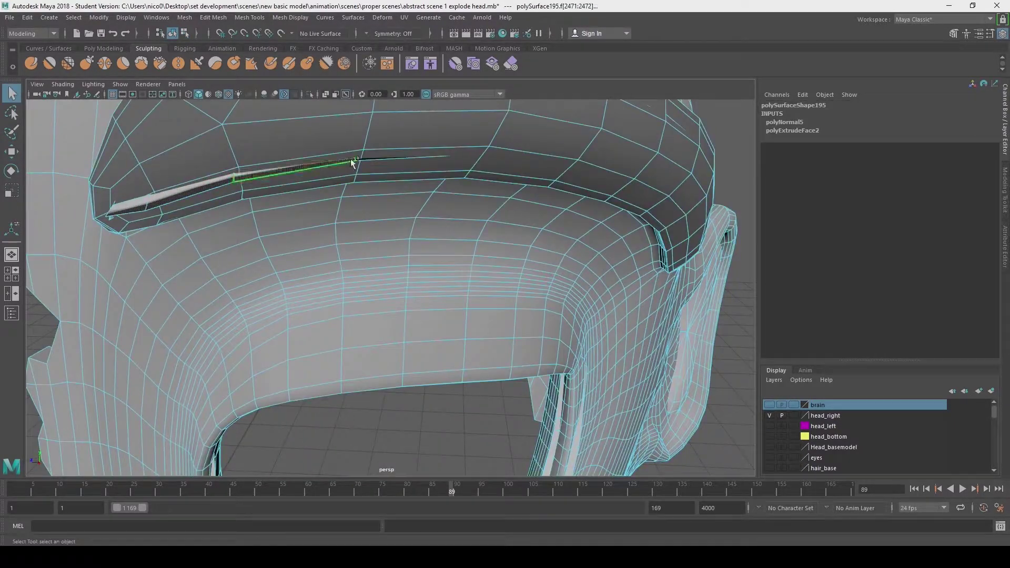
# - Delete the sliver faces protruding beneath the eyebrow of the right head piece and select further stray faces
pyautogui.press('Delete')
pyautogui.keyDown('alt'); pyautogui.moveTo(351, 159); pyautogui.dragTo(514, 235); pyautogui.keyUp('alt')
pyautogui.click(514, 234)
pyautogui.scroll(5, 302, 352)
pyautogui.keyDown('alt'); pyautogui.moveTo(301, 352); pyautogui.dragTo(505, 309); pyautogui.keyUp('alt')
pyautogui.keyDown('shift'); pyautogui.click(353, 310); pyautogui.keyUp('shift')
# - Delete the isolated stray inner faces around the right head piece one at a time
pyautogui.click(242, 260)
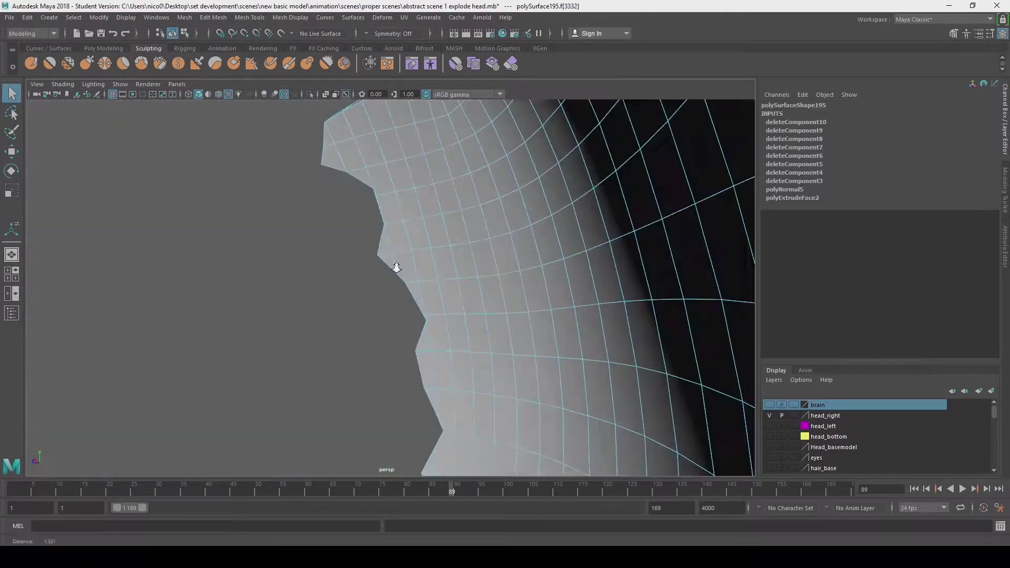
pyautogui.keyDown('alt'); pyautogui.moveTo(393, 266); pyautogui.dragTo(424, 219); pyautogui.keyUp('alt')
pyautogui.press('Delete')
pyautogui.scroll(-5, 296, 110)
pyautogui.keyDown('alt'); pyautogui.moveTo(295, 110); pyautogui.dragTo(399, 294); pyautogui.keyUp('alt')
pyautogui.scroll(5, 398, 295)
pyautogui.click(483, 325)
pyautogui.press('Delete')
pyautogui.scroll(-5, 476, 334)
pyautogui.keyDown('alt'); pyautogui.moveTo(475, 334); pyautogui.dragTo(501, 272); pyautogui.keyUp('alt')
pyautogui.scroll(5, 396, 216)
pyautogui.click(379, 185)
pyautogui.press('Delete')
# - Select the long narrow inner faces running alongside the pale fold of the right head piece and delete them
pyautogui.scroll(4, 379, 184)
pyautogui.keyDown('alt'); pyautogui.moveTo(468, 372); pyautogui.dragTo(412, 309, button='middle'); pyautogui.keyUp('alt')
pyautogui.keyDown('alt'); pyautogui.moveTo(412, 309); pyautogui.dragTo(415, 398); pyautogui.keyUp('alt')
pyautogui.keyDown('shift'); pyautogui.doubleClick(395, 290); pyautogui.keyUp('shift')
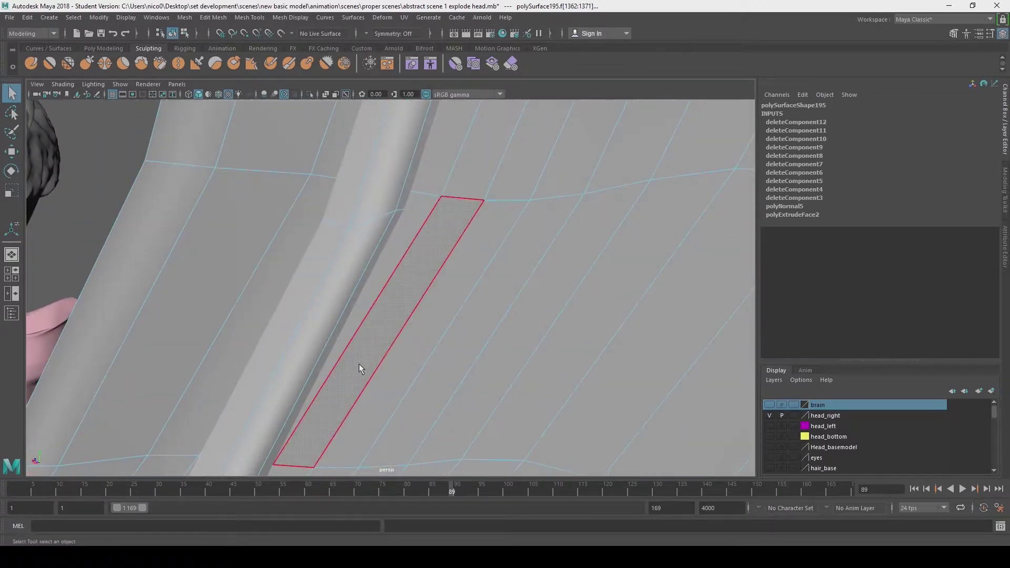
pyautogui.keyDown('alt'); pyautogui.moveTo(323, 315); pyautogui.dragTo(352, 269, button='middle'); pyautogui.keyUp('alt')
pyautogui.keyDown('shift'); pyautogui.click(235, 375); pyautogui.keyUp('shift')
pyautogui.keyDown('alt'); pyautogui.moveTo(236, 374); pyautogui.dragTo(255, 342, button='middle'); pyautogui.keyUp('alt')
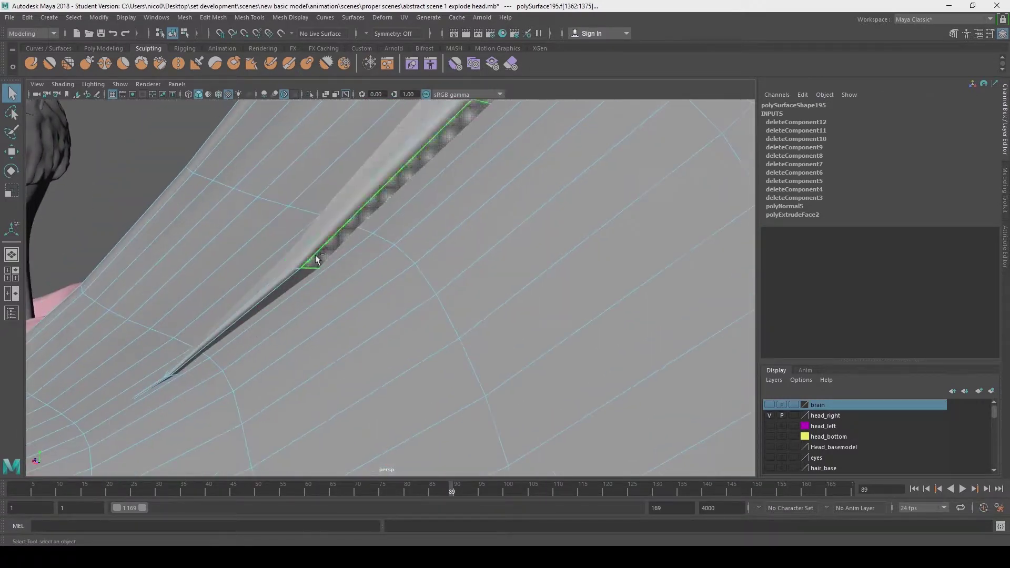
pyautogui.keyDown('shift'); pyautogui.click(322, 206); pyautogui.keyUp('shift')
pyautogui.press('Delete')
# - Select the next group of protruding inner faces on the right head piece and delete them together
pyautogui.click(412, 218)
pyautogui.keyDown('alt'); pyautogui.moveTo(413, 218); pyautogui.dragTo(447, 205); pyautogui.keyUp('alt')
pyautogui.keyDown('shift'); pyautogui.click(429, 138); pyautogui.keyUp('shift')
pyautogui.keyDown('alt'); pyautogui.moveTo(429, 138); pyautogui.dragTo(372, 145); pyautogui.keyUp('alt')
pyautogui.keyDown('shift'); pyautogui.click(371, 145); pyautogui.keyUp('shift')
pyautogui.keyDown('alt'); pyautogui.moveTo(445, 321); pyautogui.dragTo(435, 216); pyautogui.keyUp('alt')
pyautogui.keyDown('shift'); pyautogui.click(291, 158); pyautogui.keyUp('shift')
pyautogui.keyDown('shift'); pyautogui.click(465, 156); pyautogui.keyUp('shift')
pyautogui.press('Delete')
# - Delete the leftover single faces, including the long strip face overlapping the curved surface of the right head piece
pyautogui.click(430, 211)
pyautogui.press('Delete')
pyautogui.click(434, 217)
pyautogui.press('Delete')
pyautogui.keyDown('alt'); pyautogui.moveTo(491, 294); pyautogui.dragTo(446, 393); pyautogui.keyUp('alt')
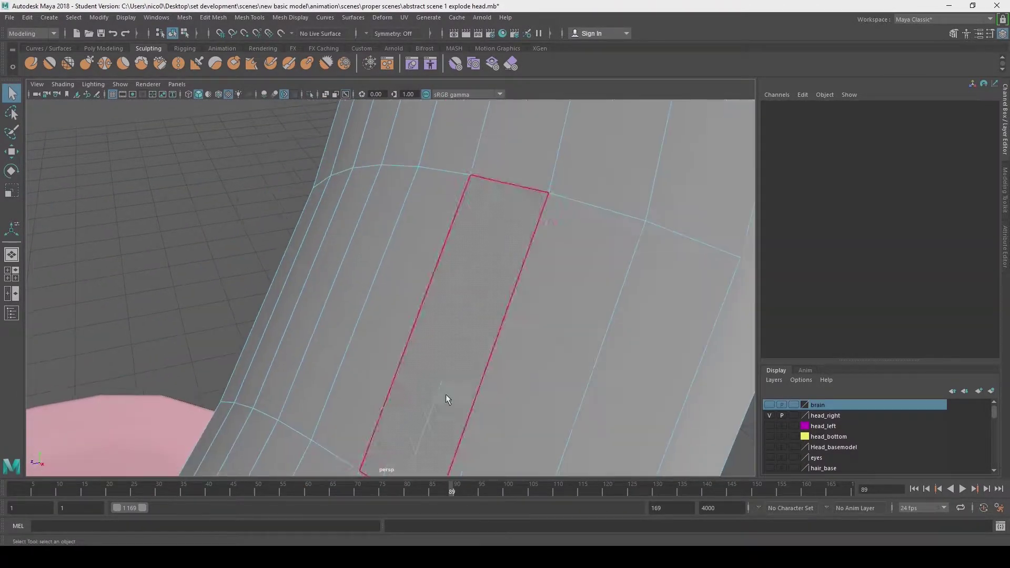
pyautogui.click(447, 393)
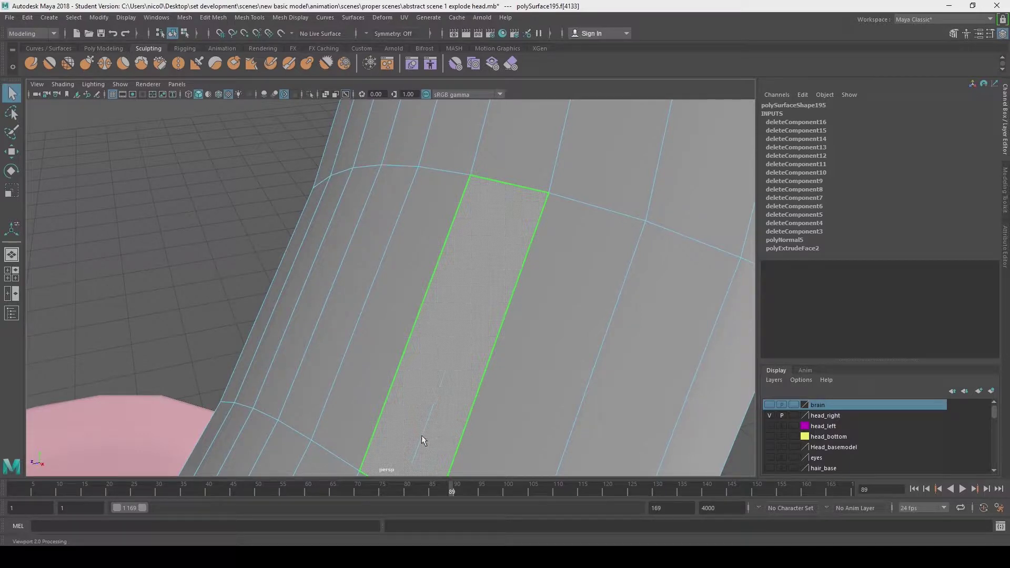
pyautogui.keyDown('alt'); pyautogui.moveTo(436, 431); pyautogui.dragTo(476, 370); pyautogui.keyUp('alt')
pyautogui.press('Delete')
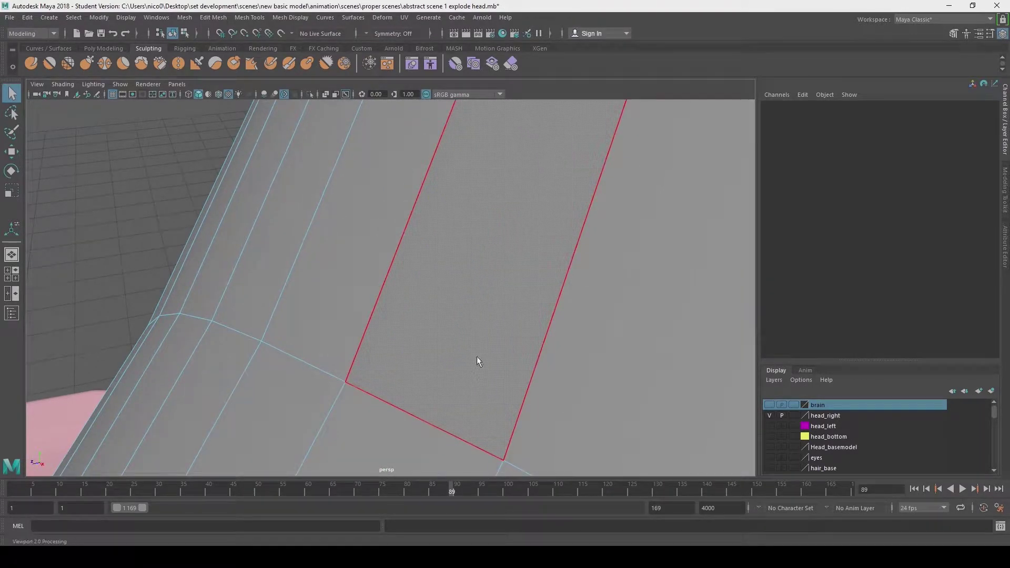
# - Delete another stray face overlapping the surface of the right head piece
pyautogui.scroll(-8, 470, 322)
pyautogui.click(440, 192)
pyautogui.scroll(6, 377, 326)
pyautogui.click(377, 327)
pyautogui.keyDown('alt'); pyautogui.moveTo(440, 191); pyautogui.dragTo(412, 296); pyautogui.keyUp('alt')
pyautogui.press('Delete')
# - Delete the two thin inner faces beside the pale vertical strip of the right head piece
pyautogui.scroll(-8, 377, 326)
pyautogui.scroll(8, 450, 241)
pyautogui.click(450, 241)
pyautogui.keyDown('shift'); pyautogui.click(341, 415); pyautogui.keyUp('shift')
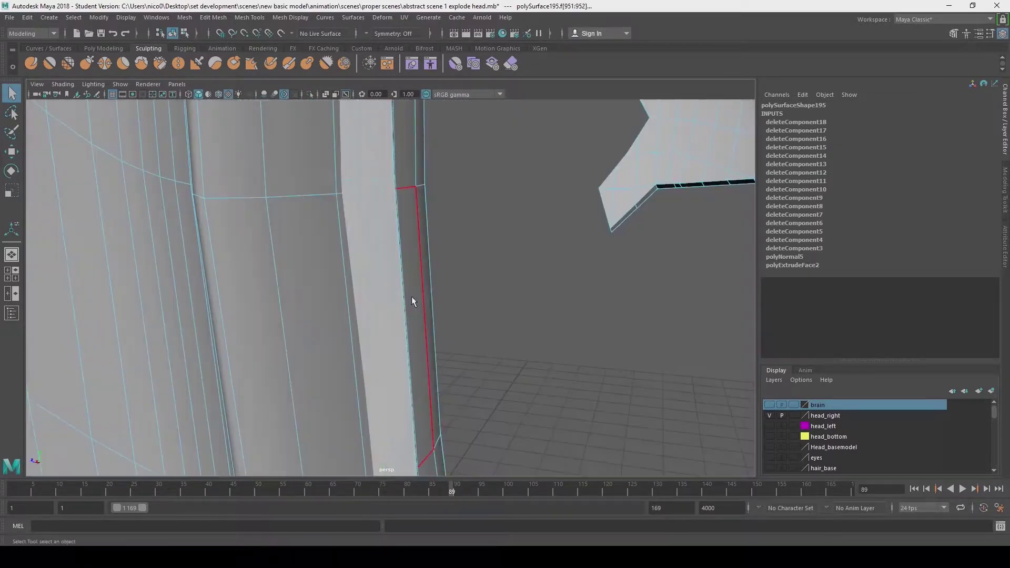
pyautogui.keyDown('alt'); pyautogui.moveTo(418, 393); pyautogui.dragTo(455, 342); pyautogui.keyUp('alt')
pyautogui.press('Delete')
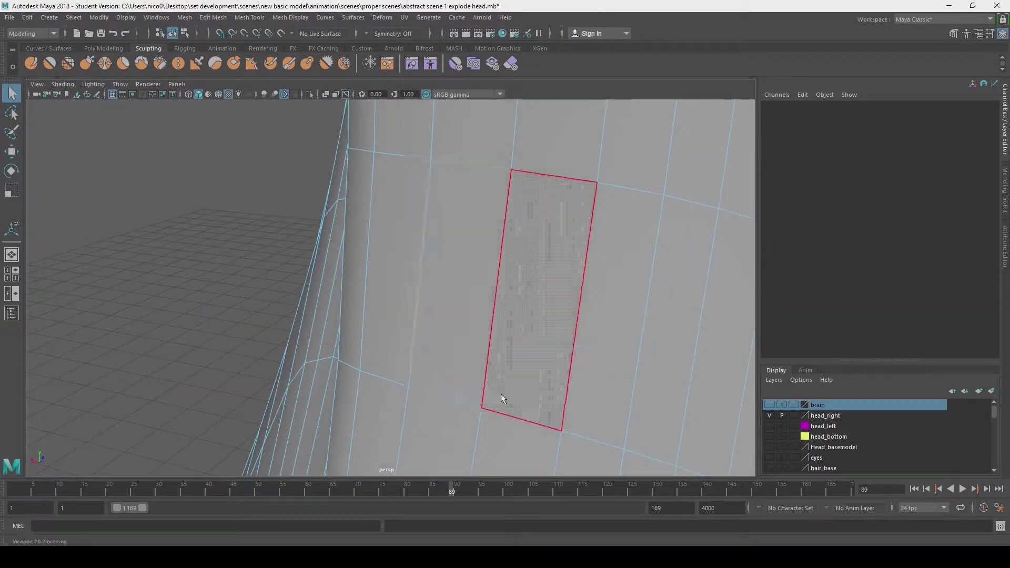
# - Delete the next two stray inner faces overlapping the surface of the right head piece, one after the other
pyautogui.click(459, 393)
pyautogui.press('f')
pyautogui.keyDown('alt'); pyautogui.moveTo(591, 185); pyautogui.dragTo(321, 244); pyautogui.keyUp('alt')
pyautogui.press('Delete')
pyautogui.click(321, 243)
pyautogui.press('f')
pyautogui.click(204, 211)
pyautogui.press('Delete')
# - Select the pale stray faces covering the ear hollow of the right head piece and delete them together
pyautogui.keyDown('alt'); pyautogui.moveTo(205, 226); pyautogui.dragTo(297, 365); pyautogui.keyUp('alt')
pyautogui.click(297, 365)
pyautogui.press('f')
pyautogui.keyDown('alt'); pyautogui.moveTo(408, 359); pyautogui.dragTo(219, 241); pyautogui.keyUp('alt')
pyautogui.keyDown('shift'); pyautogui.click(220, 242); pyautogui.keyUp('shift')
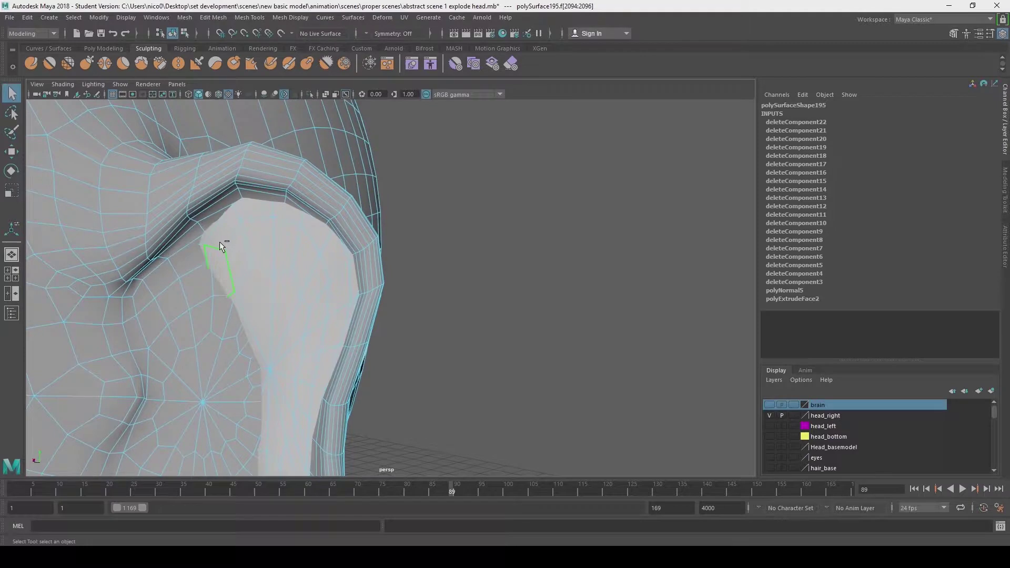
pyautogui.keyDown('shift'); pyautogui.click(281, 404); pyautogui.keyUp('shift')
pyautogui.keyDown('alt'); pyautogui.moveTo(281, 404); pyautogui.dragTo(235, 421); pyautogui.keyUp('alt')
pyautogui.keyDown('alt'); pyautogui.moveTo(235, 421); pyautogui.dragTo(392, 250, button='middle'); pyautogui.keyUp('alt')
pyautogui.keyDown('shift'); pyautogui.click(392, 250); pyautogui.keyUp('shift')
pyautogui.press('Delete')
# - Delete the remaining single stray faces around the ear's inner rim on the right head piece
pyautogui.scroll(-5, 390, 295)
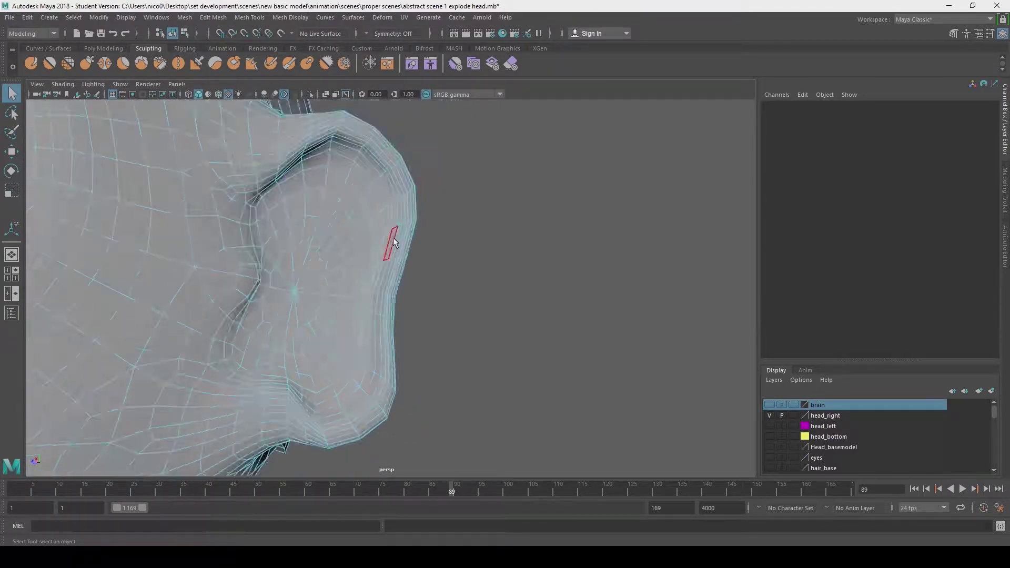
pyautogui.click(393, 238)
pyautogui.press('f')
pyautogui.press('Delete')
pyautogui.scroll(5, 403, 371)
pyautogui.click(276, 321)
pyautogui.keyDown('alt'); pyautogui.moveTo(403, 370); pyautogui.dragTo(402, 196); pyautogui.keyUp('alt')
pyautogui.press('Delete')
# - Return the right head piece to object mode and show the hair_base layer
pyautogui.scroll(-10, 276, 321)
pyautogui.click(401, 196)
pyautogui.moveTo(401, 196); pyautogui.dragTo(498, 518, button='right')
pyautogui.click(521, 327)
pyautogui.keyDown('alt'); pyautogui.moveTo(521, 327); pyautogui.dragTo(446, 316); pyautogui.keyUp('alt')
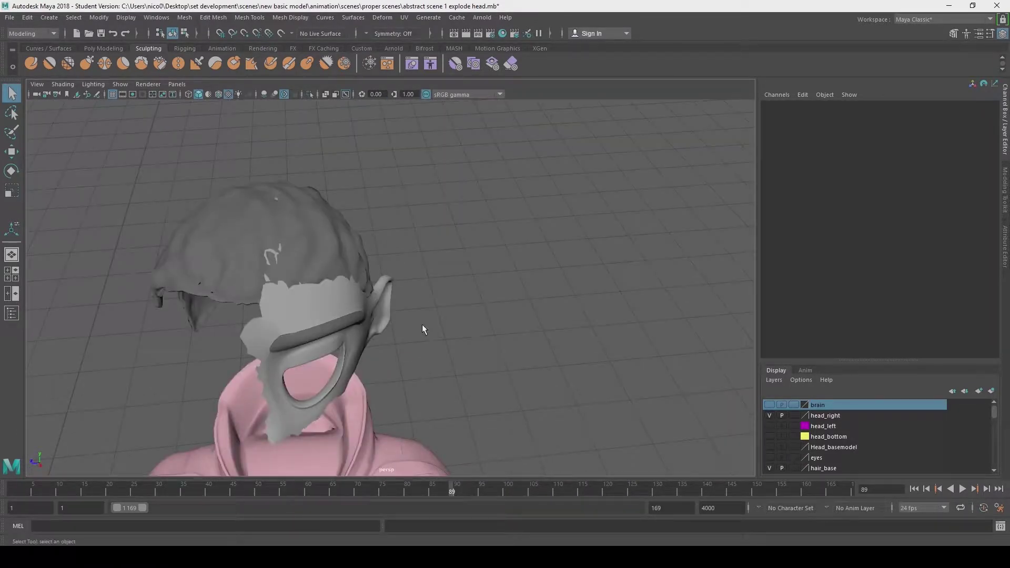
pyautogui.keyDown('alt'); pyautogui.moveTo(422, 324); pyautogui.dragTo(416, 263); pyautogui.keyUp('alt')
pyautogui.scroll(4, 416, 263)
pyautogui.click(243, 292)
pyautogui.keyDown('alt'); pyautogui.moveTo(244, 292); pyautogui.dragTo(245, 421, button='middle'); pyautogui.keyUp('alt')
pyautogui.press('w')
pyautogui.keyDown('alt'); pyautogui.moveTo(212, 288); pyautogui.dragTo(492, 279); pyautogui.keyUp('alt')
pyautogui.hotkey('ctrl', 'z')
# - Center the pivot of the selected part of the head and return to the Select tool
pyautogui.click(99, 18)
pyautogui.click(122, 94)
pyautogui.click(264, 198)
pyautogui.click(219, 273)
pyautogui.press('q')
pyautogui.keyDown('alt'); pyautogui.moveTo(158, 303); pyautogui.dragTo(406, 371); pyautogui.keyUp('alt')
pyautogui.scroll(-5, 136, 308)
pyautogui.click(406, 371)
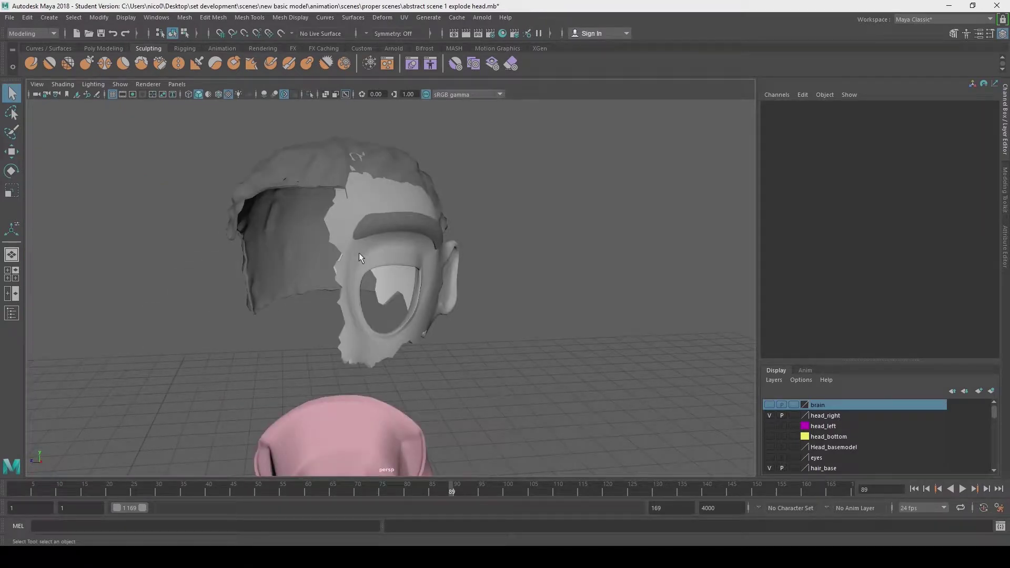
# - Select the hair mesh, hide the head_right layer and activate the Sculpt tool on the hair
pyautogui.click(331, 162)
pyautogui.scroll(5, 331, 162)
pyautogui.moveTo(331, 168)
pyautogui.keyDown('alt'); pyautogui.mouseDown()
pyautogui.moveTo(329, 316)
pyautogui.moveTo(275, 300)
pyautogui.moveTo(297, 295)
pyautogui.moveTo(303, 316)
pyautogui.mouseUp(); pyautogui.keyUp('alt')
pyautogui.click(770, 416)
pyautogui.scroll(-5, 275, 300)
pyautogui.scroll(5, 303, 316)
pyautogui.click(32, 64)
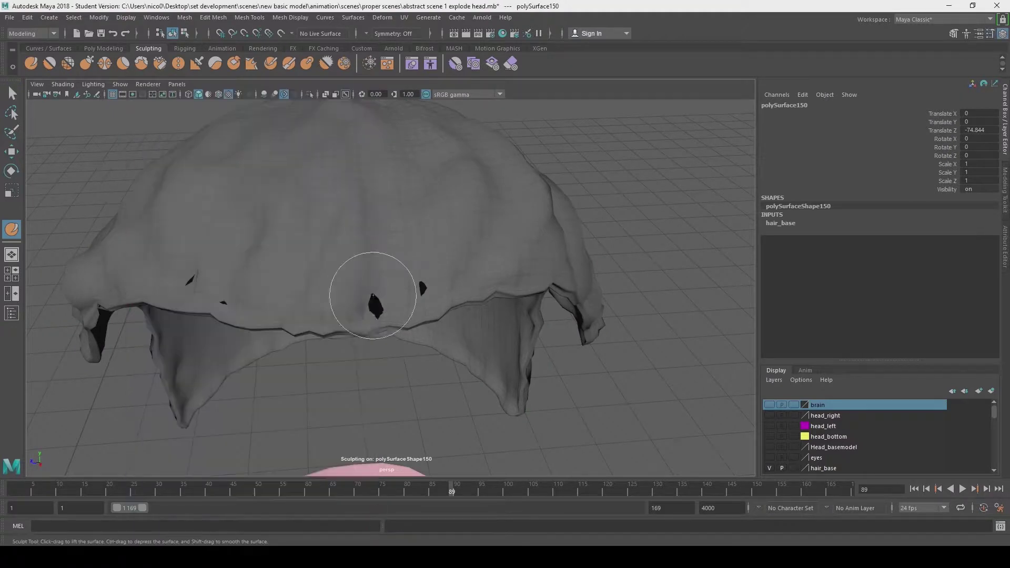
# - Start a jagged Multi-Cut line at the hair's front edge and run it up over the forehead towards the crown
pyautogui.scroll(-3, 284, 190)
pyautogui.keyDown('alt'); pyautogui.moveTo(284, 190); pyautogui.dragTo(452, 315); pyautogui.keyUp('alt')
pyautogui.scroll(4, 322, 165)
pyautogui.click(103, 49)
pyautogui.click(578, 63)
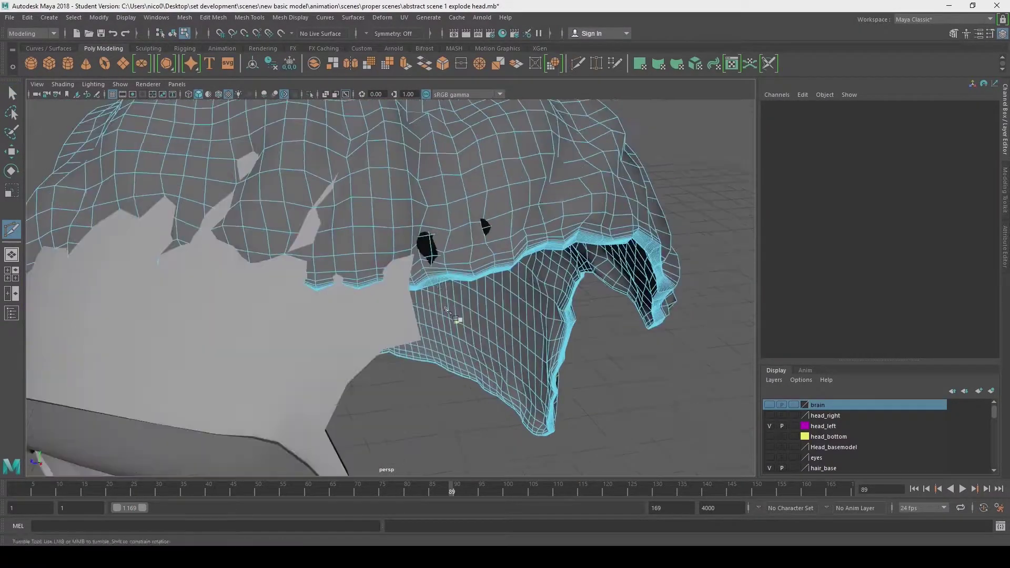
pyautogui.keyDown('alt'); pyautogui.moveTo(399, 128); pyautogui.dragTo(372, 421); pyautogui.keyUp('alt')
pyautogui.click(354, 411)
pyautogui.click(343, 372)
pyautogui.click(332, 281)
pyautogui.click(350, 243)
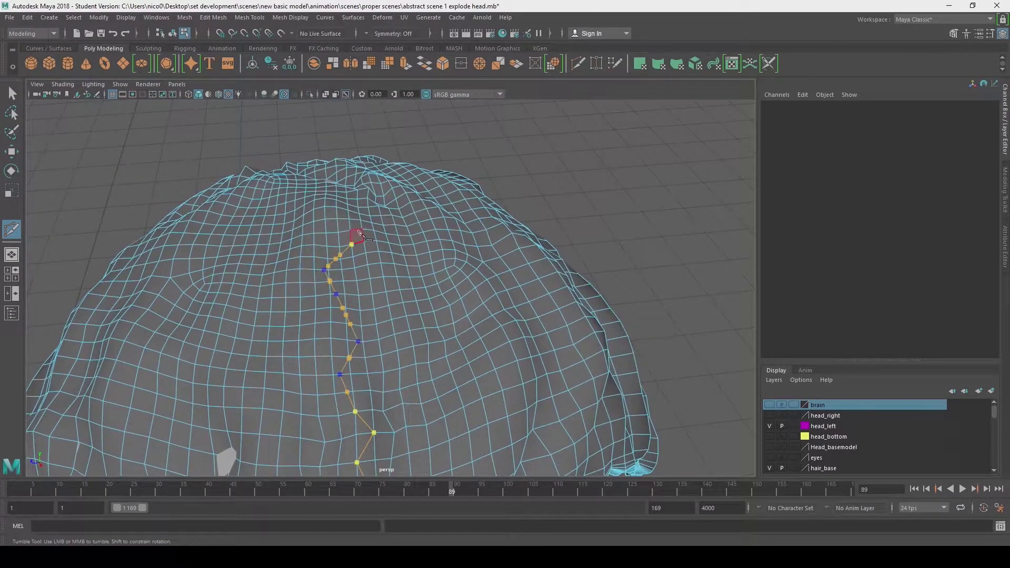
# - Continue the jagged Multi-Cut line from the crown down the back of the hair
pyautogui.keyDown('alt'); pyautogui.moveTo(356, 232); pyautogui.dragTo(539, 199); pyautogui.keyUp('alt')
pyautogui.scroll(3, 539, 198)
pyautogui.keyDown('alt'); pyautogui.moveTo(539, 198); pyautogui.dragTo(480, 265, button='middle'); pyautogui.keyUp('alt')
pyautogui.keyDown('alt'); pyautogui.moveTo(359, 388); pyautogui.dragTo(454, 335); pyautogui.keyUp('alt')
pyautogui.keyDown('alt'); pyautogui.moveTo(454, 336); pyautogui.dragTo(437, 252, button='middle'); pyautogui.keyUp('alt')
pyautogui.click(434, 345)
pyautogui.click(456, 383)
pyautogui.click(458, 295)
pyautogui.keyDown('alt'); pyautogui.moveTo(456, 383); pyautogui.dragTo(259, 415); pyautogui.keyUp('alt')
pyautogui.click(487, 343)
# - Extend the zigzag cut further around the hair shell with alternating cut points
pyautogui.keyDown('alt'); pyautogui.moveTo(259, 416); pyautogui.dragTo(323, 384, button='middle'); pyautogui.keyUp('alt')
pyautogui.keyDown('alt'); pyautogui.moveTo(333, 393); pyautogui.dragTo(250, 368); pyautogui.keyUp('alt')
pyautogui.click(433, 349)
pyautogui.click(444, 267)
pyautogui.keyDown('alt'); pyautogui.moveTo(416, 147); pyautogui.dragTo(321, 321, button='middle'); pyautogui.keyUp('alt')
pyautogui.click(355, 270)
pyautogui.click(316, 229)
pyautogui.click(311, 171)
# - Carry the jagged cut along the inner side of the hair shell back towards the front and complete it
pyautogui.keyDown('alt'); pyautogui.moveTo(321, 105); pyautogui.dragTo(276, 223, button='middle'); pyautogui.keyUp('alt')
pyautogui.click(334, 196)
pyautogui.keyDown('alt'); pyautogui.moveTo(334, 196); pyautogui.dragTo(411, 247); pyautogui.keyUp('alt')
pyautogui.click(411, 251)
pyautogui.click(324, 291)
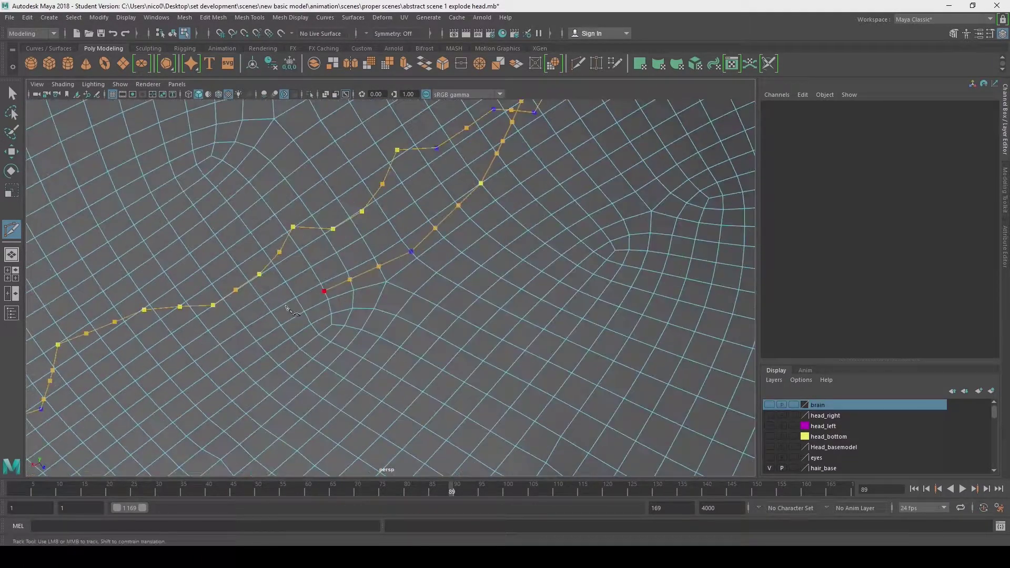
pyautogui.keyDown('alt'); pyautogui.moveTo(291, 311); pyautogui.dragTo(478, 320, button='middle'); pyautogui.keyUp('alt')
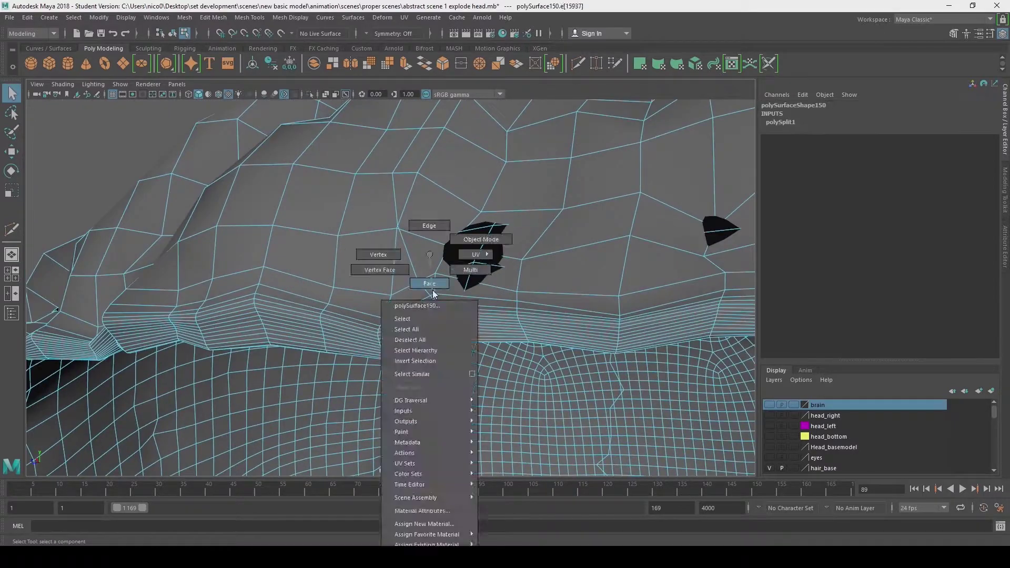
# - Switch the hair mesh to face selection and select the faces beside the jagged cut, starting at the front rim
pyautogui.moveTo(432, 291); pyautogui.dragTo(433, 293, button='right')
pyautogui.click(428, 342)
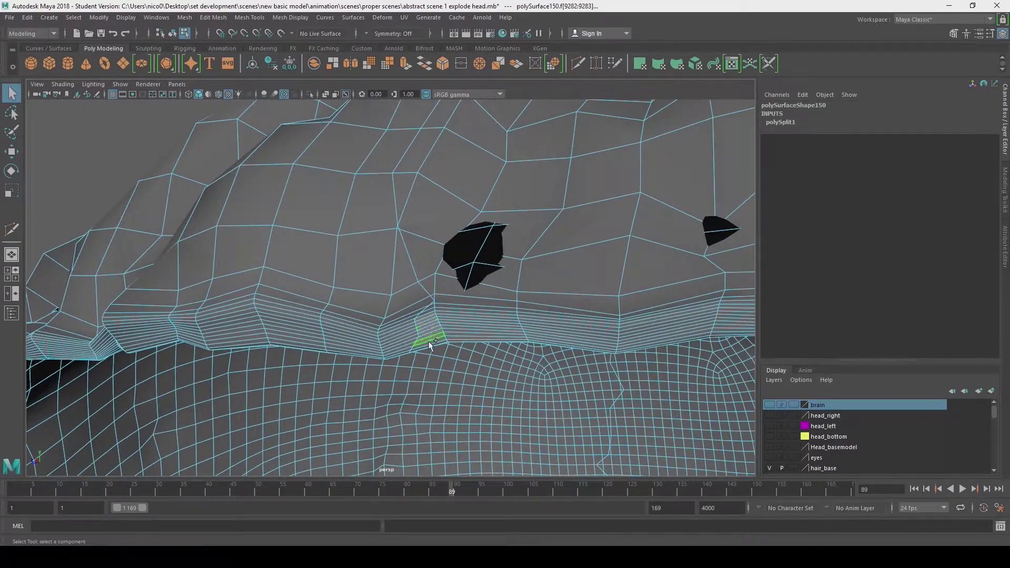
pyautogui.keyDown('alt'); pyautogui.moveTo(428, 342); pyautogui.dragTo(342, 316); pyautogui.keyUp('alt')
pyautogui.keyDown('shift'); pyautogui.moveTo(363, 337); pyautogui.dragTo(451, 267); pyautogui.keyUp('shift')
pyautogui.keyDown('alt'); pyautogui.moveTo(451, 211); pyautogui.dragTo(447, 442, button='middle'); pyautogui.keyUp('alt')
pyautogui.keyDown('shift'); pyautogui.moveTo(421, 137); pyautogui.dragTo(404, 352); pyautogui.keyUp('shift')
pyautogui.scroll(-8, 404, 352)
pyautogui.keyDown('shift'); pyautogui.moveTo(401, 289); pyautogui.dragTo(397, 224); pyautogui.keyUp('shift')
pyautogui.keyDown('alt'); pyautogui.moveTo(371, 167); pyautogui.dragTo(379, 191); pyautogui.keyUp('alt')
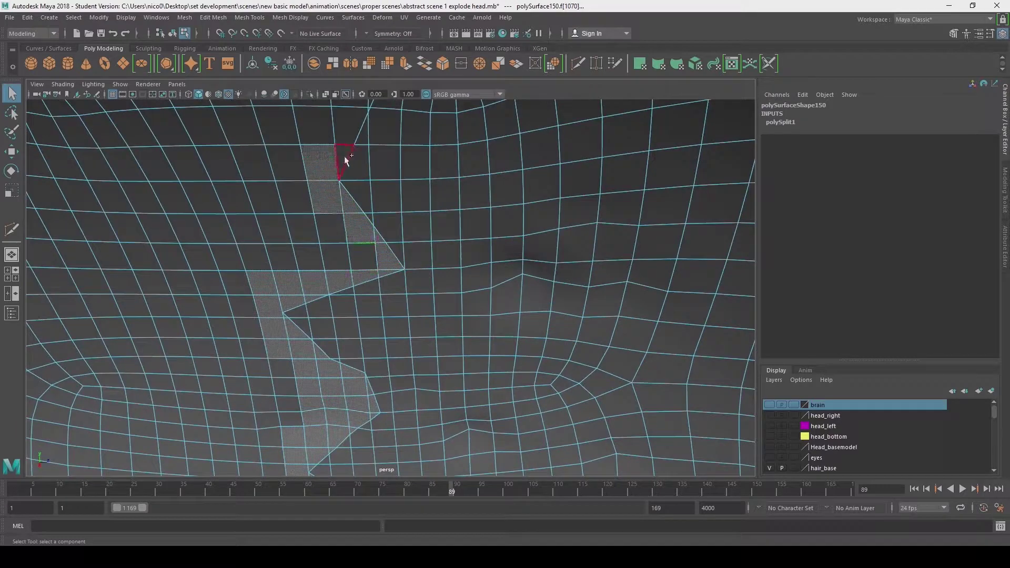
# - Extend the face selection along the zigzag edge of the hair's inner surface, down towards the back rim
pyautogui.keyDown('alt'); pyautogui.moveTo(344, 155); pyautogui.dragTo(312, 218); pyautogui.keyUp('alt')
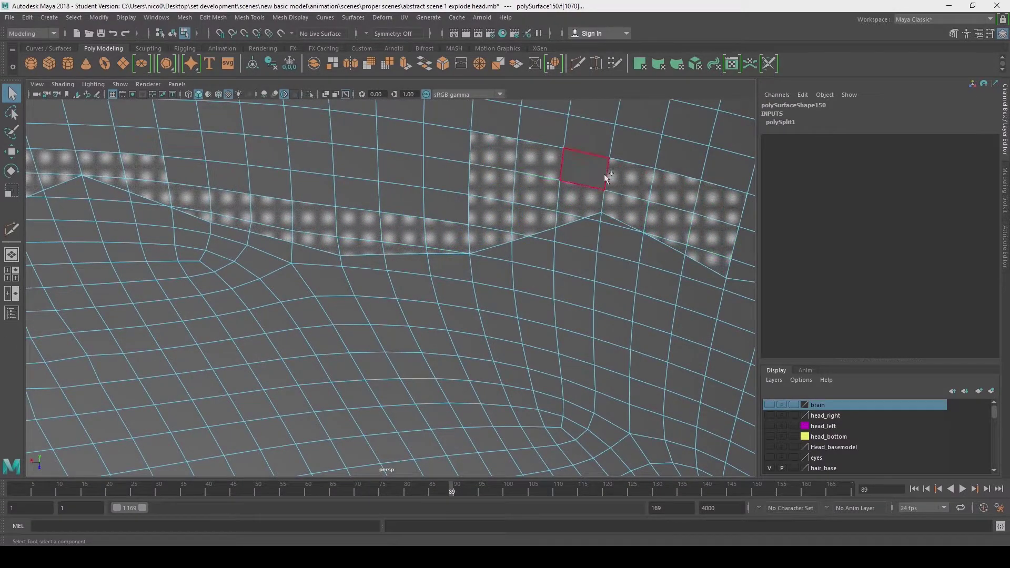
pyautogui.keyDown('alt'); pyautogui.moveTo(605, 175); pyautogui.dragTo(383, 195); pyautogui.keyUp('alt')
pyautogui.keyDown('alt'); pyautogui.moveTo(489, 388); pyautogui.dragTo(396, 175); pyautogui.keyUp('alt')
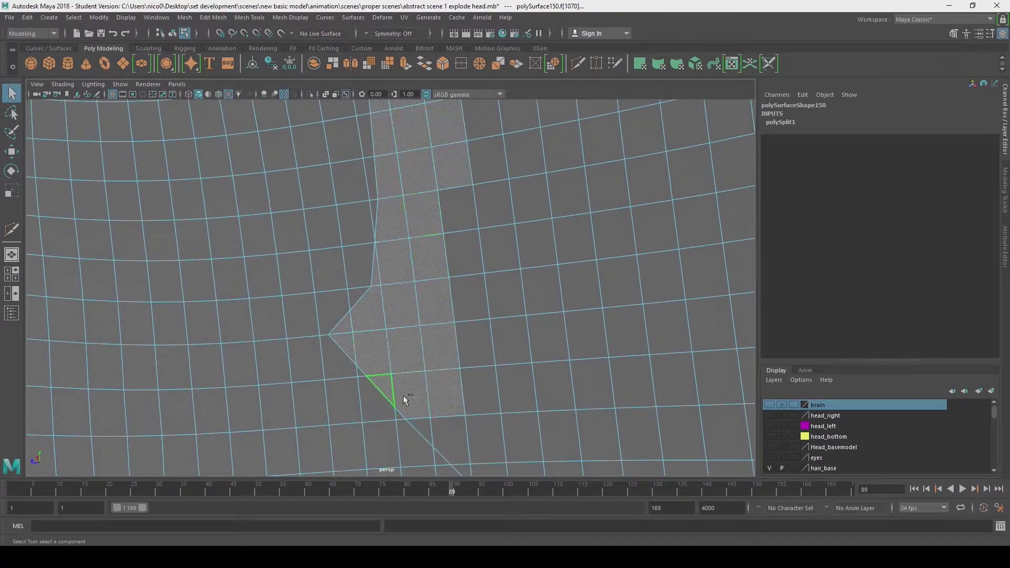
pyautogui.keyDown('alt'); pyautogui.moveTo(403, 396); pyautogui.dragTo(363, 230); pyautogui.keyUp('alt')
pyautogui.keyDown('ctrl'); pyautogui.keyDown('shift'); pyautogui.moveTo(437, 252); pyautogui.dragTo(463, 384); pyautogui.keyUp('shift'); pyautogui.keyUp('ctrl')
pyautogui.keyDown('alt'); pyautogui.moveTo(426, 417); pyautogui.dragTo(424, 247); pyautogui.keyUp('alt')
pyautogui.keyDown('ctrl'); pyautogui.keyDown('shift'); pyautogui.moveTo(421, 300); pyautogui.dragTo(406, 189); pyautogui.keyUp('shift'); pyautogui.keyUp('ctrl')
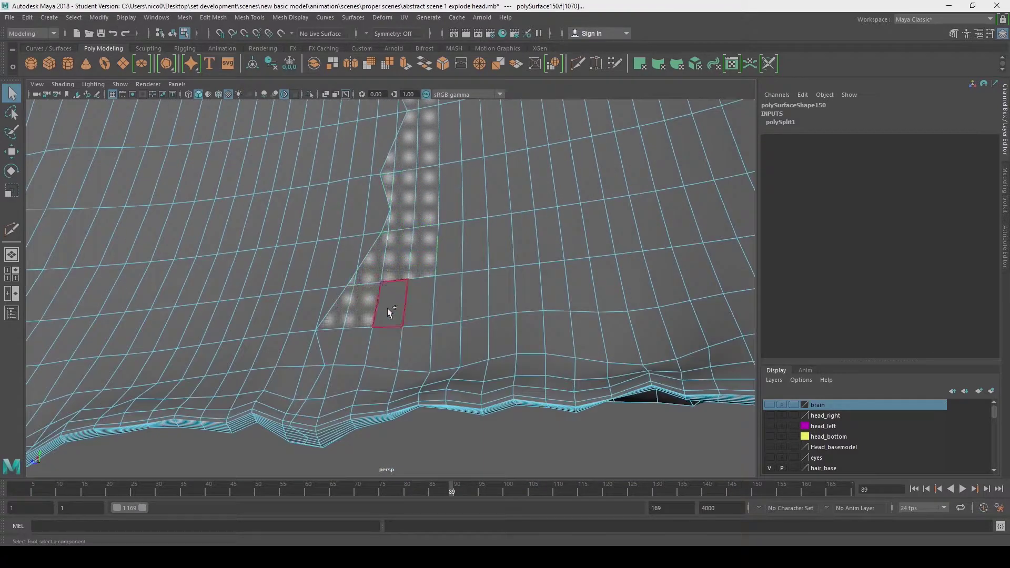
# - Continue the face selection around the back rim and up the outer back of the hair beside the cut
pyautogui.keyDown('alt'); pyautogui.moveTo(317, 418); pyautogui.dragTo(251, 216); pyautogui.keyUp('alt')
pyautogui.keyDown('ctrl'); pyautogui.keyDown('shift'); pyautogui.moveTo(243, 158); pyautogui.dragTo(311, 182); pyautogui.keyUp('shift'); pyautogui.keyUp('ctrl')
pyautogui.keyDown('alt'); pyautogui.moveTo(270, 118); pyautogui.dragTo(275, 220, button='middle'); pyautogui.keyUp('alt')
pyautogui.keyDown('ctrl'); pyautogui.keyDown('shift'); pyautogui.moveTo(275, 215); pyautogui.dragTo(321, 203); pyautogui.keyUp('shift'); pyautogui.keyUp('ctrl')
pyautogui.keyDown('alt'); pyautogui.moveTo(279, 253); pyautogui.dragTo(284, 379, button='middle'); pyautogui.keyUp('alt')
pyautogui.keyDown('alt'); pyautogui.moveTo(284, 379); pyautogui.dragTo(358, 210); pyautogui.keyUp('alt')
pyautogui.keyDown('ctrl'); pyautogui.keyDown('shift'); pyautogui.moveTo(364, 132); pyautogui.dragTo(335, 315); pyautogui.keyUp('shift'); pyautogui.keyUp('ctrl')
pyautogui.keyDown('ctrl'); pyautogui.keyDown('shift'); pyautogui.click(335, 287); pyautogui.keyUp('shift'); pyautogui.keyUp('ctrl')
# - Add the faces beside the cut across the top of the hair to the selection
pyautogui.keyDown('alt'); pyautogui.moveTo(426, 229); pyautogui.dragTo(408, 321); pyautogui.keyUp('alt')
pyautogui.keyDown('alt'); pyautogui.moveTo(350, 145); pyautogui.dragTo(370, 286); pyautogui.keyUp('alt')
pyautogui.keyDown('ctrl'); pyautogui.keyDown('shift'); pyautogui.moveTo(377, 197); pyautogui.dragTo(384, 126); pyautogui.keyUp('shift'); pyautogui.keyUp('ctrl')
pyautogui.keyDown('alt'); pyautogui.moveTo(384, 126); pyautogui.dragTo(378, 188); pyautogui.keyUp('alt')
pyautogui.keyDown('alt'); pyautogui.moveTo(422, 235); pyautogui.dragTo(402, 269); pyautogui.keyUp('alt')
pyautogui.click(403, 269)
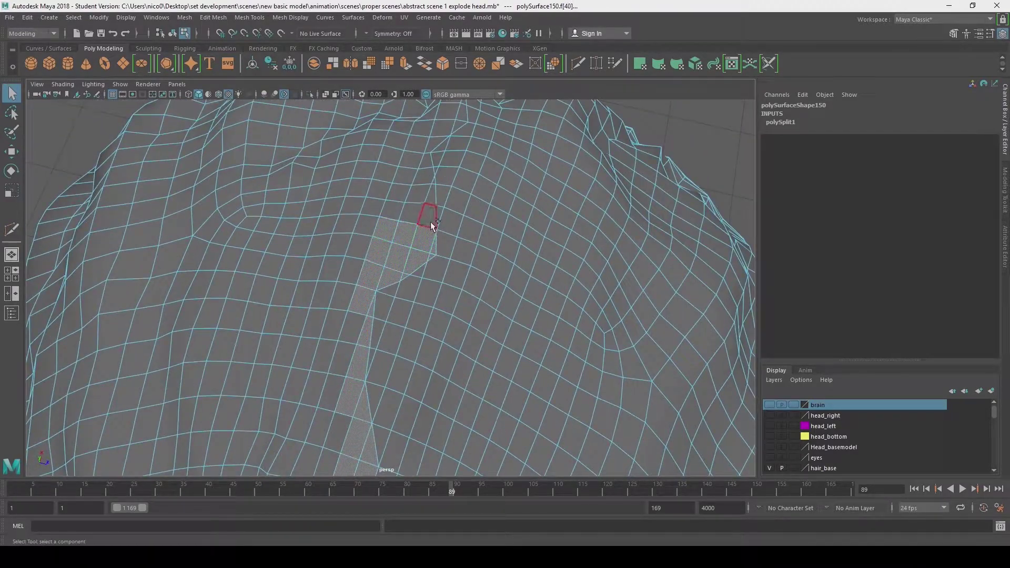
# - Complete the face strip down to the front rim and correct the selection on the thin rim faces below the hole
pyautogui.keyDown('alt'); pyautogui.moveTo(440, 124); pyautogui.dragTo(379, 219); pyautogui.keyUp('alt')
pyautogui.scroll(-10, 363, 296)
pyautogui.keyDown('alt'); pyautogui.moveTo(361, 294); pyautogui.dragTo(388, 328); pyautogui.keyUp('alt')
pyautogui.scroll(10, 367, 403)
pyautogui.scroll(5, 384, 331)
pyautogui.keyDown('ctrl'); pyautogui.click(387, 450); pyautogui.keyUp('ctrl')
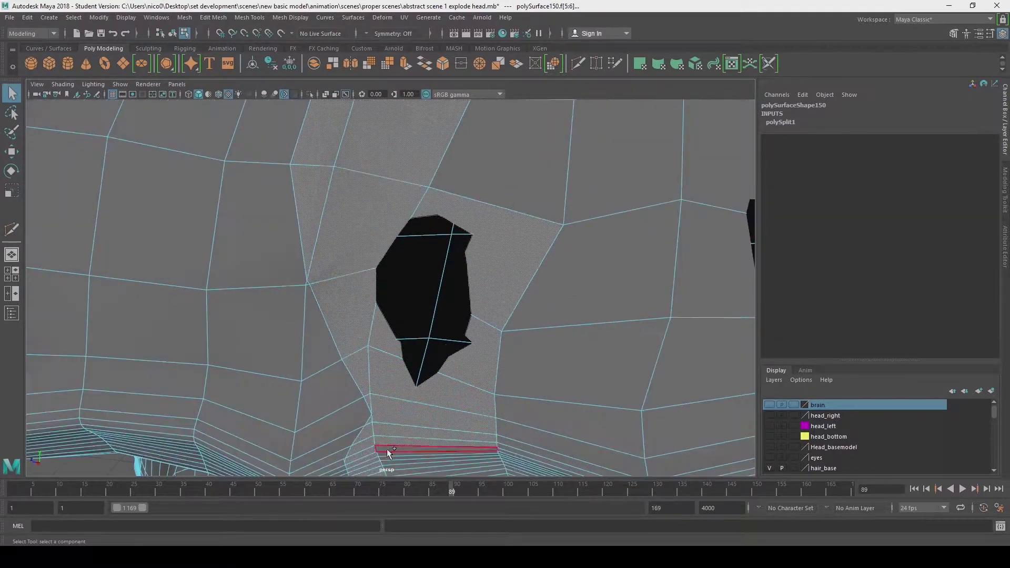
# - Duplicate the hair mesh and create a new display layer named "hair 1" for it
pyautogui.scroll(-10, 387, 449)
pyautogui.hotkey('ctrl', 'd')
pyautogui.moveTo(345, 253); pyautogui.dragTo(407, 237, button='right')
pyautogui.click(991, 391)
pyautogui.doubleClick(819, 405)
pyautogui.press('BackSpace')
pyautogui.press('BackSpace')
pyautogui.press('BackSpace')
pyautogui.press('BackSpace')
pyautogui.press('BackSpace')
pyautogui.write('hair 1')
# - Try deleting the selected strip of faces along the jagged cut of the hair and return to object mode
pyautogui.click(388, 295)
pyautogui.press('Delete')
pyautogui.moveTo(575, 242); pyautogui.dragTo(623, 228, button='right')
pyautogui.scroll(-5, 579, 315)
pyautogui.scroll(-1, 774, 448)
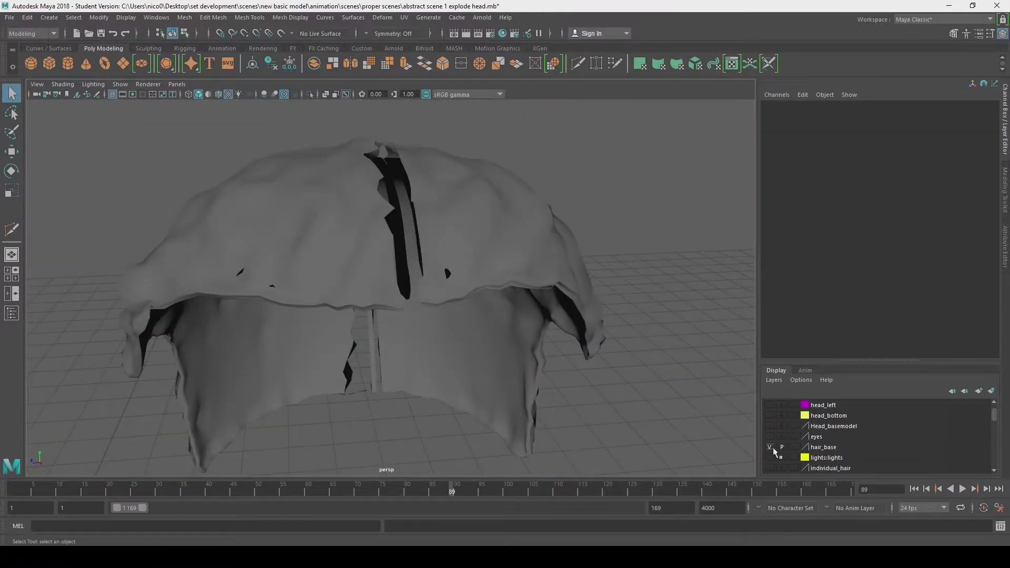
# - Undo the strip deletion together with the hair duplicate and its new layer
pyautogui.hotkey('ctrl', 'z')
pyautogui.hotkey('ctrl', 'z')
pyautogui.hotkey('ctrl', 'z')
pyautogui.hotkey('ctrl', 'z')
pyautogui.hotkey('ctrl', 'z')
pyautogui.hotkey('ctrl', 'z')
pyautogui.hotkey('ctrl', 'z')
pyautogui.hotkey('ctrl', 'z')
# - Duplicate the whole hair mesh, assign the copy to a new display layer and hide that layer
pyautogui.click(446, 243)
pyautogui.hotkey('ctrl', 'd')
pyautogui.click(992, 392)
pyautogui.scroll(1, 772, 406)
pyautogui.click(771, 405)
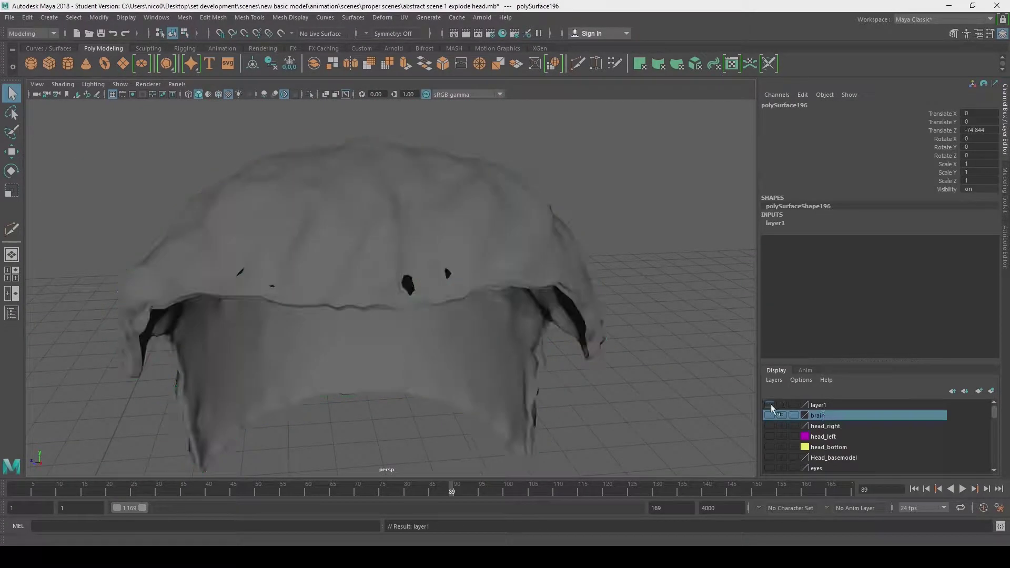
# - Rename the duplicate hair's new display layer to hair_1
pyautogui.click(771, 405)
pyautogui.doubleClick(815, 405)
pyautogui.press('BackSpace')
pyautogui.press('BackSpace')
pyautogui.press('BackSpace')
pyautogui.press('BackSpace')
pyautogui.press('BackSpace')
pyautogui.press('BackSpace')
pyautogui.write('hair_1')
pyautogui.click(389, 295)
pyautogui.click(769, 405)
# - Rename the duplicate hair's display layer to hair_base_2 and hide it, keeping the hair_base layer shown
pyautogui.click(414, 248)
pyautogui.moveTo(415, 248); pyautogui.dragTo(422, 283, button='right')
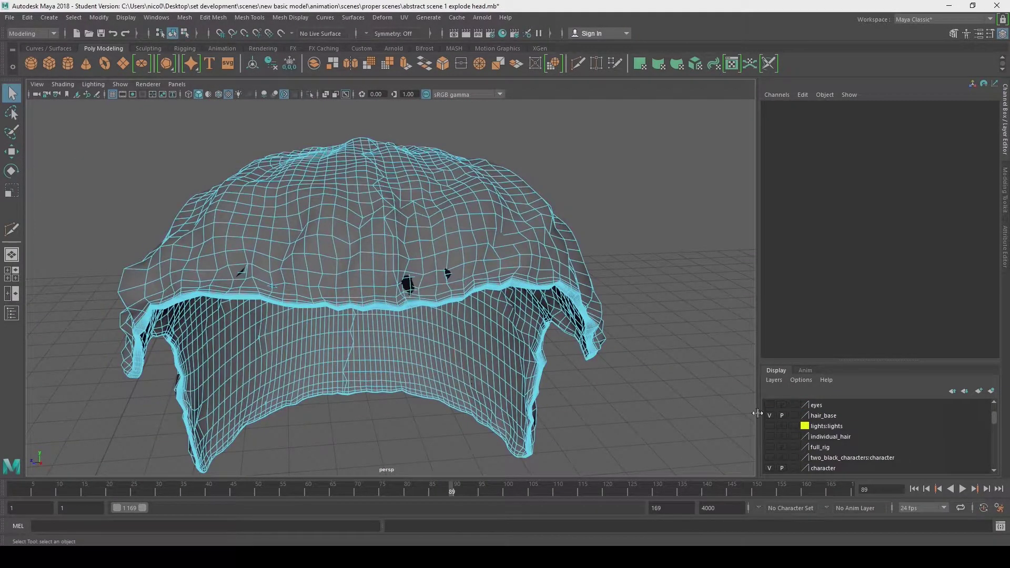
pyautogui.click(770, 416)
pyautogui.doubleClick(819, 405)
pyautogui.press('BackSpace')
pyautogui.write('base_2')
pyautogui.click(389, 295)
pyautogui.click(770, 406)
pyautogui.click(770, 416)
# - Start a face selection on the hair_base mesh along the jagged cut line at the front edge, beside the large hole
pyautogui.scroll(-3, 443, 263)
pyautogui.scroll(10, 415, 264)
pyautogui.scroll(3, 406, 263)
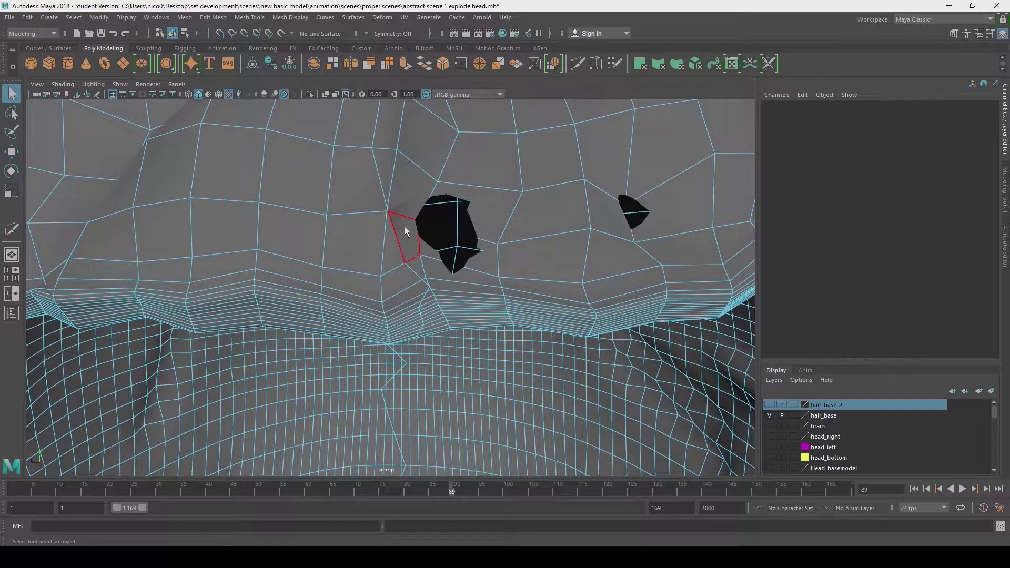
pyautogui.click(387, 163)
pyautogui.keyDown('shift'); pyautogui.click(404, 185); pyautogui.keyUp('shift')
pyautogui.keyDown('shift'); pyautogui.click(409, 231); pyautogui.keyUp('shift')
pyautogui.keyDown('shift'); pyautogui.click(424, 253); pyautogui.keyUp('shift')
pyautogui.keyDown('shift'); pyautogui.doubleClick(428, 269); pyautogui.keyUp('shift')
# - Extend the face selection along the jagged cut line across the inner surface of the hair_base mesh to the back rim
pyautogui.moveTo(429, 296)
pyautogui.keyDown('alt'); pyautogui.mouseDown()
pyautogui.moveTo(357, 246)
pyautogui.moveTo(400, 221)
pyautogui.moveTo(453, 260)
pyautogui.mouseUp(); pyautogui.keyUp('alt')
pyautogui.moveTo(610, 265)
pyautogui.keyDown('alt'); pyautogui.mouseDown()
pyautogui.moveTo(497, 159)
pyautogui.moveTo(474, 361)
pyautogui.moveTo(403, 191)
pyautogui.moveTo(345, 265)
pyautogui.mouseUp(); pyautogui.keyUp('alt')
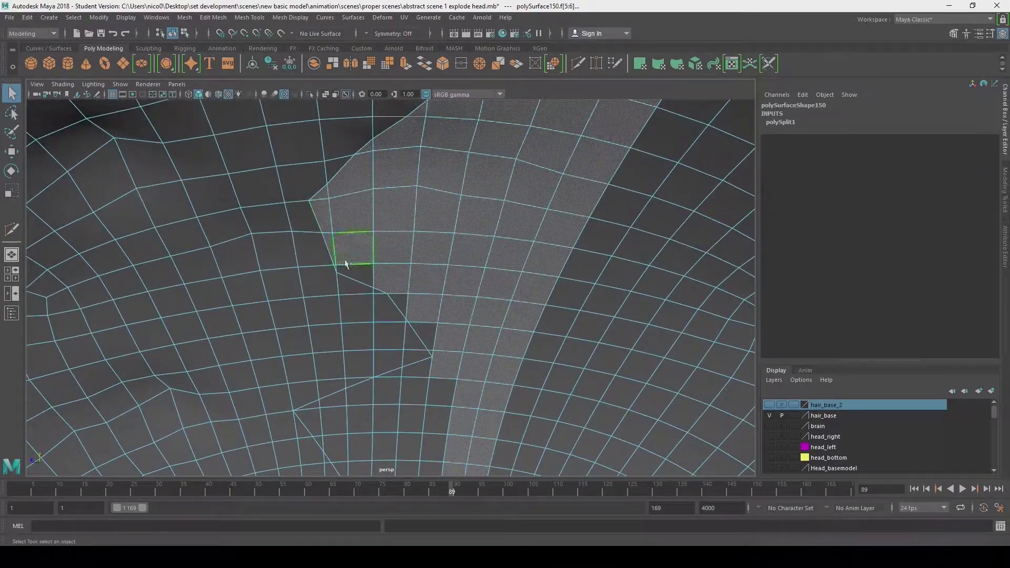
pyautogui.keyDown('alt'); pyautogui.moveTo(386, 422); pyautogui.dragTo(348, 145); pyautogui.keyUp('alt')
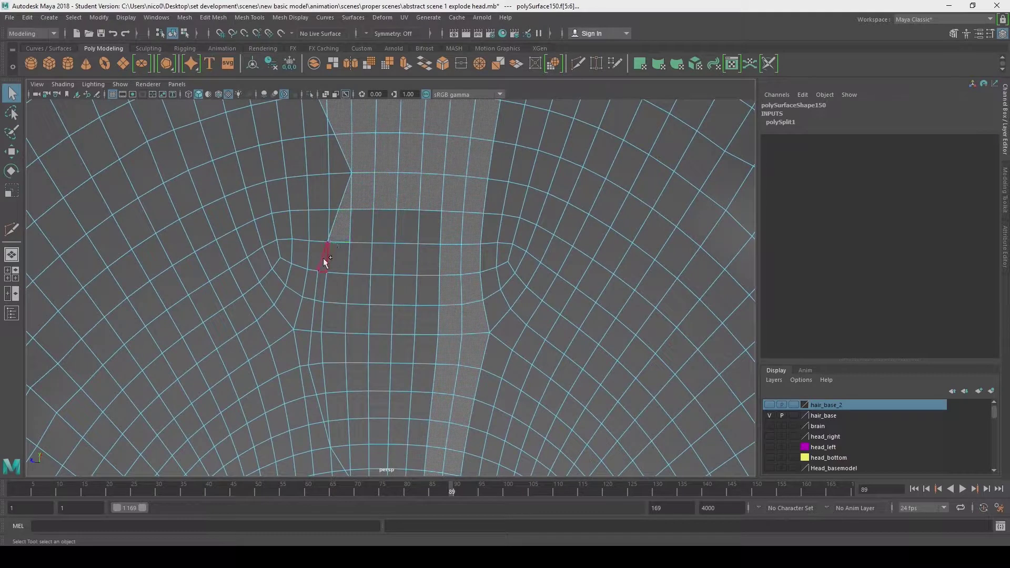
pyautogui.keyDown('alt'); pyautogui.moveTo(330, 427); pyautogui.dragTo(392, 213); pyautogui.keyUp('alt')
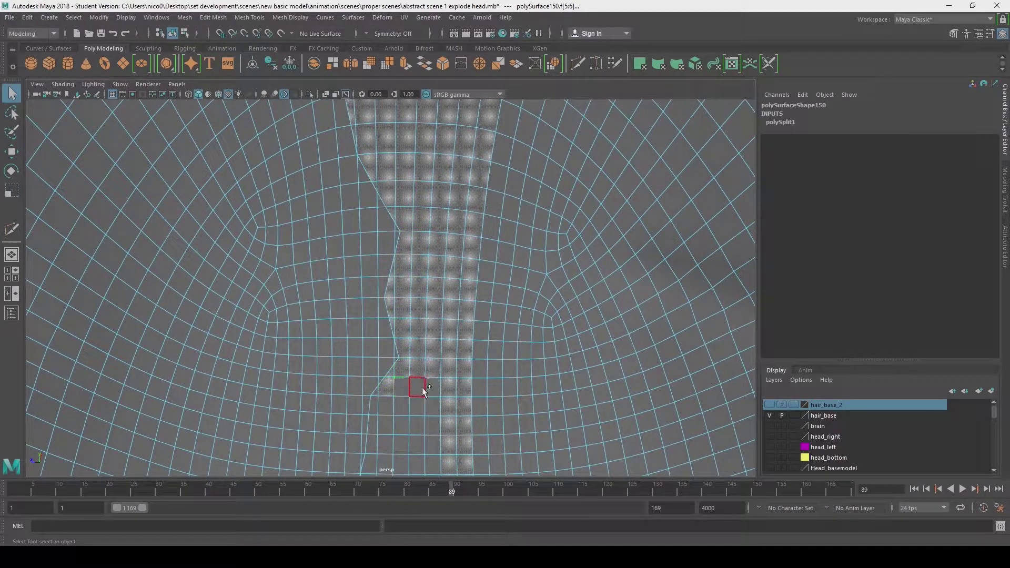
pyautogui.keyDown('alt'); pyautogui.moveTo(372, 445); pyautogui.dragTo(361, 287); pyautogui.keyUp('alt')
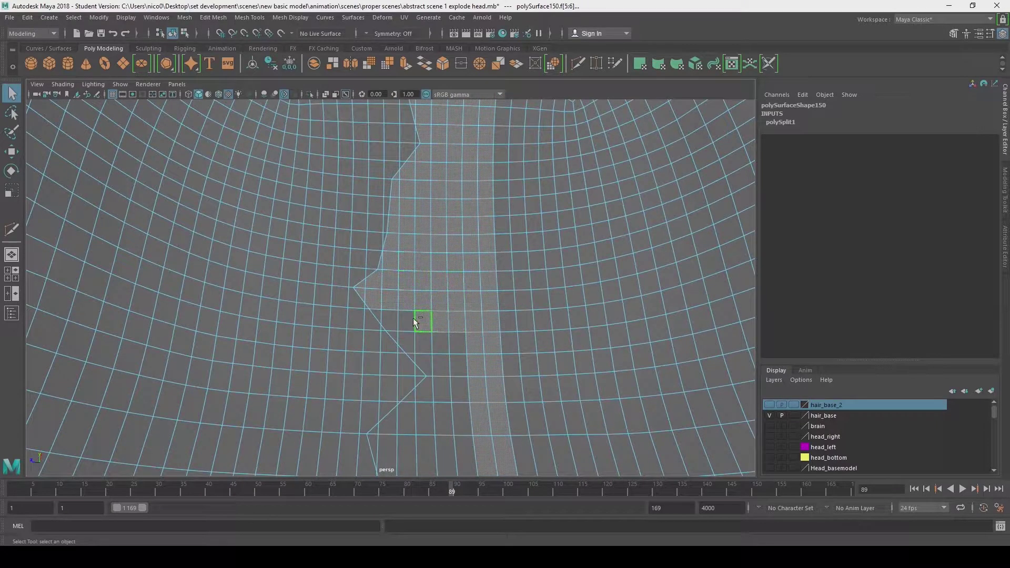
pyautogui.keyDown('alt'); pyautogui.moveTo(437, 443); pyautogui.dragTo(392, 327); pyautogui.keyUp('alt')
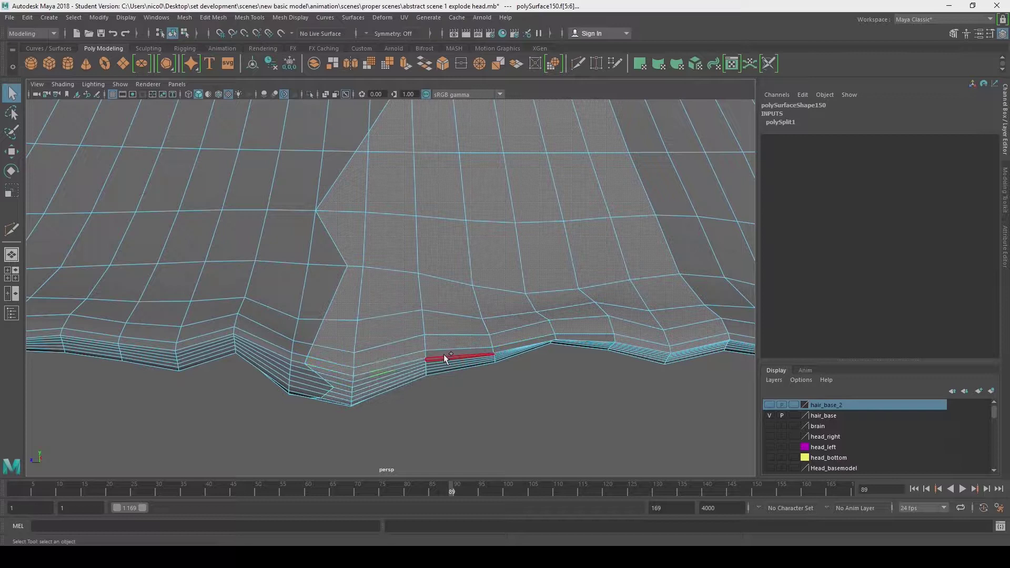
pyautogui.keyDown('alt'); pyautogui.moveTo(588, 345); pyautogui.dragTo(369, 273); pyautogui.keyUp('alt')
# - Continue the face selection along the jagged cut up the outer back and over the top to the front, and delete the strip
pyautogui.keyDown('alt'); pyautogui.moveTo(367, 178); pyautogui.dragTo(405, 444); pyautogui.keyUp('alt')
pyautogui.keyDown('shift'); pyautogui.click(391, 283); pyautogui.keyUp('shift')
pyautogui.keyDown('alt'); pyautogui.moveTo(406, 444); pyautogui.dragTo(386, 339, button='middle'); pyautogui.keyUp('alt')
pyautogui.keyDown('shift'); pyautogui.click(389, 328); pyautogui.keyUp('shift')
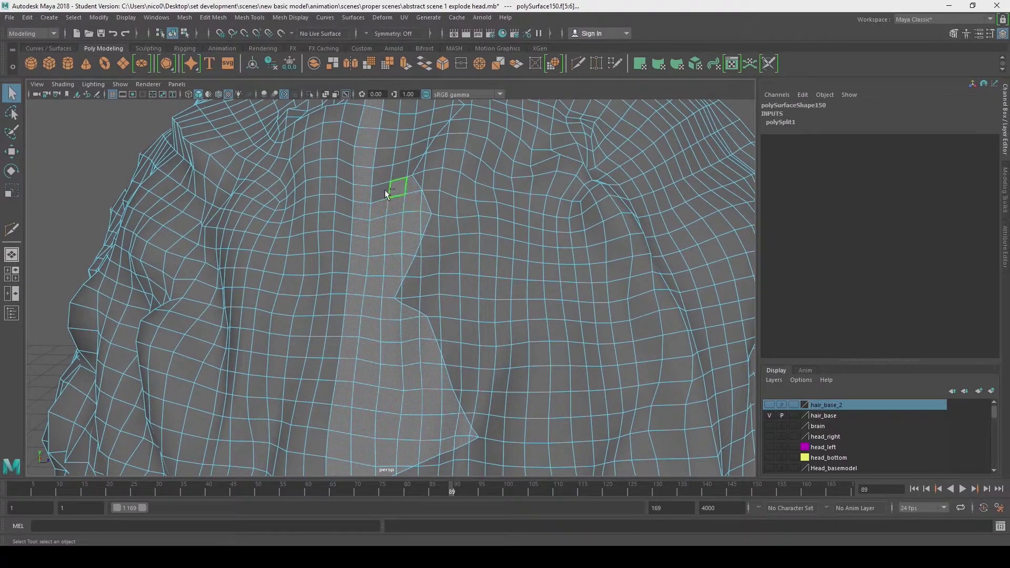
pyautogui.keyDown('alt'); pyautogui.moveTo(386, 193); pyautogui.dragTo(421, 226); pyautogui.keyUp('alt')
pyautogui.keyDown('alt'); pyautogui.moveTo(406, 186); pyautogui.dragTo(448, 337); pyautogui.keyUp('alt')
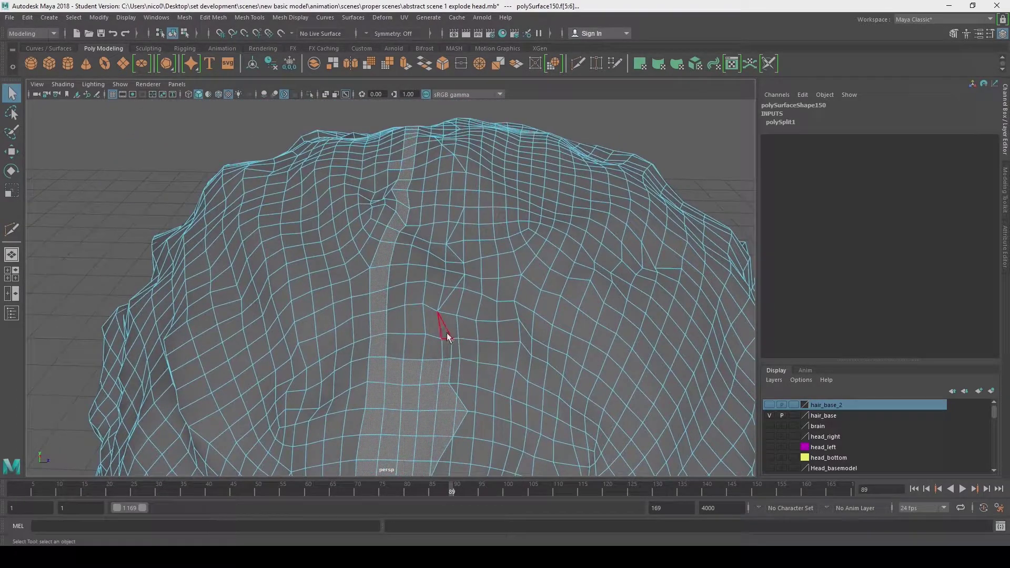
pyautogui.keyDown('alt'); pyautogui.moveTo(443, 181); pyautogui.dragTo(348, 258); pyautogui.keyUp('alt')
pyautogui.scroll(-3, 375, 431)
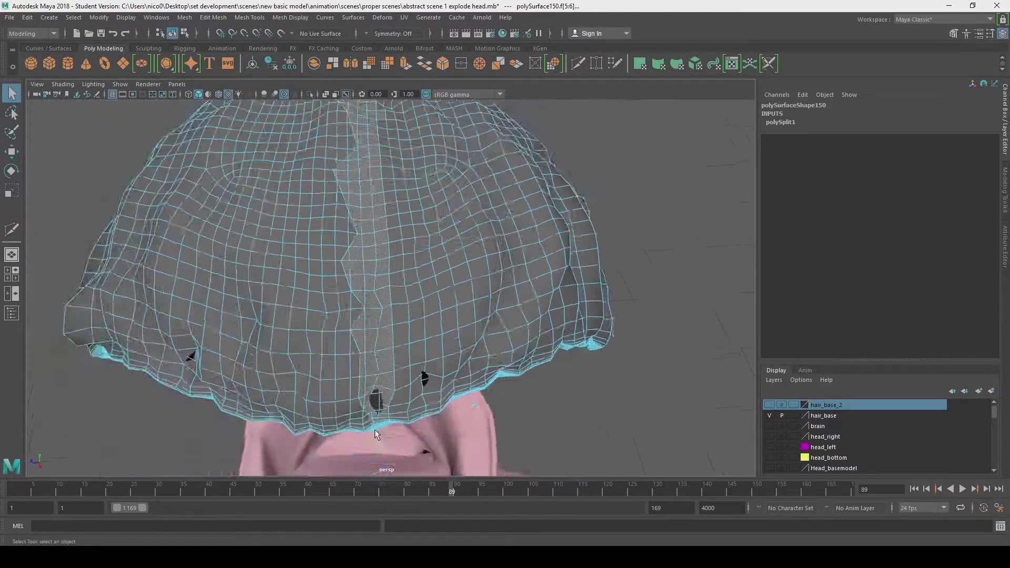
pyautogui.keyDown('alt'); pyautogui.moveTo(374, 429); pyautogui.dragTo(388, 301); pyautogui.keyUp('alt')
pyautogui.press('Delete')
# - Delete the remaining faces on the unwanted side of the jagged cut in the hair_base mesh
pyautogui.scroll(-8, 518, 258)
pyautogui.keyDown('alt'); pyautogui.moveTo(518, 258); pyautogui.dragTo(514, 237); pyautogui.keyUp('alt')
pyautogui.press('Delete')
pyautogui.moveTo(521, 153); pyautogui.dragTo(435, 122)
pyautogui.scroll(5, 431, 323)
pyautogui.press('Delete')
# - Start a face selection on the hair_base_2 mesh along the opposite side of the jagged cut, from the front over the top
pyautogui.keyDown('alt'); pyautogui.moveTo(398, 245); pyautogui.dragTo(358, 297); pyautogui.keyUp('alt')
pyautogui.moveTo(358, 300); pyautogui.dragTo(309, 302, button='right')
pyautogui.scroll(3, 309, 302)
pyautogui.keyDown('alt'); pyautogui.moveTo(309, 302); pyautogui.dragTo(256, 277); pyautogui.keyUp('alt')
pyautogui.click(137, 291)
pyautogui.keyDown('shift'); pyautogui.doubleClick(137, 300); pyautogui.keyUp('shift')
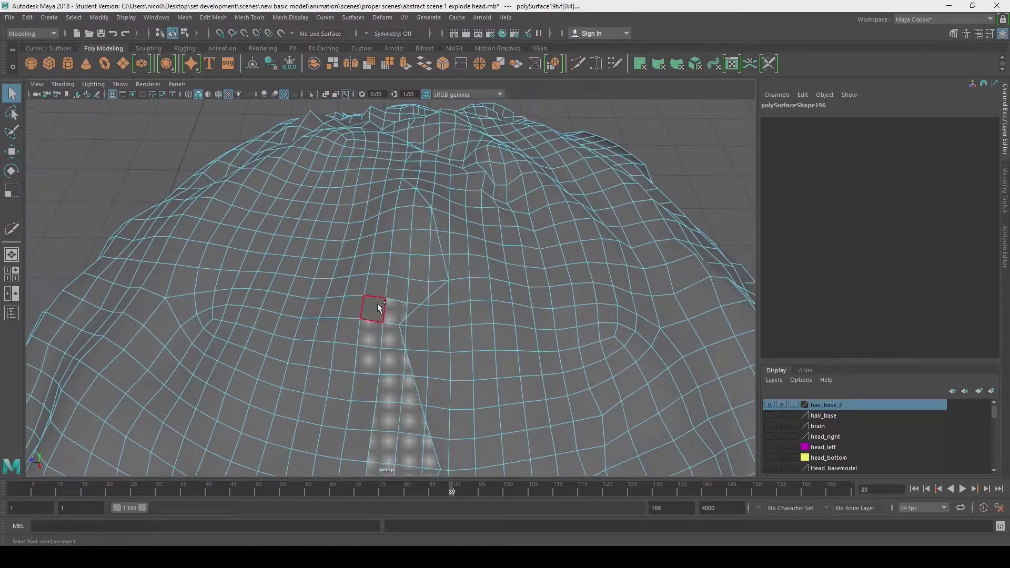
pyautogui.keyDown('shift'); pyautogui.click(413, 250); pyautogui.keyUp('shift')
pyautogui.keyDown('alt'); pyautogui.moveTo(413, 253); pyautogui.dragTo(415, 345); pyautogui.keyUp('alt')
pyautogui.keyDown('shift'); pyautogui.click(415, 344); pyautogui.keyUp('shift')
# - Extend the face selection along the jagged cut down the outer back of the hair_base_2 mesh
pyautogui.keyDown('alt'); pyautogui.moveTo(412, 234); pyautogui.dragTo(385, 254); pyautogui.keyUp('alt')
pyautogui.keyDown('shift'); pyautogui.click(384, 253); pyautogui.keyUp('shift')
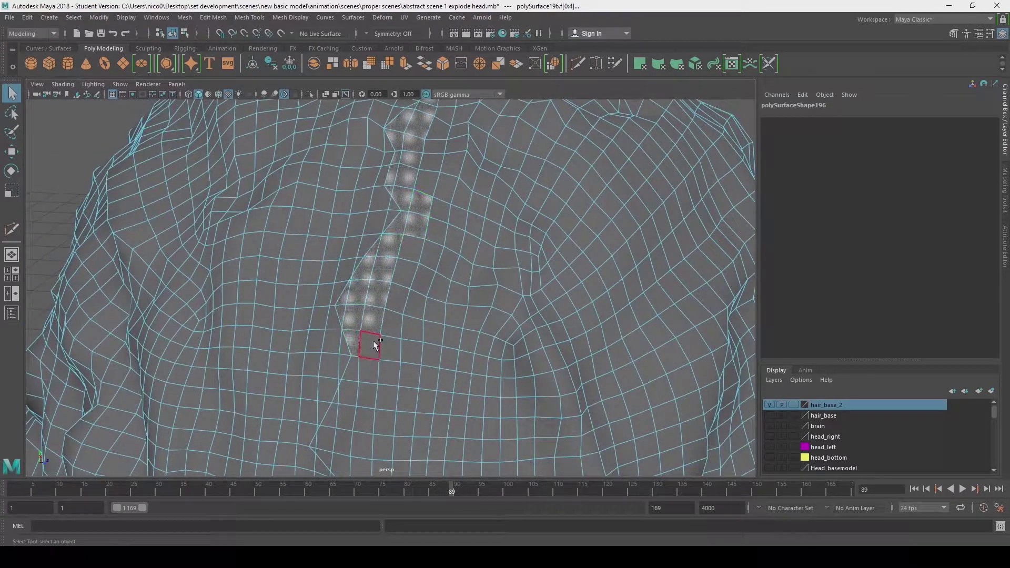
pyautogui.keyDown('alt'); pyautogui.moveTo(374, 345); pyautogui.dragTo(413, 303); pyautogui.keyUp('alt')
pyautogui.keyDown('alt'); pyautogui.moveTo(477, 160); pyautogui.dragTo(470, 308); pyautogui.keyUp('alt')
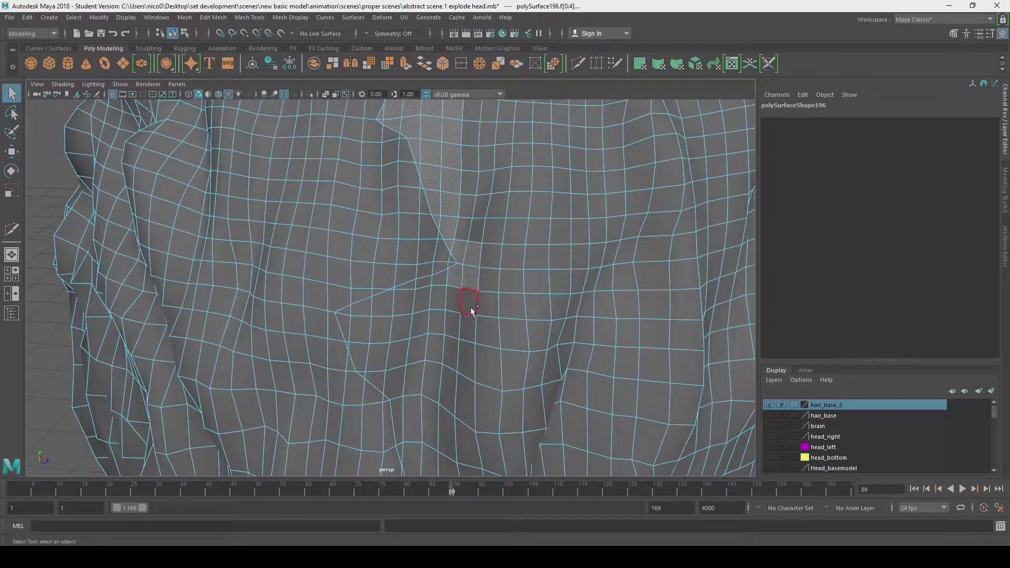
pyautogui.keyDown('alt'); pyautogui.moveTo(402, 447); pyautogui.dragTo(386, 274); pyautogui.keyUp('alt')
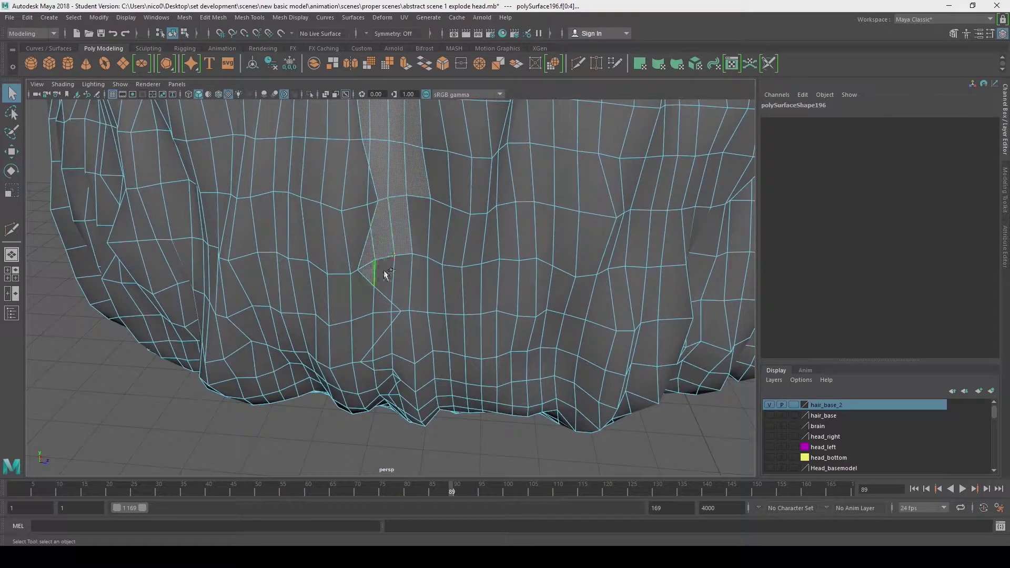
# - Continue the face selection along the cut across the inner surface of hair_base_2 to the front edge, and delete the whole strip
pyautogui.keyDown('alt'); pyautogui.moveTo(421, 368); pyautogui.dragTo(445, 343); pyautogui.keyUp('alt')
pyautogui.keyDown('alt'); pyautogui.moveTo(464, 370); pyautogui.dragTo(400, 295, button='middle'); pyautogui.keyUp('alt')
pyautogui.keyDown('alt'); pyautogui.moveTo(401, 295); pyautogui.dragTo(494, 343, button='right'); pyautogui.keyUp('alt')
pyautogui.keyDown('alt'); pyautogui.moveTo(494, 343); pyautogui.dragTo(291, 233); pyautogui.keyUp('alt')
pyautogui.keyDown('alt'); pyautogui.moveTo(294, 224); pyautogui.dragTo(378, 382, button='middle'); pyautogui.keyUp('alt')
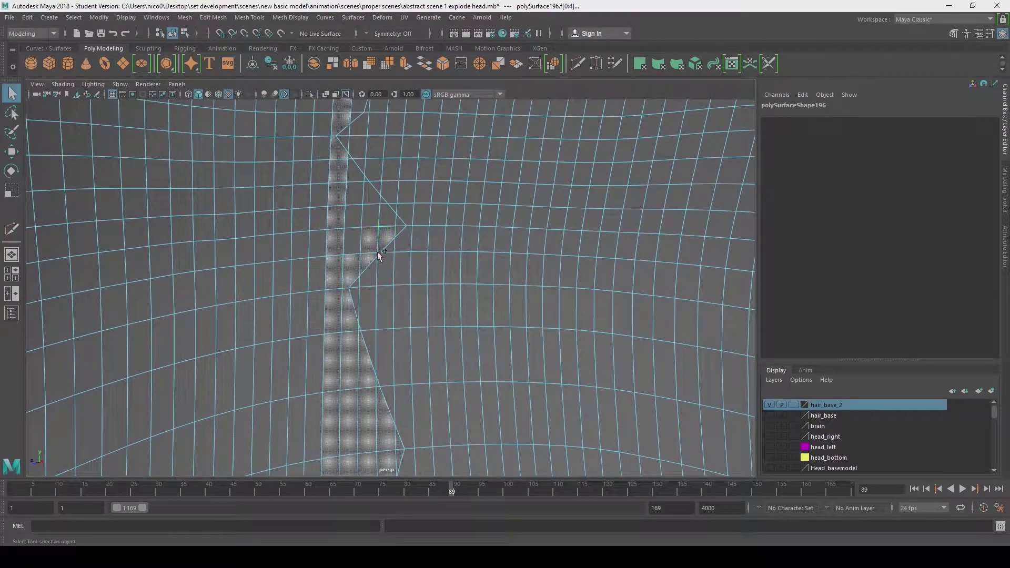
pyautogui.keyDown('alt'); pyautogui.moveTo(353, 238); pyautogui.dragTo(365, 324); pyautogui.keyUp('alt')
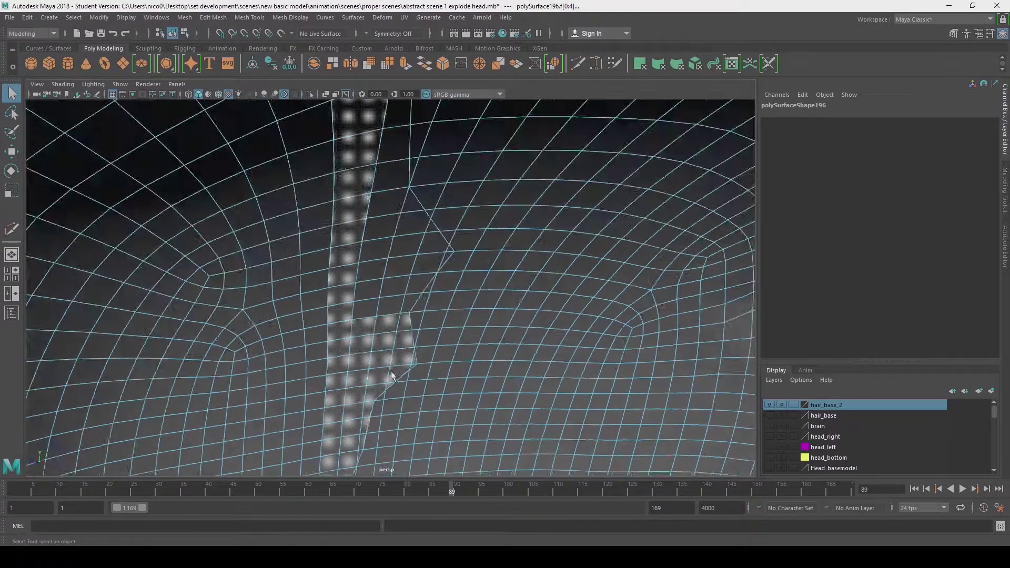
pyautogui.scroll(5, 402, 268)
pyautogui.scroll(-4, 384, 301)
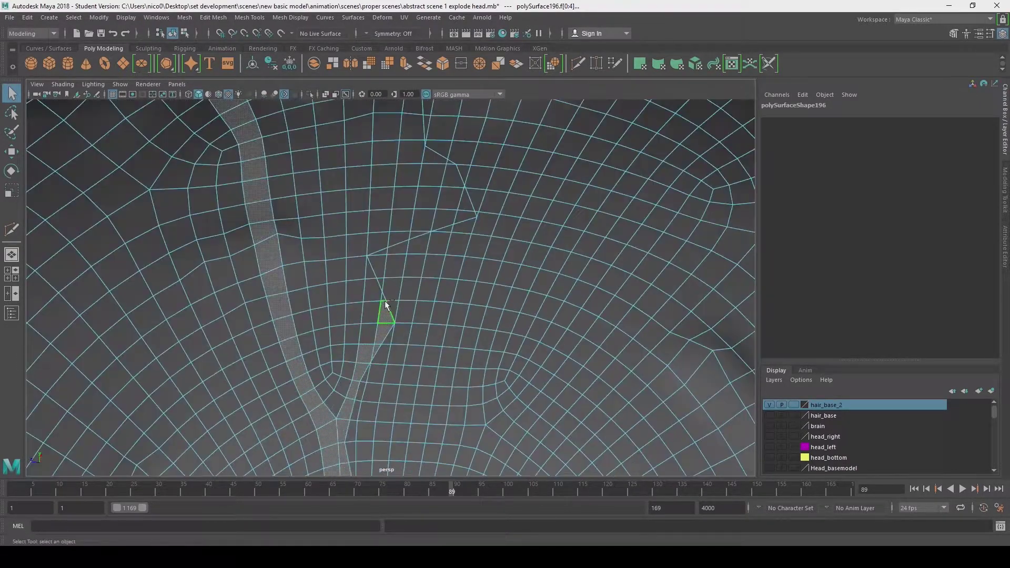
pyautogui.keyDown('alt'); pyautogui.moveTo(342, 333); pyautogui.dragTo(397, 347); pyautogui.keyUp('alt')
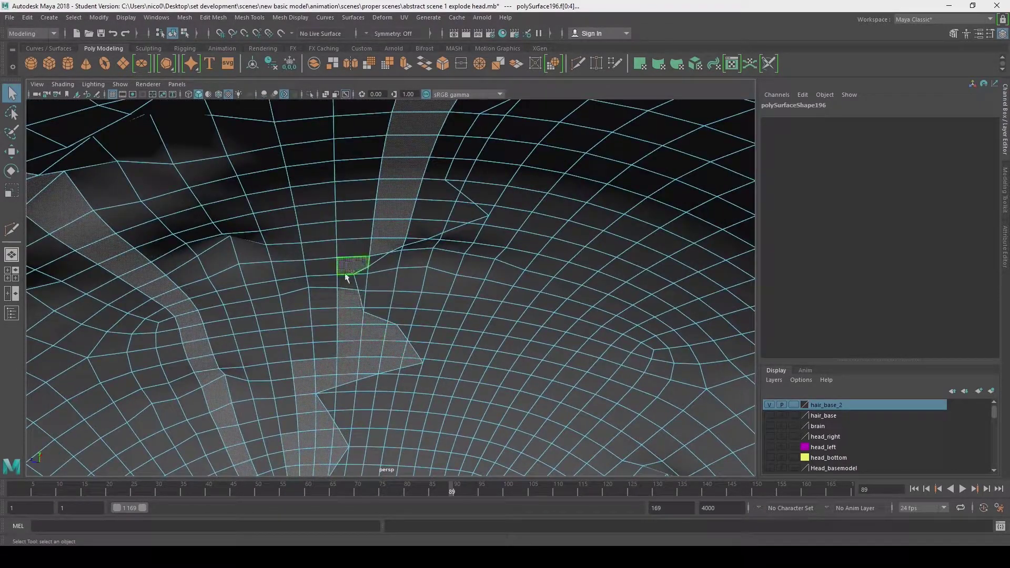
pyautogui.keyDown('alt'); pyautogui.moveTo(329, 328); pyautogui.dragTo(462, 163); pyautogui.keyUp('alt')
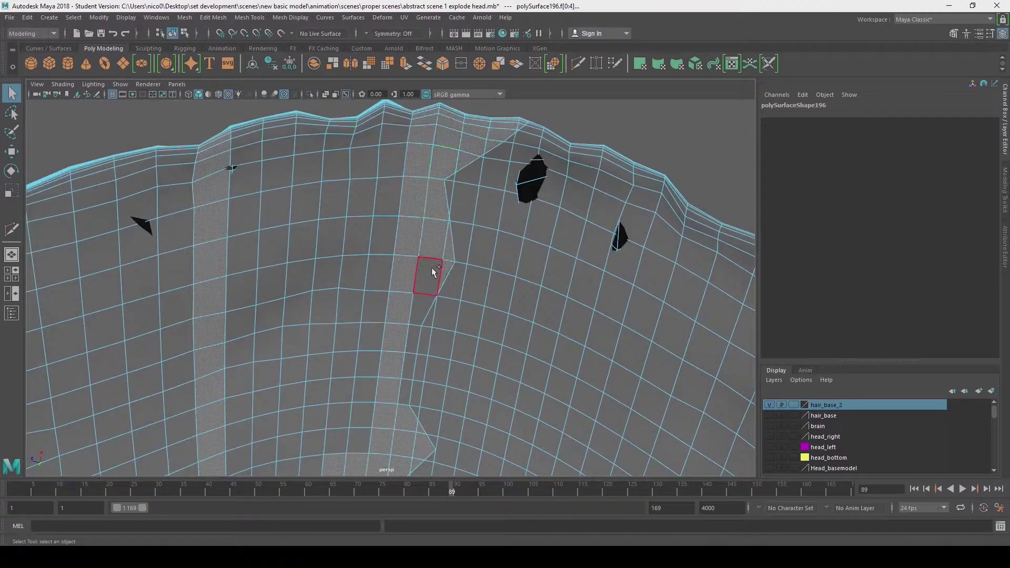
pyautogui.keyDown('shift'); pyautogui.doubleClick(431, 272); pyautogui.keyUp('shift')
pyautogui.keyDown('alt'); pyautogui.moveTo(458, 243); pyautogui.dragTo(419, 408); pyautogui.keyUp('alt')
pyautogui.scroll(-8, 431, 314)
pyautogui.keyDown('alt'); pyautogui.moveTo(431, 313); pyautogui.dragTo(381, 193); pyautogui.keyUp('alt')
pyautogui.press('Delete')
# - Delete the leftover connecting faces and the loose inner and outer strips on the unwanted side of hair_base_2
pyautogui.moveTo(256, 287); pyautogui.dragTo(348, 470)
pyautogui.scroll(6, 411, 295)
pyautogui.keyDown('alt'); pyautogui.moveTo(410, 295); pyautogui.dragTo(474, 329); pyautogui.keyUp('alt')
pyautogui.click(431, 285)
pyautogui.keyDown('shift'); pyautogui.doubleClick(430, 297); pyautogui.keyUp('shift')
pyautogui.keyDown('shift'); pyautogui.click(416, 285); pyautogui.keyUp('shift')
pyautogui.press('Delete')
pyautogui.doubleClick(353, 206)
pyautogui.press('Delete')
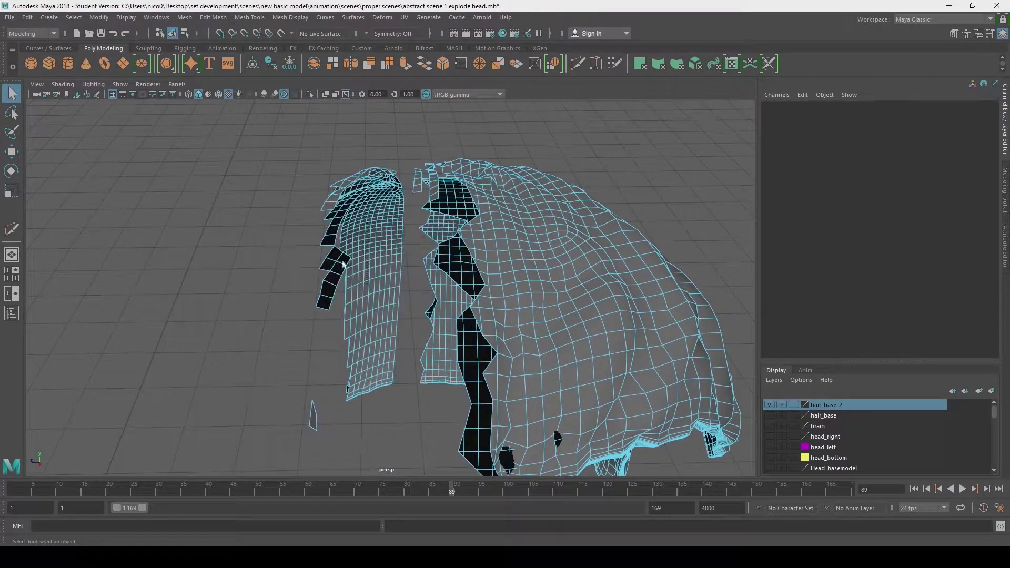
pyautogui.moveTo(254, 118); pyautogui.dragTo(406, 473)
pyautogui.press('Delete')
# - Fill the open border along the jagged cut of the hair_base_2 half and deselect it
pyautogui.keyDown('alt'); pyautogui.moveTo(406, 379); pyautogui.dragTo(363, 263); pyautogui.keyUp('alt')
pyautogui.click(387, 284)
pyautogui.keyDown('shift'); pyautogui.doubleClick(373, 271); pyautogui.keyUp('shift')
pyautogui.keyDown('alt'); pyautogui.moveTo(176, 255); pyautogui.dragTo(315, 237); pyautogui.keyUp('alt')
pyautogui.scroll(-6, 315, 237)
pyautogui.scroll(5, 307, 255)
pyautogui.moveTo(306, 254); pyautogui.dragTo(271, 253, button='right')
pyautogui.scroll(4, 289, 312)
pyautogui.doubleClick(293, 300)
pyautogui.click(185, 17)
pyautogui.click(205, 97)
pyautogui.scroll(-6, 505, 263)
pyautogui.click(626, 231)
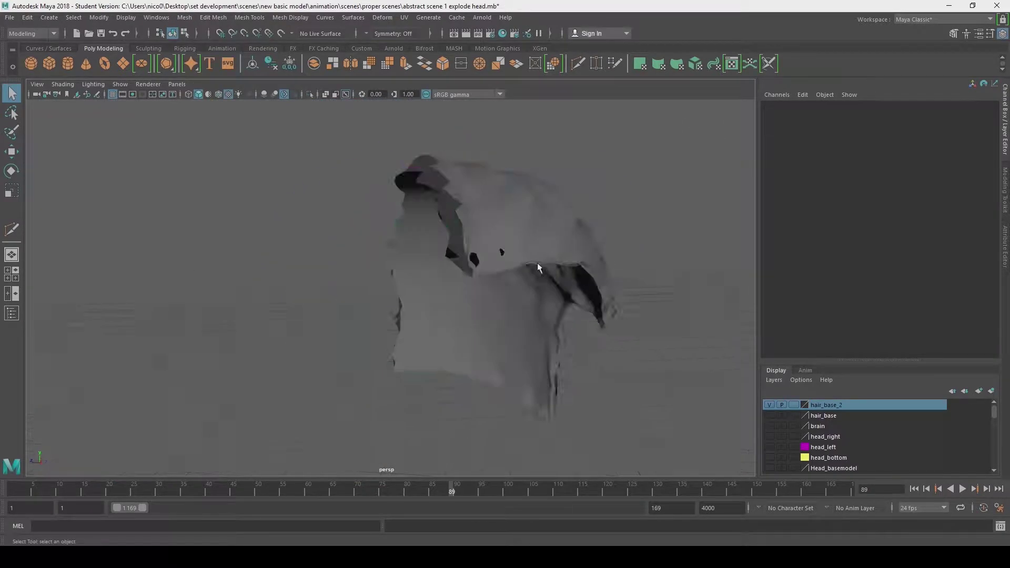
# - Toggle the head and hair layers to compare the pieces, leave them hidden, and save the scene
pyautogui.scroll(-4, 538, 263)
pyautogui.click(770, 437)
pyautogui.keyDown('alt'); pyautogui.moveTo(435, 329); pyautogui.dragTo(474, 295); pyautogui.keyUp('alt')
pyautogui.click(770, 415)
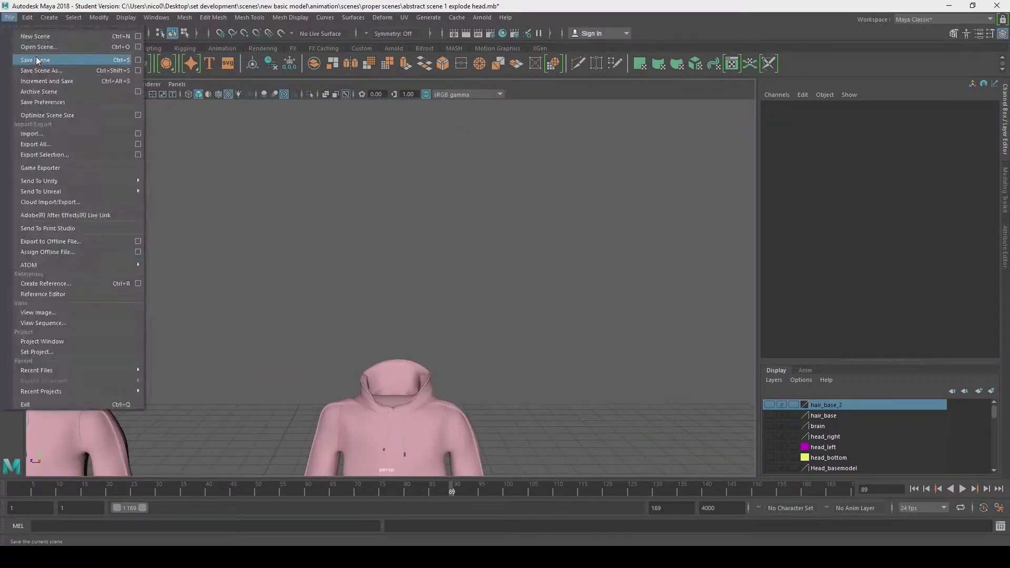
pyautogui.click(31, 47)
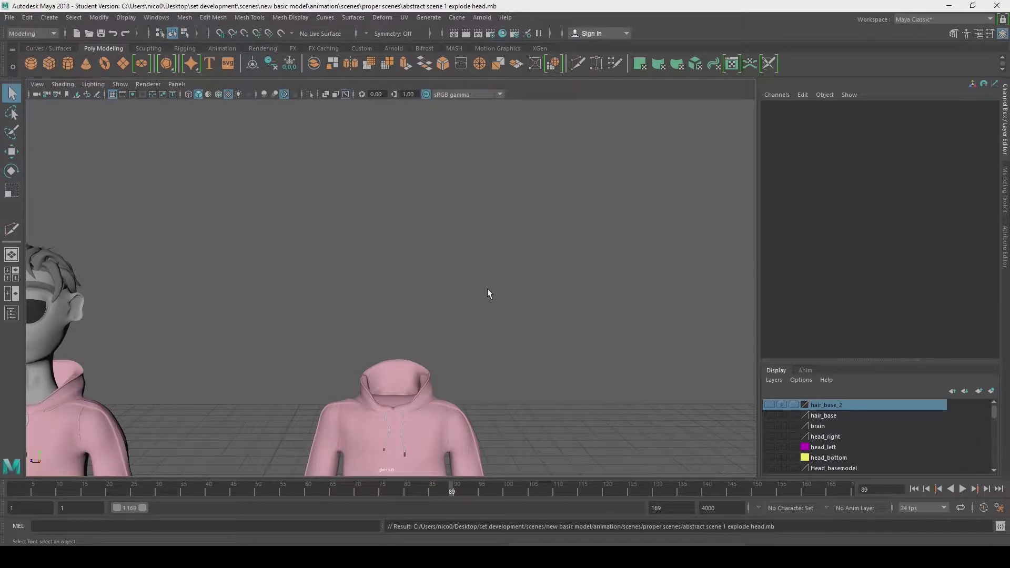
# - Show the hair_base_2 layer with the right head half and check its hair, face and eye pieces by selecting them
pyautogui.click(772, 405)
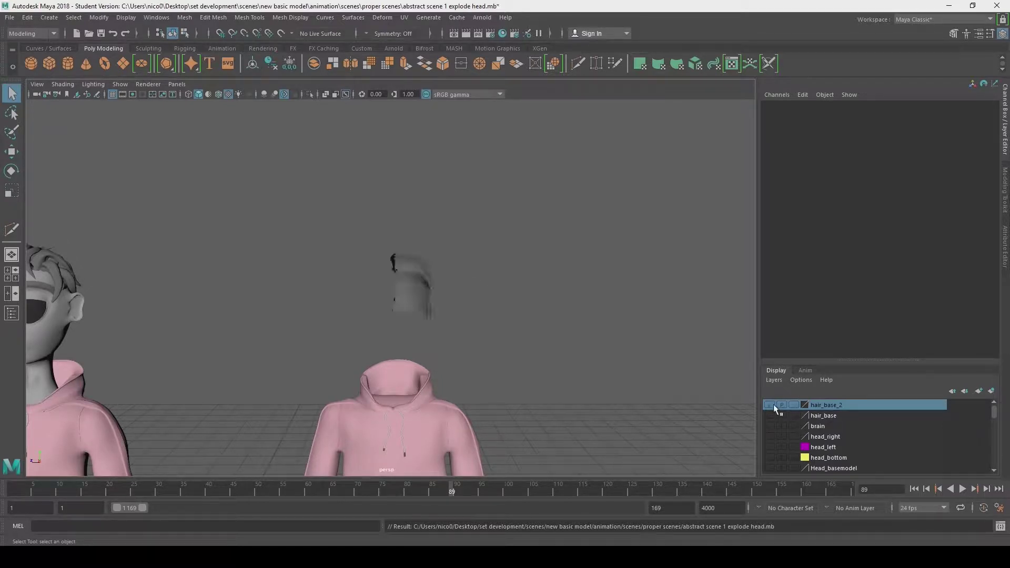
pyautogui.scroll(5, 448, 315)
pyautogui.keyDown('alt'); pyautogui.moveTo(447, 316); pyautogui.dragTo(475, 378); pyautogui.keyUp('alt')
pyautogui.click(405, 284)
pyautogui.keyDown('shift'); pyautogui.click(399, 310); pyautogui.keyUp('shift')
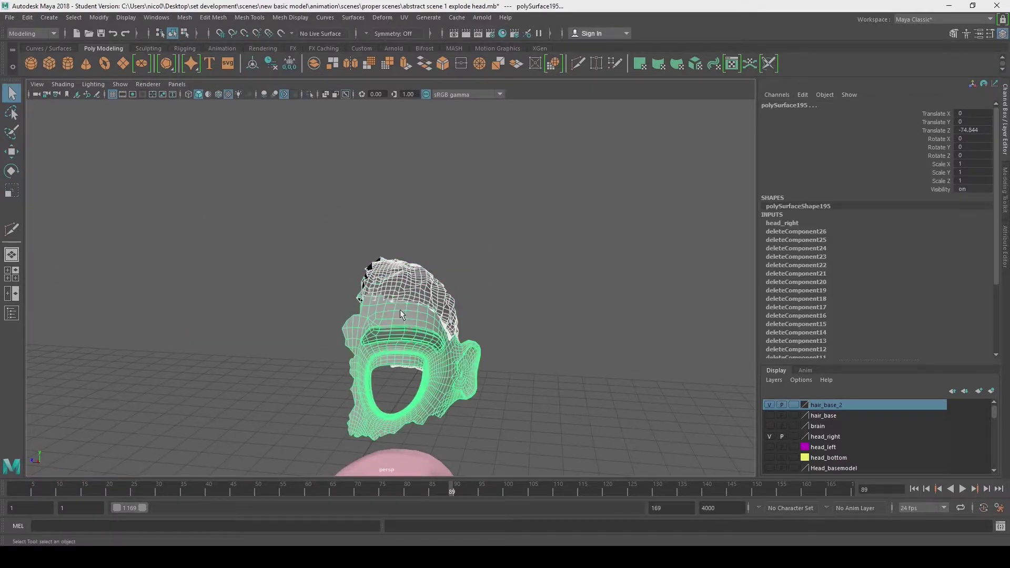
pyautogui.click(552, 316)
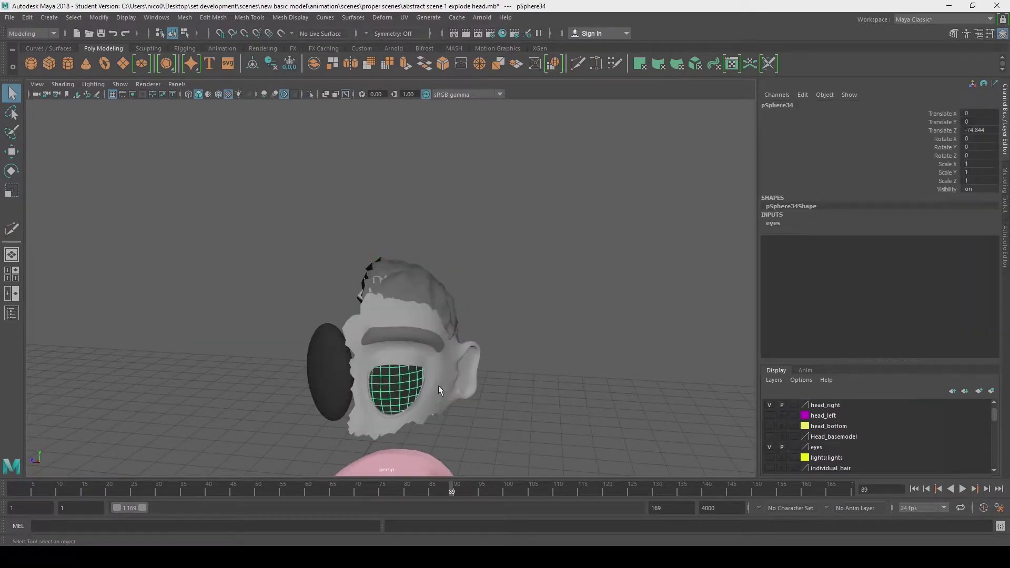
pyautogui.click(545, 364)
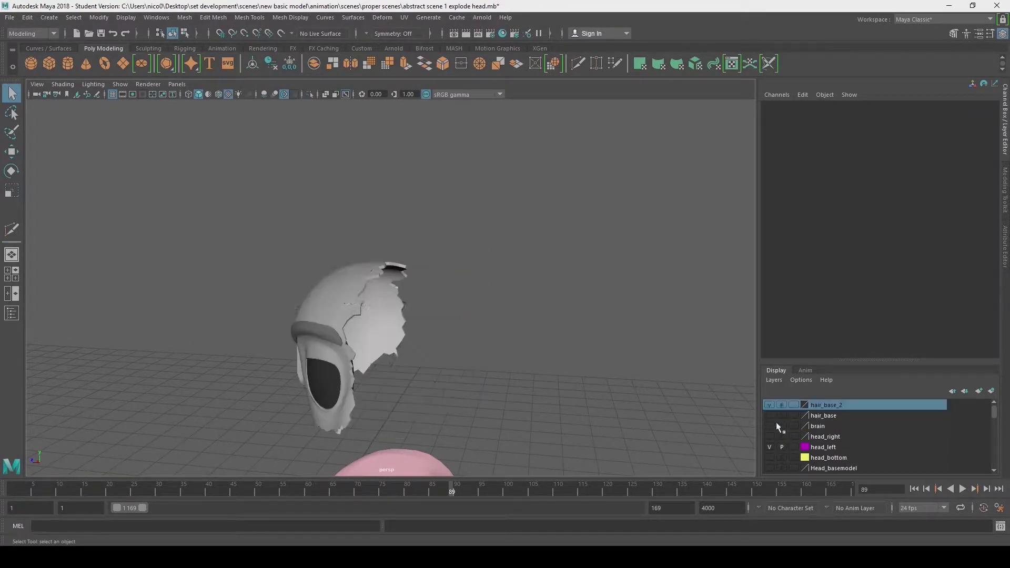
# - Check the left head half by selecting its face, eyebrow and eye pieces
pyautogui.click(334, 315)
pyautogui.click(330, 350)
pyautogui.click(325, 380)
pyautogui.click(492, 378)
pyautogui.keyDown('alt'); pyautogui.moveTo(493, 378); pyautogui.dragTo(473, 362); pyautogui.keyUp('alt')
pyautogui.scroll(-5, 474, 362)
# - Toggle the hair_base, head_left and head_right layers to compare both head halves, and hide head_left again
pyautogui.click(770, 415)
pyautogui.click(770, 447)
pyautogui.scroll(-1, 772, 445)
pyautogui.scroll(1, 771, 446)
pyautogui.click(768, 437)
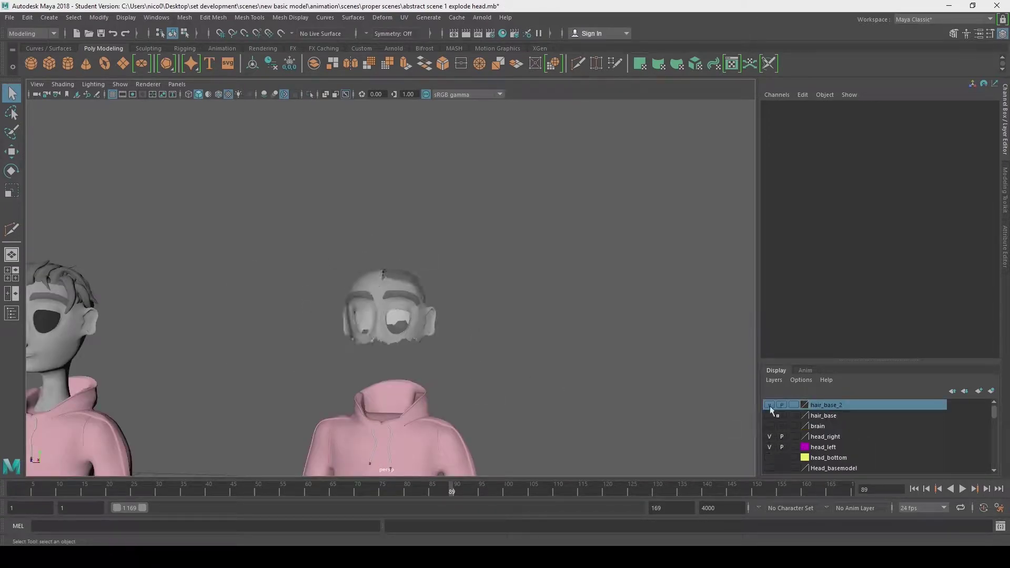
pyautogui.click(769, 447)
# - Select the right head half together with its hair half, look it over and clear the selection
pyautogui.scroll(-1, 771, 441)
pyautogui.scroll(5, 421, 321)
pyautogui.moveTo(421, 321)
pyautogui.keyDown('alt'); pyautogui.mouseDown()
pyautogui.moveTo(447, 295)
pyautogui.moveTo(403, 314)
pyautogui.mouseUp(); pyautogui.keyUp('alt')
pyautogui.click(403, 314)
pyautogui.keyDown('shift'); pyautogui.click(363, 284); pyautogui.keyUp('shift')
pyautogui.keyDown('alt'); pyautogui.moveTo(363, 284); pyautogui.dragTo(321, 266); pyautogui.keyUp('alt')
pyautogui.click(217, 243)
# - Toggle the hair_base layer, box-select the displayed head pieces and combine them into one mesh
pyautogui.click(769, 415)
pyautogui.keyDown('alt'); pyautogui.moveTo(615, 316); pyautogui.dragTo(532, 273); pyautogui.keyUp('alt')
pyautogui.moveTo(574, 336); pyautogui.dragTo(358, 140)
pyautogui.click(184, 18)
pyautogui.click(214, 55)
pyautogui.click(769, 405)
pyautogui.keyDown('alt'); pyautogui.moveTo(616, 339); pyautogui.dragTo(570, 349); pyautogui.keyUp('alt')
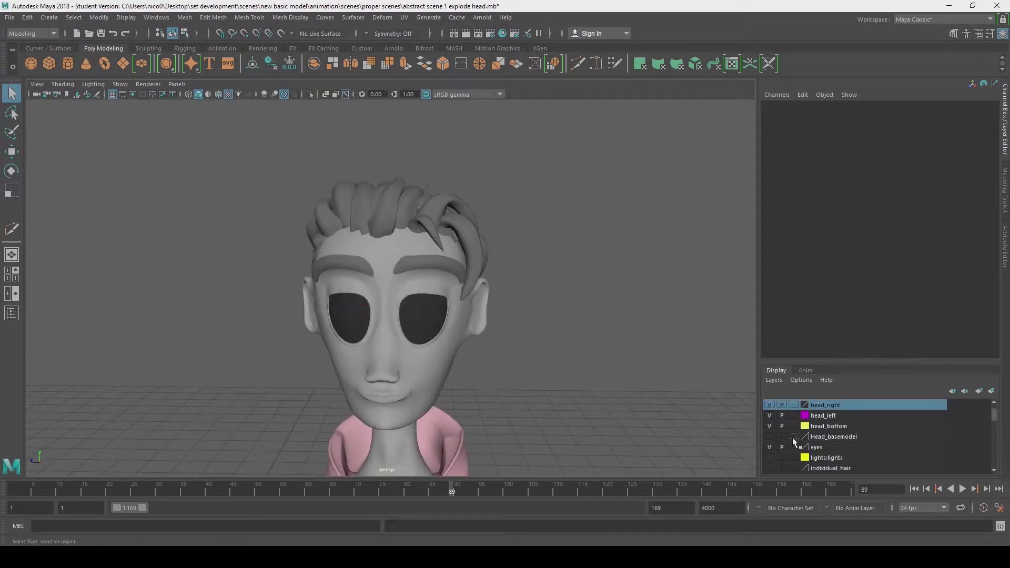
# - Select the whole head of the second character and delete its construction history
pyautogui.scroll(-3, 776, 443)
pyautogui.click(605, 248)
pyautogui.keyDown('alt'); pyautogui.moveTo(606, 247); pyautogui.dragTo(273, 289); pyautogui.keyUp('alt')
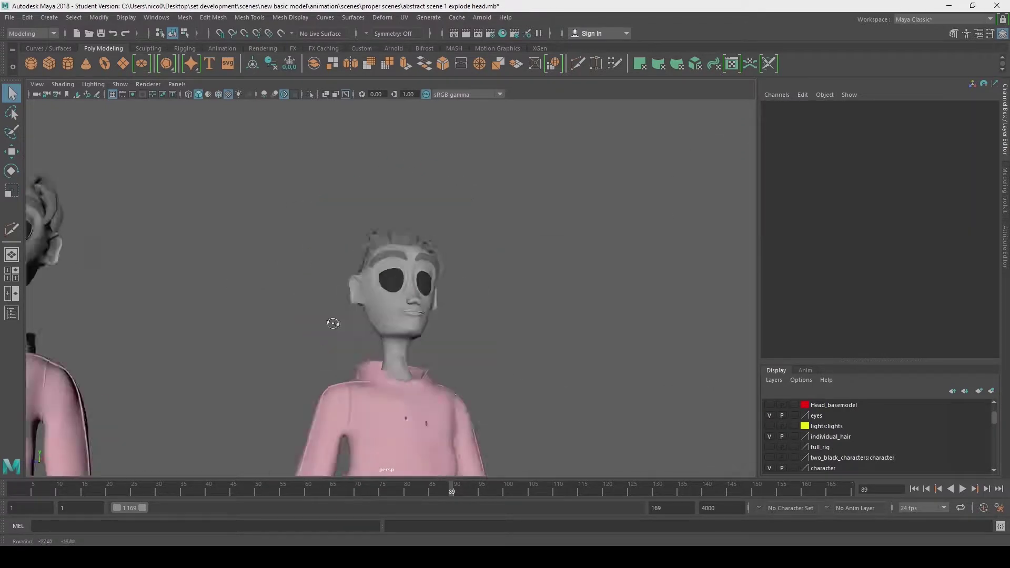
pyautogui.scroll(-3, 326, 355)
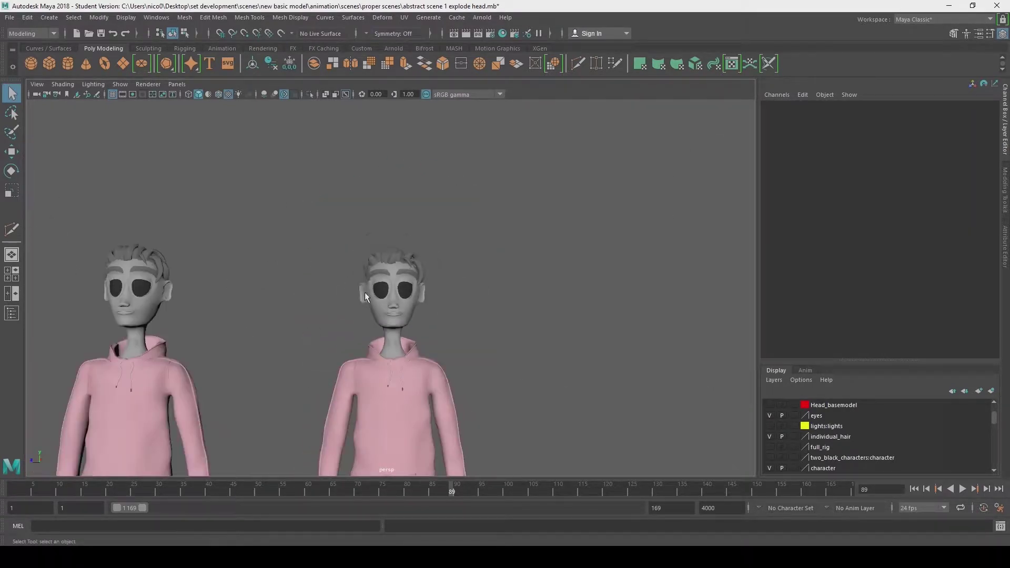
pyautogui.moveTo(452, 221); pyautogui.dragTo(331, 400)
pyautogui.click(27, 17)
pyautogui.moveTo(132, 141)
pyautogui.click(175, 151)
# - Hide the head_right and brain layers and view the remaining bottom head piece beside the intact character
pyautogui.click(769, 436)
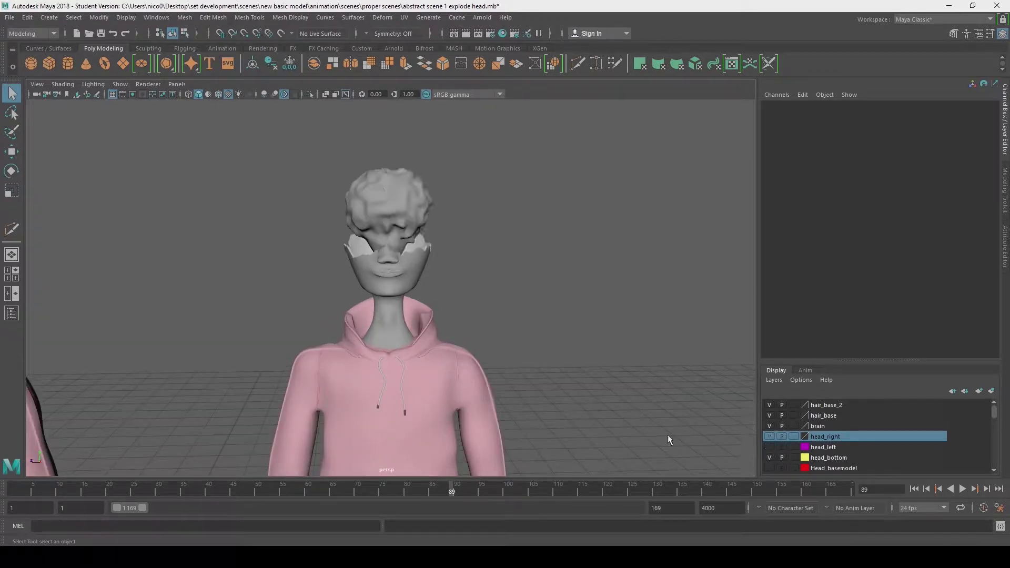
pyautogui.keyDown('alt'); pyautogui.moveTo(668, 434); pyautogui.dragTo(657, 355); pyautogui.keyUp('alt')
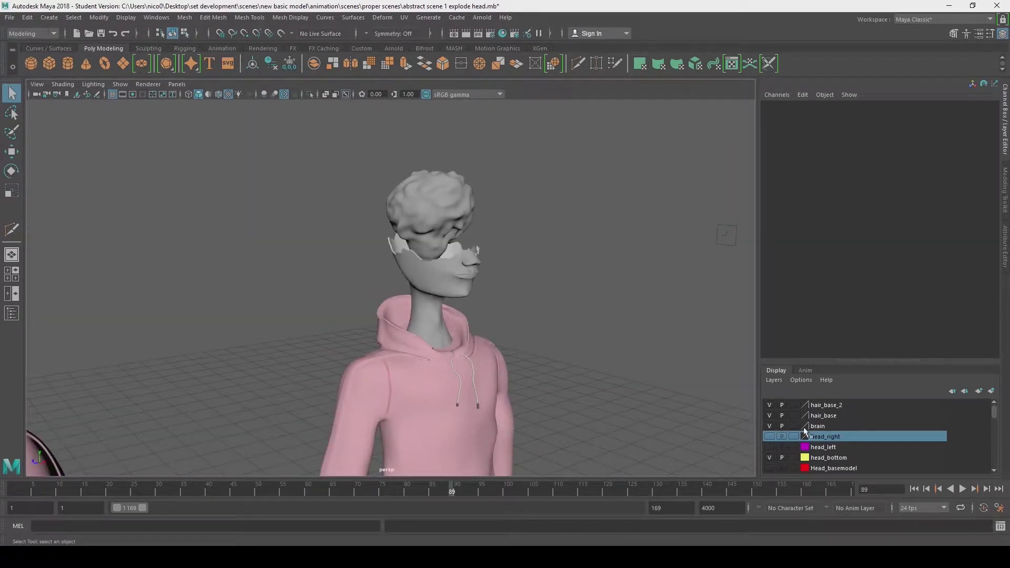
pyautogui.click(770, 425)
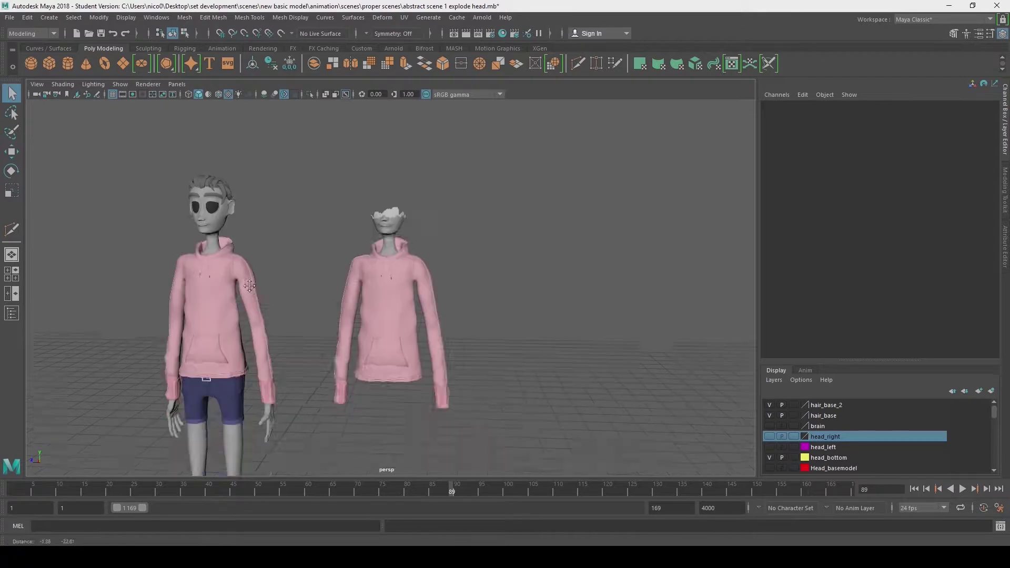
pyautogui.keyDown('alt'); pyautogui.moveTo(249, 286); pyautogui.dragTo(200, 237, button='middle'); pyautogui.keyUp('alt')
pyautogui.keyDown('alt'); pyautogui.moveTo(200, 237); pyautogui.dragTo(213, 255); pyautogui.keyUp('alt')
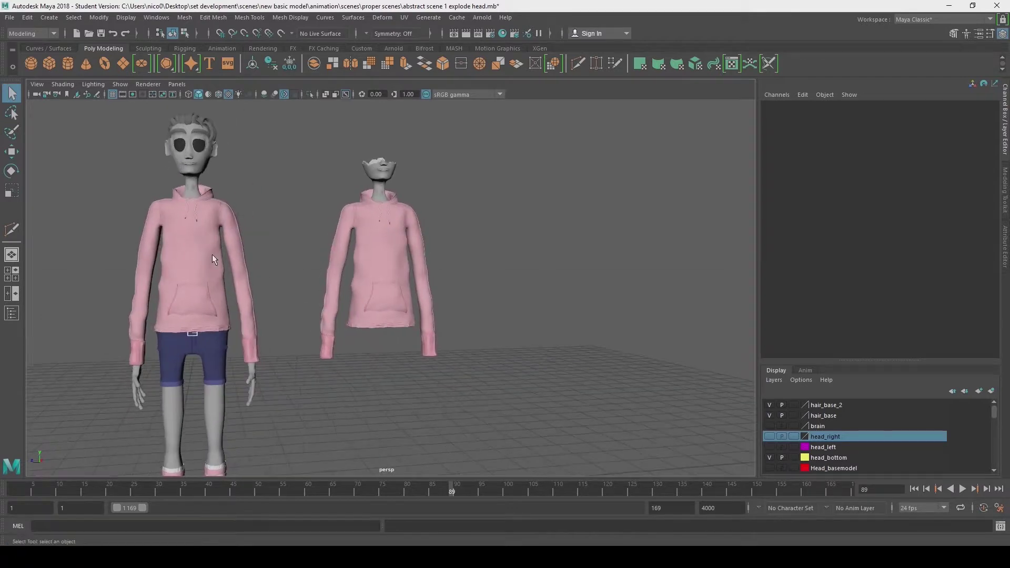
# - Show the full_rig layer and move the rigged character with its master control circle to behind the second character
pyautogui.click(770, 415)
pyautogui.moveTo(251, 352)
pyautogui.keyDown('alt'); pyautogui.mouseDown()
pyautogui.moveTo(335, 372)
pyautogui.moveTo(257, 366)
pyautogui.mouseUp(); pyautogui.keyUp('alt')
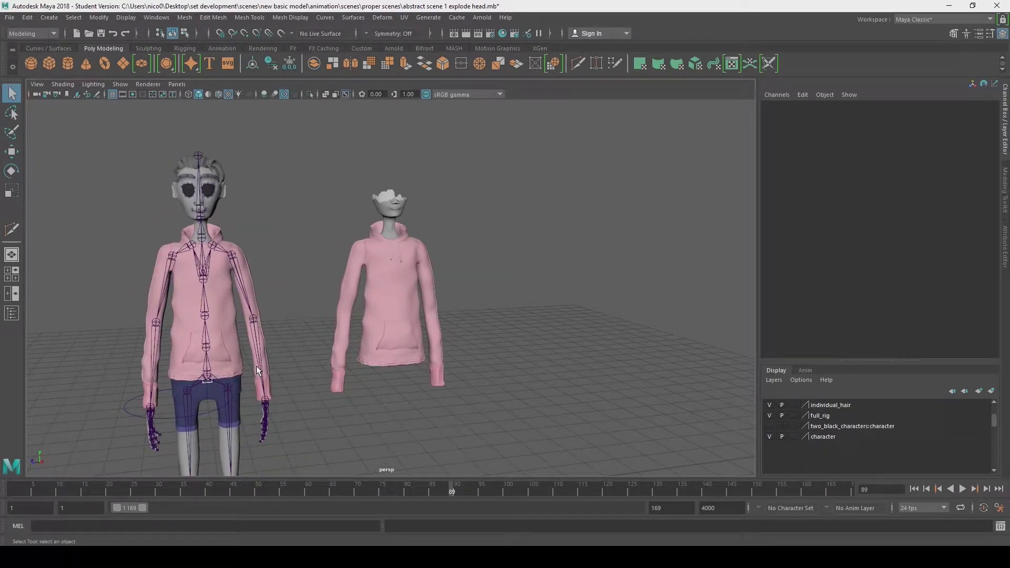
pyautogui.click(228, 404)
pyautogui.press('space')
pyautogui.moveTo(316, 371); pyautogui.dragTo(305, 324)
pyautogui.press('space')
pyautogui.keyDown('alt'); pyautogui.moveTo(300, 323); pyautogui.dragTo(289, 223); pyautogui.keyUp('alt')
pyautogui.press('space')
pyautogui.scroll(-4, 292, 221)
pyautogui.keyDown('alt'); pyautogui.moveTo(346, 282); pyautogui.dragTo(348, 180, button='middle'); pyautogui.keyUp('alt')
pyautogui.press('w')
pyautogui.moveTo(415, 396); pyautogui.dragTo(271, 113)
# - Show the head_left, head_right and brain layers so the second character's head is complete
pyautogui.press('space')
pyautogui.press('space')
pyautogui.scroll(-8, 415, 310)
pyautogui.press('space')
pyautogui.press('space')
pyautogui.moveTo(415, 258)
pyautogui.keyDown('alt'); pyautogui.mouseDown()
pyautogui.moveTo(346, 261)
pyautogui.moveTo(489, 273)
pyautogui.moveTo(400, 274)
pyautogui.mouseUp(); pyautogui.keyUp('alt')
pyautogui.click(770, 447)
pyautogui.click(770, 427)
# - Rotate the rear character's right arm joint forward to about -91.989 on Z and -6.355 on Y
pyautogui.scroll(3, 390, 253)
pyautogui.click(336, 272)
pyautogui.press('e')
pyautogui.moveTo(242, 277); pyautogui.dragTo(241, 269)
pyautogui.hotkey('ctrl', 'z')
pyautogui.hotkey('ctrl', 'z')
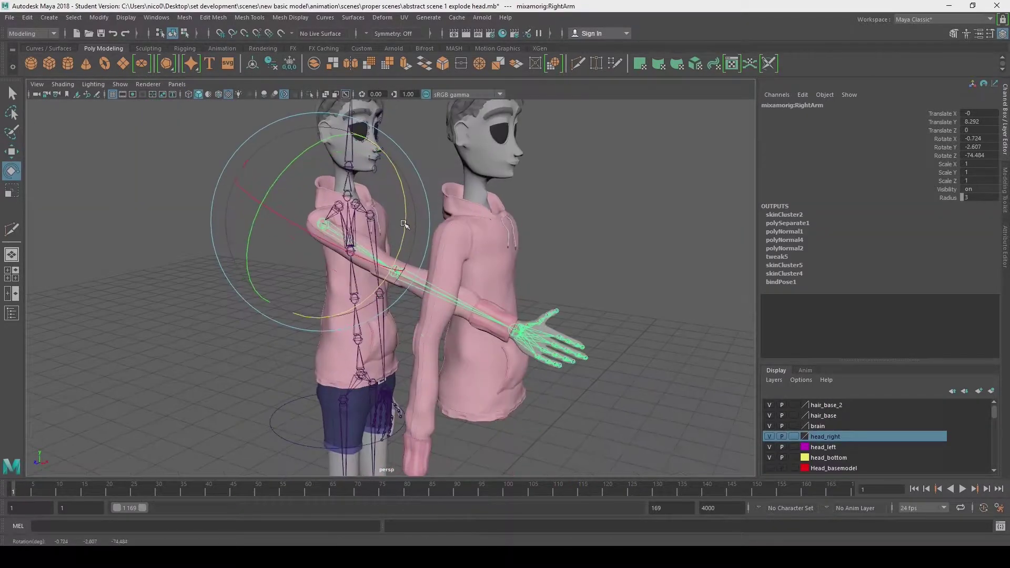
pyautogui.hotkey('ctrl', 'z')
pyautogui.hotkey('ctrl', 'z')
pyautogui.hotkey('ctrl', 'z')
pyautogui.hotkey('ctrl', 'z')
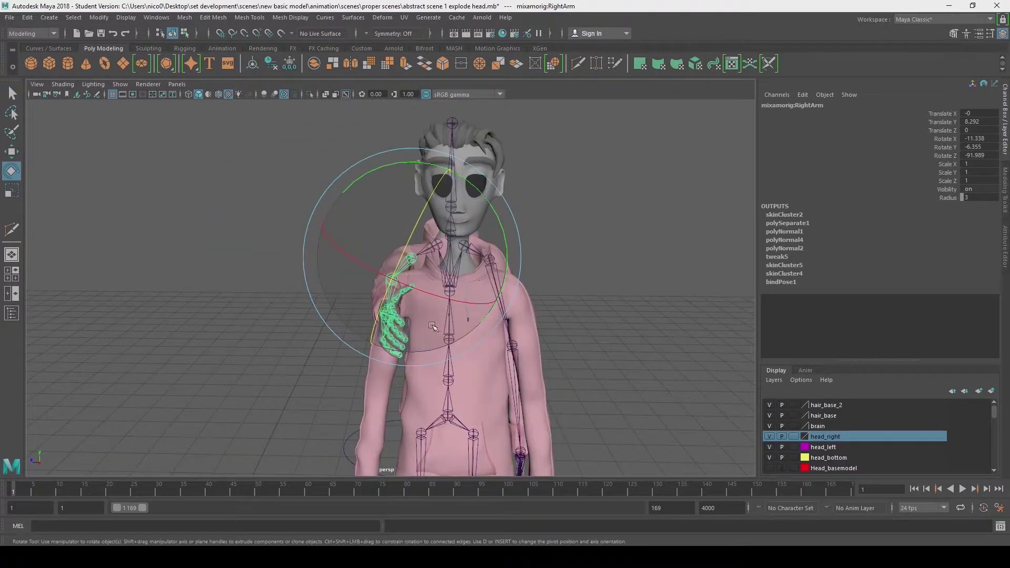
# - Bend the right forearm joint to about -37.884 on Z, bringing the hand up to the front character's face
pyautogui.hotkey('ctrl', 'z')
pyautogui.hotkey('ctrl', 'z')
pyautogui.hotkey('ctrl', 'z')
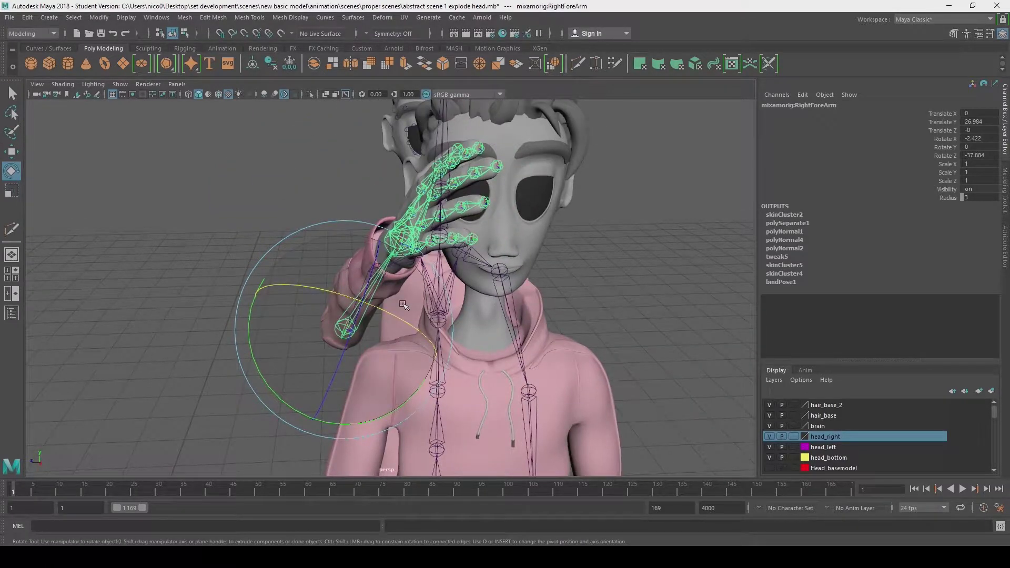
# - Move the whole rig with its control circle to about X 241.06 and Z -203.57, closer behind the front character
pyautogui.hotkey('ctrl', 'z')
pyautogui.hotkey('ctrl', 'z')
pyautogui.hotkey('ctrl', 'z')
pyautogui.hotkey('ctrl', 'z')
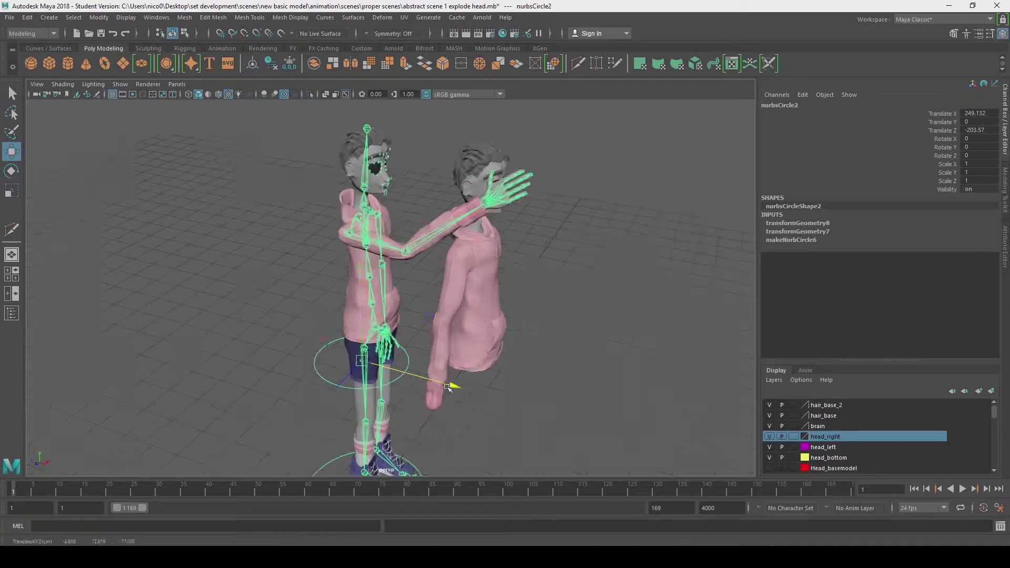
pyautogui.hotkey('ctrl', 'z')
pyautogui.hotkey('ctrl', 'z')
pyautogui.hotkey('ctrl', 'z')
pyautogui.hotkey('ctrl', 'z')
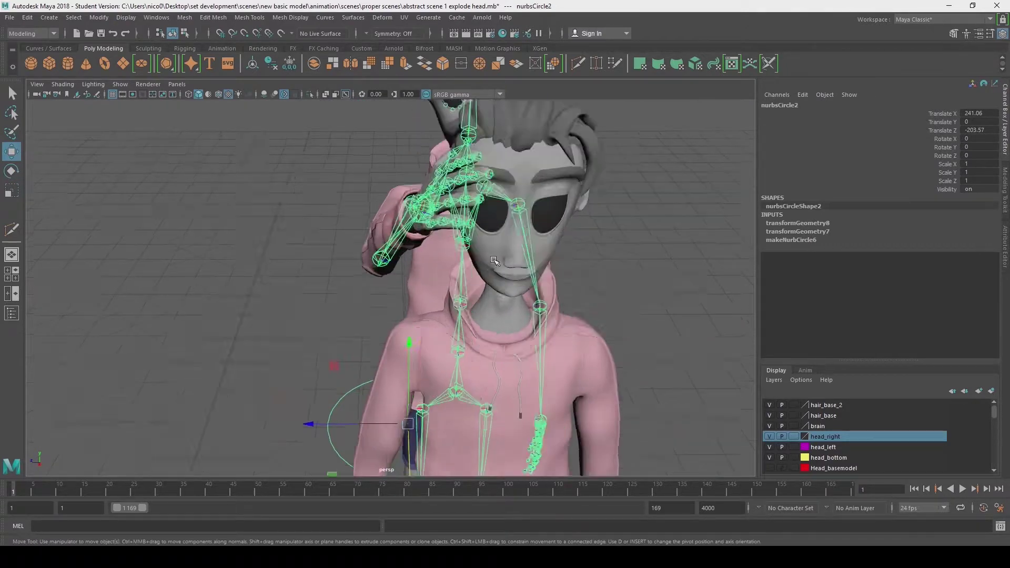
# - Rotate the right forearm joint to about -2.417 on X and -34.072 on Z
pyautogui.hotkey('ctrl', 'z')
pyautogui.hotkey('ctrl', 'z')
pyautogui.hotkey('ctrl', 'z')
pyautogui.hotkey('ctrl', 'z')
pyautogui.hotkey('ctrl', 'z')
pyautogui.hotkey('ctrl', 'z')
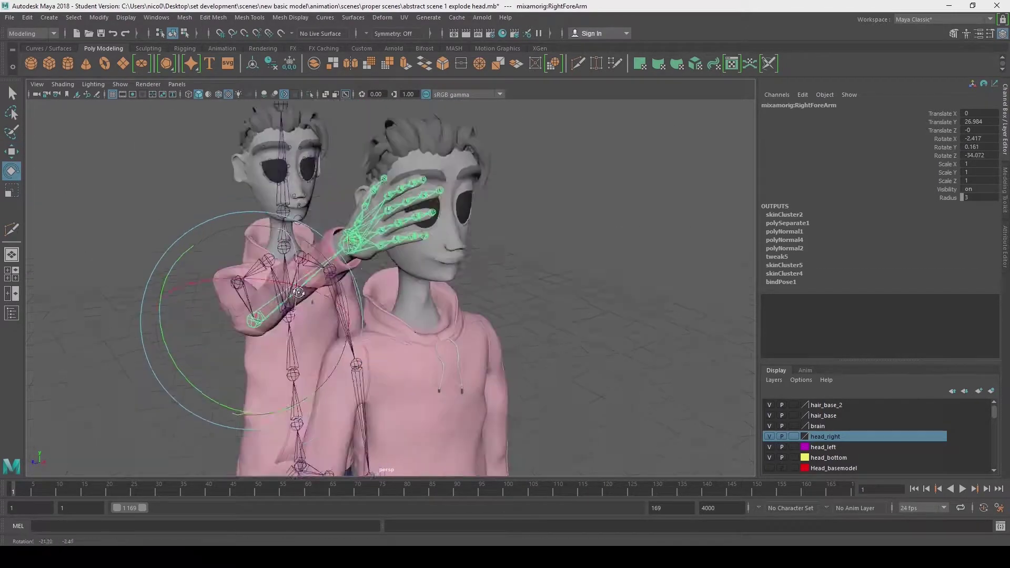
# - Turn the right hand joint to about 14.599 on Y so the palm follows the side of the face
pyautogui.hotkey('ctrl', 'z')
pyautogui.hotkey('ctrl', 'z')
pyautogui.hotkey('ctrl', 'z')
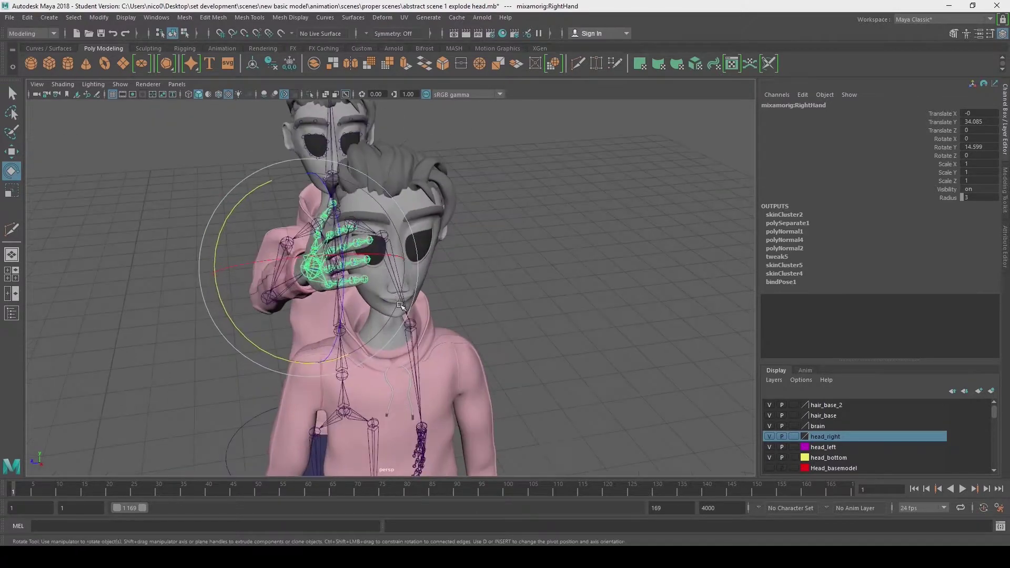
# - Fine-tune the right forearm joint to about -1.283 on X and -31.863 on Z
pyautogui.hotkey('ctrl', 'z')
pyautogui.hotkey('ctrl', 'z')
pyautogui.keyDown('alt'); pyautogui.moveTo(311, 223); pyautogui.dragTo(409, 287); pyautogui.keyUp('alt')
pyautogui.moveTo(408, 287); pyautogui.dragTo(400, 299)
pyautogui.hotkey('ctrl', 'z')
pyautogui.hotkey('ctrl', 'z')
pyautogui.hotkey('ctrl', 'z')
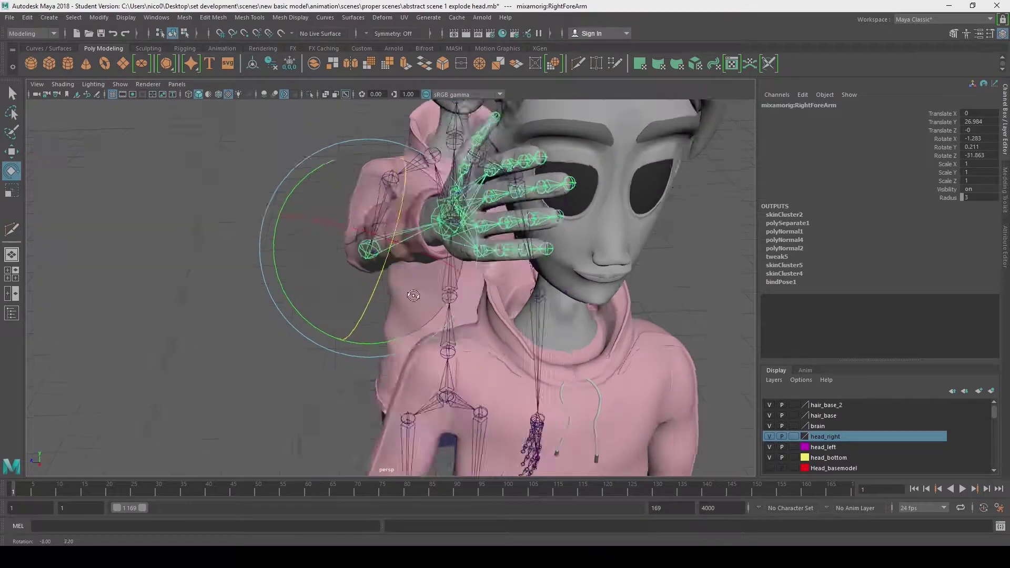
# - Rotate the right upper arm joint to about -15.069 on X and check the hand against the head from several angles
pyautogui.hotkey('ctrl', 'z')
pyautogui.hotkey('ctrl', 'z')
pyautogui.hotkey('ctrl', 'z')
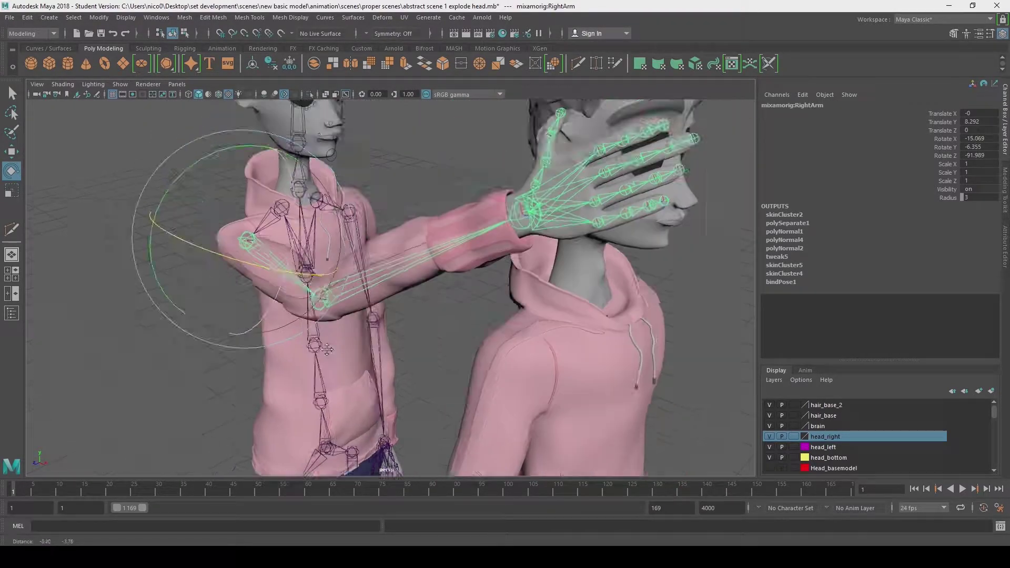
pyautogui.hotkey('ctrl', 'z')
pyautogui.hotkey('ctrl', 'z')
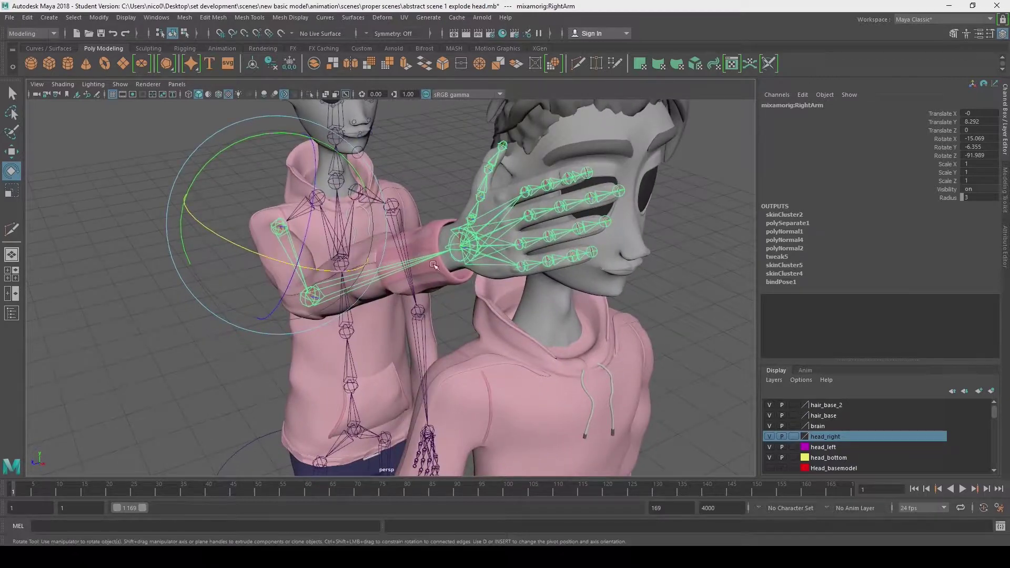
pyautogui.hotkey('ctrl', 'z')
pyautogui.hotkey('ctrl', 'z')
pyautogui.hotkey('ctrl', 'z')
pyautogui.hotkey('ctrl', 'z')
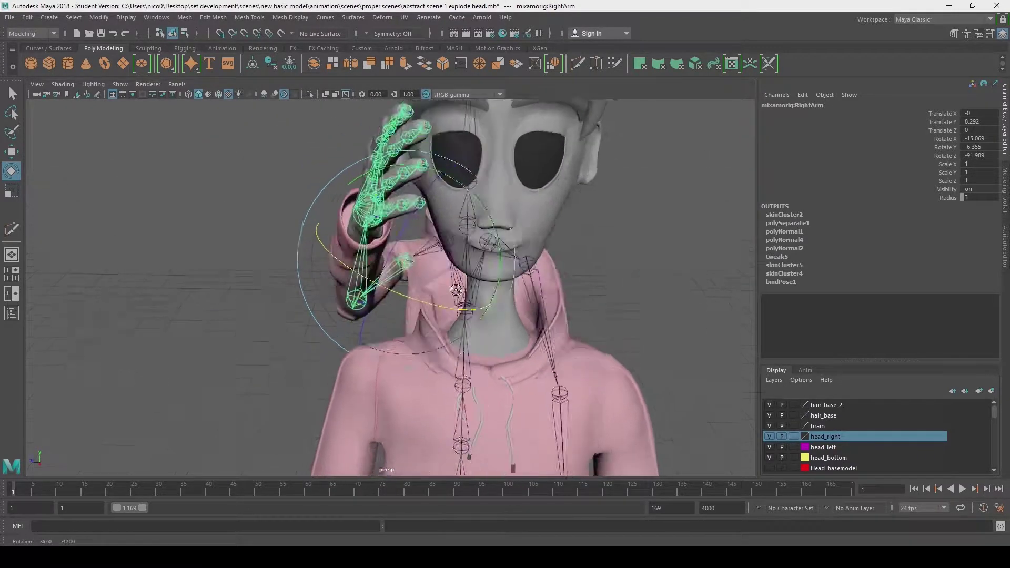
# - Rotate the left arm joint forward, at about 82.764 on Z, to raise the left hand toward the face
pyautogui.hotkey('ctrl', 'z')
pyautogui.hotkey('ctrl', 'z')
pyautogui.hotkey('ctrl', 'z')
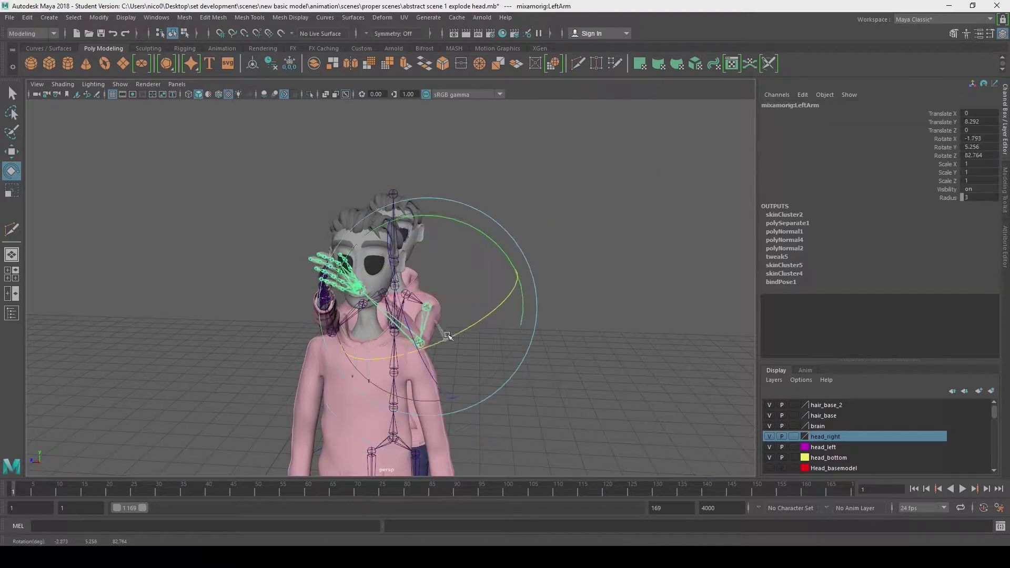
pyautogui.moveTo(448, 336); pyautogui.dragTo(473, 323)
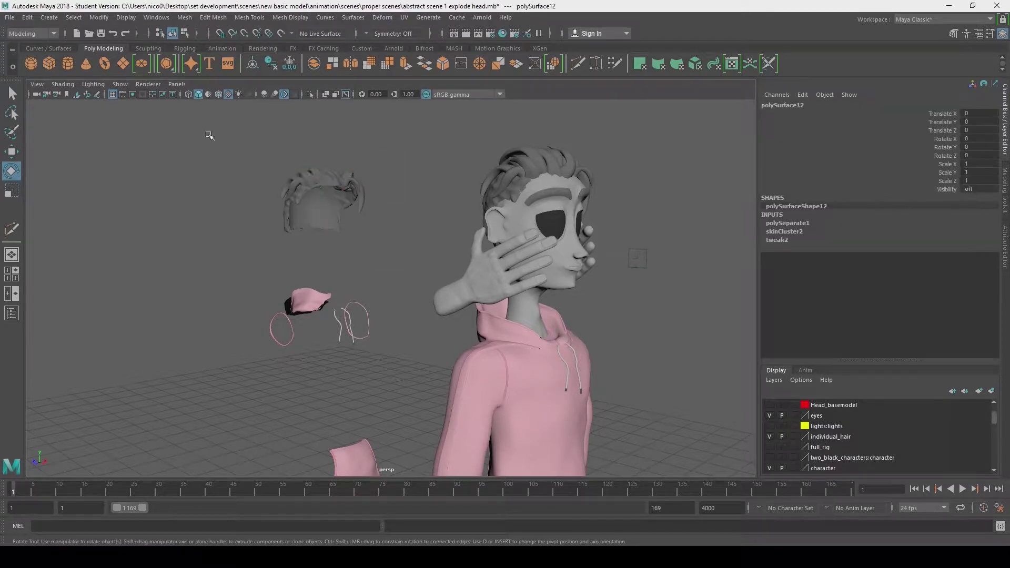
# - Hide the rear character's hair and clothing pieces, leaving only the hands, and show the full_rig layer
pyautogui.click(308, 174)
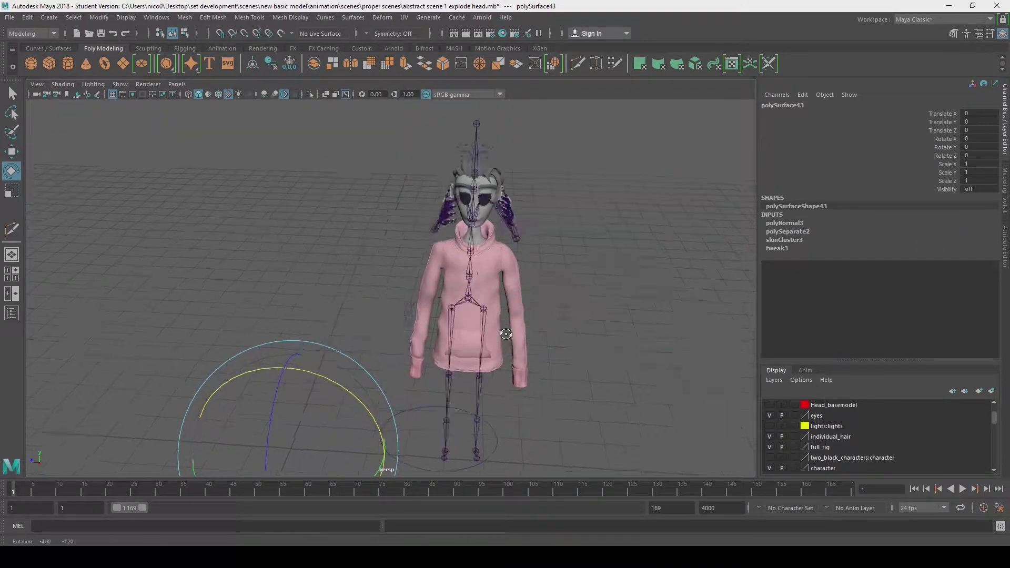
pyautogui.keyDown('alt'); pyautogui.moveTo(506, 334); pyautogui.dragTo(566, 364); pyautogui.keyUp('alt')
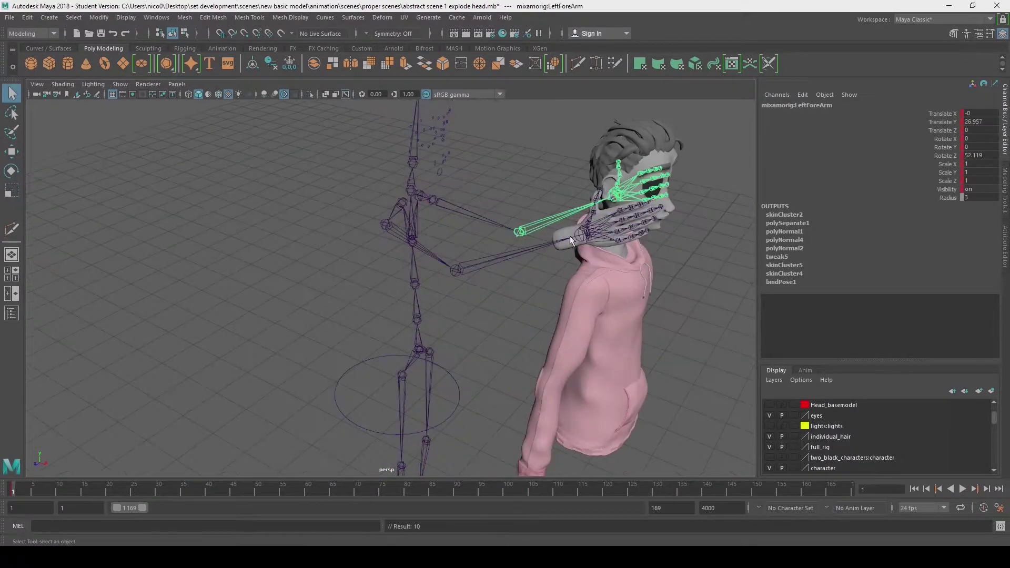
# - Key the arm pose at frame 1, and adjust the right arm and forearm rotations at frame 48
pyautogui.keyDown('alt'); pyautogui.moveTo(580, 233); pyautogui.dragTo(345, 236); pyautogui.keyUp('alt')
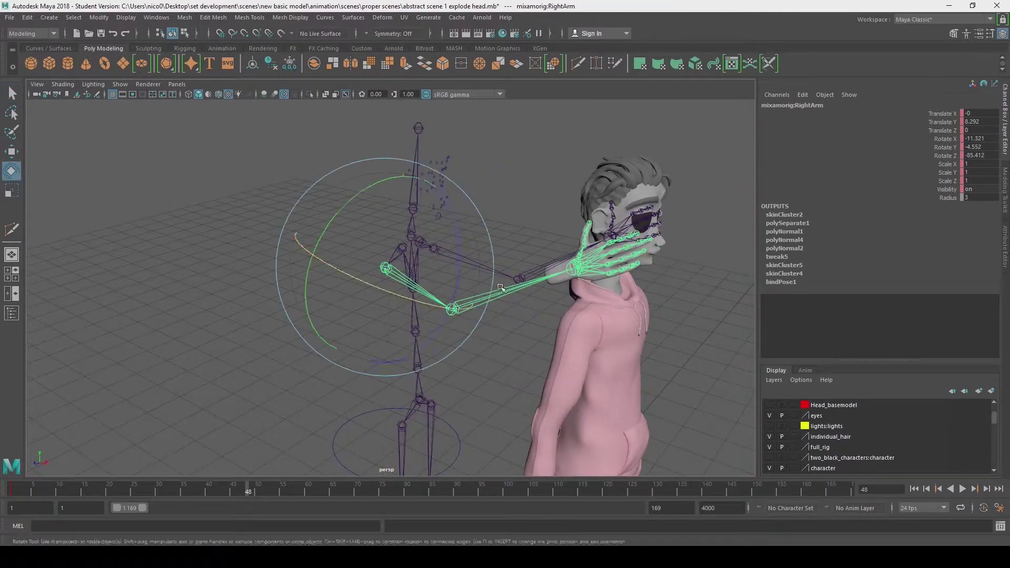
pyautogui.moveTo(474, 297); pyautogui.dragTo(484, 308)
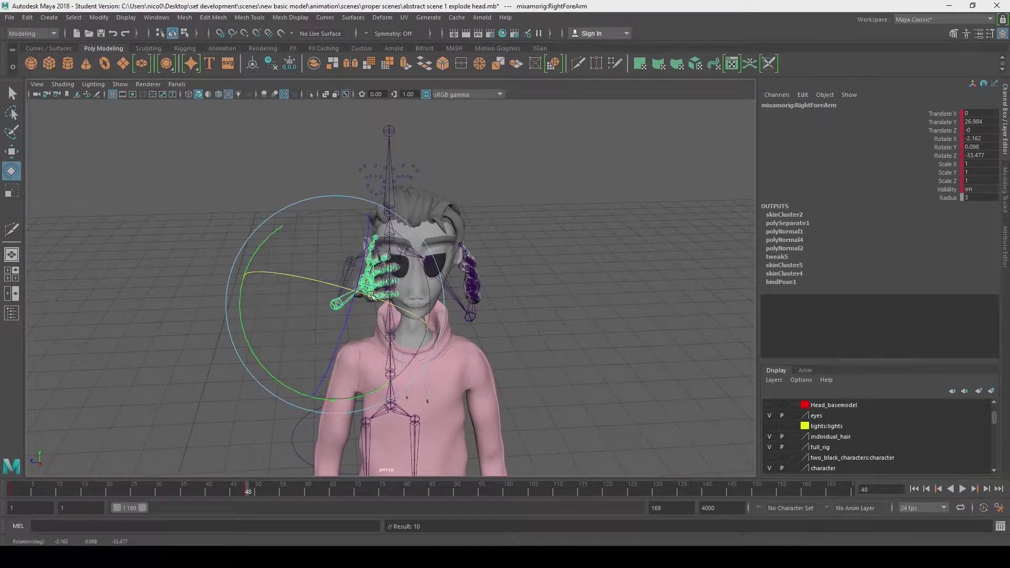
pyautogui.keyDown('alt'); pyautogui.moveTo(371, 295); pyautogui.dragTo(452, 300, button='right'); pyautogui.keyUp('alt')
pyautogui.keyDown('alt'); pyautogui.moveTo(453, 300); pyautogui.dragTo(337, 294); pyautogui.keyUp('alt')
pyautogui.click(435, 243)
pyautogui.keyDown('alt'); pyautogui.moveTo(435, 264); pyautogui.dragTo(379, 263, button='right'); pyautogui.keyUp('alt')
pyautogui.moveTo(399, 234); pyautogui.dragTo(402, 244)
pyautogui.click(435, 316)
pyautogui.moveTo(400, 293); pyautogui.dragTo(402, 304)
# - Refine the rotations of the raised arm's joints and set a keyframe on the pose
pyautogui.keyDown('alt'); pyautogui.moveTo(568, 387); pyautogui.dragTo(426, 385); pyautogui.keyUp('alt')
pyautogui.click(352, 248)
pyautogui.moveTo(257, 260); pyautogui.dragTo(254, 240)
pyautogui.click(237, 257)
pyautogui.moveTo(328, 225); pyautogui.dragTo(304, 200)
pyautogui.press('s')
# - Adjust the arm and hand joints at frame 24, with the right hand at about -4.901 on X, and key them
pyautogui.keyDown('alt'); pyautogui.moveTo(205, 280); pyautogui.dragTo(336, 284); pyautogui.keyUp('alt')
pyautogui.moveTo(402, 258); pyautogui.dragTo(437, 311)
pyautogui.click(458, 285)
pyautogui.click(447, 299)
pyautogui.moveTo(363, 311); pyautogui.dragTo(367, 306)
pyautogui.moveTo(474, 315)
pyautogui.keyDown('alt'); pyautogui.mouseDown()
pyautogui.moveTo(585, 320)
pyautogui.moveTo(473, 316)
pyautogui.mouseUp(); pyautogui.keyUp('alt')
pyautogui.click(408, 271)
pyautogui.moveTo(476, 319); pyautogui.dragTo(439, 248)
pyautogui.click(506, 321)
pyautogui.click(477, 285)
pyautogui.press('Return')
pyautogui.keyDown('alt'); pyautogui.moveTo(532, 273); pyautogui.dragTo(447, 295); pyautogui.keyUp('alt')
pyautogui.click(436, 307)
pyautogui.press('s')
pyautogui.press('q')
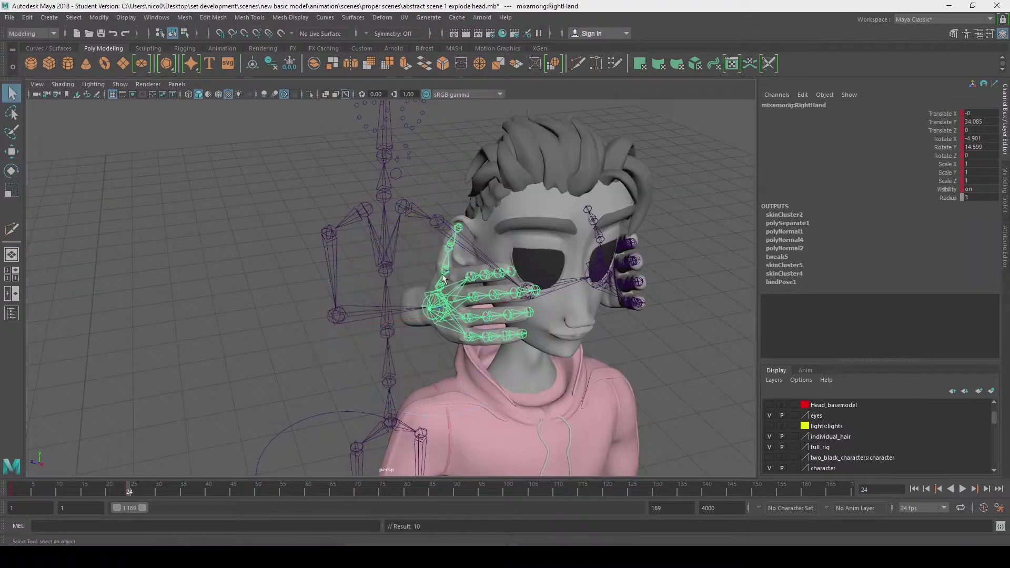
# - Key the finger joints of both hands at frame 24 and go to frame 48
pyautogui.click(447, 260)
pyautogui.click(479, 276)
pyautogui.keyDown('alt'); pyautogui.moveTo(497, 322); pyautogui.dragTo(526, 326); pyautogui.keyUp('alt')
pyautogui.click(190, 241)
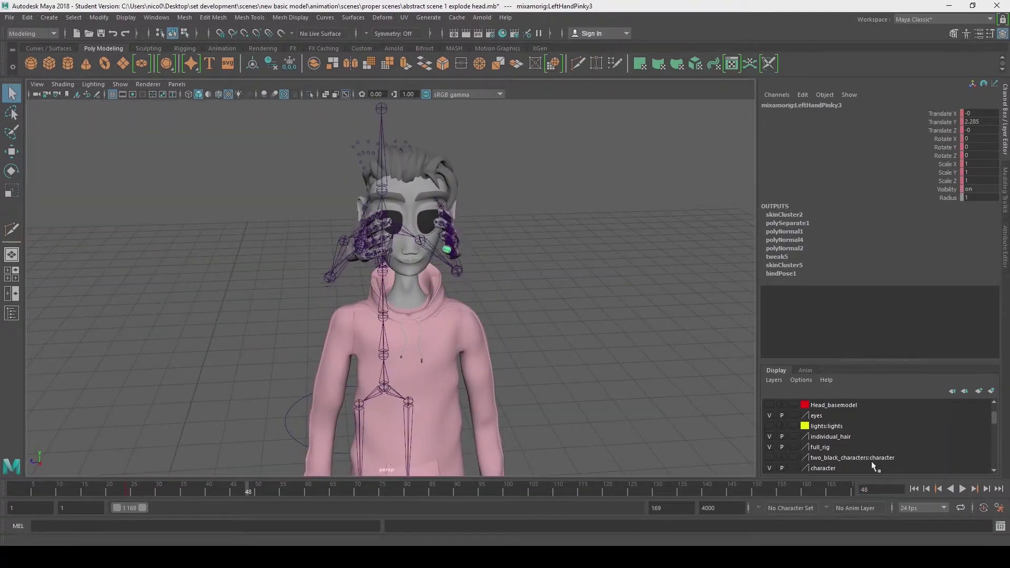
# - Select the right hand joint and key its rotation at frame 48
pyautogui.click(260, 315)
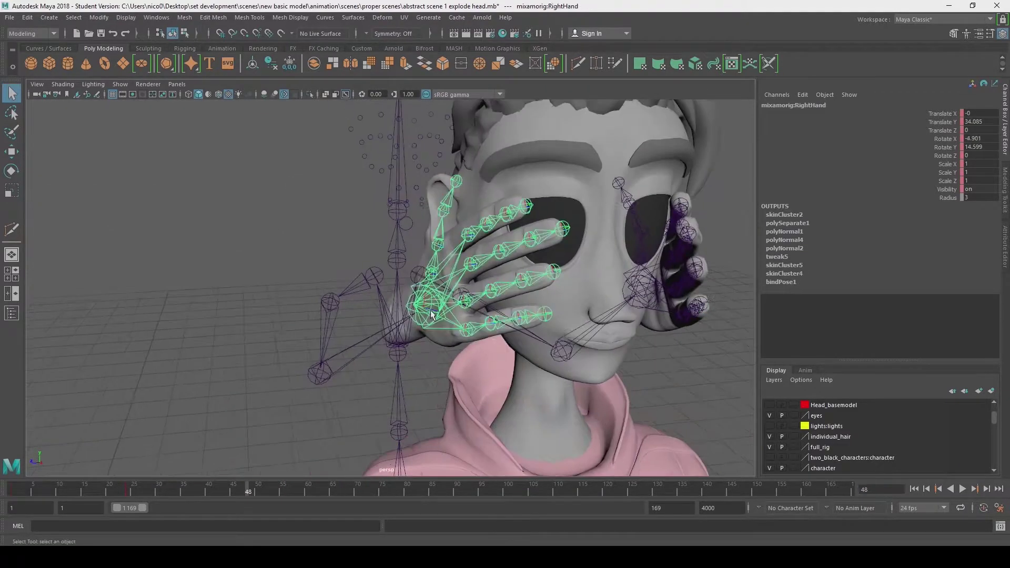
pyautogui.press('e')
pyautogui.moveTo(400, 368)
pyautogui.keyDown('alt'); pyautogui.mouseDown()
pyautogui.moveTo(316, 380)
pyautogui.moveTo(387, 378)
pyautogui.mouseUp(); pyautogui.keyUp('alt')
pyautogui.press('s')
pyautogui.click(226, 368)
pyautogui.keyDown('alt'); pyautogui.moveTo(336, 295); pyautogui.dragTo(358, 295); pyautogui.keyUp('alt')
# - Curl the right hand's finger joints against the face at frame 48 and key them
pyautogui.click(360, 285)
pyautogui.click(450, 314)
pyautogui.keyDown('alt'); pyautogui.moveTo(450, 314); pyautogui.dragTo(400, 316); pyautogui.keyUp('alt')
pyautogui.click(316, 270)
pyautogui.click(184, 316)
pyautogui.click(388, 296)
pyautogui.click(210, 294)
pyautogui.click(417, 336)
pyautogui.moveTo(415, 326); pyautogui.dragTo(421, 324)
pyautogui.click(226, 295)
pyautogui.click(382, 350)
pyautogui.press('s')
pyautogui.keyDown('alt'); pyautogui.moveTo(410, 431); pyautogui.dragTo(421, 405); pyautogui.keyUp('alt')
pyautogui.click(369, 396)
pyautogui.press('s')
# - Rotate the left index finger's base joint to about 6.676 on X and key it at frame 48
pyautogui.keyDown('alt'); pyautogui.moveTo(515, 337); pyautogui.dragTo(395, 355); pyautogui.keyUp('alt')
pyautogui.click(672, 357)
pyautogui.keyDown('alt'); pyautogui.moveTo(568, 347); pyautogui.dragTo(632, 337); pyautogui.keyUp('alt')
pyautogui.moveTo(634, 336); pyautogui.dragTo(474, 363)
pyautogui.press('s')
pyautogui.click(497, 312)
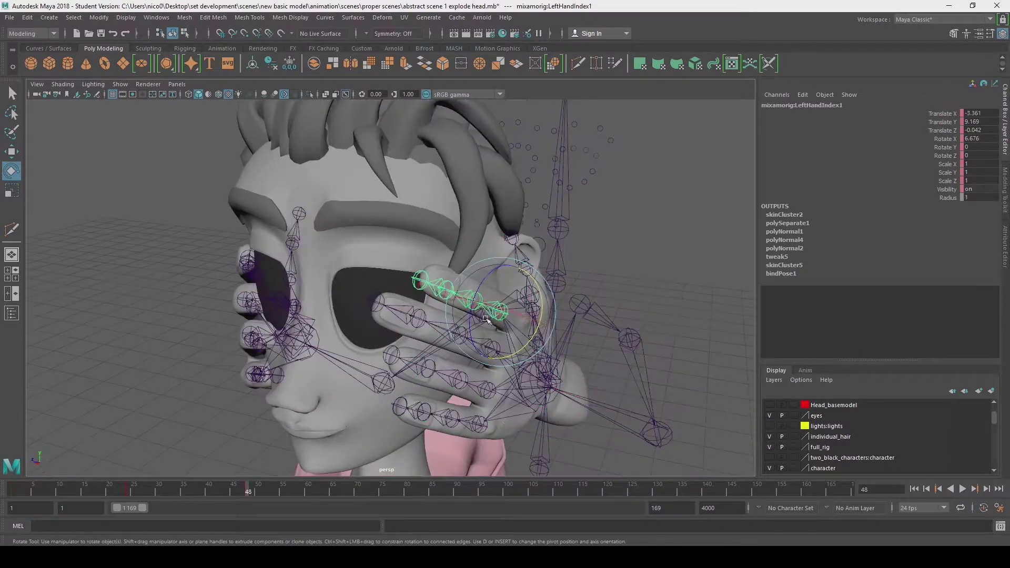
pyautogui.click(379, 311)
pyautogui.hotkey('ctrl', 'z')
pyautogui.moveTo(379, 310)
pyautogui.keyDown('alt'); pyautogui.mouseDown()
pyautogui.moveTo(425, 309)
pyautogui.moveTo(363, 322)
pyautogui.mouseUp(); pyautogui.keyUp('alt')
pyautogui.press('s')
# - Bend the left middle finger's joints toward the face, with its third joint at about 9.585 on X
pyautogui.click(424, 309)
pyautogui.click(426, 307)
pyautogui.click(468, 289)
pyautogui.keyDown('alt'); pyautogui.moveTo(431, 310); pyautogui.dragTo(447, 294); pyautogui.keyUp('alt')
pyautogui.click(487, 340)
pyautogui.moveTo(487, 334); pyautogui.dragTo(534, 311)
pyautogui.moveTo(537, 308); pyautogui.dragTo(542, 310)
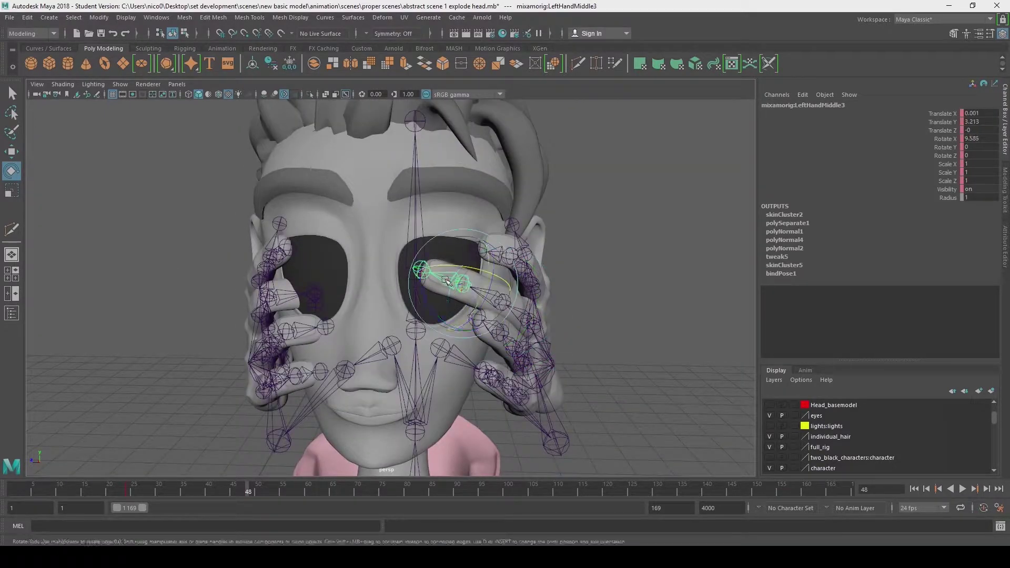
# - Bend the left hand's remaining finger joints so the fingers rest on the face like the right hand's
pyautogui.click(493, 286)
pyautogui.keyDown('alt'); pyautogui.moveTo(479, 289); pyautogui.dragTo(532, 363); pyautogui.keyUp('alt')
pyautogui.click(538, 342)
pyautogui.click(514, 341)
pyautogui.click(480, 389)
pyautogui.moveTo(528, 363); pyautogui.dragTo(533, 365)
pyautogui.click(507, 367)
pyautogui.click(483, 354)
pyautogui.moveTo(473, 335); pyautogui.dragTo(480, 337)
# - Clear the joint selection and save the scene
pyautogui.click(570, 389)
pyautogui.keyDown('alt'); pyautogui.moveTo(570, 389); pyautogui.dragTo(589, 400); pyautogui.keyUp('alt')
pyautogui.click(9, 18)
pyautogui.click(33, 68)
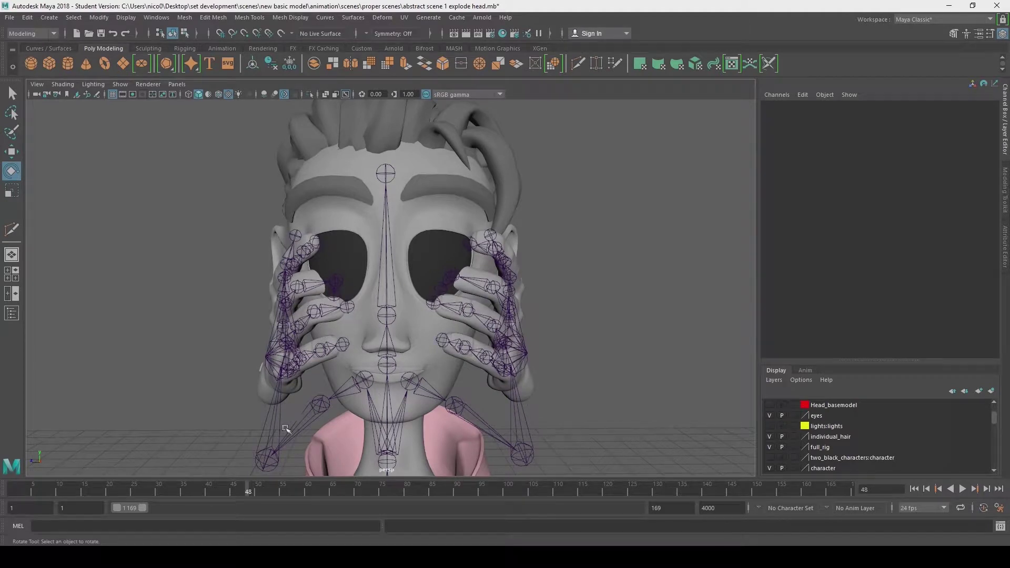
# - Select the head_left mesh together with its hair half
pyautogui.keyDown('alt'); pyautogui.moveTo(451, 410); pyautogui.dragTo(422, 385); pyautogui.keyUp('alt')
pyautogui.click(341, 164)
pyautogui.press('q')
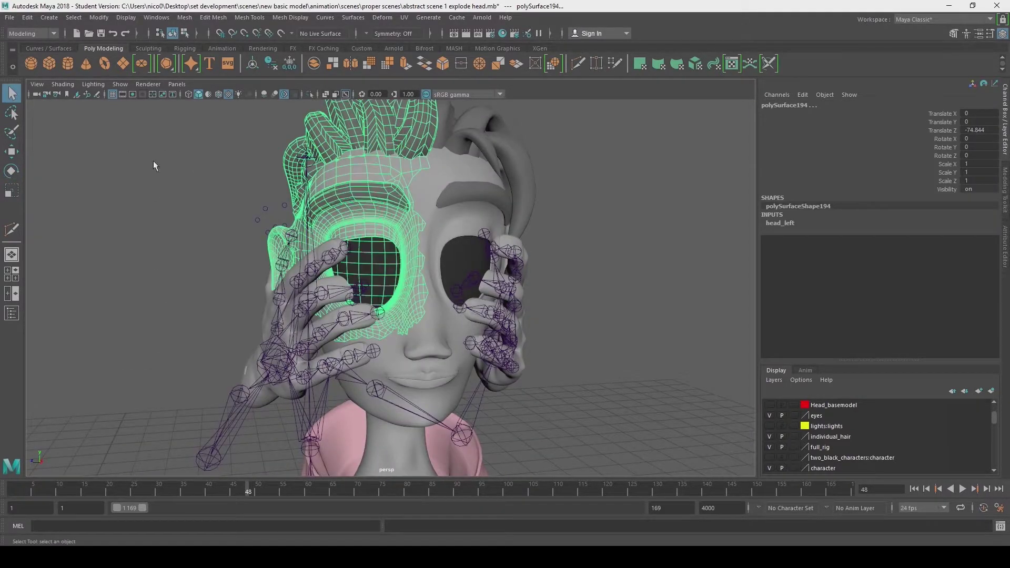
# - Combine the head_left mesh with its hair half into one mesh and save the scene
pyautogui.click(185, 18)
pyautogui.click(205, 61)
pyautogui.click(236, 132)
pyautogui.press('w')
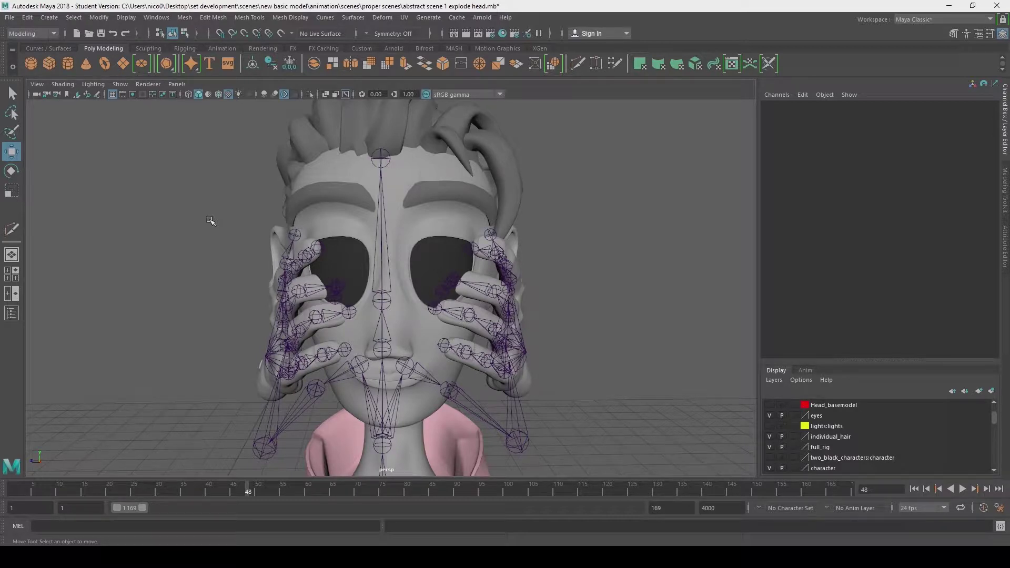
pyautogui.hotkey('ctrl', 's')
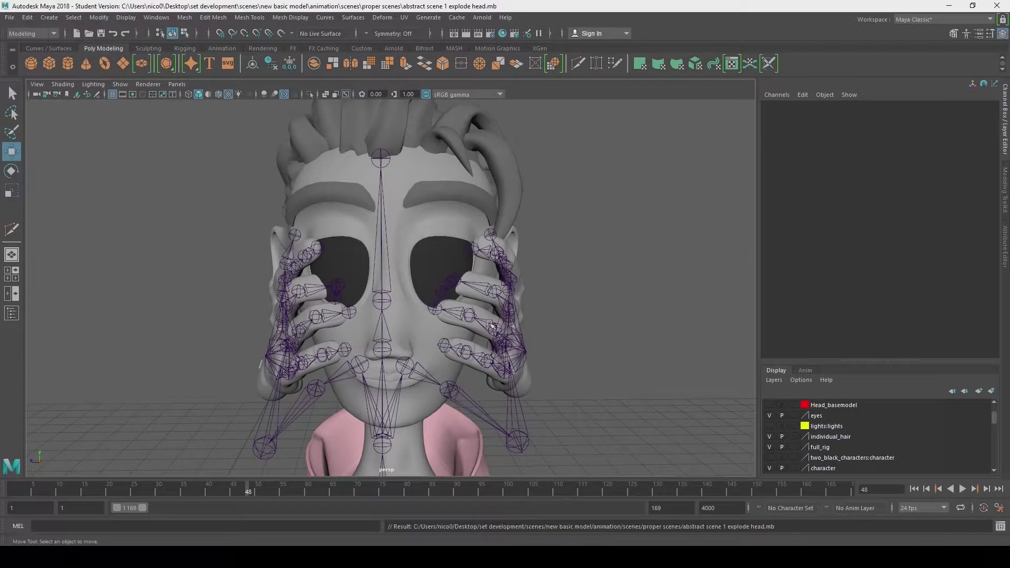
# - Hide the eyes layer and the layers holding the original left and right head halves
pyautogui.click(769, 416)
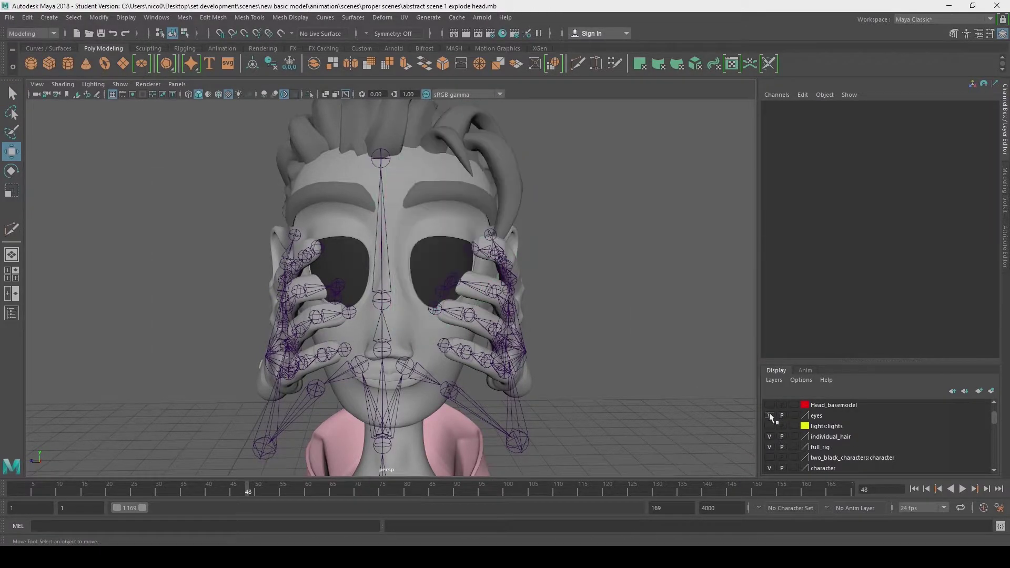
pyautogui.scroll(2, 769, 454)
pyautogui.click(770, 455)
pyautogui.click(770, 455)
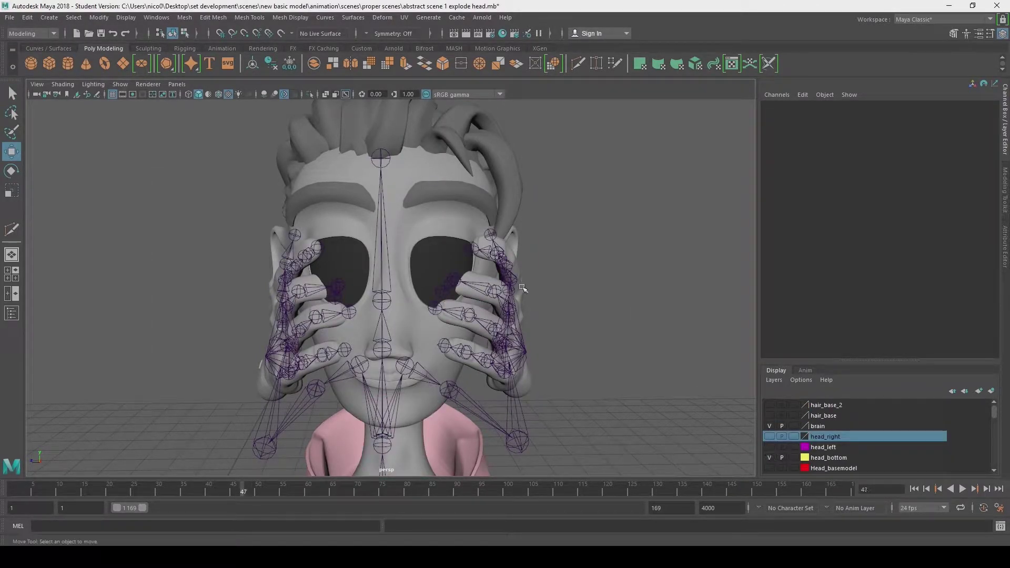
# - Put the two combined head halves on new display layers named right_head_combined and left_head_combined
pyautogui.doubleClick(817, 405)
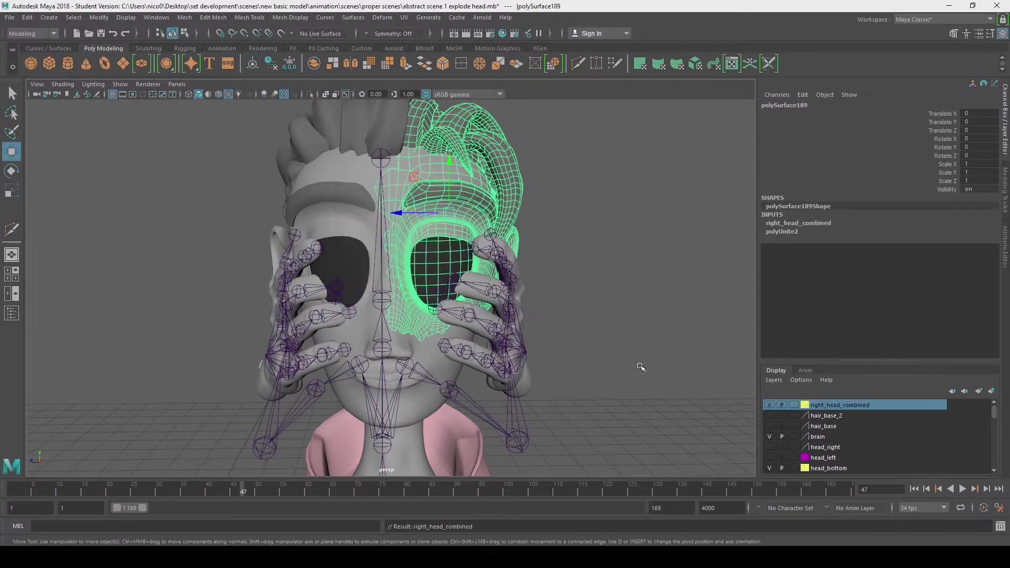
pyautogui.doubleClick(817, 406)
pyautogui.click(421, 294)
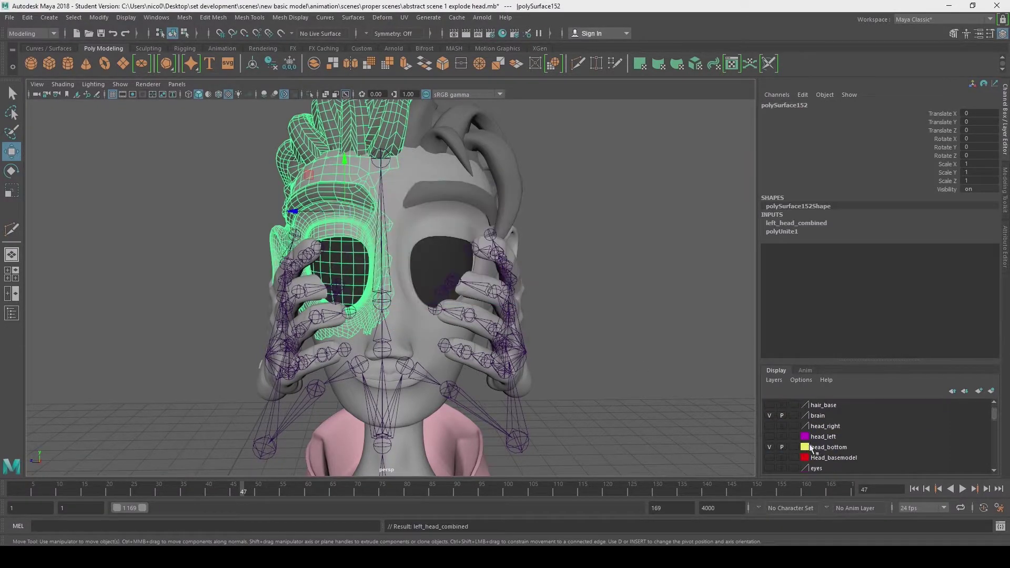
# - Key the combined head halves' visibility off at frame 47 and hide the Head_basemodel and brain layers
pyautogui.rightClick(947, 189)
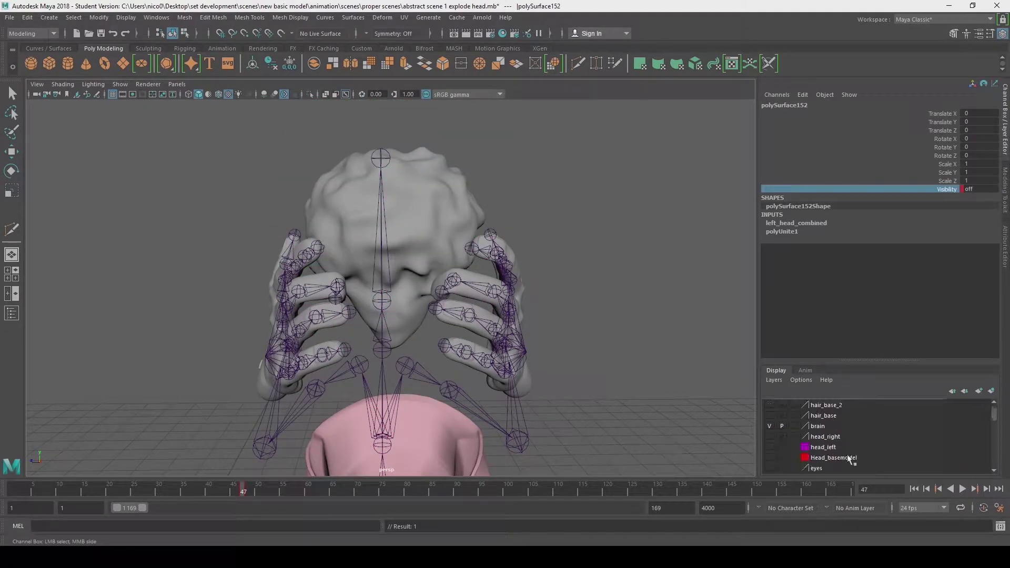
pyautogui.scroll(1, 834, 457)
pyautogui.scroll(-1, 840, 462)
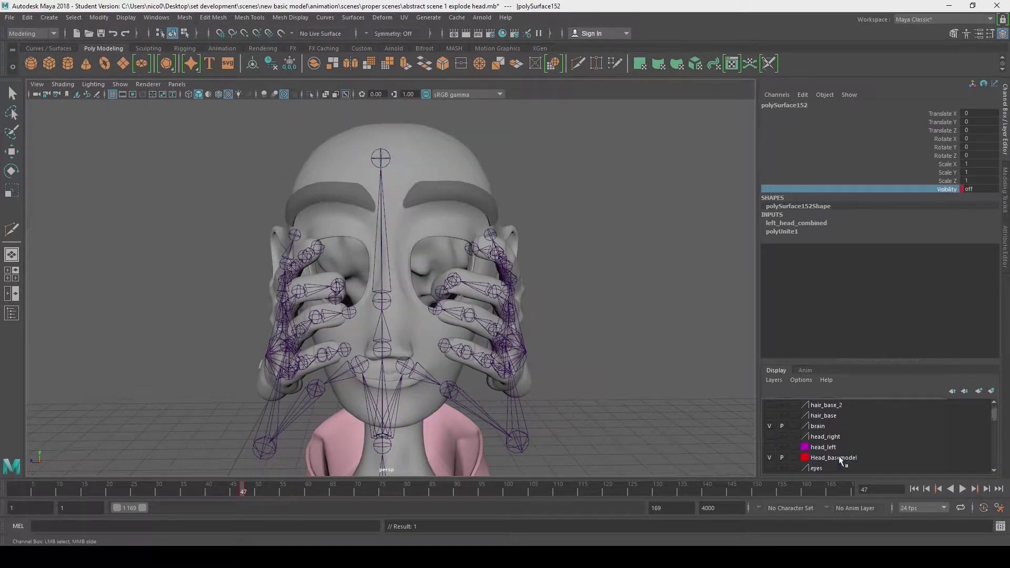
pyautogui.click(771, 459)
pyautogui.click(766, 428)
# - Create a wholehead layer for the duplicated head pieces and show it with the left_head_combined, right_head_combined and head_bottom layers hidden
pyautogui.hotkey('alt', '.')
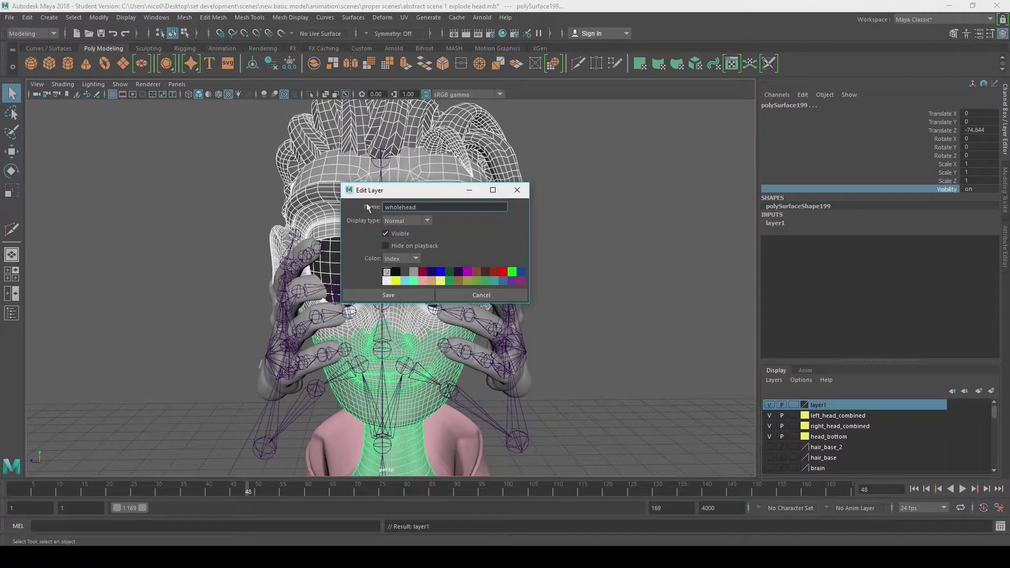
pyautogui.click(769, 416)
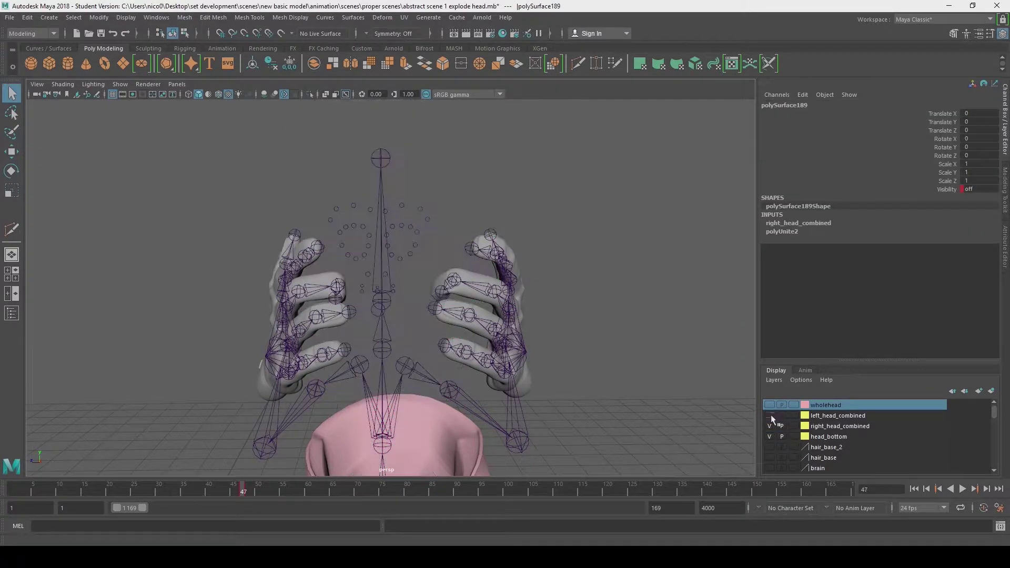
pyautogui.click(770, 426)
pyautogui.click(770, 437)
pyautogui.click(770, 405)
# - Combine the wholehead layer's head halves and lower head into a single mesh
pyautogui.click(411, 171)
pyautogui.keyDown('shift'); pyautogui.click(389, 410); pyautogui.keyUp('shift')
pyautogui.click(185, 17)
pyautogui.click(199, 50)
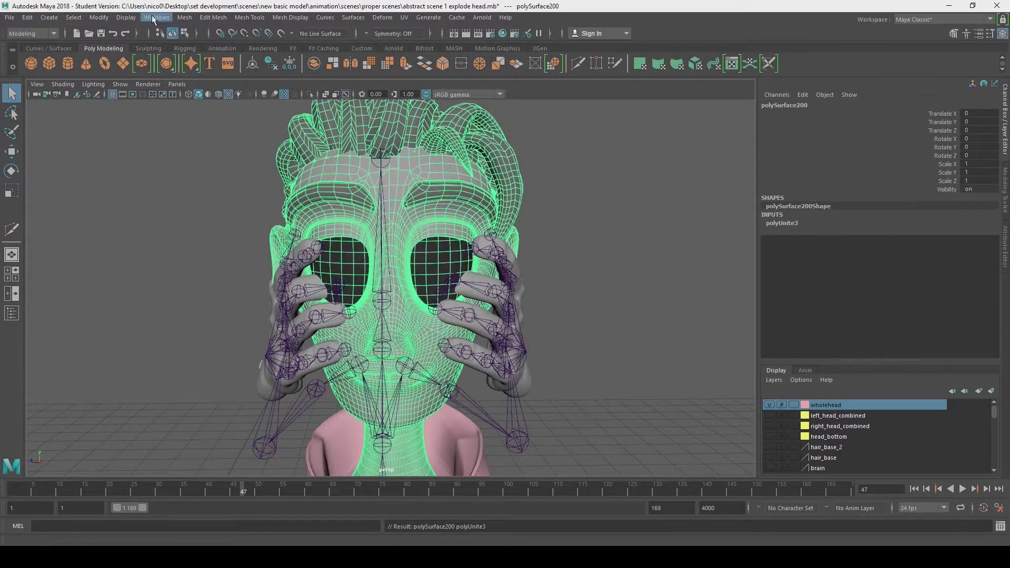
# - Key the combined whole head's visibility on at frame 47 and off at frame 48
pyautogui.click(605, 237)
pyautogui.click(478, 203)
pyautogui.click(949, 189)
pyautogui.click(248, 489)
pyautogui.click(972, 189)
pyautogui.write('0')
pyautogui.press('Return')
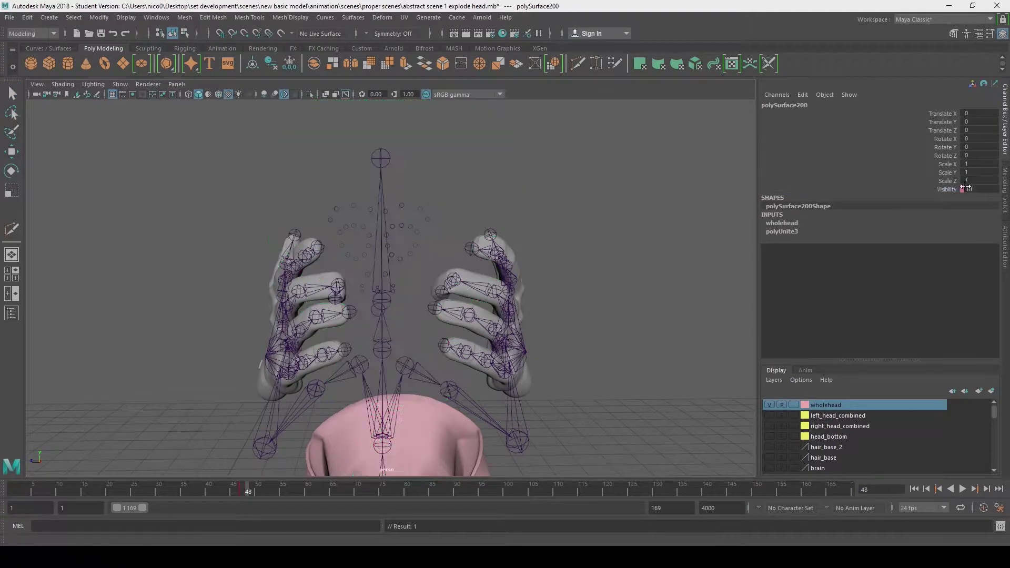
pyautogui.rightClick(949, 189)
# - Show the split head layers and parent the right_head_combined half to the character's left hand joint
pyautogui.click(769, 415)
pyautogui.moveTo(770, 426); pyautogui.dragTo(769, 447)
pyautogui.click(444, 215)
pyautogui.keyDown('alt'); pyautogui.moveTo(541, 337); pyautogui.dragTo(469, 403); pyautogui.keyUp('alt')
pyautogui.keyDown('shift'); pyautogui.click(506, 371); pyautogui.keyUp('shift')
pyautogui.press('p')
pyautogui.click(568, 316)
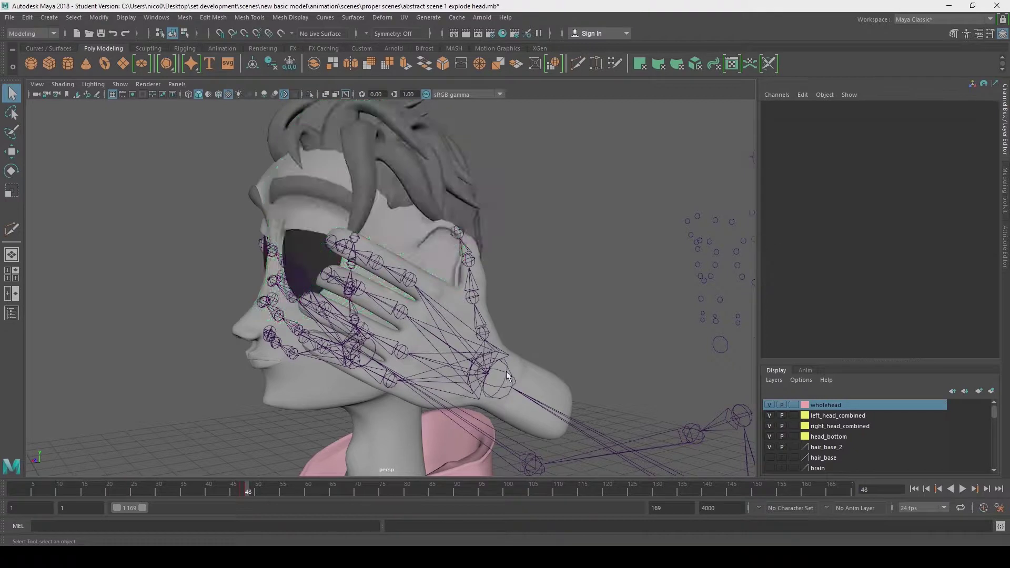
# - Parent the left_head_combined half to the character's right hand joint and check frames 40 and 48
pyautogui.keyDown('alt'); pyautogui.moveTo(506, 371); pyautogui.dragTo(679, 376); pyautogui.keyUp('alt')
pyautogui.click(379, 232)
pyautogui.click(598, 407)
pyautogui.click(208, 490)
pyautogui.click(248, 489)
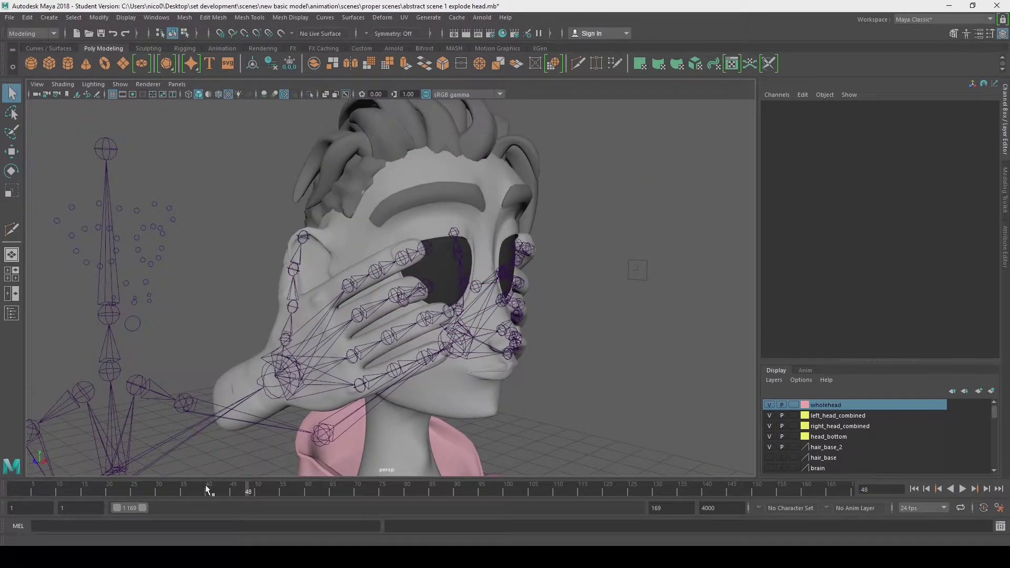
# - Save the scene with the face viewed from the front
pyautogui.keyDown('alt'); pyautogui.moveTo(399, 316); pyautogui.dragTo(305, 311); pyautogui.keyUp('alt')
pyautogui.click(177, 84)
pyautogui.moveTo(241, 97)
pyautogui.click(10, 20)
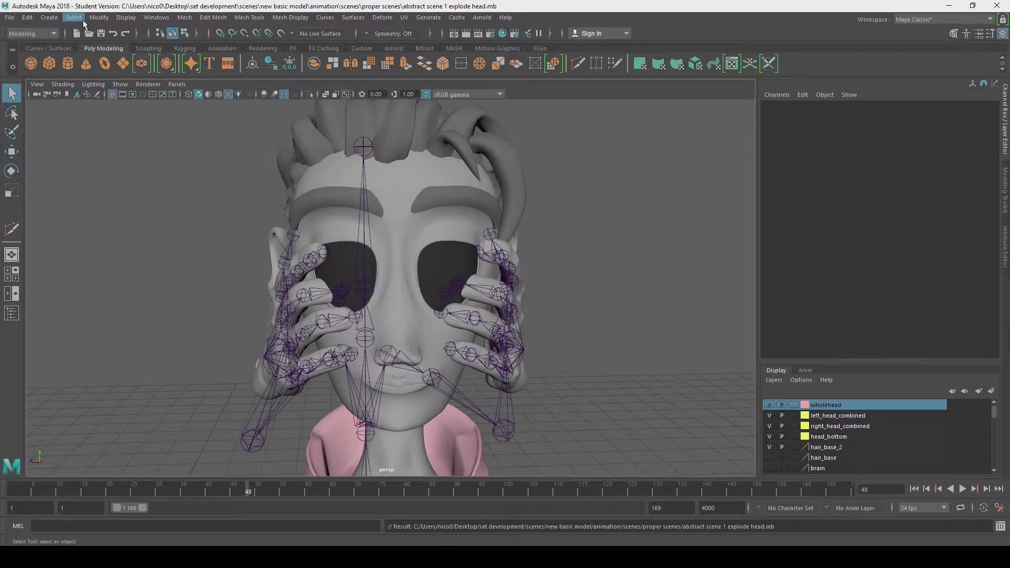
# - Create a camera and look through camera1 in the viewport
pyautogui.click(49, 18)
pyautogui.moveTo(71, 86)
pyautogui.click(198, 85)
pyautogui.click(594, 177)
pyautogui.click(176, 84)
pyautogui.moveTo(200, 97)
pyautogui.click(287, 97)
# - Aim camera1 at the character's face from the front
pyautogui.keyDown('alt'); pyautogui.moveTo(457, 240); pyautogui.dragTo(368, 253); pyautogui.keyUp('alt')
pyautogui.keyDown('alt'); pyautogui.moveTo(389, 211); pyautogui.dragTo(413, 298, button='middle'); pyautogui.keyUp('alt')
pyautogui.scroll(5, 413, 298)
pyautogui.keyDown('alt'); pyautogui.moveTo(412, 299); pyautogui.dragTo(392, 302); pyautogui.keyUp('alt')
pyautogui.keyDown('alt'); pyautogui.moveTo(405, 379); pyautogui.dragTo(405, 295, button='middle'); pyautogui.keyUp('alt')
pyautogui.keyDown('alt'); pyautogui.moveTo(408, 368); pyautogui.dragTo(395, 368); pyautogui.keyUp('alt')
# - Turn on camera1's resolution gate and frame the character's head and shoulders inside it
pyautogui.click(37, 84)
pyautogui.moveTo(115, 286)
pyautogui.click(214, 349)
pyautogui.scroll(5, 402, 295)
pyautogui.keyDown('alt'); pyautogui.moveTo(411, 263); pyautogui.dragTo(421, 287, button='middle'); pyautogui.keyUp('alt')
pyautogui.keyDown('alt'); pyautogui.moveTo(426, 289); pyautogui.dragTo(402, 303); pyautogui.keyUp('alt')
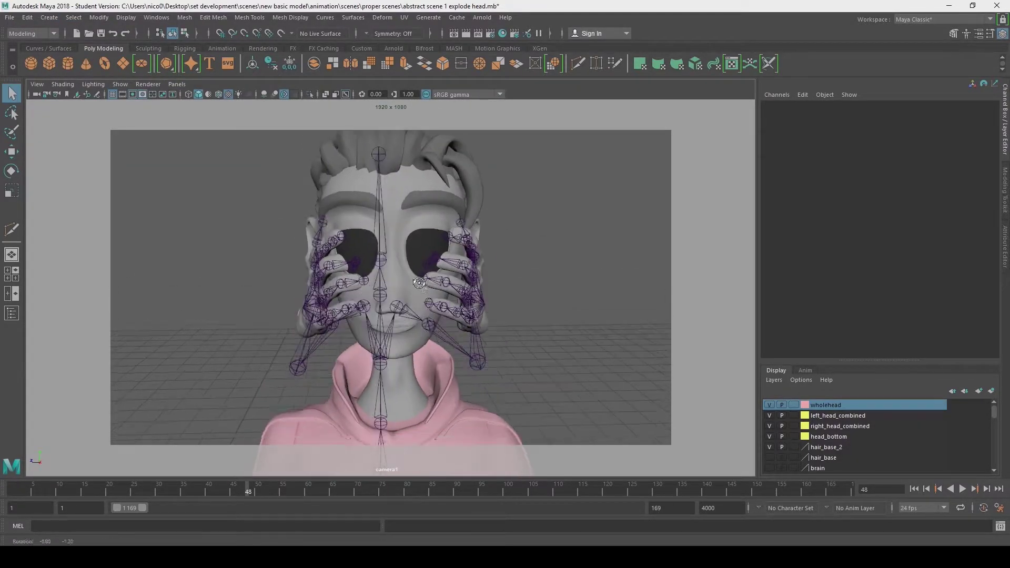
pyautogui.keyDown('alt'); pyautogui.moveTo(410, 278); pyautogui.dragTo(413, 288, button='middle'); pyautogui.keyUp('alt')
pyautogui.keyDown('alt'); pyautogui.moveTo(403, 290); pyautogui.dragTo(377, 315); pyautogui.keyUp('alt')
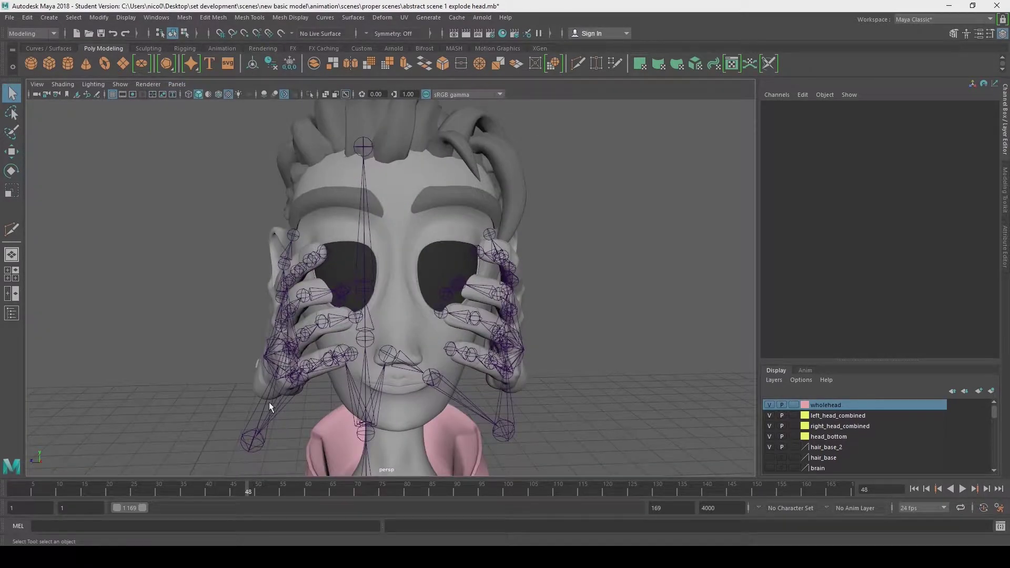
# - At frame 72, rotate the right arm's joints outward to pull the attached head half away from the face
pyautogui.moveTo(880, 490); pyautogui.dragTo(833, 491)
pyautogui.write('72')
pyautogui.press('Return')
pyautogui.keyDown('alt'); pyautogui.moveTo(252, 359); pyautogui.dragTo(310, 374); pyautogui.keyUp('alt')
pyautogui.scroll(-5, 294, 368)
pyautogui.click(223, 362)
pyautogui.press('e')
pyautogui.moveTo(217, 347); pyautogui.dragTo(263, 379)
pyautogui.click(255, 367)
pyautogui.moveTo(292, 368); pyautogui.dragTo(289, 389)
pyautogui.click(315, 336)
pyautogui.moveTo(300, 308)
pyautogui.mouseDown()
pyautogui.moveTo(313, 305)
pyautogui.moveTo(303, 301)
pyautogui.mouseUp()
# - Rotate the right hand to about -9.76, 18.781, -2.964, swing the forearm outward, key the pose and check it through camera1
pyautogui.keyDown('alt'); pyautogui.moveTo(219, 340); pyautogui.dragTo(191, 314); pyautogui.keyUp('alt')
pyautogui.click(256, 306)
pyautogui.moveTo(260, 287); pyautogui.dragTo(237, 309)
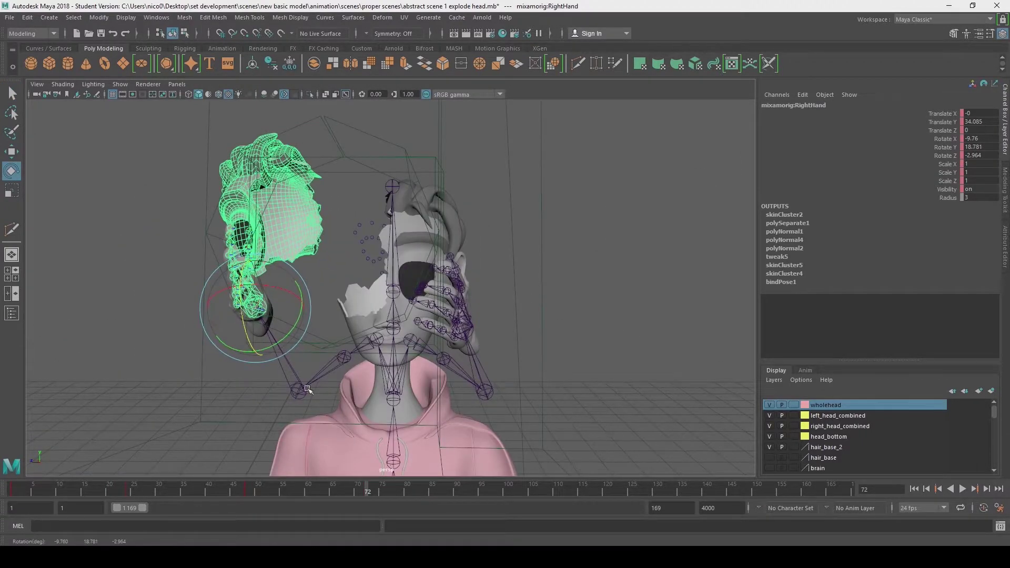
pyautogui.click(300, 390)
pyautogui.moveTo(295, 337); pyautogui.dragTo(278, 342)
pyautogui.click(223, 311)
pyautogui.press('s')
pyautogui.click(343, 357)
pyautogui.click(179, 85)
pyautogui.click(289, 99)
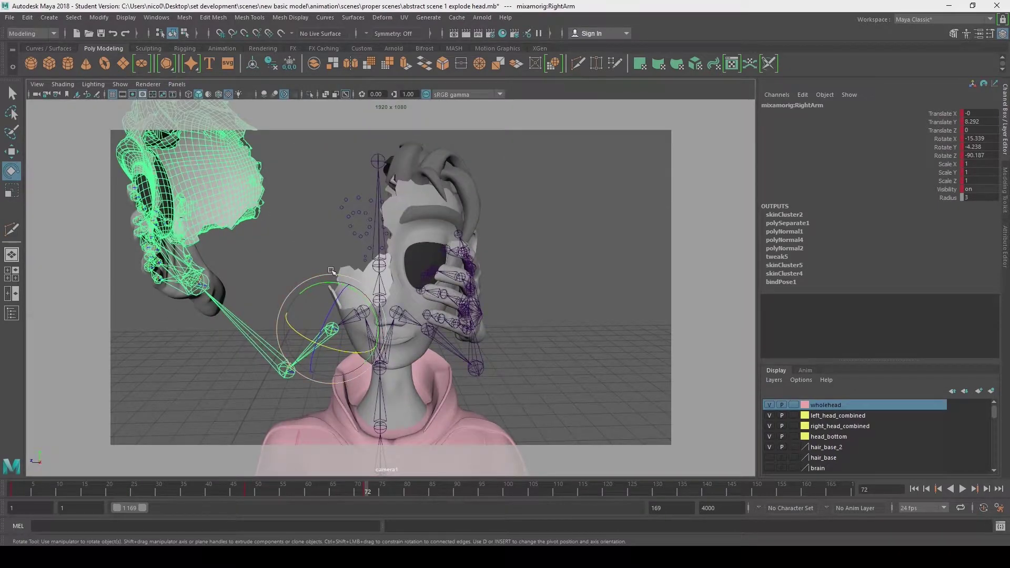
pyautogui.click(178, 84)
pyautogui.click(300, 105)
# - At frame 72, rotate the left arm and hand joints outward to pull the other head half away
pyautogui.click(494, 368)
pyautogui.moveTo(486, 348); pyautogui.dragTo(508, 371)
pyautogui.click(526, 358)
pyautogui.moveTo(532, 389); pyautogui.dragTo(537, 401)
pyautogui.click(608, 387)
pyautogui.keyDown('alt'); pyautogui.moveTo(605, 387); pyautogui.dragTo(557, 374); pyautogui.keyUp('alt')
pyautogui.click(558, 349)
pyautogui.keyDown('alt'); pyautogui.moveTo(559, 363); pyautogui.dragTo(587, 346); pyautogui.keyUp('alt')
pyautogui.keyDown('alt'); pyautogui.moveTo(563, 387); pyautogui.dragTo(578, 385); pyautogui.keyUp('alt')
pyautogui.moveTo(572, 326); pyautogui.dragTo(625, 426)
# - Open the Graph Editor and smooth the tangents of the left arm joints' frame 48 keys
pyautogui.click(156, 17)
pyautogui.moveTo(216, 77)
pyautogui.click(297, 84)
pyautogui.moveTo(875, 85); pyautogui.dragTo(884, 217)
pyautogui.moveTo(717, 79); pyautogui.dragTo(759, 246)
pyautogui.click(622, 42)
pyautogui.click(514, 388)
pyautogui.click(458, 354)
pyautogui.click(621, 42)
# - Smooth the tangents of the right arm, forearm and hand keys at frame 48 and close the Graph Editor
pyautogui.click(359, 350)
pyautogui.click(309, 386)
pyautogui.click(229, 296)
pyautogui.moveTo(717, 78); pyautogui.dragTo(759, 246)
pyautogui.click(621, 42)
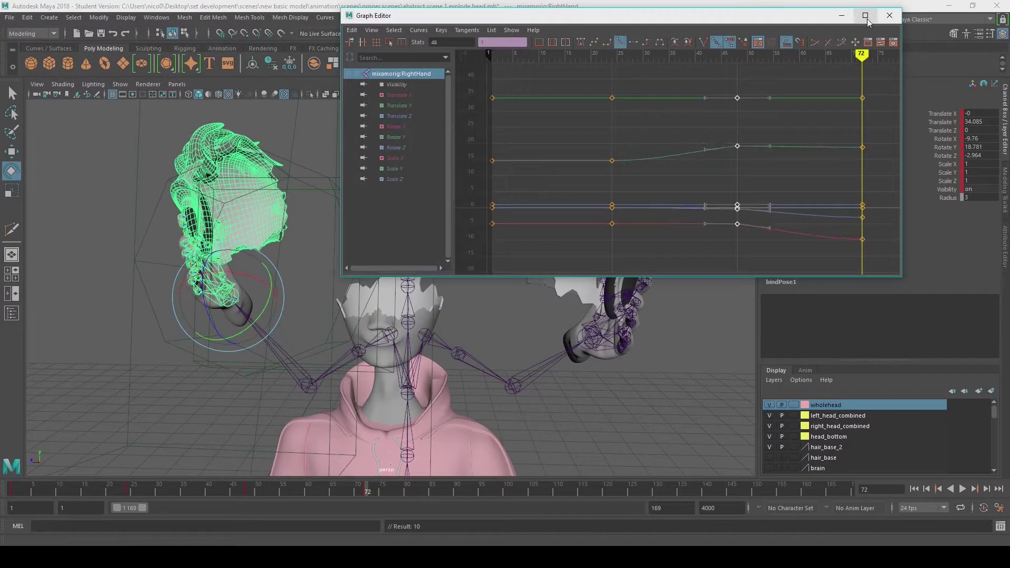
pyautogui.click(889, 16)
# - Compare the head pull-apart poses at frames 48 and 72 through camera1
pyautogui.click(177, 84)
pyautogui.moveTo(200, 92)
pyautogui.click(297, 102)
pyautogui.scroll(-1, 443, 287)
pyautogui.click(246, 489)
pyautogui.click(366, 488)
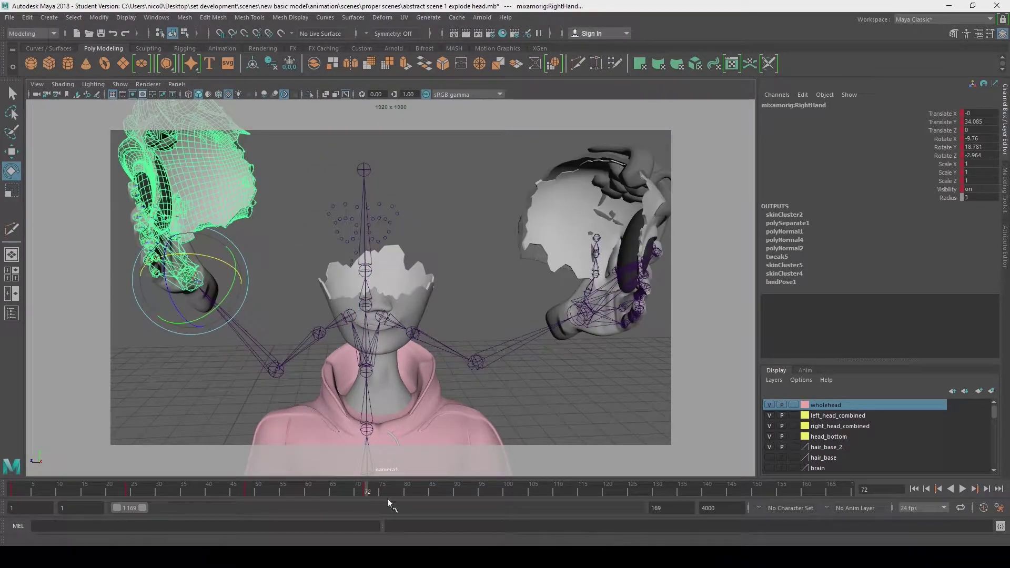
# - At frame 96 in the perspective view, rotate the right forearm and hand slightly further outward
pyautogui.click(485, 489)
pyautogui.click(177, 83)
pyautogui.moveTo(199, 93)
pyautogui.click(297, 112)
pyautogui.click(308, 387)
pyautogui.moveTo(283, 373); pyautogui.dragTo(280, 389)
pyautogui.click(214, 323)
pyautogui.moveTo(241, 337); pyautogui.dragTo(240, 329)
# - Rotate and key the left arm further outward at frame 96 and turn the left hand to about -16.249, -25.325, 3.037
pyautogui.click(458, 354)
pyautogui.moveTo(464, 371); pyautogui.dragTo(534, 371)
pyautogui.press('s')
pyautogui.click(518, 386)
pyautogui.click(607, 354)
pyautogui.moveTo(635, 364); pyautogui.dragTo(631, 374)
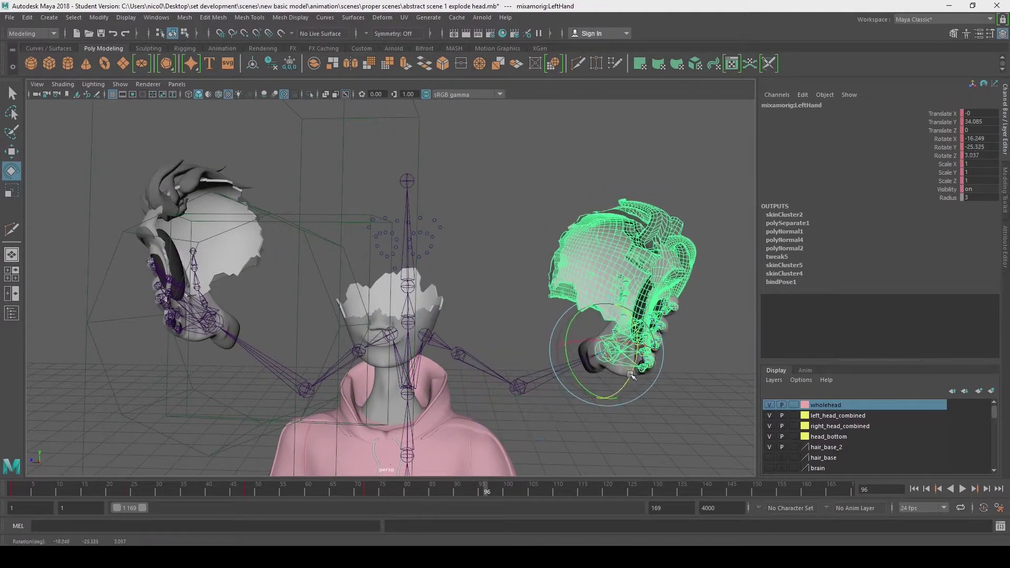
# - Review the motion up to frame 96 through camera1, end the playback range at 96 and save the scene
pyautogui.click(324, 372)
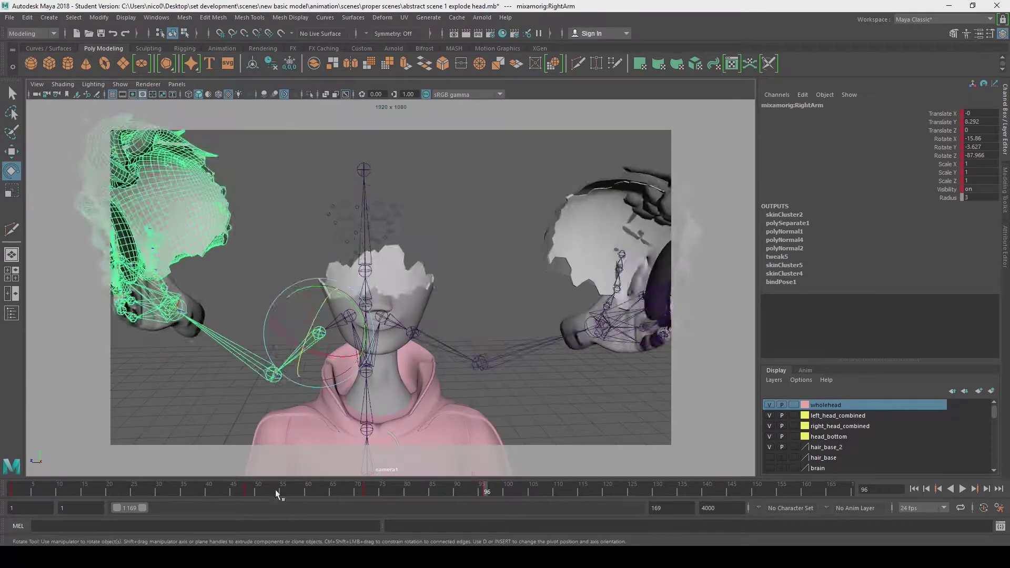
pyautogui.moveTo(276, 489); pyautogui.dragTo(487, 490)
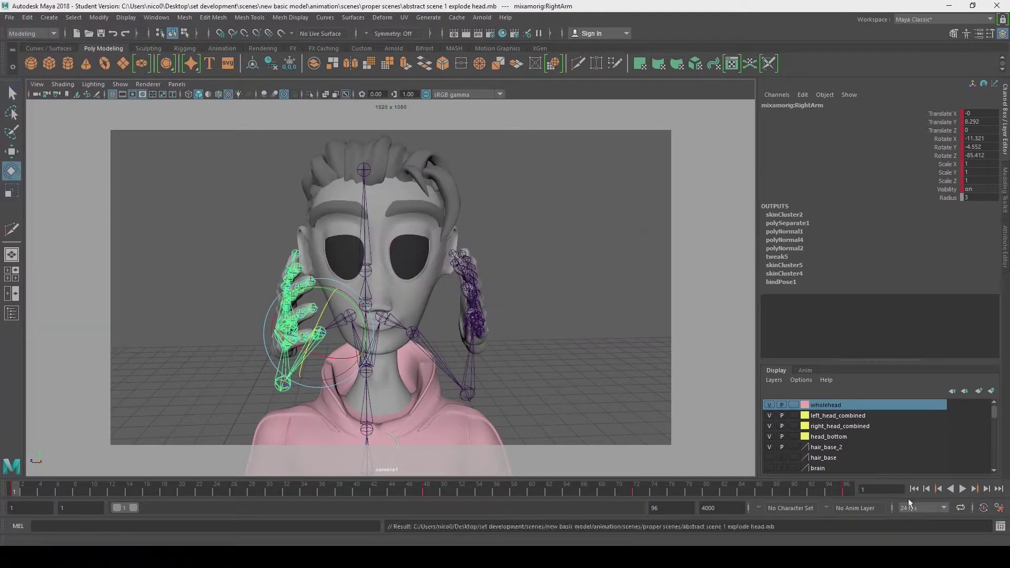
pyautogui.click(949, 487)
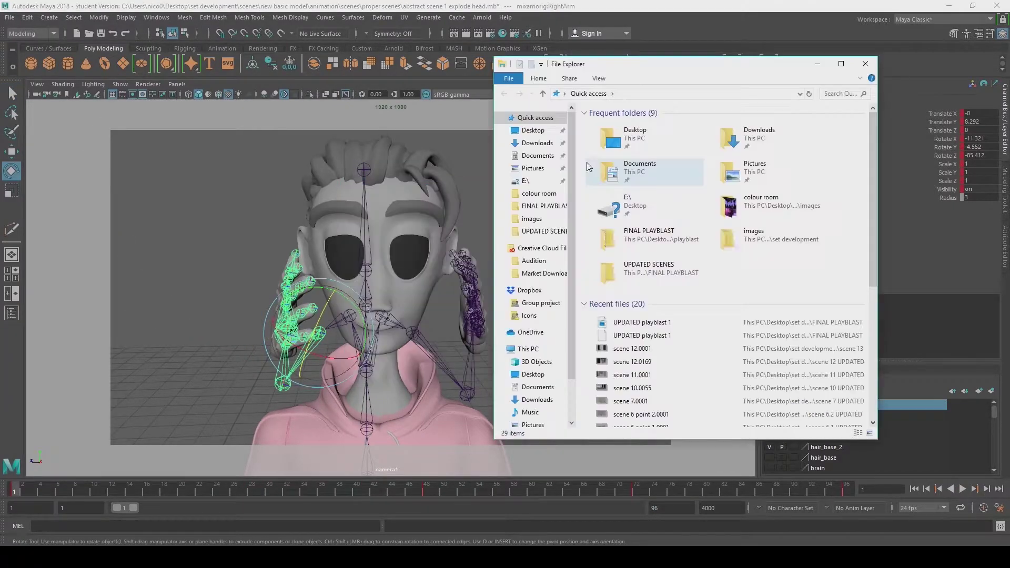
# - Look through the Desktop's set development folder in File Explorer and playblast the camera1 shot as jpg images at render-settings size
pyautogui.click(542, 133)
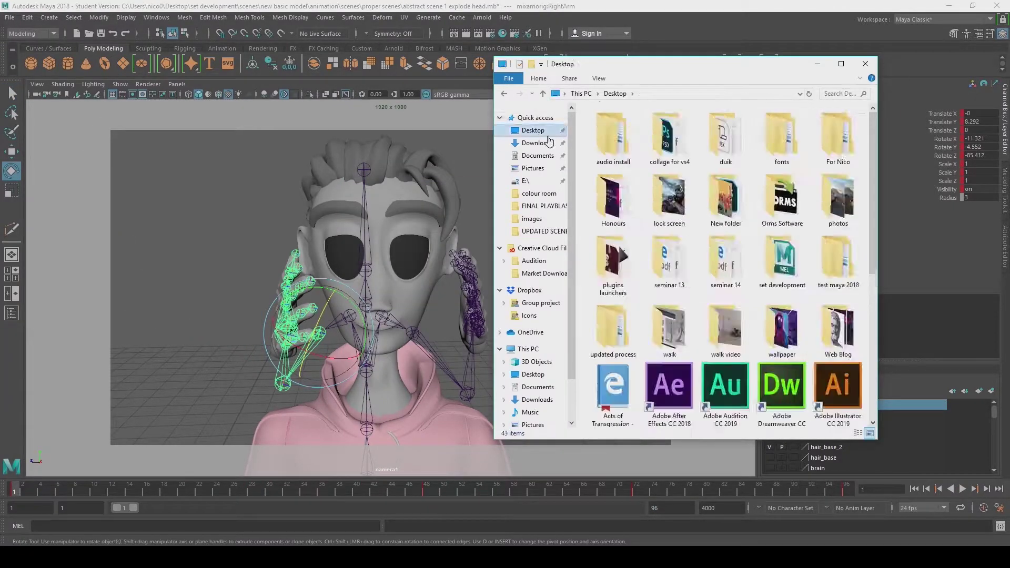
pyautogui.doubleClick(777, 257)
pyautogui.doubleClick(613, 227)
pyautogui.doubleClick(621, 152)
pyautogui.click(504, 94)
pyautogui.click(504, 93)
pyautogui.doubleClick(611, 203)
pyautogui.scroll(-12, 765, 342)
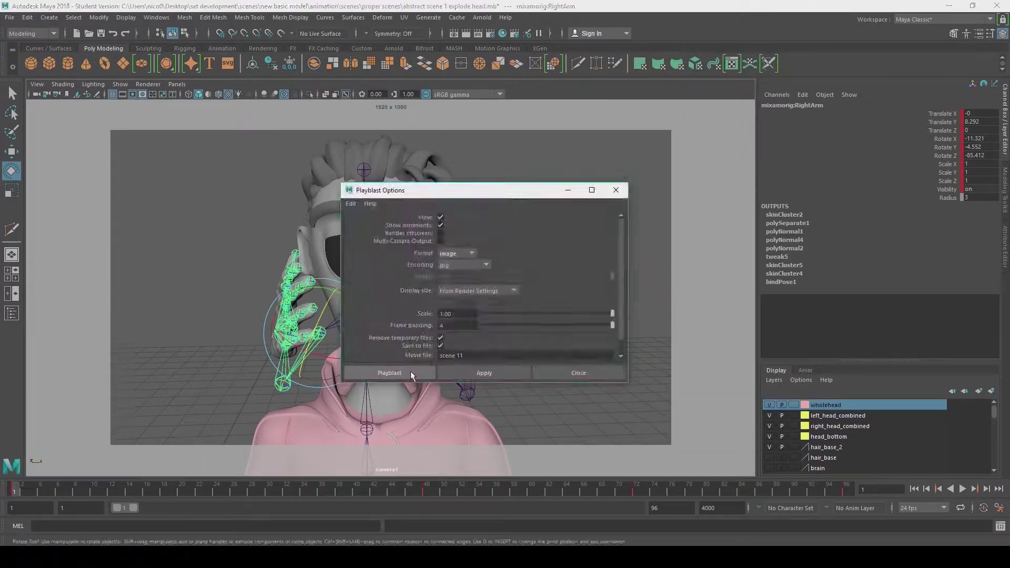
pyautogui.click(411, 371)
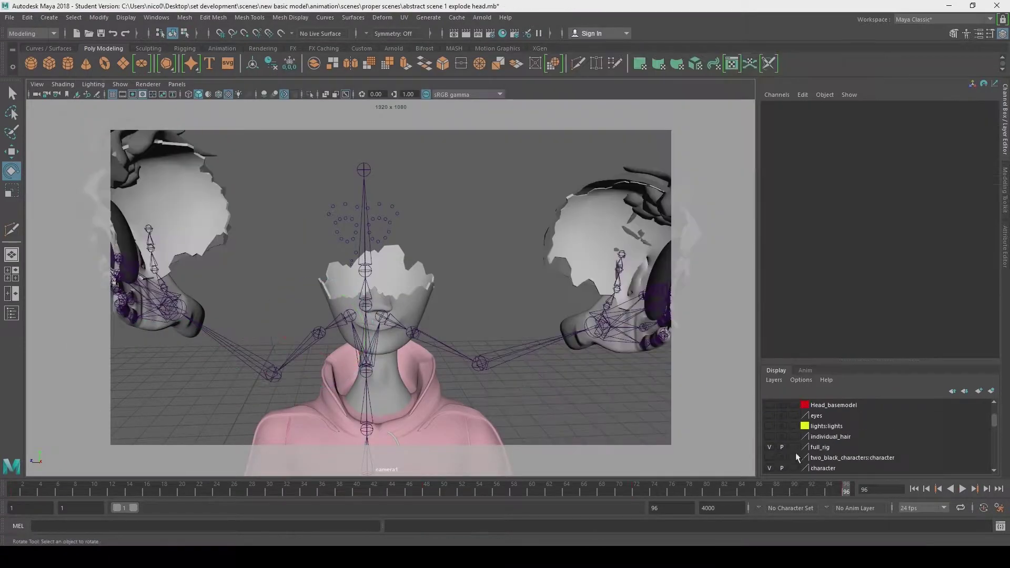
# - Check the full_rig layer's visibility and the viewport's shading and display options, then return to frame 1
pyautogui.click(769, 448)
pyautogui.click(770, 448)
pyautogui.click(40, 85)
pyautogui.click(71, 200)
pyautogui.click(68, 86)
pyautogui.click(64, 168)
pyautogui.click(63, 84)
pyautogui.click(65, 167)
pyautogui.click(63, 84)
pyautogui.click(370, 113)
pyautogui.click(15, 491)
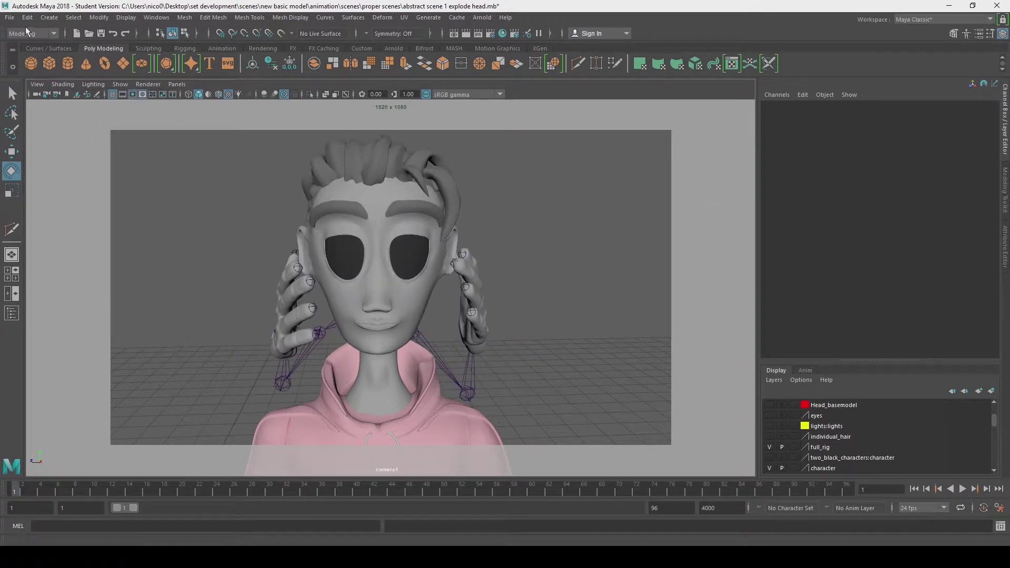
# - Switch from the camera1 view to the perspective view and select the camera1 object
pyautogui.click(177, 84)
pyautogui.click(287, 113)
pyautogui.click(462, 310)
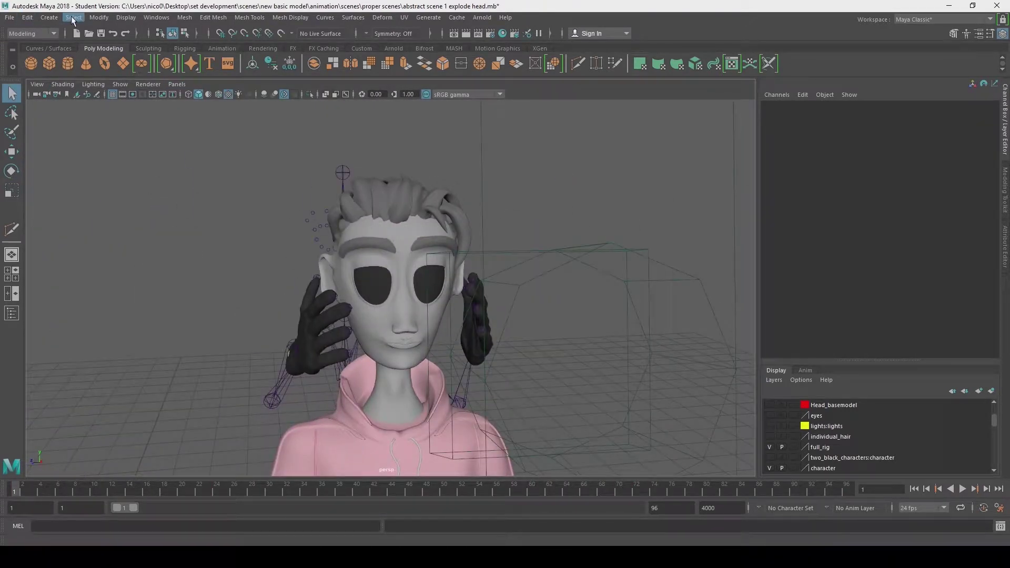
pyautogui.click(73, 20)
pyautogui.click(80, 192)
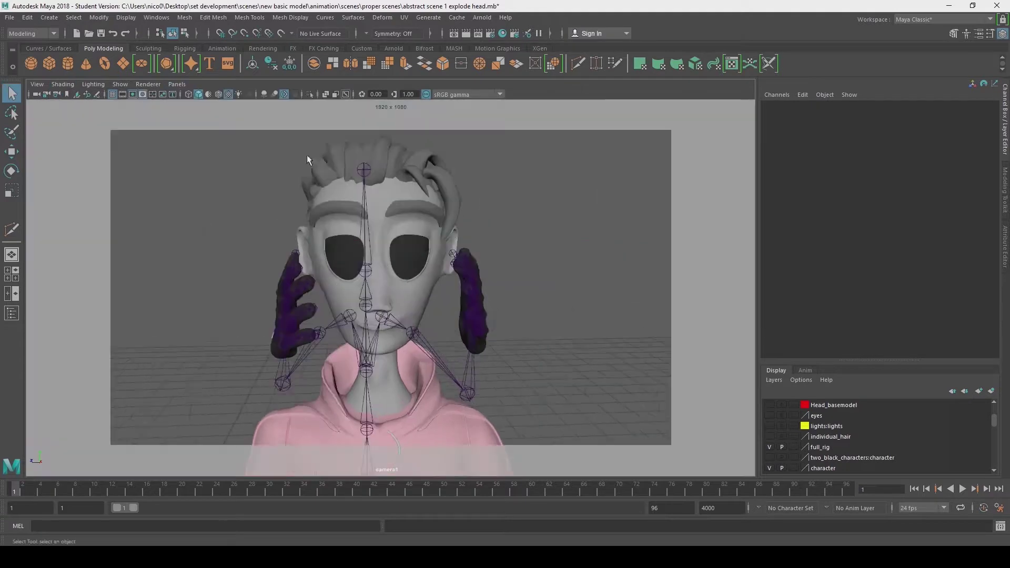
pyautogui.click(177, 84)
pyautogui.moveTo(221, 95)
pyautogui.click(305, 105)
pyautogui.click(331, 126)
# - Look through camera1, playblast the shot as the scene 11 jpg sequence and close the preview
pyautogui.click(176, 85)
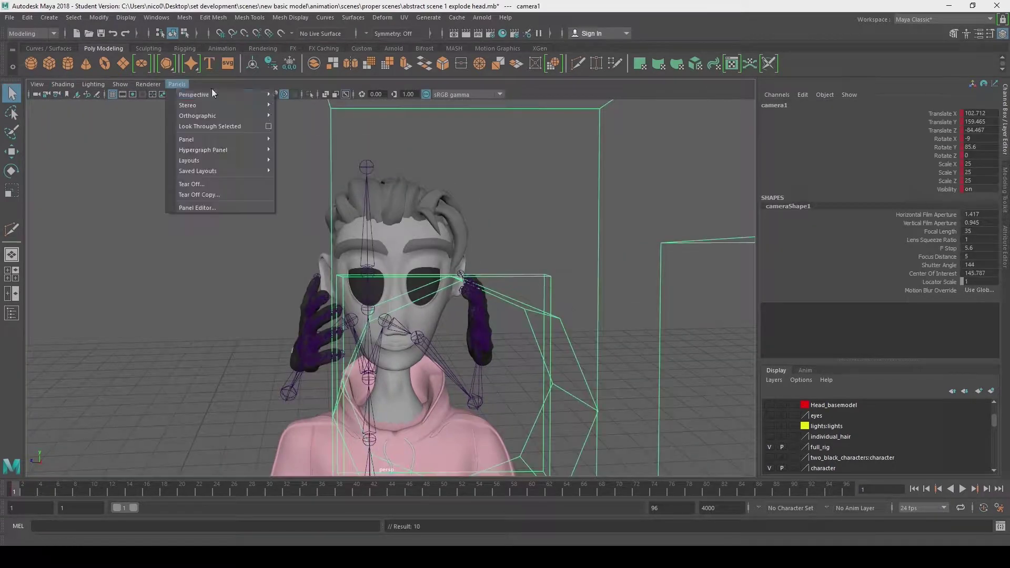
pyautogui.click(300, 96)
pyautogui.rightClick(24, 493)
pyautogui.click(46, 489)
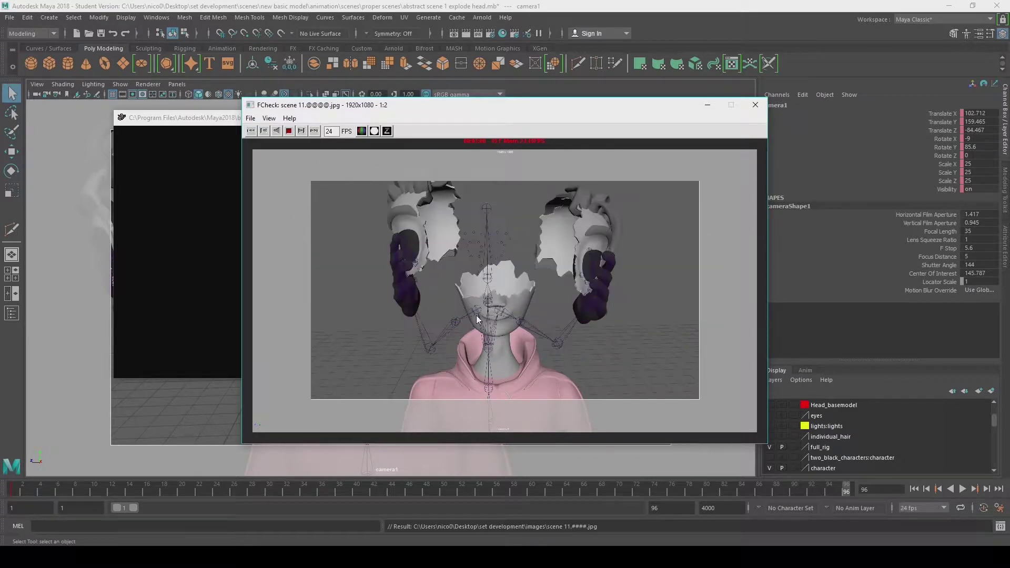
pyautogui.click(755, 105)
# - Select the right arm at frame 58, open its curves in the Graph Editor and delete the boxed keys
pyautogui.click(320, 337)
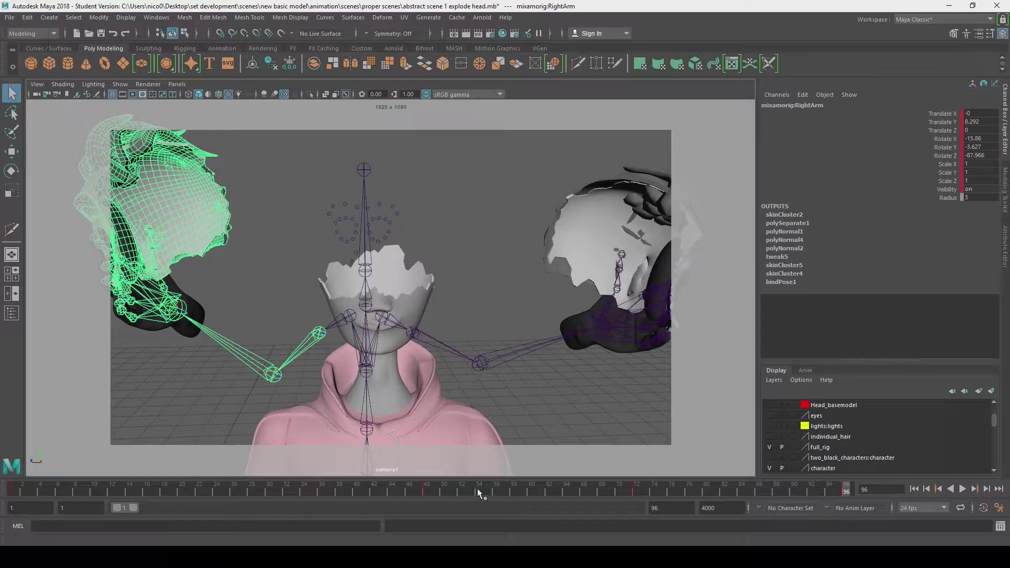
pyautogui.click(511, 489)
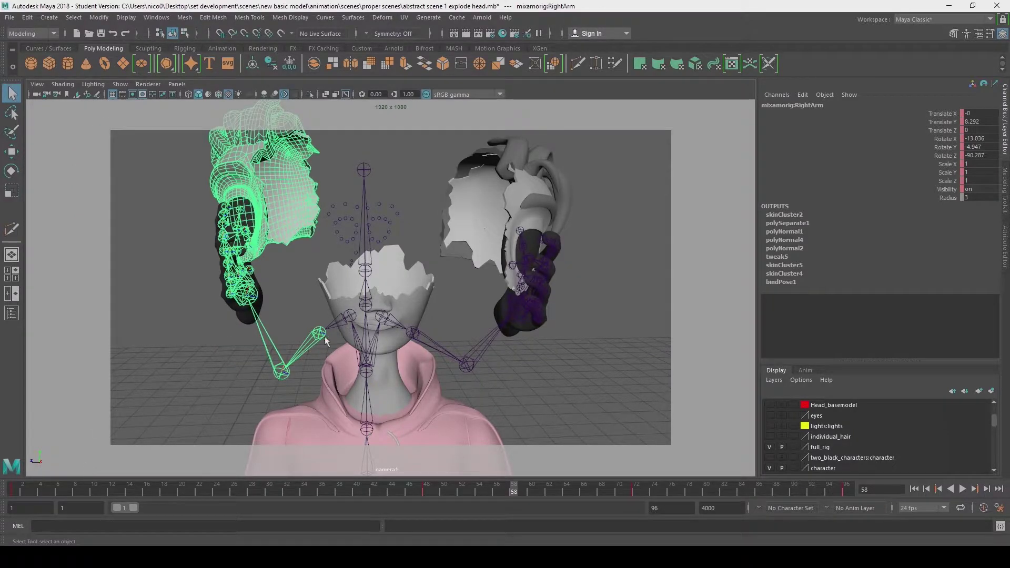
pyautogui.click(156, 18)
pyautogui.click(274, 57)
pyautogui.moveTo(664, 100); pyautogui.dragTo(692, 224)
pyautogui.press('Delete')
# - Try a slight rotation of the right hand at frame 58 in the perspective view
pyautogui.click(285, 373)
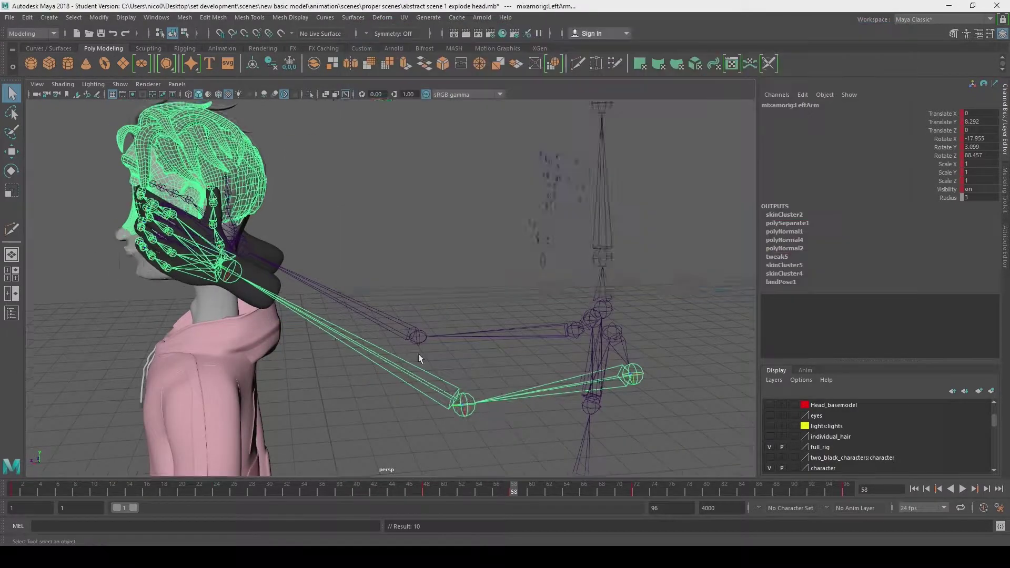
pyautogui.keyDown('alt'); pyautogui.moveTo(418, 354); pyautogui.dragTo(271, 334); pyautogui.keyUp('alt')
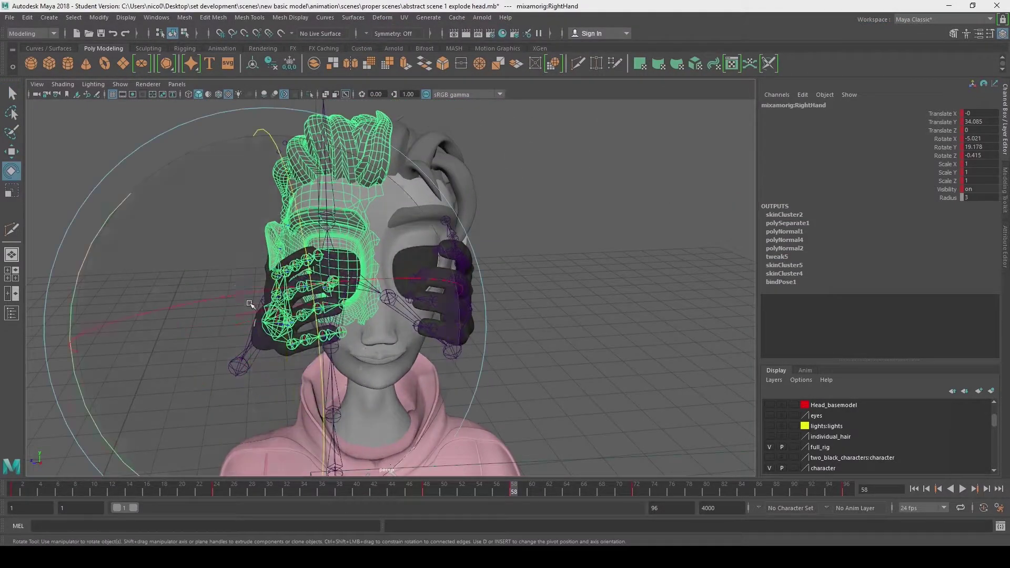
pyautogui.moveTo(113, 212); pyautogui.dragTo(130, 195)
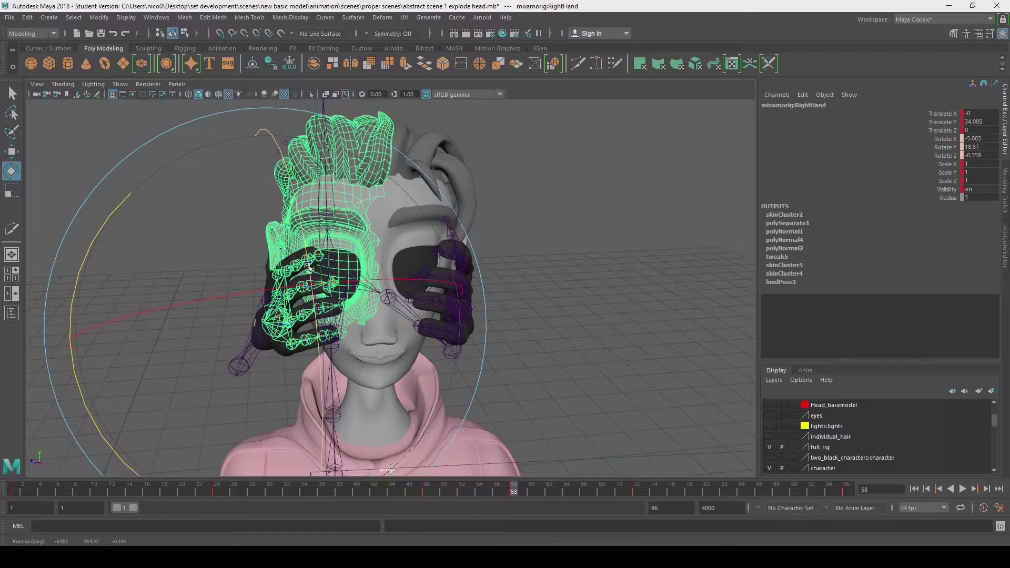
pyautogui.hotkey('ctrl', 'z')
pyautogui.hotkey('ctrl', 'z')
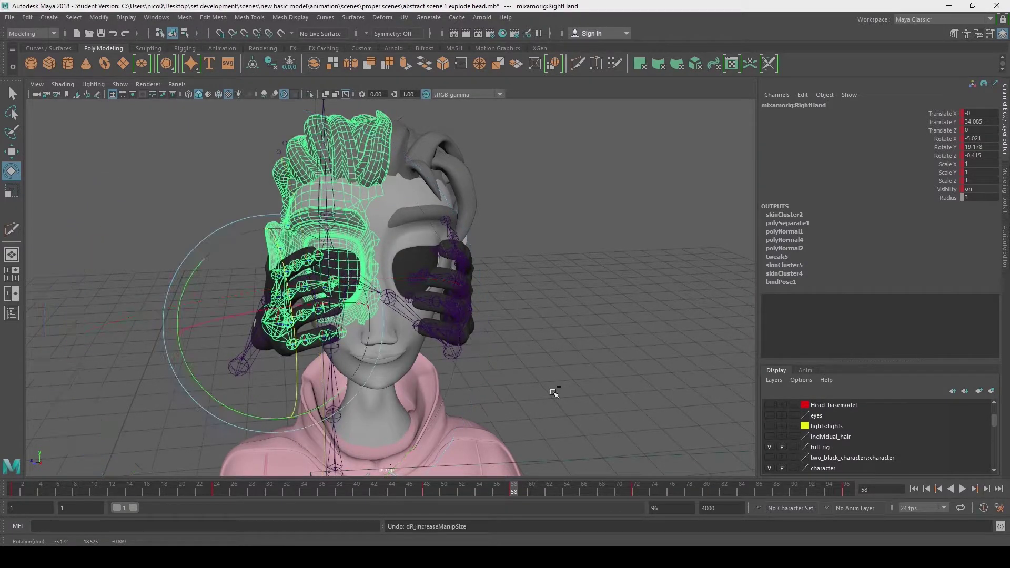
# - At frame 53, rotate the right hand to about -4.989, 18.039, -0.31
pyautogui.click(470, 491)
pyautogui.moveTo(191, 295); pyautogui.dragTo(193, 287)
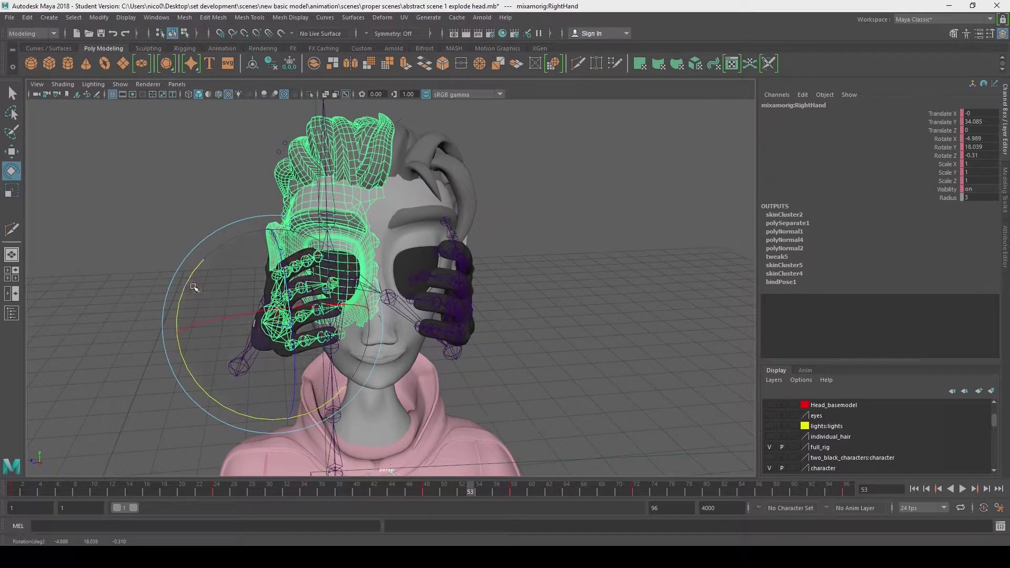
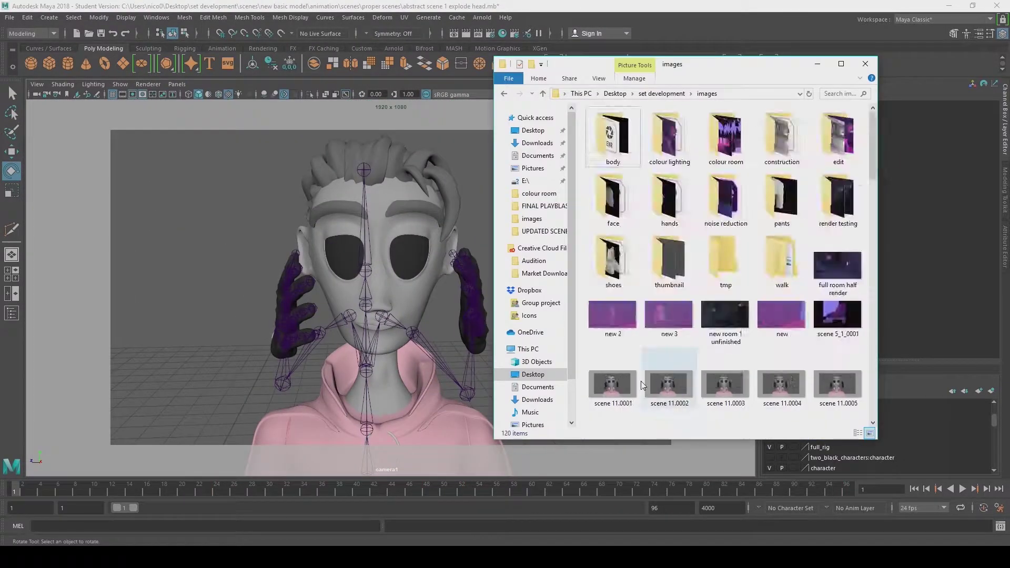
# - Delete the old scene 11 frames from the images folder and review the new playblast
pyautogui.press('Delete')
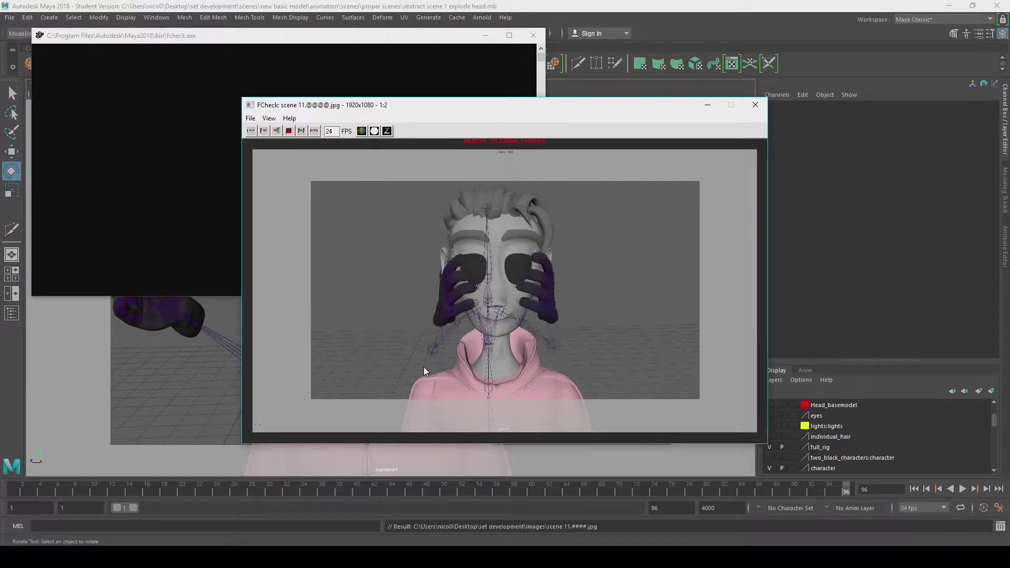
pyautogui.click(755, 108)
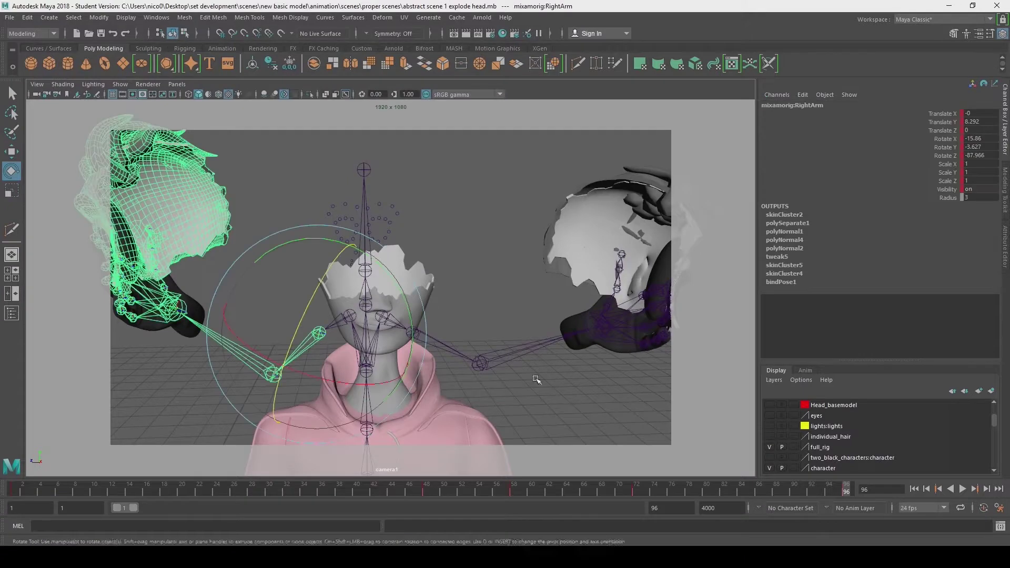
# - At frame 66, switch to the perspective view and box-select curve keys in the Graph Editor
pyautogui.click(588, 487)
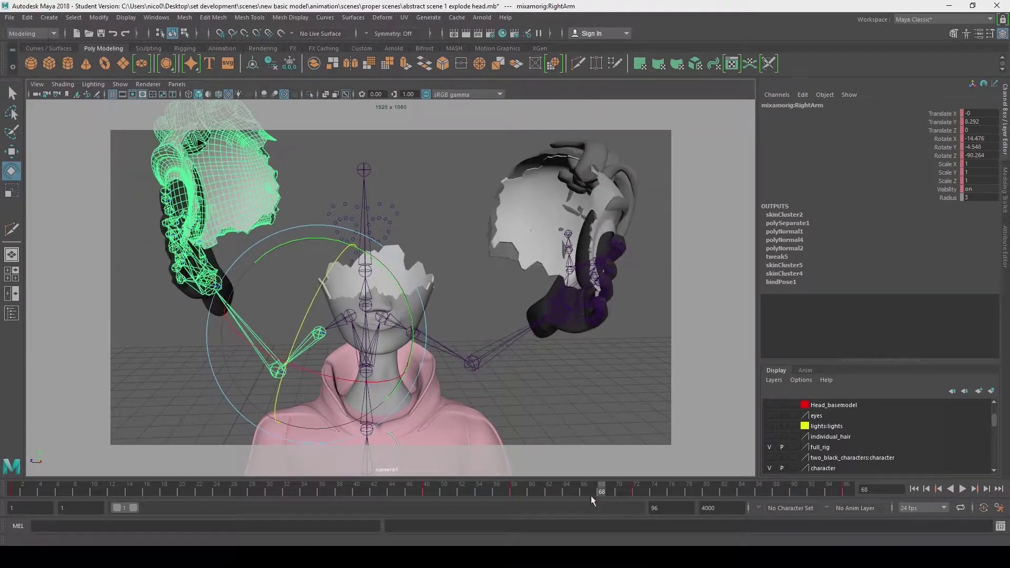
pyautogui.click(585, 489)
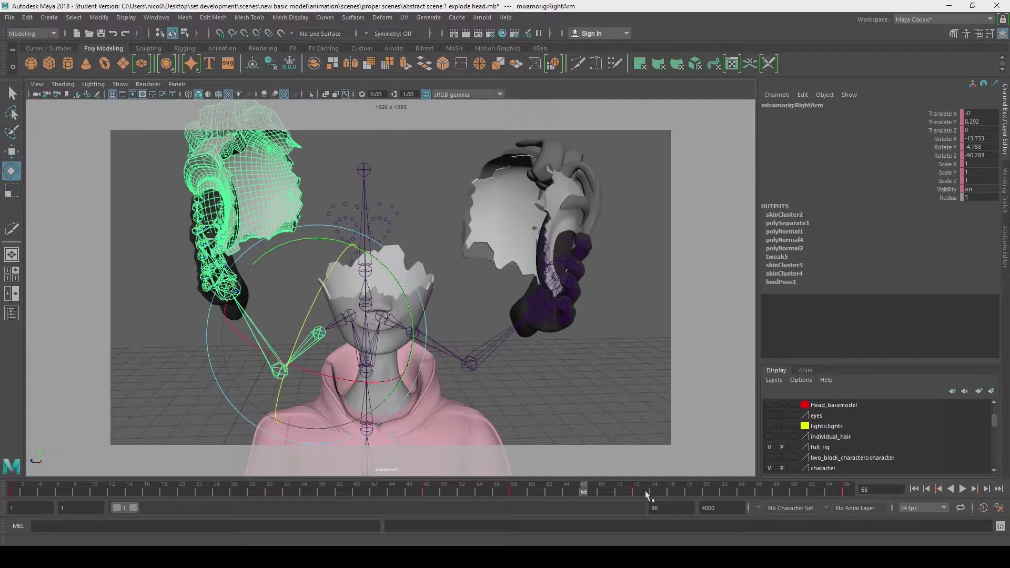
pyautogui.click(156, 17)
pyautogui.click(176, 84)
pyautogui.moveTo(221, 95)
pyautogui.click(304, 105)
pyautogui.click(156, 17)
pyautogui.moveTo(232, 78)
pyautogui.click(298, 85)
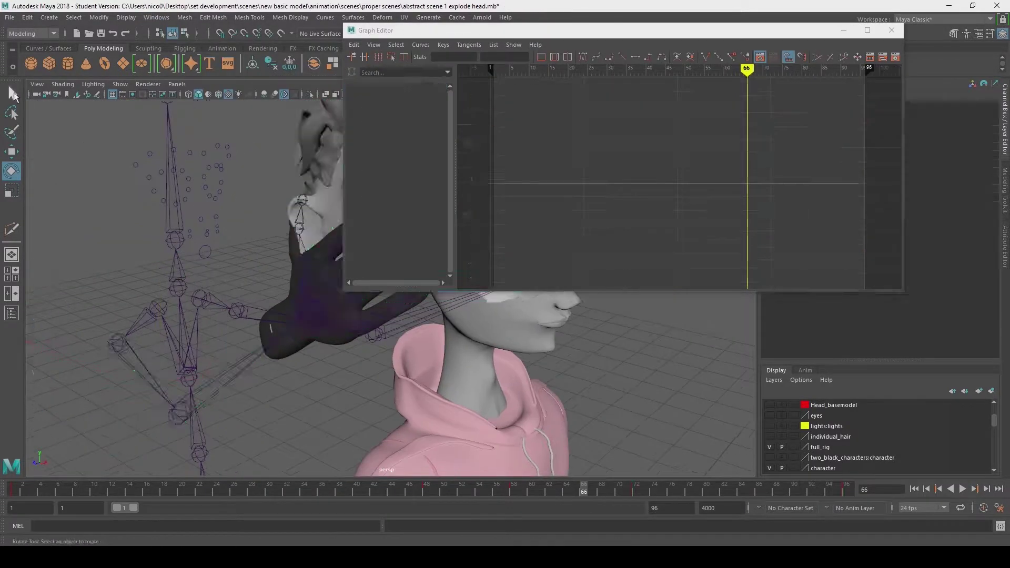
pyautogui.moveTo(794, 93); pyautogui.dragTo(750, 195)
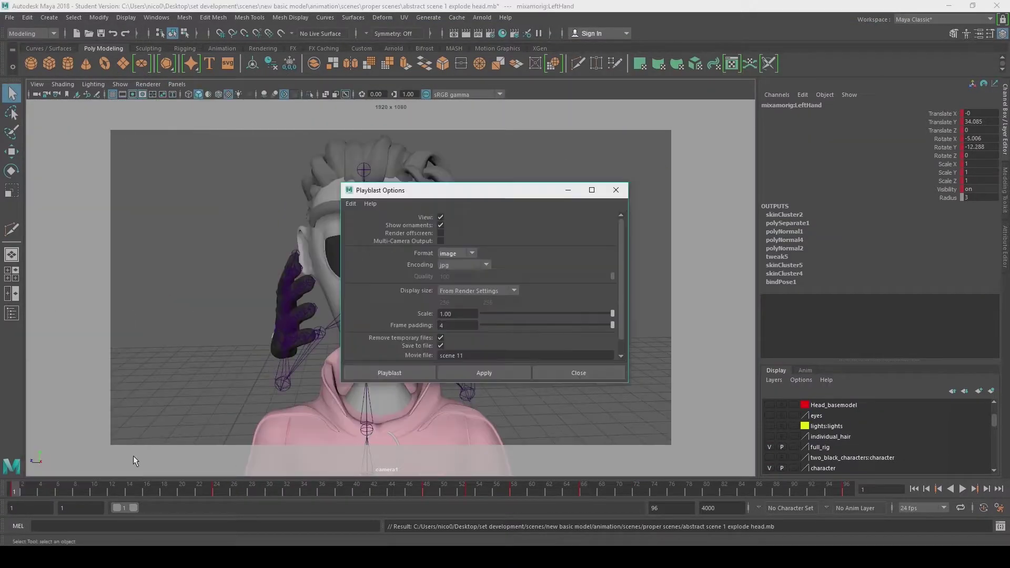
# - Playblast the shot as jpg images named scene 11 at render-settings size and close the preview
pyautogui.click(379, 368)
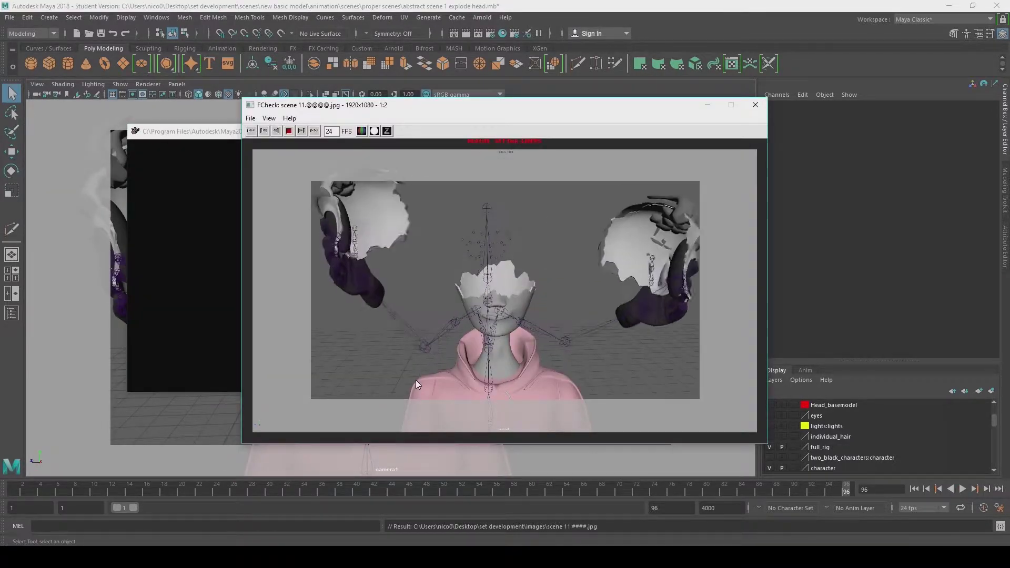
pyautogui.click(756, 106)
# - In the perspective view, create a polygon cube and move it clear of the character to about Y 46.821, Z 129.16
pyautogui.click(177, 85)
pyautogui.moveTo(216, 95)
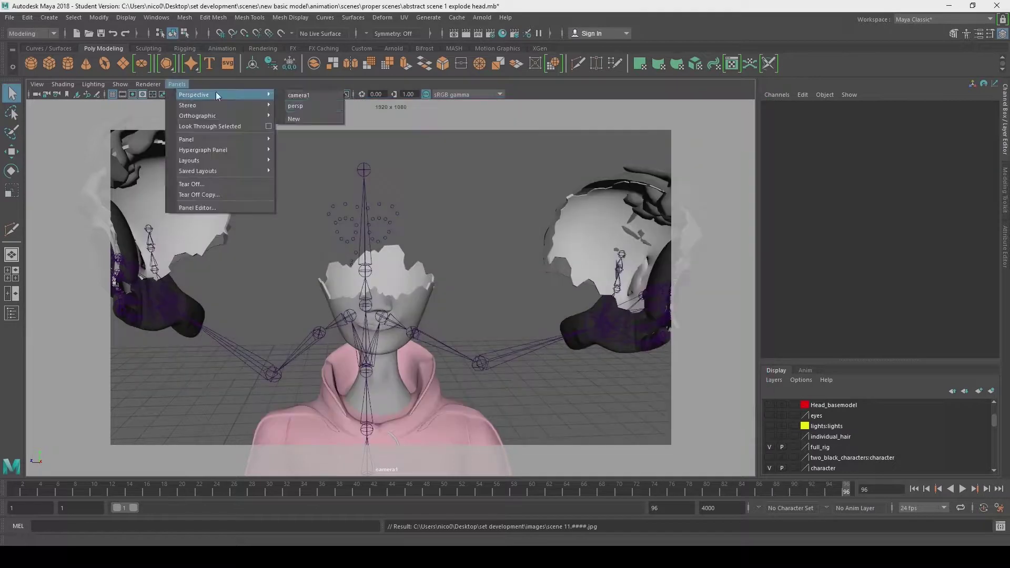
pyautogui.click(295, 106)
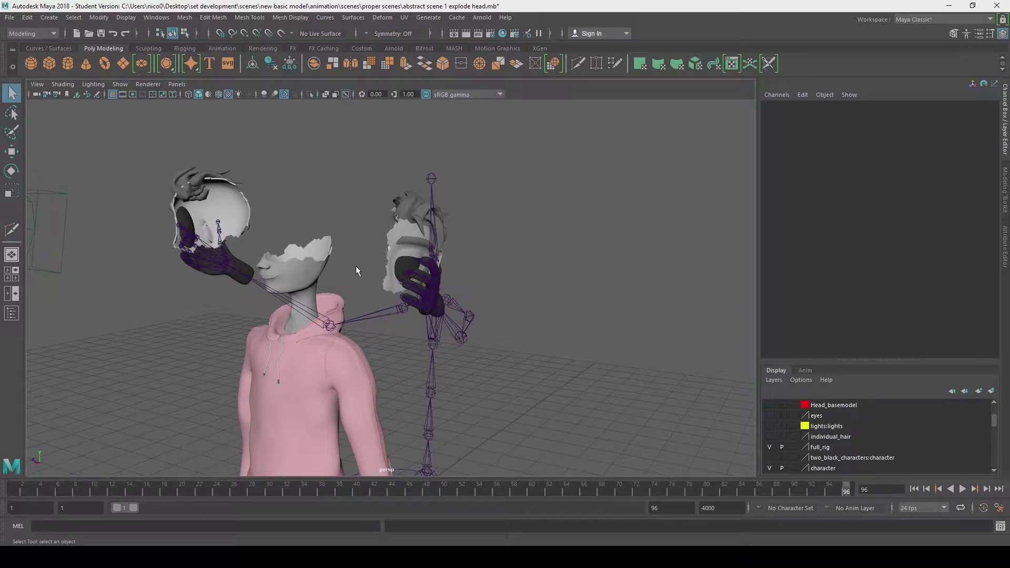
pyautogui.click(49, 63)
pyautogui.scroll(-5, 356, 266)
pyautogui.press('w')
pyautogui.moveTo(363, 449); pyautogui.dragTo(60, 379)
pyautogui.moveTo(140, 320); pyautogui.dragTo(140, 235)
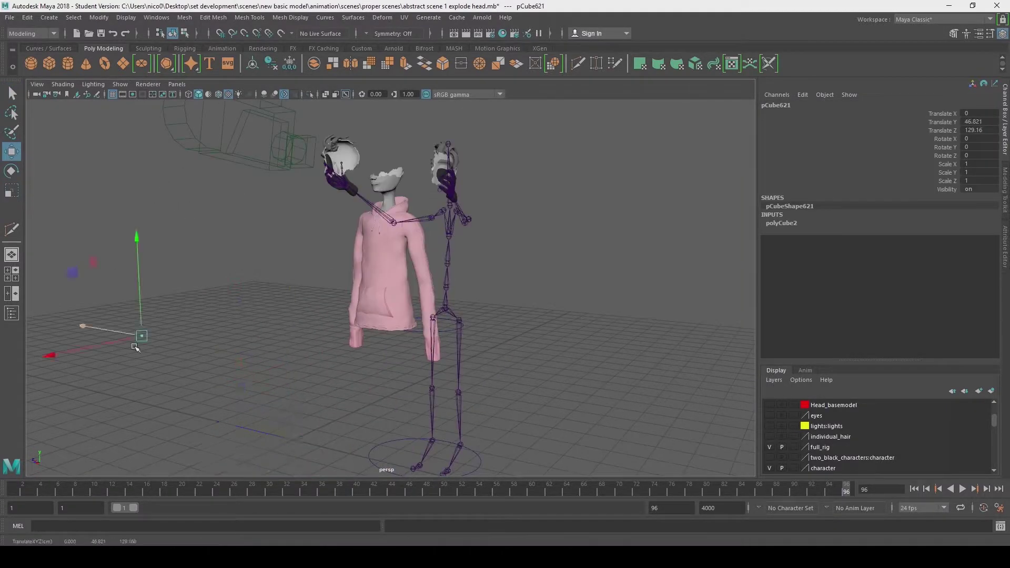
# - Scale the cube into a thin, wide slab and increase its depth subdivisions
pyautogui.press('f')
pyautogui.press('r')
pyautogui.moveTo(390, 193); pyautogui.dragTo(380, 268)
pyautogui.moveTo(391, 195); pyautogui.dragTo(390, 280)
pyautogui.click(1005, 246)
pyautogui.click(886, 105)
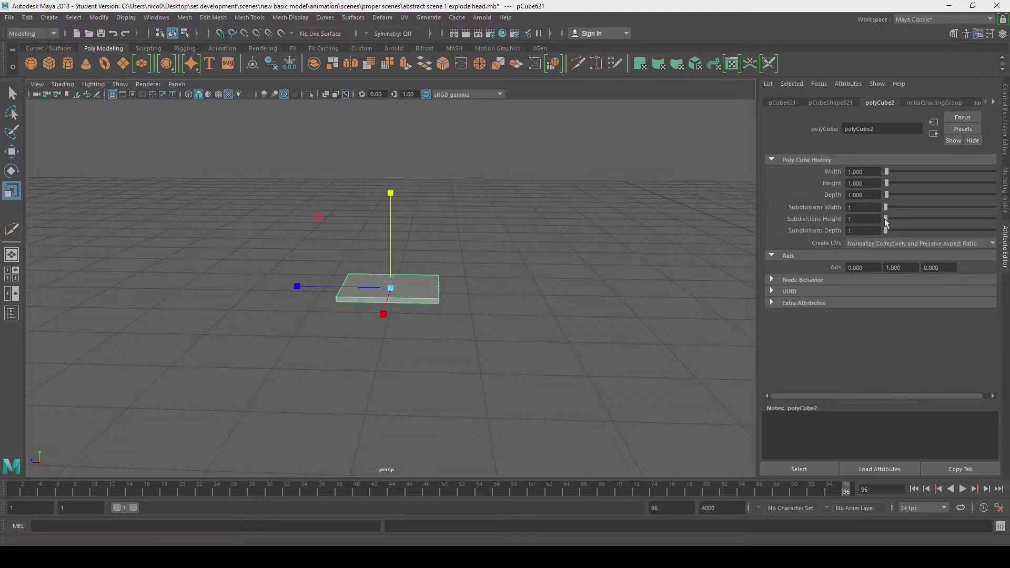
pyautogui.moveTo(887, 229); pyautogui.dragTo(895, 229)
pyautogui.moveTo(296, 286); pyautogui.dragTo(264, 286)
# - Move the slab's vertices to shape it into an irregular, jagged shard
pyautogui.keyDown('alt'); pyautogui.moveTo(363, 310); pyautogui.dragTo(411, 326); pyautogui.keyUp('alt')
pyautogui.moveTo(384, 295); pyautogui.dragTo(337, 298, button='right')
pyautogui.moveTo(331, 328); pyautogui.dragTo(292, 258)
pyautogui.press('w')
pyautogui.moveTo(311, 221); pyautogui.dragTo(318, 241)
pyautogui.keyDown('alt'); pyautogui.moveTo(337, 295); pyautogui.dragTo(379, 327); pyautogui.keyUp('alt')
pyautogui.moveTo(390, 369); pyautogui.dragTo(358, 331)
pyautogui.moveTo(437, 385); pyautogui.dragTo(400, 342)
pyautogui.keyDown('alt'); pyautogui.moveTo(421, 300); pyautogui.dragTo(474, 321); pyautogui.keyUp('alt')
pyautogui.moveTo(342, 337); pyautogui.dragTo(439, 307)
pyautogui.moveTo(389, 337); pyautogui.dragTo(368, 311)
pyautogui.keyDown('alt'); pyautogui.moveTo(440, 307); pyautogui.dragTo(348, 331); pyautogui.keyUp('alt')
pyautogui.moveTo(471, 302); pyautogui.dragTo(462, 303)
pyautogui.keyDown('alt'); pyautogui.moveTo(463, 379); pyautogui.dragTo(410, 242); pyautogui.keyUp('alt')
pyautogui.press('F8')
# - Duplicate the shard and move the copy away from the original
pyautogui.press('q')
pyautogui.keyDown('alt'); pyautogui.moveTo(405, 327); pyautogui.dragTo(415, 354); pyautogui.keyUp('alt')
pyautogui.hotkey('ctrl', 'd')
pyautogui.press('w')
pyautogui.moveTo(423, 319); pyautogui.dragTo(390, 288)
pyautogui.keyDown('alt'); pyautogui.moveTo(391, 316); pyautogui.dragTo(400, 347); pyautogui.keyUp('alt')
# - Move the copied shard's vertices to give it a different jagged outline
pyautogui.press('F8')
pyautogui.moveTo(368, 369); pyautogui.dragTo(363, 294)
pyautogui.moveTo(323, 371); pyautogui.dragTo(347, 324)
pyautogui.moveTo(337, 247); pyautogui.dragTo(306, 287)
pyautogui.keyDown('alt'); pyautogui.moveTo(363, 316); pyautogui.dragTo(321, 358); pyautogui.keyUp('alt')
pyautogui.moveTo(326, 371); pyautogui.dragTo(355, 405)
pyautogui.moveTo(341, 303); pyautogui.dragTo(341, 294)
pyautogui.keyDown('alt'); pyautogui.moveTo(363, 369); pyautogui.dragTo(418, 326); pyautogui.keyUp('alt')
pyautogui.moveTo(377, 365); pyautogui.dragTo(384, 366)
# - Select the loop of faces around the shards and assign a material to them
pyautogui.keyDown('alt'); pyautogui.moveTo(568, 347); pyautogui.dragTo(506, 316); pyautogui.keyUp('alt')
pyautogui.moveTo(363, 231); pyautogui.dragTo(505, 529, button='right')
pyautogui.press('q')
pyautogui.click(356, 266)
pyautogui.keyDown('shift'); pyautogui.doubleClick(366, 267); pyautogui.keyUp('shift')
pyautogui.keyDown('alt'); pyautogui.moveTo(421, 294); pyautogui.dragTo(350, 284); pyautogui.keyUp('alt')
pyautogui.moveTo(351, 284); pyautogui.dragTo(377, 355, button='right')
pyautogui.keyDown('alt'); pyautogui.moveTo(376, 354); pyautogui.dragTo(323, 252); pyautogui.keyUp('alt')
pyautogui.moveTo(322, 252); pyautogui.dragTo(447, 531, button='right')
pyautogui.keyDown('alt'); pyautogui.moveTo(447, 368); pyautogui.dragTo(380, 374); pyautogui.keyUp('alt')
# - Return to object mode and move the shards up into the open lower half of the character's head
pyautogui.click(381, 375)
pyautogui.click(457, 405)
pyautogui.moveTo(457, 416)
pyautogui.keyDown('alt'); pyautogui.mouseDown()
pyautogui.moveTo(372, 411)
pyautogui.moveTo(300, 349)
pyautogui.mouseUp(); pyautogui.keyUp('alt')
pyautogui.moveTo(301, 349); pyautogui.dragTo(340, 316, button='right')
pyautogui.scroll(-6, 343, 285)
pyautogui.moveTo(343, 273); pyautogui.dragTo(550, 377)
pyautogui.moveTo(326, 452); pyautogui.dragTo(367, 232)
pyautogui.press('space')
pyautogui.press('space')
pyautogui.press('space')
pyautogui.press('space')
pyautogui.keyDown('alt'); pyautogui.moveTo(412, 266); pyautogui.dragTo(346, 335); pyautogui.keyUp('alt')
pyautogui.scroll(5, 464, 349)
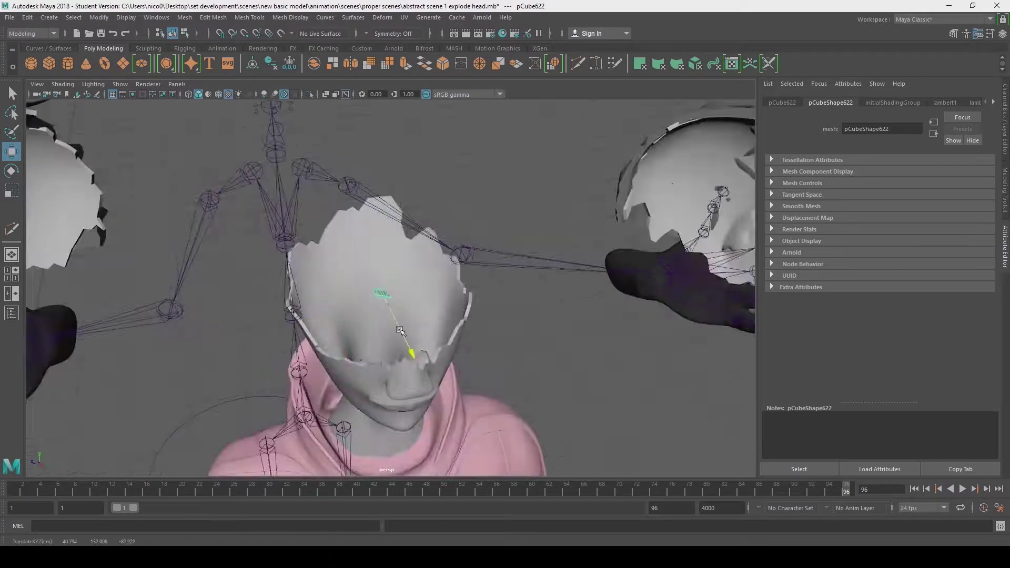
# - Duplicate a shard inside the open head and move the copy to another spot in the cavity
pyautogui.keyDown('alt'); pyautogui.moveTo(336, 310); pyautogui.dragTo(368, 350); pyautogui.keyUp('alt')
pyautogui.press('e')
pyautogui.click(356, 263)
pyautogui.hotkey('ctrl', 'd')
pyautogui.press('w')
pyautogui.moveTo(356, 264); pyautogui.dragTo(448, 350)
# - Duplicate another shard, place the copy beside the others in the open head and rotate it to a different angle
pyautogui.press('e')
pyautogui.click(297, 323)
pyautogui.hotkey('ctrl', 'd')
pyautogui.press('w')
pyautogui.moveTo(299, 253); pyautogui.dragTo(301, 213)
pyautogui.moveTo(205, 289); pyautogui.dragTo(301, 282)
pyautogui.keyDown('alt'); pyautogui.moveTo(336, 337); pyautogui.dragTo(345, 273); pyautogui.keyUp('alt')
pyautogui.press('e')
pyautogui.moveTo(392, 368); pyautogui.dragTo(412, 355)
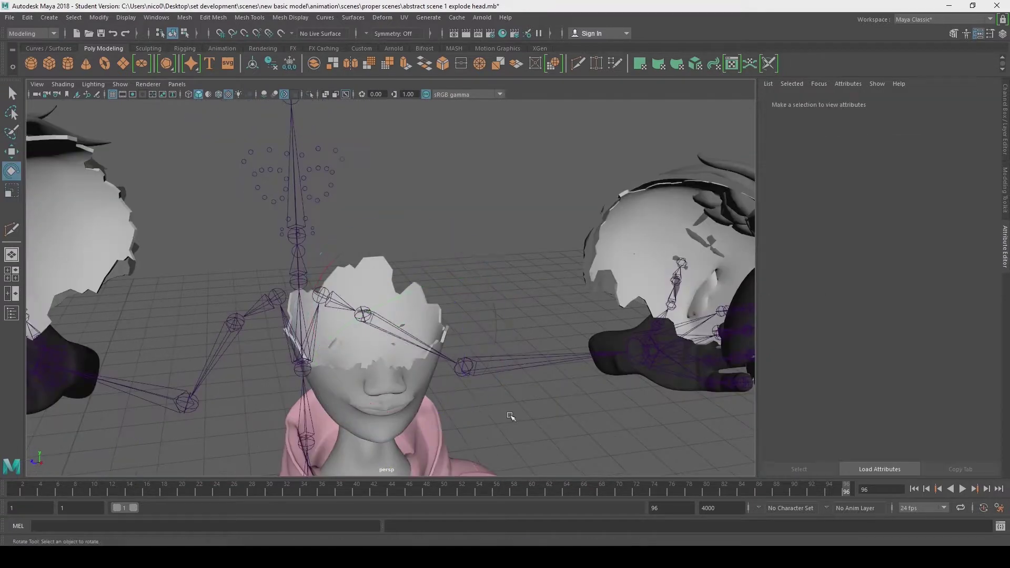
# - Key the pCube621 shard inside the head at frame 58, and at frame 96 move it down and out past the camera frame
pyautogui.moveTo(234, 491); pyautogui.dragTo(267, 491)
pyautogui.moveTo(455, 492); pyautogui.dragTo(767, 493)
pyautogui.click(341, 349)
pyautogui.click(514, 492)
pyautogui.press('s')
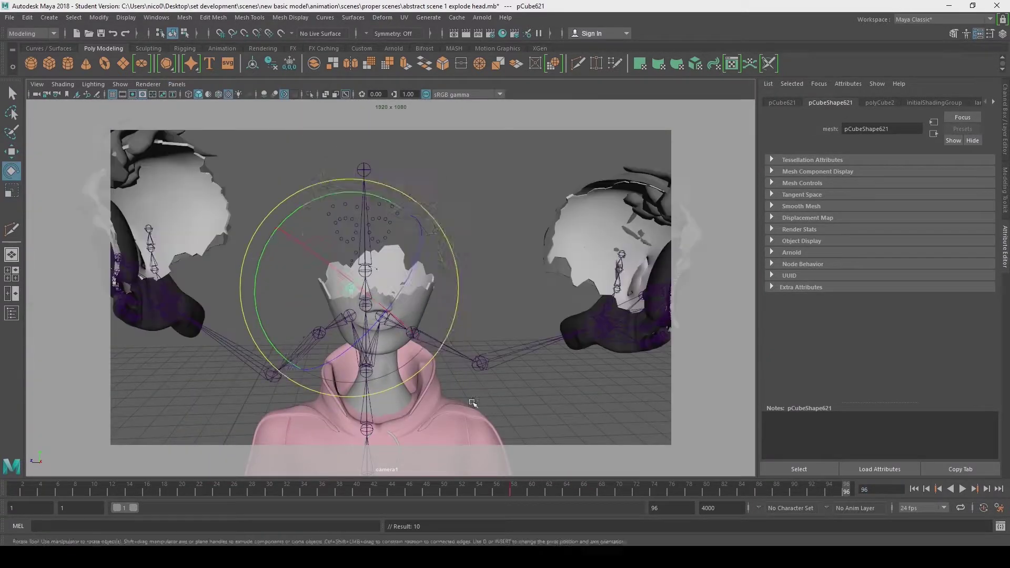
pyautogui.press('w')
pyautogui.moveTo(105, 439); pyautogui.dragTo(55, 499)
pyautogui.press('e')
# - Key the pCube624 shard inside the head at frame 58, and at frame 96 move it outward beyond the hand holding the head half
pyautogui.click(403, 284)
pyautogui.click(515, 492)
pyautogui.press('s')
pyautogui.click(848, 490)
pyautogui.press('w')
pyautogui.moveTo(437, 312); pyautogui.dragTo(512, 338)
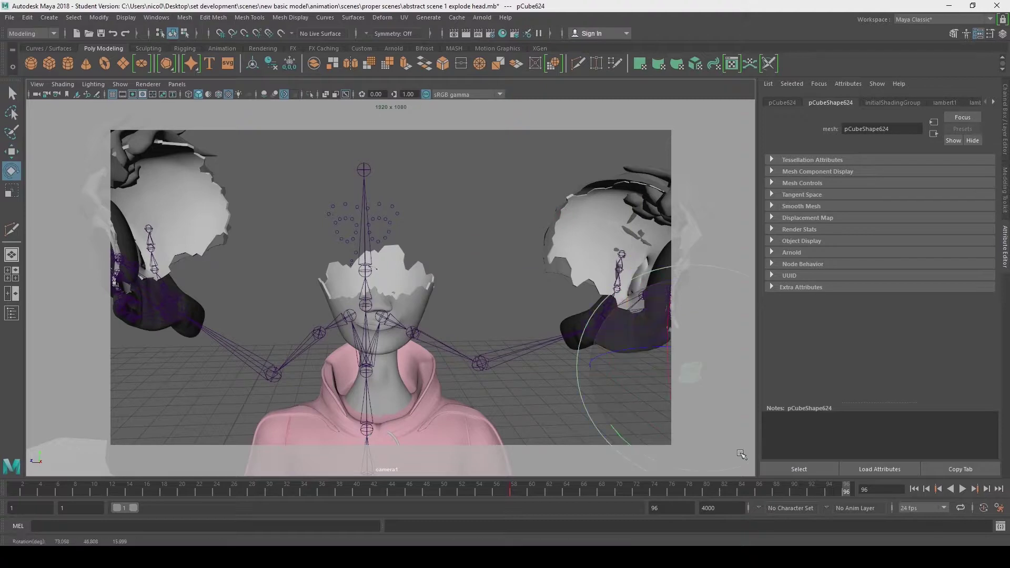
# - Key the pCube623 shard at frame 58, then at frame 96 move it out beside the head, rotate it and key it
pyautogui.click(395, 291)
pyautogui.click(512, 493)
pyautogui.press('s')
pyautogui.click(848, 492)
pyautogui.press('w')
pyautogui.moveTo(394, 293); pyautogui.dragTo(477, 304)
pyautogui.moveTo(569, 353); pyautogui.dragTo(502, 340)
pyautogui.press('e')
pyautogui.moveTo(584, 274); pyautogui.dragTo(594, 316)
pyautogui.press('s')
# - Select the pCube622 shard in the perspective view, key it at frame 58, and key it moved outward and rotated at frame 96 through camera1
pyautogui.moveTo(842, 494); pyautogui.dragTo(706, 494)
pyautogui.click(177, 84)
pyautogui.click(279, 107)
pyautogui.click(386, 375)
pyautogui.click(177, 84)
pyautogui.moveTo(200, 94)
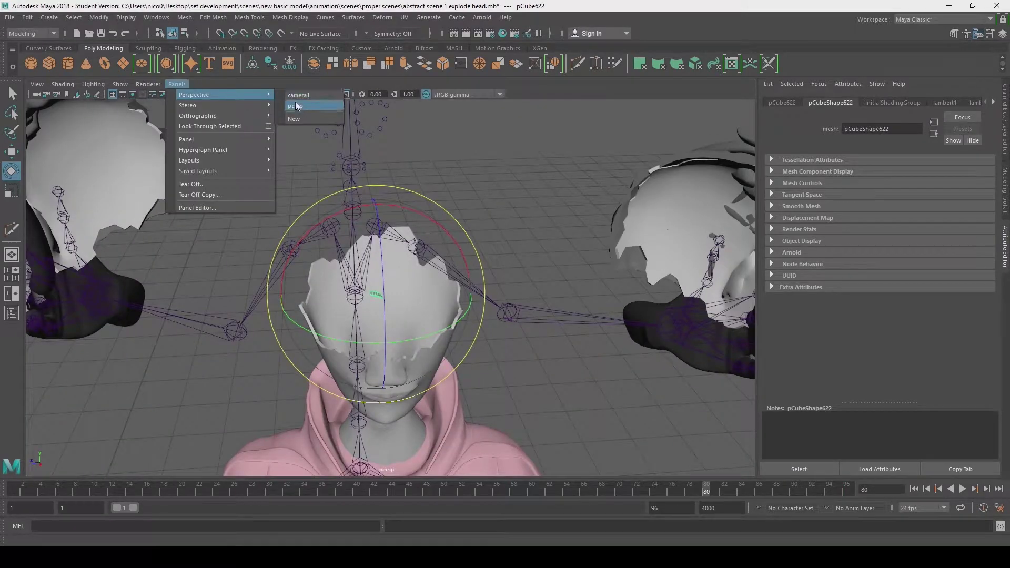
pyautogui.click(294, 96)
pyautogui.click(513, 494)
pyautogui.press('s')
pyautogui.click(847, 492)
pyautogui.press('w')
pyautogui.moveTo(299, 204); pyautogui.dragTo(190, 206)
pyautogui.press('e')
pyautogui.moveTo(194, 215); pyautogui.dragTo(217, 263)
pyautogui.press('w')
pyautogui.moveTo(185, 206)
pyautogui.mouseDown()
pyautogui.moveTo(81, 205)
pyautogui.moveTo(190, 205)
pyautogui.mouseUp()
pyautogui.press('s')
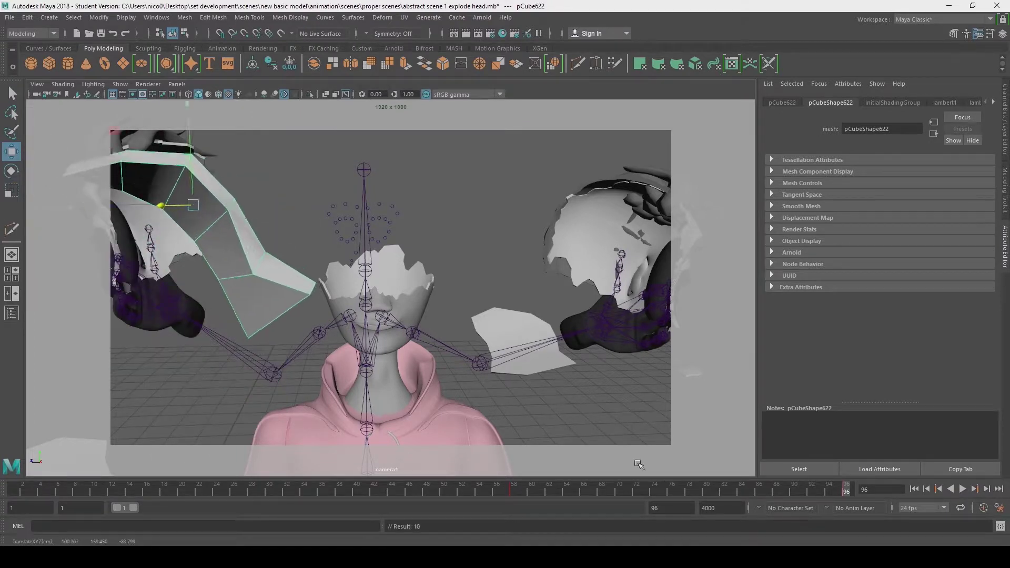
# - Cut the pCube623 shard's end keys at frame 96 in the Graph Editor and paste them at frame 66
pyautogui.moveTo(473, 492); pyautogui.dragTo(549, 492)
pyautogui.click(473, 362)
pyautogui.click(584, 492)
pyautogui.click(157, 17)
pyautogui.moveTo(203, 79)
pyautogui.click(297, 84)
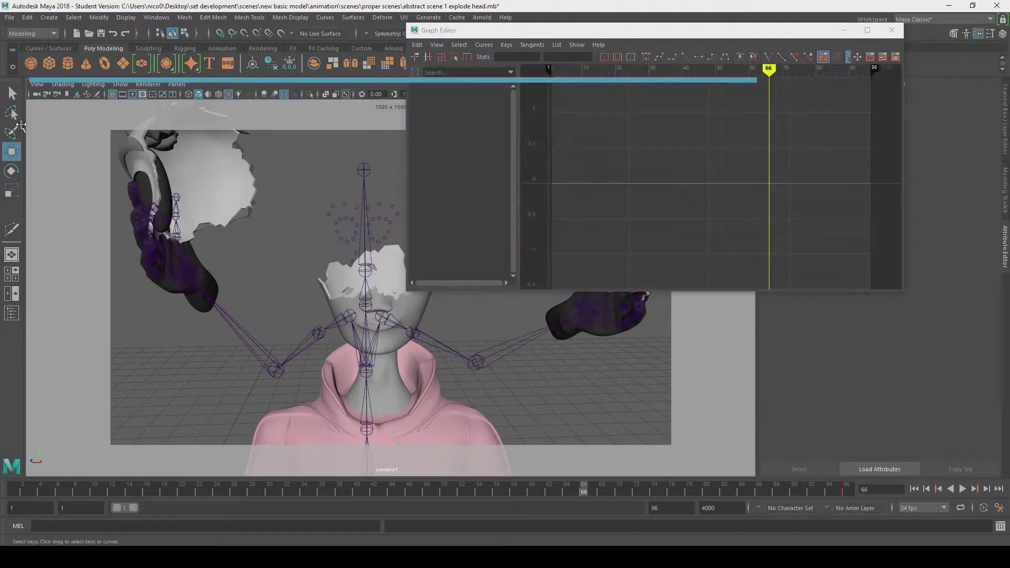
pyautogui.click(395, 296)
pyautogui.click(397, 298)
pyautogui.moveTo(894, 105); pyautogui.dragTo(837, 273)
pyautogui.hotkey('ctrl', 'x')
pyautogui.hotkey('ctrl', 'v')
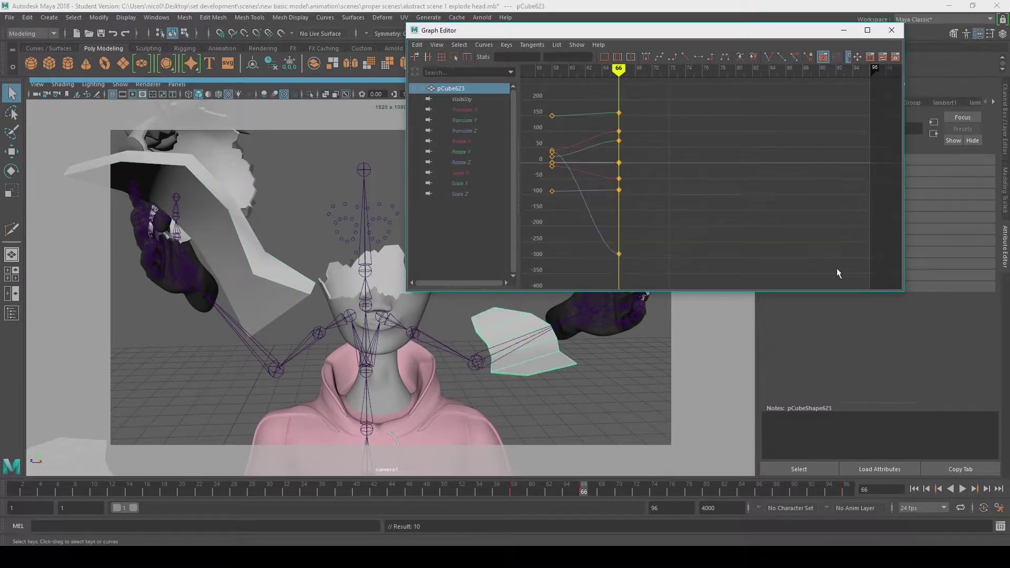
# - Retime another shard's end keys from frame 96 to frame 66 in the Graph Editor
pyautogui.click(177, 84)
pyautogui.click(296, 117)
pyautogui.click(428, 343)
pyautogui.moveTo(894, 106); pyautogui.dragTo(838, 273)
pyautogui.click(296, 108)
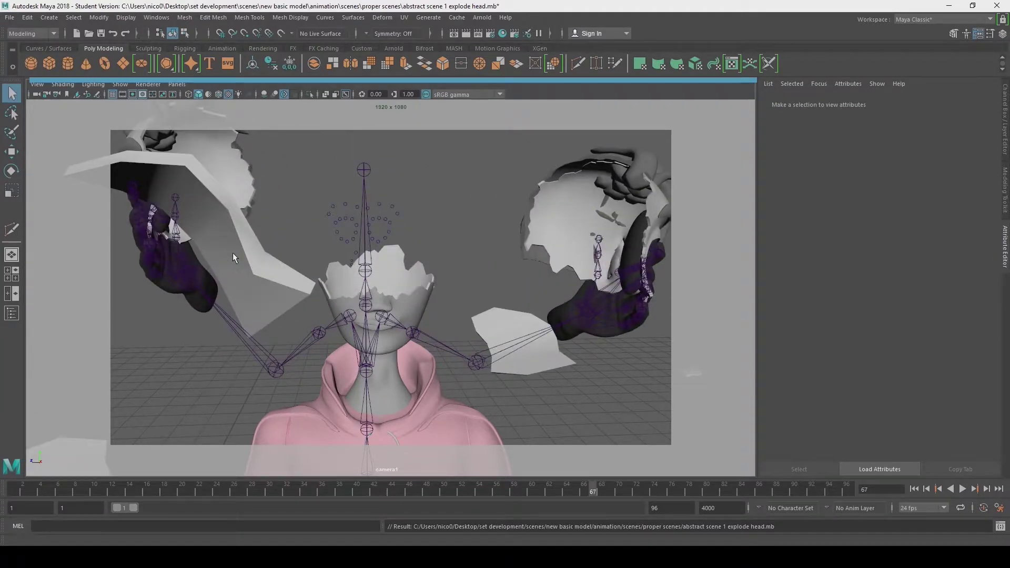
# - At frame 66, move the pCube622 and pCube623 shards farther out past the camera and key the new position
pyautogui.click(232, 253)
pyautogui.press('w')
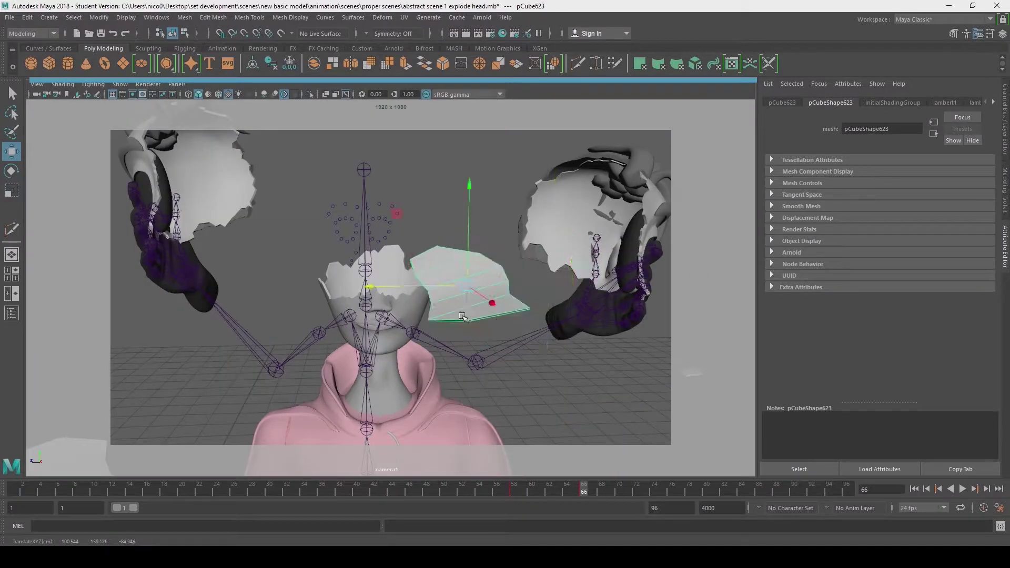
pyautogui.click(176, 84)
pyautogui.moveTo(221, 94)
pyautogui.click(298, 107)
pyautogui.click(177, 85)
pyautogui.click(295, 96)
pyautogui.press('s')
# - Step back and forth through the frames up to 66 to check how the shards fly out of the head
pyautogui.hotkey('alt', ',')
pyautogui.hotkey('alt', ',')
pyautogui.hotkey('alt', ',')
pyautogui.hotkey('alt', ',')
pyautogui.hotkey('alt', ',')
pyautogui.hotkey('alt', ',')
pyautogui.hotkey('alt', ',')
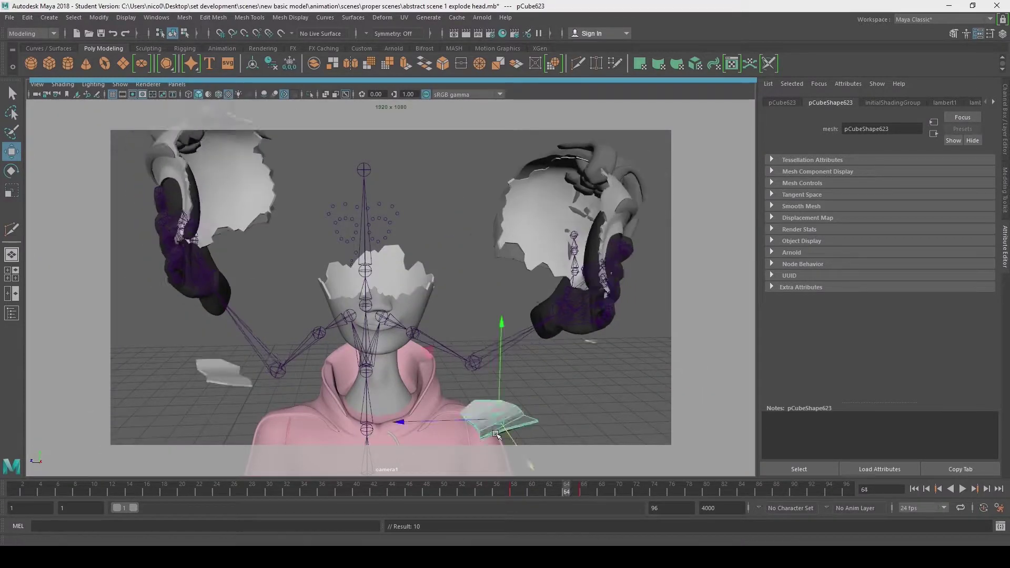
pyautogui.hotkey('alt', '.')
pyautogui.hotkey('alt', '.')
pyautogui.hotkey('alt', '.')
pyautogui.hotkey('alt', '.')
pyautogui.hotkey('alt', '.')
pyautogui.hotkey('alt', ',')
pyautogui.hotkey('alt', ',')
pyautogui.hotkey('alt', '.')
pyautogui.hotkey('alt', '.')
pyautogui.hotkey('alt', ',')
pyautogui.hotkey('alt', ',')
pyautogui.hotkey('alt', '.')
pyautogui.hotkey('alt', '.')
pyautogui.hotkey('alt', '.')
pyautogui.hotkey('alt', '.')
# - Set up a side-by-side layout with a widened camera1 view next to the perspective view, and select the pCube621 shard
pyautogui.click(177, 84)
pyautogui.moveTo(221, 94)
pyautogui.click(363, 104)
pyautogui.click(12, 293)
pyautogui.click(177, 84)
pyautogui.click(311, 96)
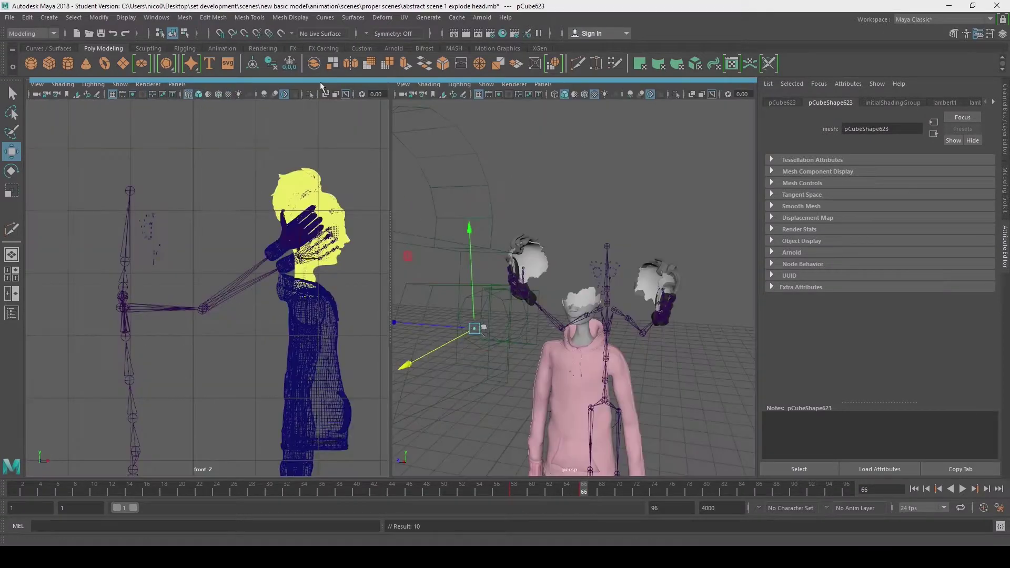
pyautogui.keyDown('alt'); pyautogui.moveTo(554, 330); pyautogui.dragTo(592, 337); pyautogui.keyUp('alt')
pyautogui.click(501, 382)
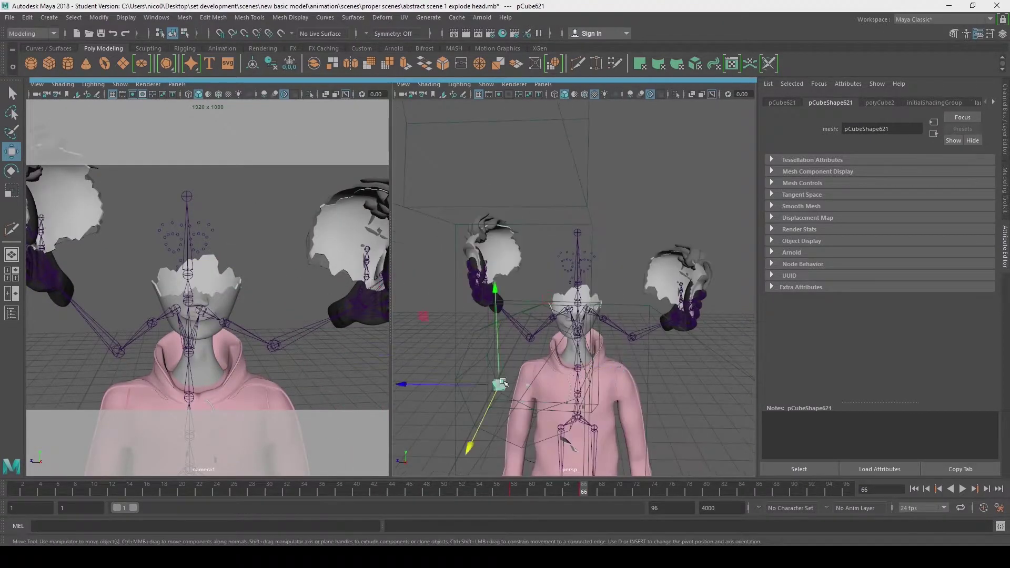
pyautogui.moveTo(391, 348); pyautogui.dragTo(486, 350)
# - Adjust the positions of the shards in front of the character at frame 66, working in the perspective view
pyautogui.moveTo(541, 419); pyautogui.dragTo(529, 444)
pyautogui.click(526, 332)
pyautogui.click(526, 329)
pyautogui.keyDown('alt'); pyautogui.moveTo(531, 321); pyautogui.dragTo(535, 279, button='middle'); pyautogui.keyUp('alt')
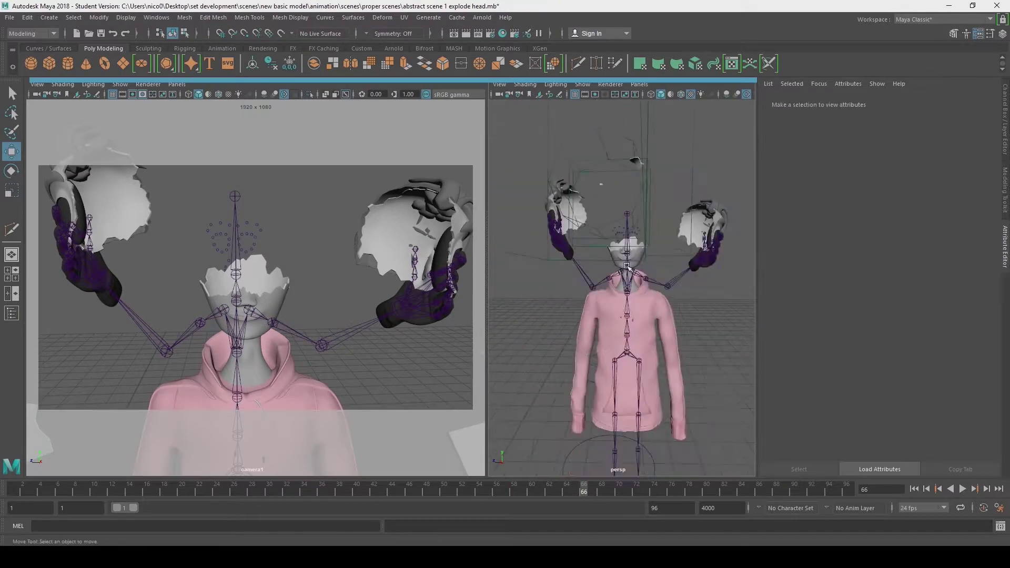
pyautogui.click(605, 192)
pyautogui.moveTo(592, 164); pyautogui.dragTo(588, 154)
pyautogui.click(598, 256)
pyautogui.keyDown('alt'); pyautogui.moveTo(598, 256); pyautogui.dragTo(624, 299); pyautogui.keyUp('alt')
pyautogui.press('space')
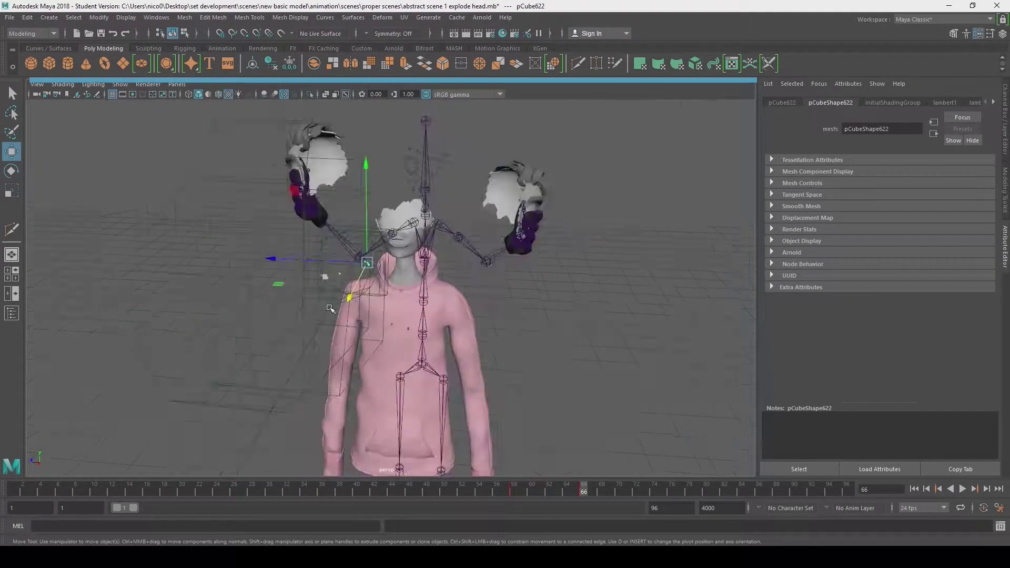
# - Delete the old playblast images in the file browser and playblast the camera1 shot from frame 1
pyautogui.press('space')
pyautogui.press('space')
pyautogui.click(12, 490)
pyautogui.hotkey('alt', 'Tab')
pyautogui.keyDown('shift'); pyautogui.click(612, 404); pyautogui.keyUp('shift')
pyautogui.press('Delete')
pyautogui.rightClick(22, 490)
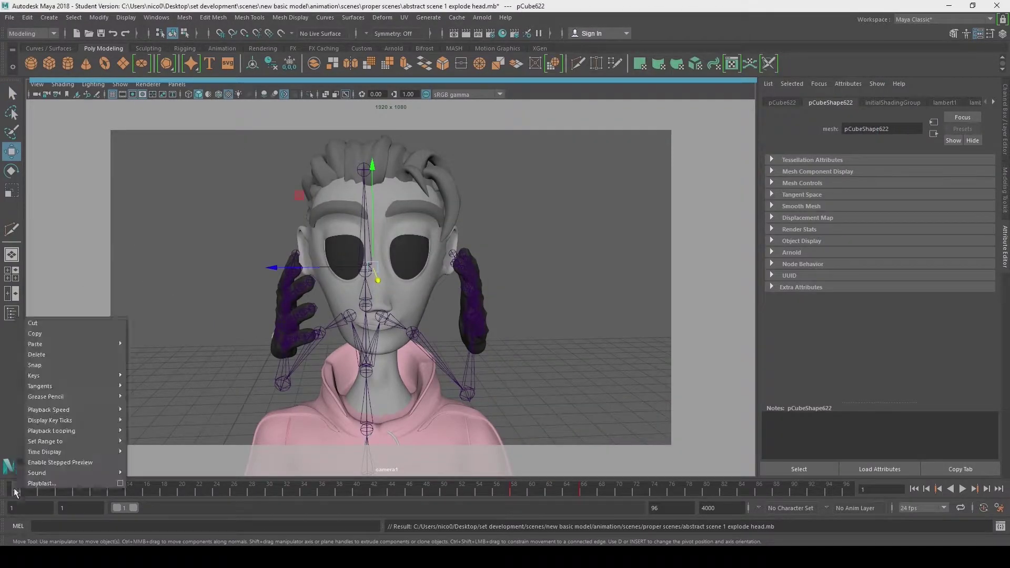
pyautogui.click(45, 483)
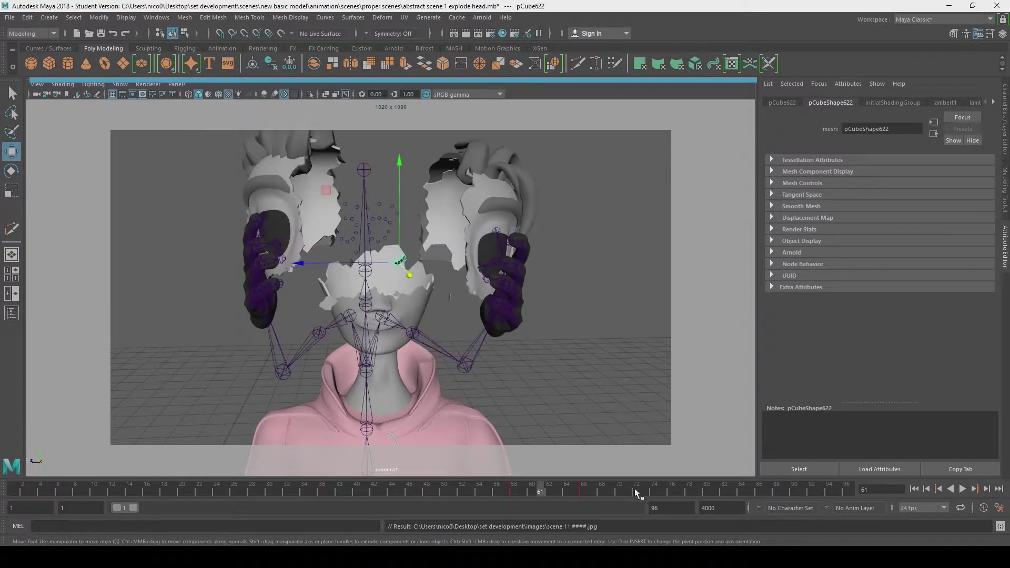
# - Retime the shards' end keys from frame 66 to frame 71 in the Graph Editor so they fly out more slowly
pyautogui.moveTo(635, 490)
pyautogui.mouseDown()
pyautogui.moveTo(618, 490)
pyautogui.moveTo(635, 489)
pyautogui.mouseUp()
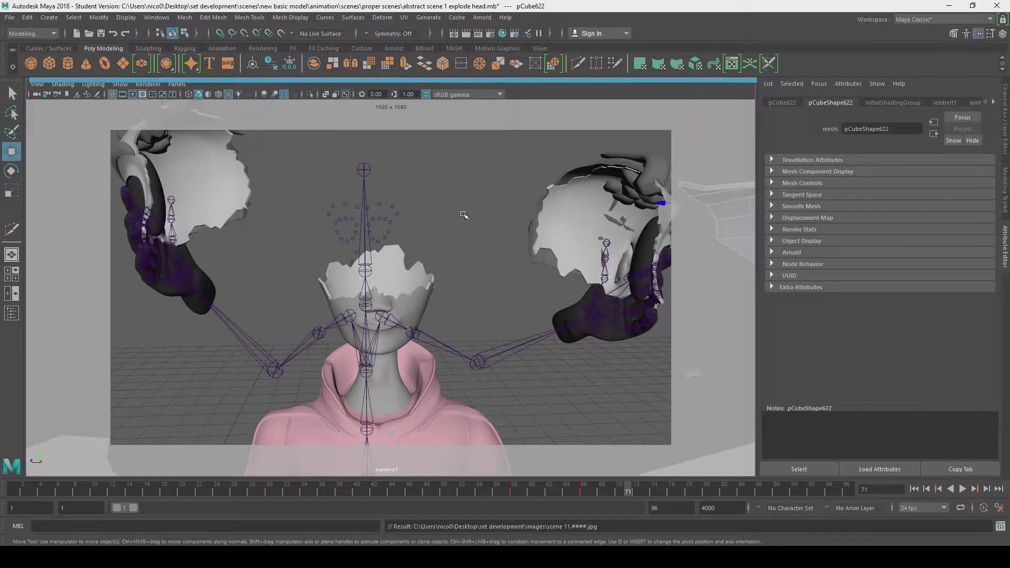
pyautogui.click(177, 85)
pyautogui.moveTo(197, 95)
pyautogui.click(296, 103)
pyautogui.press('f')
pyautogui.press('q')
pyautogui.keyDown('alt'); pyautogui.moveTo(333, 364); pyautogui.dragTo(310, 337); pyautogui.keyUp('alt')
pyautogui.click(156, 17)
pyautogui.click(263, 51)
pyautogui.scroll(-4, 684, 211)
pyautogui.moveTo(805, 142); pyautogui.dragTo(747, 223)
pyautogui.press('a')
pyautogui.moveTo(842, 97); pyautogui.dragTo(873, 259)
pyautogui.click(342, 358)
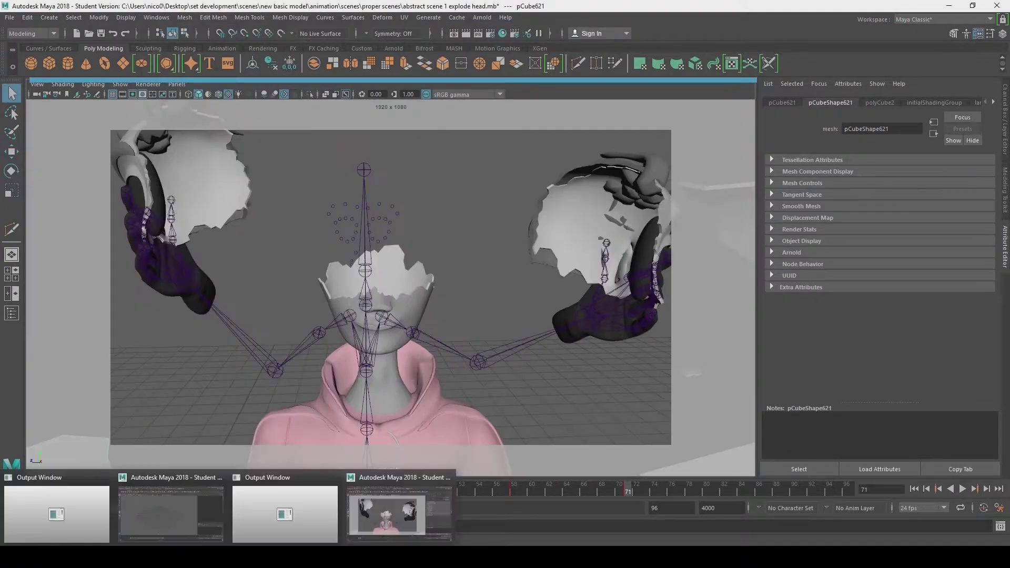
# - Switch to the file browser, open the playblast images folder, delete the old image sequence and close the window
pyautogui.moveTo(219, 483)
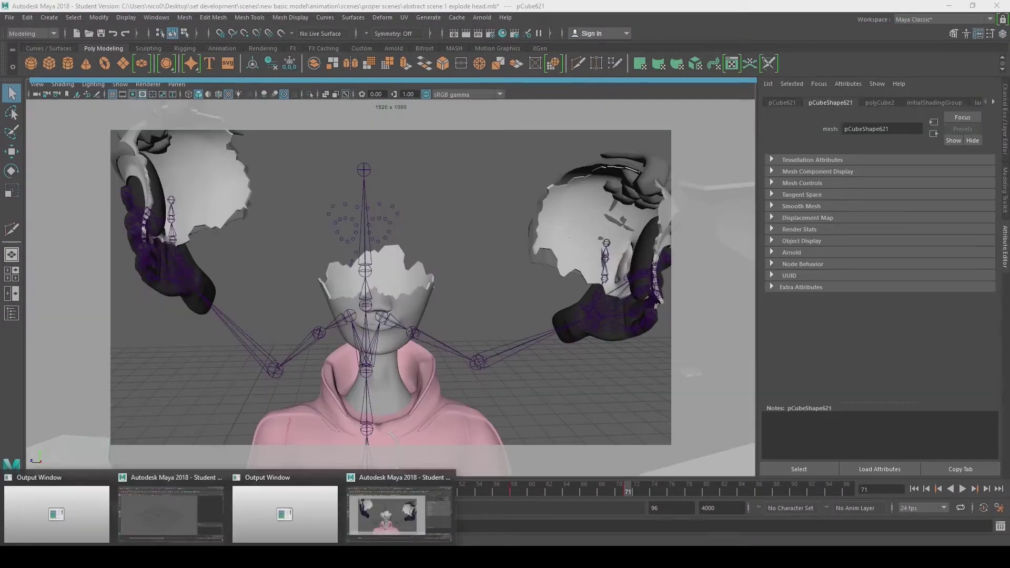
pyautogui.click(399, 513)
pyautogui.click(533, 132)
pyautogui.doubleClick(671, 252)
pyautogui.doubleClick(671, 142)
pyautogui.click(614, 376)
pyautogui.scroll(-10, 684, 342)
pyautogui.keyDown('shift'); pyautogui.click(730, 315); pyautogui.keyUp('shift')
pyautogui.press('Delete')
pyautogui.click(816, 68)
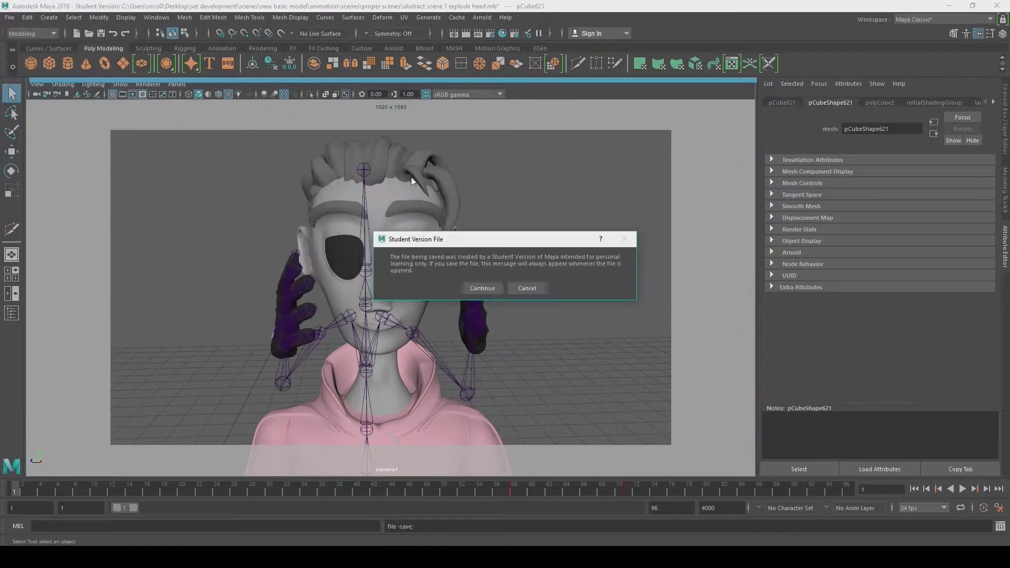
# - Save the scene and playblast the shot, closing the playback viewer after reviewing it
pyautogui.click(477, 286)
pyautogui.click(405, 371)
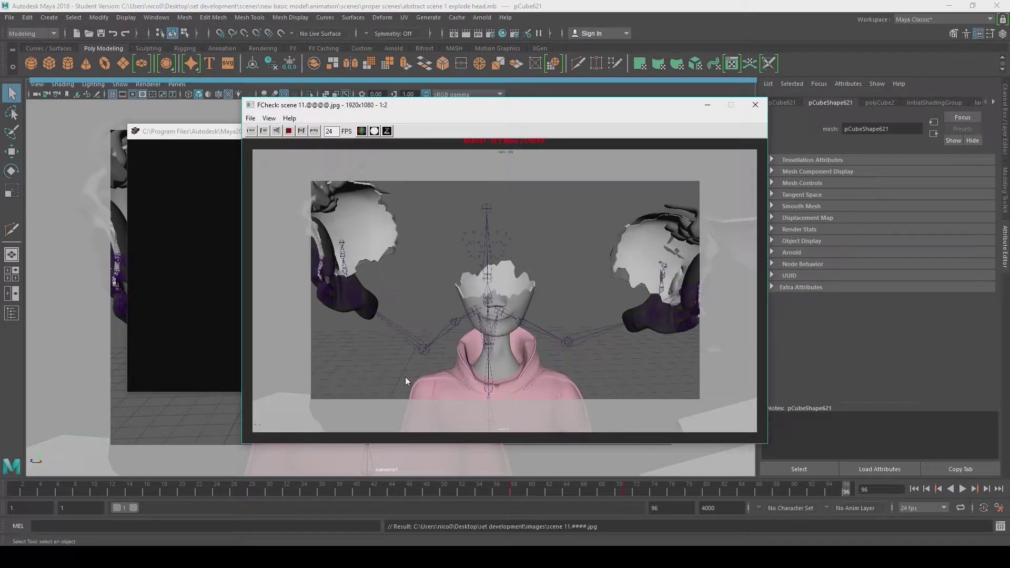
pyautogui.click(755, 104)
pyautogui.click(10, 18)
pyautogui.click(47, 60)
# - Show the brain layer inside the open head and frame the head in the perspective view
pyautogui.click(182, 85)
pyautogui.moveTo(195, 97)
pyautogui.click(300, 108)
pyautogui.scroll(-10, 403, 282)
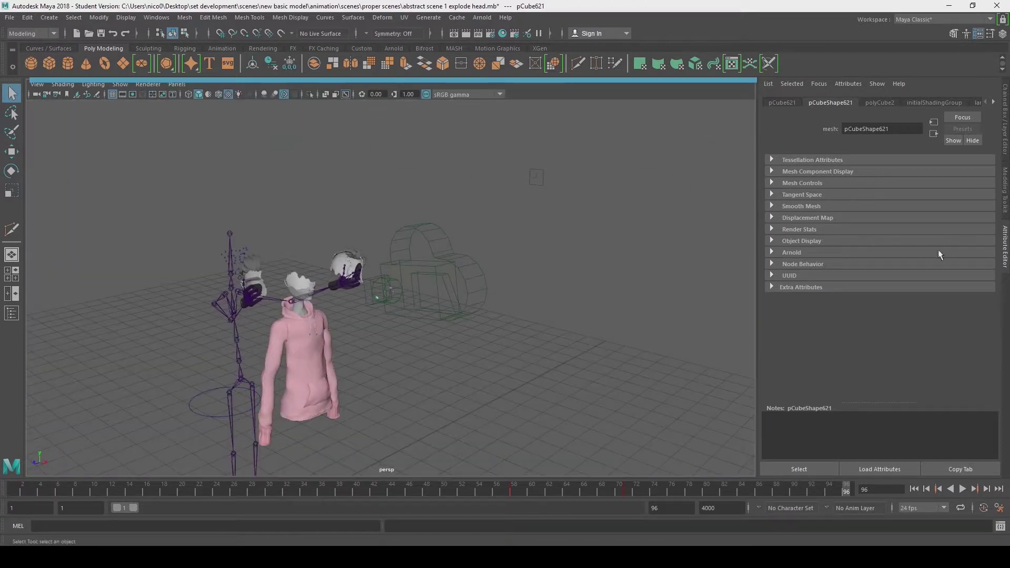
pyautogui.click(1005, 120)
pyautogui.click(770, 405)
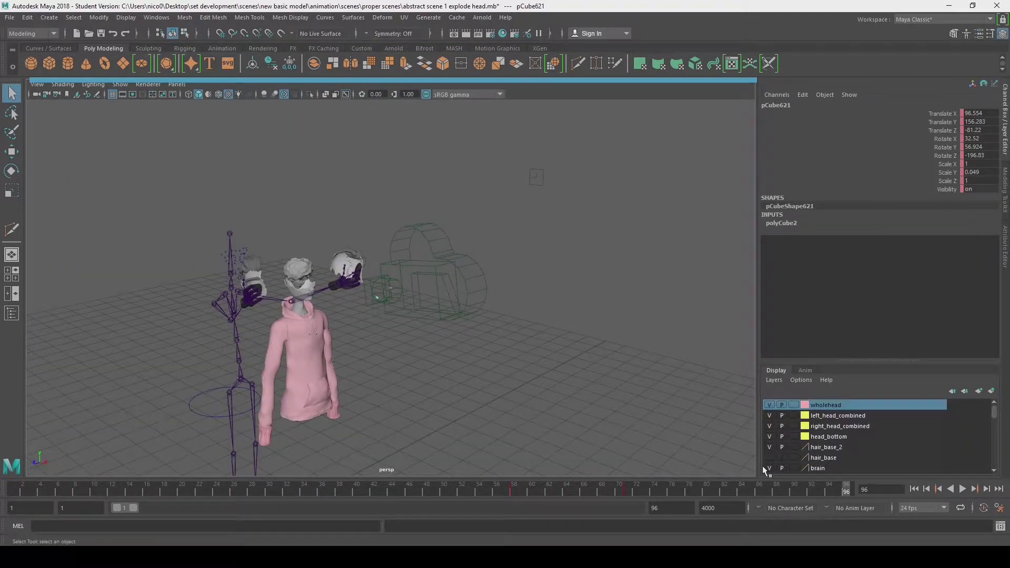
pyautogui.click(299, 272)
pyautogui.click(340, 300)
pyautogui.keyDown('alt'); pyautogui.moveTo(340, 299); pyautogui.dragTo(440, 336, button='right'); pyautogui.keyUp('alt')
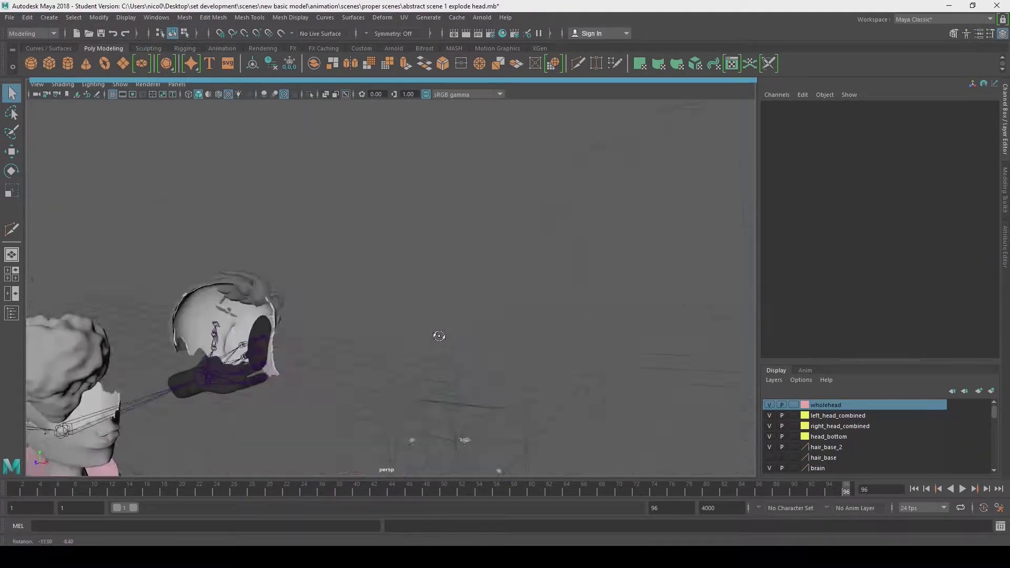
pyautogui.keyDown('alt'); pyautogui.moveTo(440, 336); pyautogui.dragTo(626, 287, button='middle'); pyautogui.keyUp('alt')
# - Save the scene as a new file named "abstract scene 1 explode head liquid"
pyautogui.click(10, 17)
pyautogui.click(47, 70)
pyautogui.click(278, 400)
pyautogui.press('BackSpace')
pyautogui.press('BackSpace')
pyautogui.press('BackSpace')
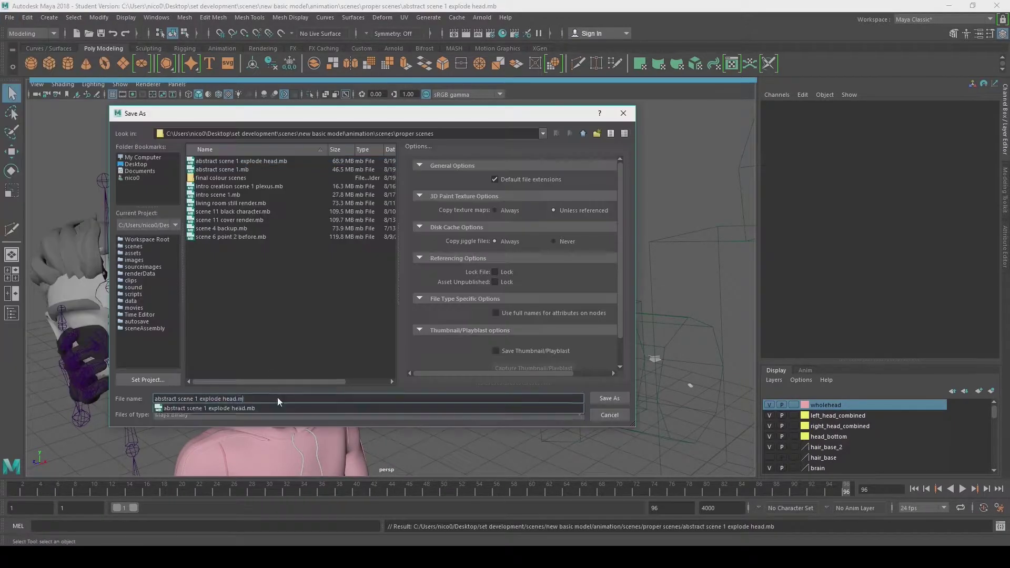
pyautogui.write('liquid')
pyautogui.click(608, 398)
# - Select the brain mesh to inspect it in the open head, and hide the brain layer
pyautogui.click(287, 271)
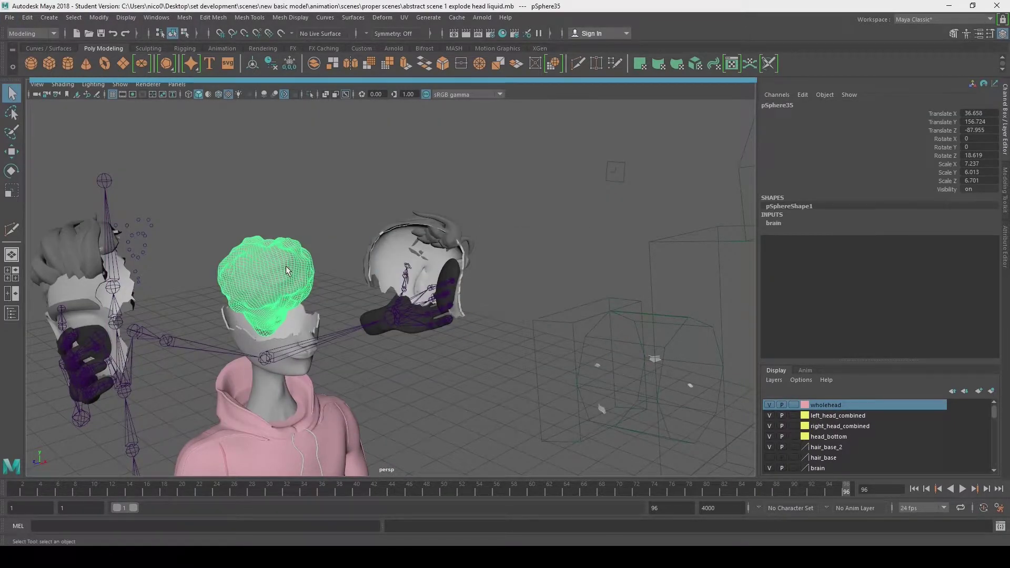
pyautogui.keyDown('alt'); pyautogui.moveTo(413, 388); pyautogui.dragTo(342, 411); pyautogui.keyUp('alt')
pyautogui.click(770, 469)
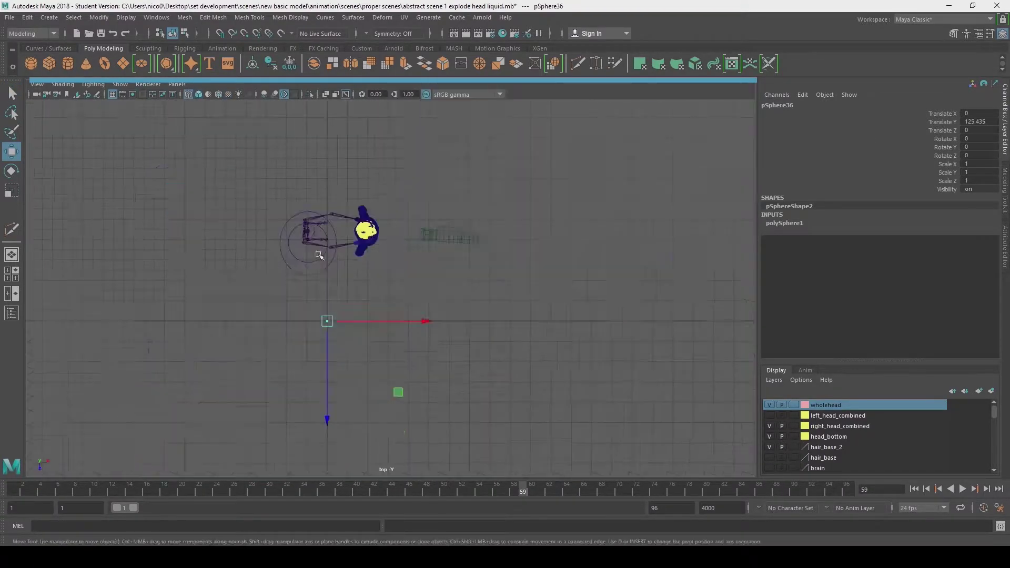
# - Place the new sphere inside the open head half and scale it uniformly to 1.813
pyautogui.press('f')
pyautogui.press('r')
pyautogui.press('space')
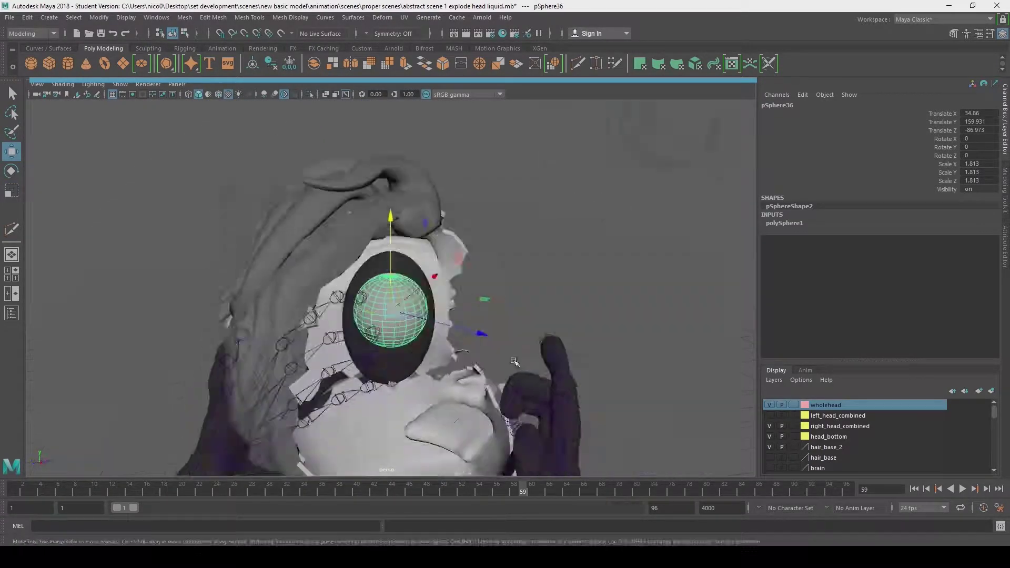
# - Duplicate the sphere three times to form a two-by-two cluster inside the head half
pyautogui.keyDown('alt'); pyautogui.moveTo(514, 361); pyautogui.dragTo(395, 348); pyautogui.keyUp('alt')
pyautogui.hotkey('ctrl', 'd')
pyautogui.moveTo(472, 302); pyautogui.dragTo(577, 300)
pyautogui.hotkey('ctrl', 'd')
pyautogui.moveTo(481, 206); pyautogui.dragTo(480, 283)
pyautogui.hotkey('ctrl', 'd')
pyautogui.moveTo(569, 386); pyautogui.dragTo(472, 390)
pyautogui.click(769, 468)
pyautogui.click(770, 468)
# - Combine the four spheres in the head half into one mesh and delete its construction history
pyautogui.keyDown('alt'); pyautogui.moveTo(474, 295); pyautogui.dragTo(605, 305); pyautogui.keyUp('alt')
pyautogui.keyDown('shift'); pyautogui.click(468, 395); pyautogui.keyUp('shift')
pyautogui.keyDown('shift'); pyautogui.click(368, 308); pyautogui.keyUp('shift')
pyautogui.keyDown('shift'); pyautogui.click(468, 303); pyautogui.keyUp('shift')
pyautogui.click(185, 18)
pyautogui.click(205, 54)
pyautogui.keyDown('alt'); pyautogui.moveTo(369, 263); pyautogui.dragTo(313, 254); pyautogui.keyUp('alt')
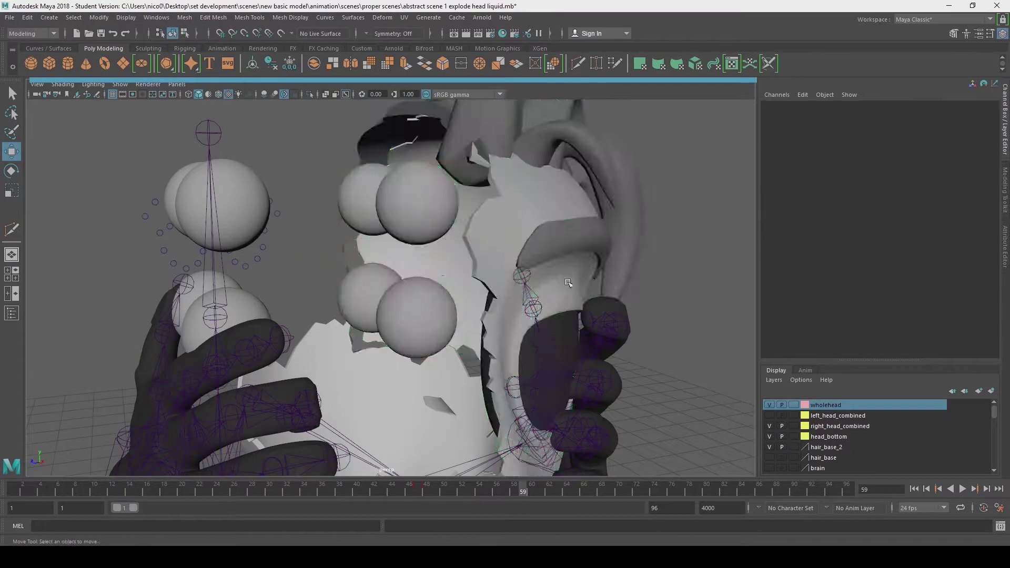
pyautogui.keyDown('alt'); pyautogui.moveTo(368, 316); pyautogui.dragTo(579, 389); pyautogui.keyUp('alt')
pyautogui.click(27, 17)
pyautogui.click(182, 141)
pyautogui.click(595, 253)
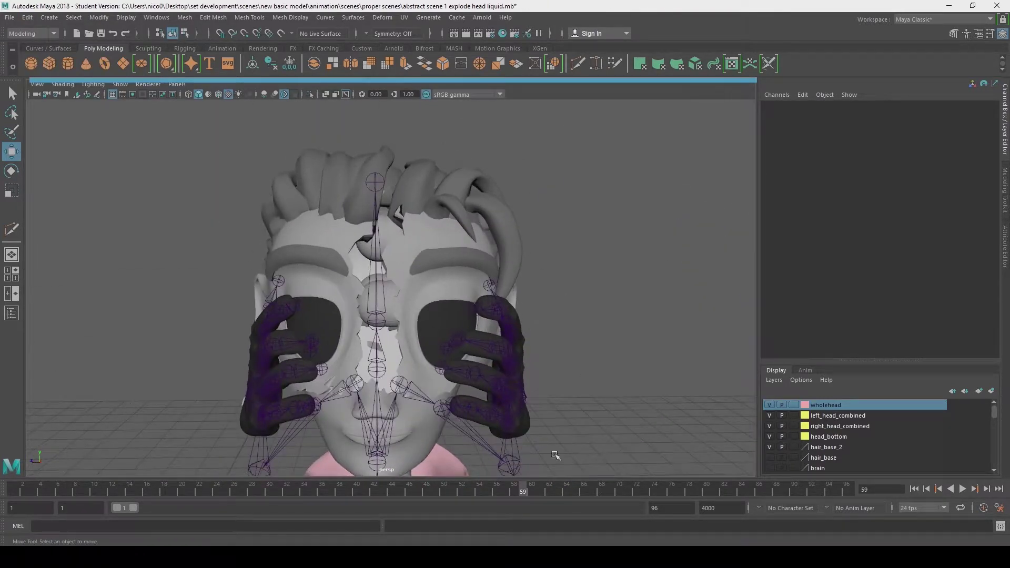
# - Show the brain layer at frame 63 and save the scene
pyautogui.moveTo(536, 488); pyautogui.dragTo(558, 489)
pyautogui.keyDown('alt'); pyautogui.moveTo(459, 320); pyautogui.dragTo(773, 472); pyautogui.keyUp('alt')
pyautogui.click(770, 469)
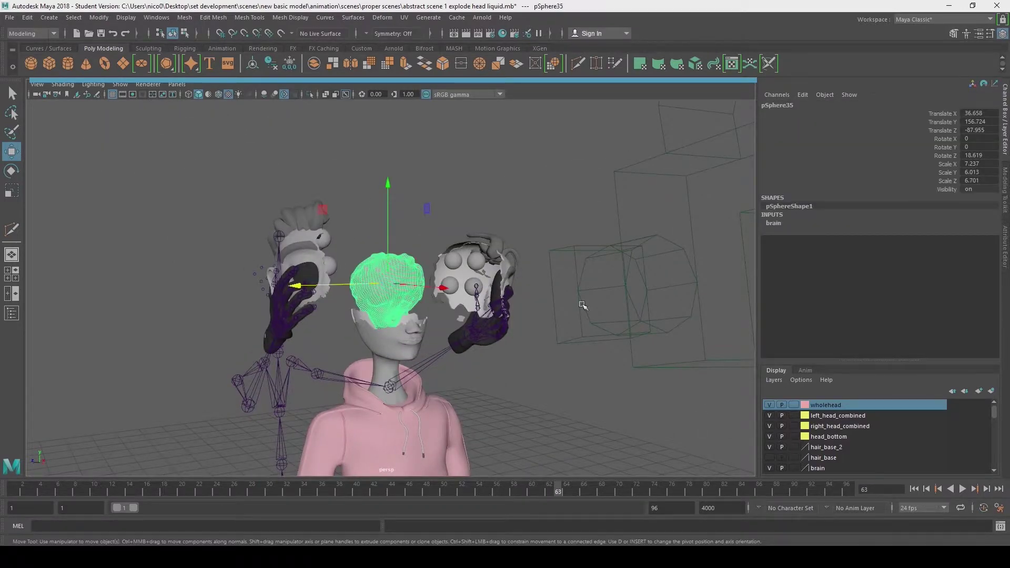
pyautogui.click(9, 18)
pyautogui.click(31, 53)
# - Switch to the FX menu set and create a Bifrost liquid from the selected brain mesh
pyautogui.click(480, 287)
pyautogui.click(32, 34)
pyautogui.click(21, 64)
pyautogui.click(440, 18)
pyautogui.click(453, 45)
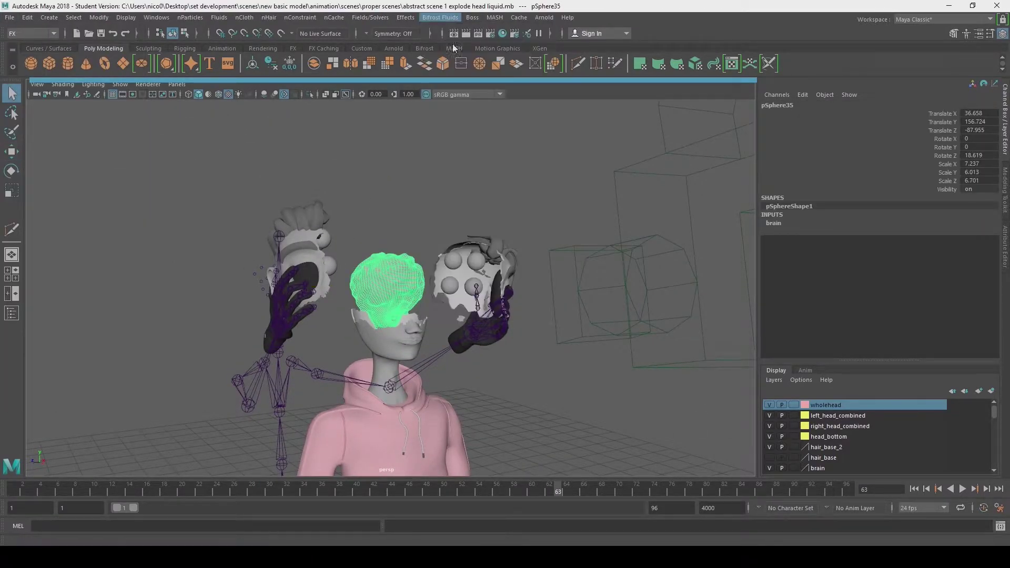
pyautogui.click(453, 49)
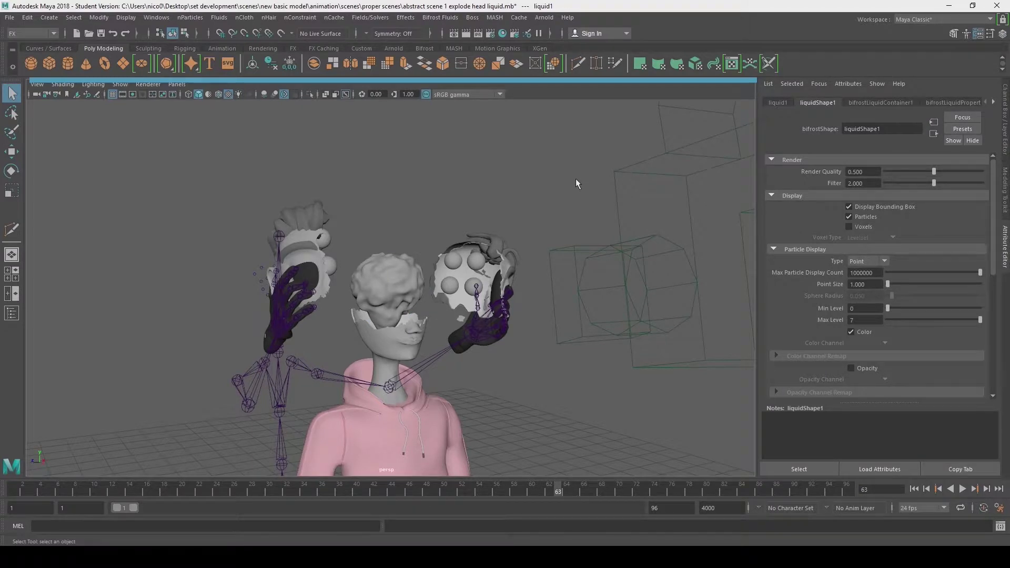
# - Show the Outliner and select the brain mesh pSphere35 in it
pyautogui.click(11, 313)
pyautogui.scroll(-5, 75, 388)
pyautogui.click(68, 286)
pyautogui.rightClick(80, 286)
pyautogui.click(232, 226)
pyautogui.click(69, 285)
pyautogui.click(27, 17)
pyautogui.moveTo(73, 18)
# - Try hiding the brain mesh by setting its visibility to 0
pyautogui.click(1005, 120)
pyautogui.click(978, 189)
pyautogui.write('0')
pyautogui.press('Return')
pyautogui.hotkey('ctrl', 'z')
# - Hide the brain mesh pSphere35 and show it again to look for liquid inside
pyautogui.click(475, 222)
pyautogui.click(69, 285)
pyautogui.click(27, 18)
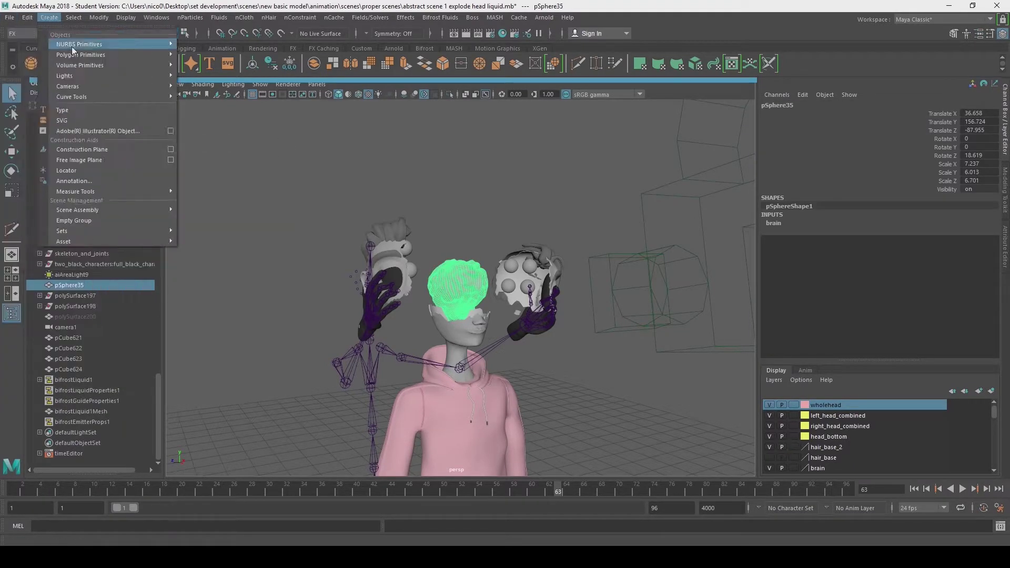
pyautogui.click(440, 265)
pyautogui.press('h')
pyautogui.click(84, 380)
pyautogui.rightClick(76, 286)
pyautogui.click(76, 284)
pyautogui.press('h')
pyautogui.click(215, 285)
# - Set the Bifrost liquid's particle point size to 3.741 and hide the brain mesh
pyautogui.click(79, 380)
pyautogui.click(1005, 248)
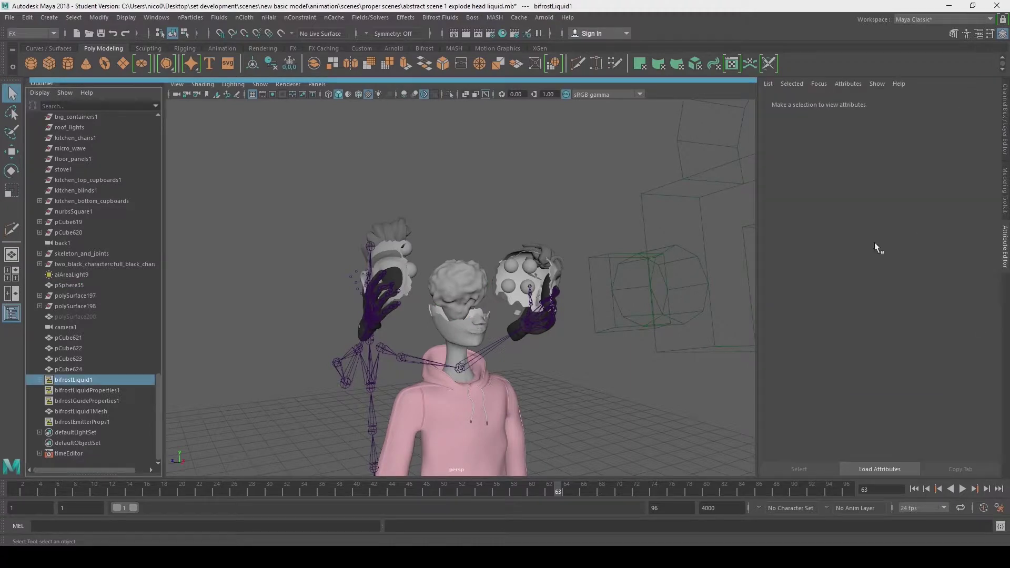
pyautogui.moveTo(888, 284); pyautogui.dragTo(916, 284)
pyautogui.scroll(6, 430, 310)
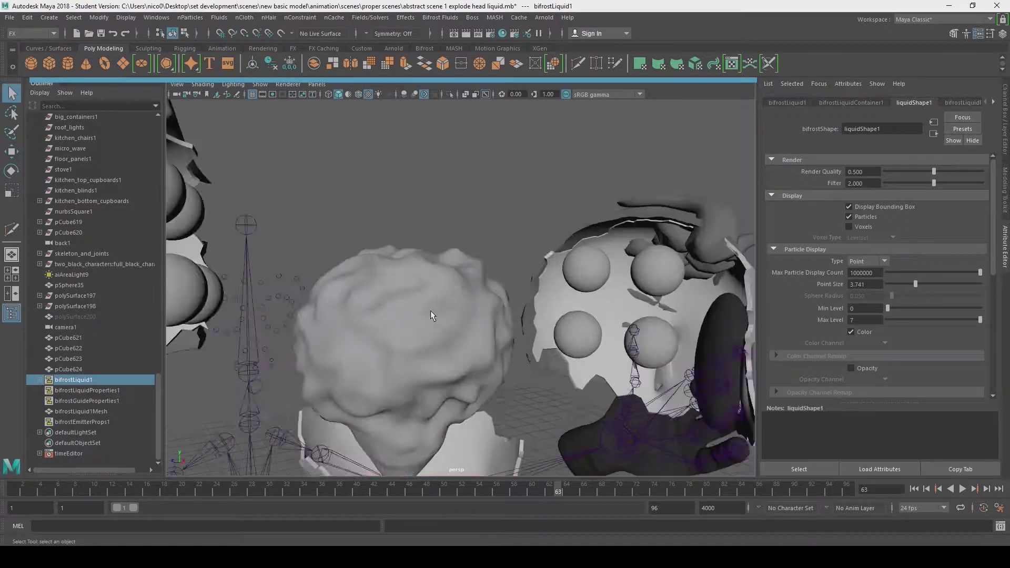
pyautogui.click(430, 315)
pyautogui.press('h')
# - Examine the Bifrost liquid, guide and emitter nodes and the container at the grid origin
pyautogui.scroll(-10, 442, 337)
pyautogui.click(80, 390)
pyautogui.click(79, 401)
pyautogui.scroll(10, 431, 358)
pyautogui.click(431, 357)
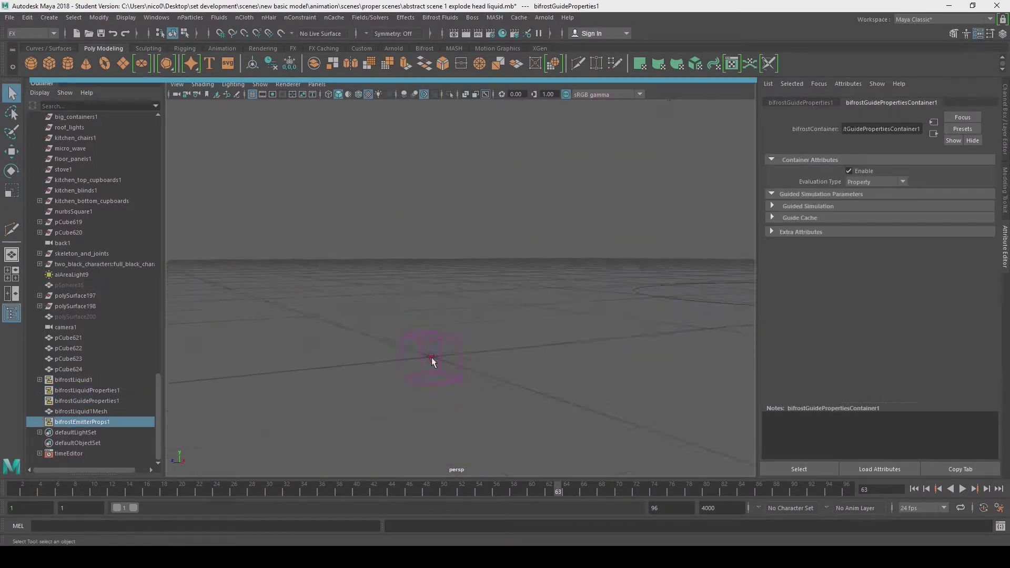
pyautogui.click(447, 337)
pyautogui.scroll(-8, 447, 336)
pyautogui.click(79, 380)
pyautogui.click(77, 285)
pyautogui.click(84, 377)
pyautogui.click(533, 342)
# - Undo the recent changes back to before the Bifrost liquid was created
pyautogui.scroll(-5, 533, 342)
pyautogui.hotkey('ctrl', 'z')
pyautogui.hotkey('ctrl', 'z')
pyautogui.hotkey('ctrl', 'z')
pyautogui.hotkey('ctrl', 'z')
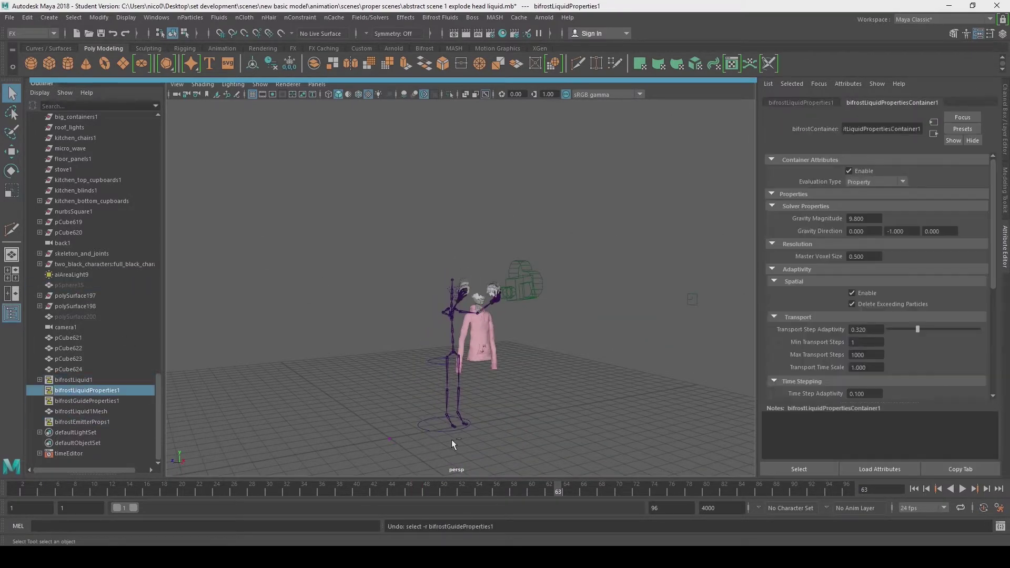
pyautogui.hotkey('ctrl', 'z')
pyautogui.hotkey('ctrl', 'z')
pyautogui.hotkey('ctrl', 'z')
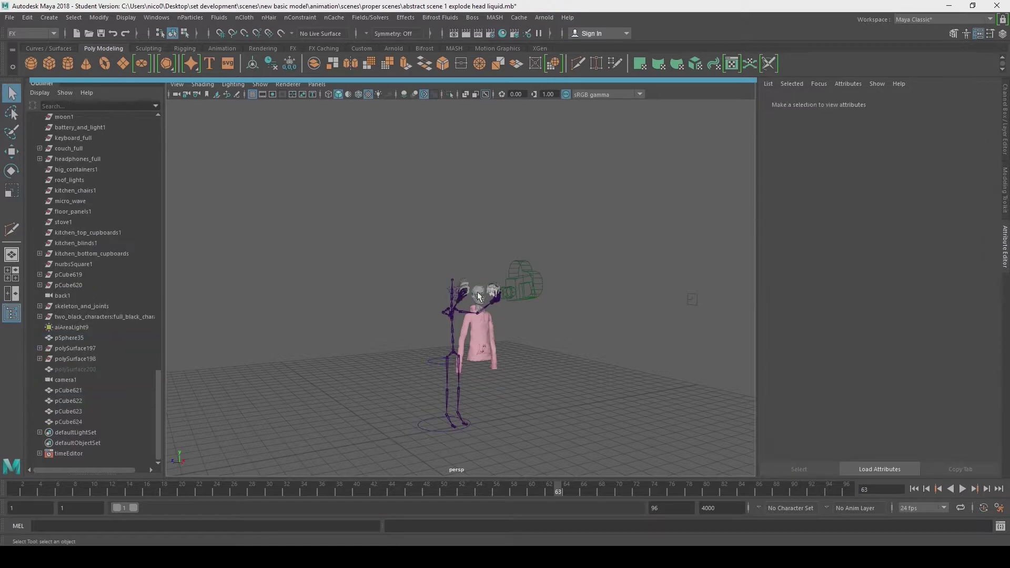
# - Delete the brain mesh's construction history and create a Bifrost liquid from it again
pyautogui.click(478, 293)
pyautogui.scroll(5, 463, 315)
pyautogui.click(28, 18)
pyautogui.click(194, 142)
pyautogui.scroll(5, 447, 316)
pyautogui.click(440, 17)
pyautogui.click(440, 45)
pyautogui.keyDown('alt'); pyautogui.moveTo(299, 333); pyautogui.dragTo(321, 263, button='middle'); pyautogui.keyUp('alt')
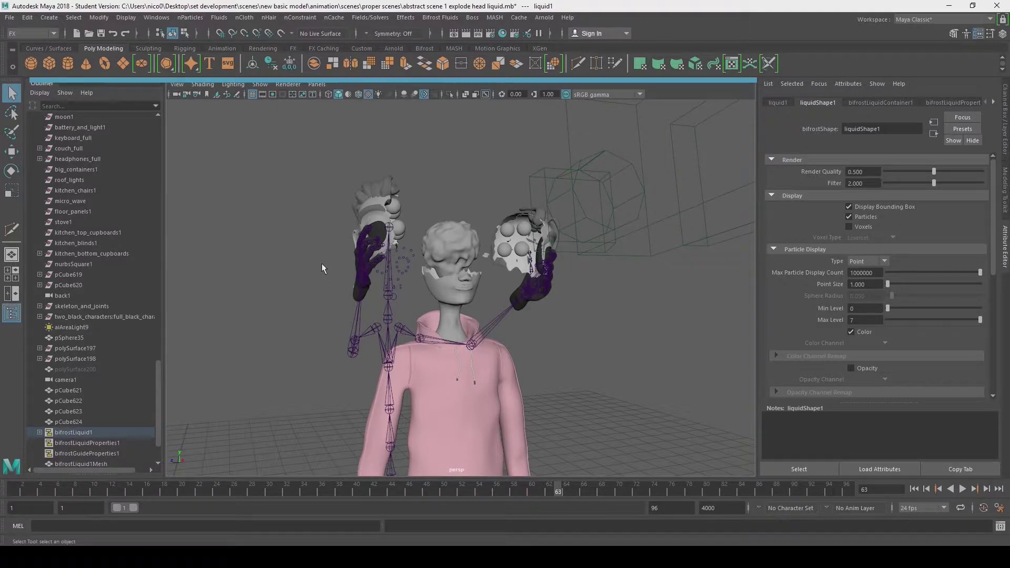
# - Hide the brain mesh and try scaling up the Bifrost liquid at the grid origin
pyautogui.click(473, 248)
pyautogui.keyDown('alt'); pyautogui.moveTo(473, 249); pyautogui.dragTo(179, 390); pyautogui.keyUp('alt')
pyautogui.press('h')
pyautogui.click(73, 433)
pyautogui.keyDown('alt'); pyautogui.moveTo(368, 452); pyautogui.dragTo(317, 299, button='middle'); pyautogui.keyUp('alt')
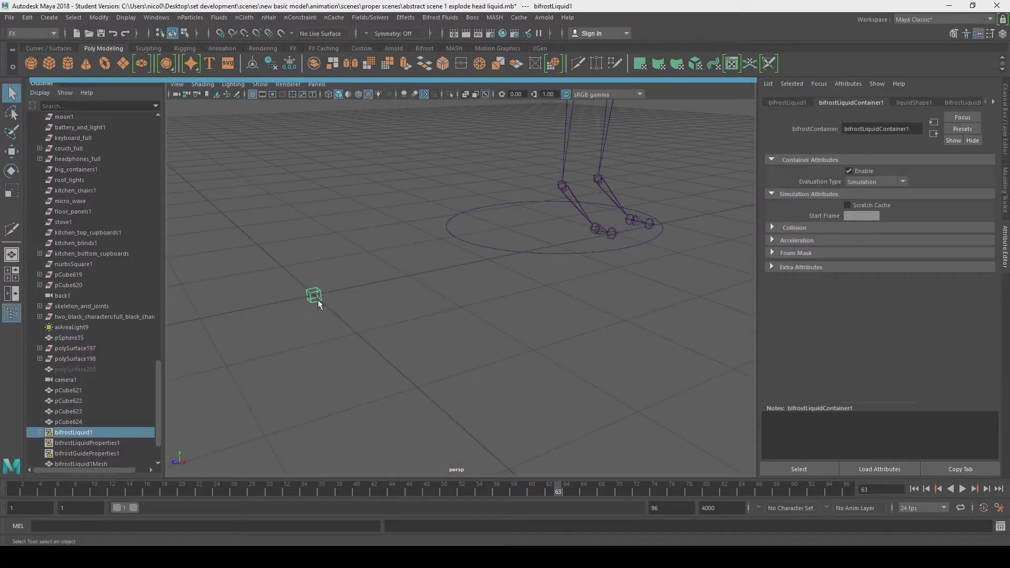
pyautogui.click(317, 297)
pyautogui.press('w')
pyautogui.press('r')
pyautogui.click(104, 444)
pyautogui.moveTo(315, 295); pyautogui.dragTo(437, 293)
# - Undo the liquid's scaling and the second Bifrost liquid creation
pyautogui.hotkey('ctrl', 'z')
pyautogui.hotkey('ctrl', 'z')
pyautogui.hotkey('ctrl', 'z')
pyautogui.hotkey('ctrl', 'z')
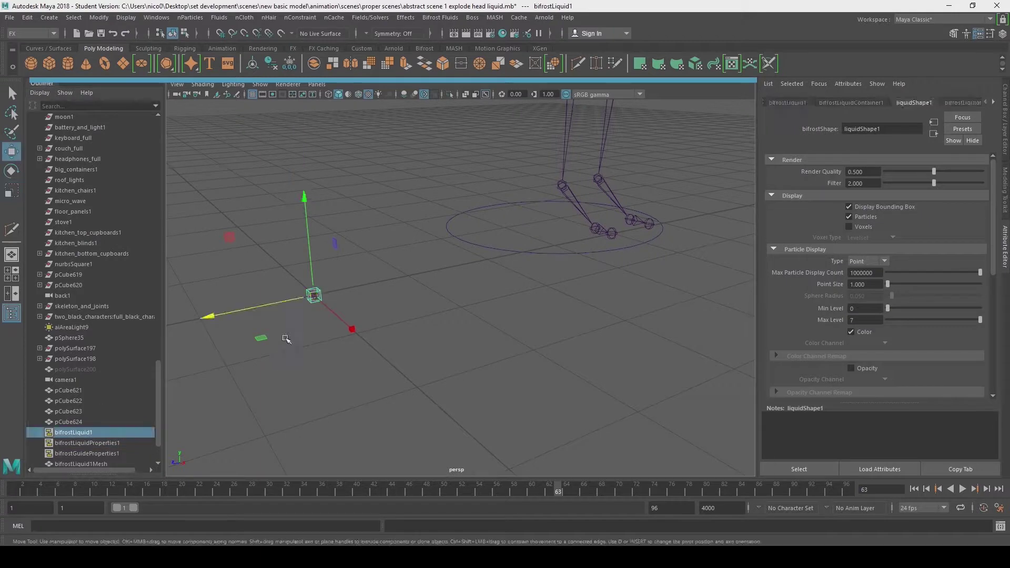
pyautogui.hotkey('ctrl', 'z')
pyautogui.hotkey('ctrl', 'z')
pyautogui.hotkey('ctrl', 'z')
pyautogui.hotkey('ctrl', 'z')
pyautogui.hotkey('ctrl', 'z')
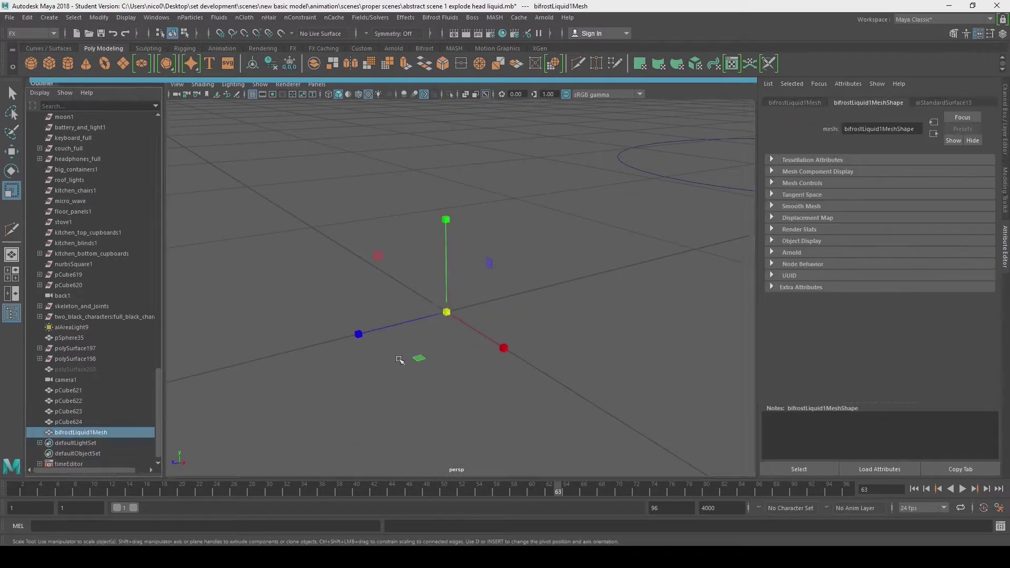
pyautogui.hotkey('ctrl', 'z')
pyautogui.hotkey('ctrl', 'z')
pyautogui.hotkey('ctrl', 'z')
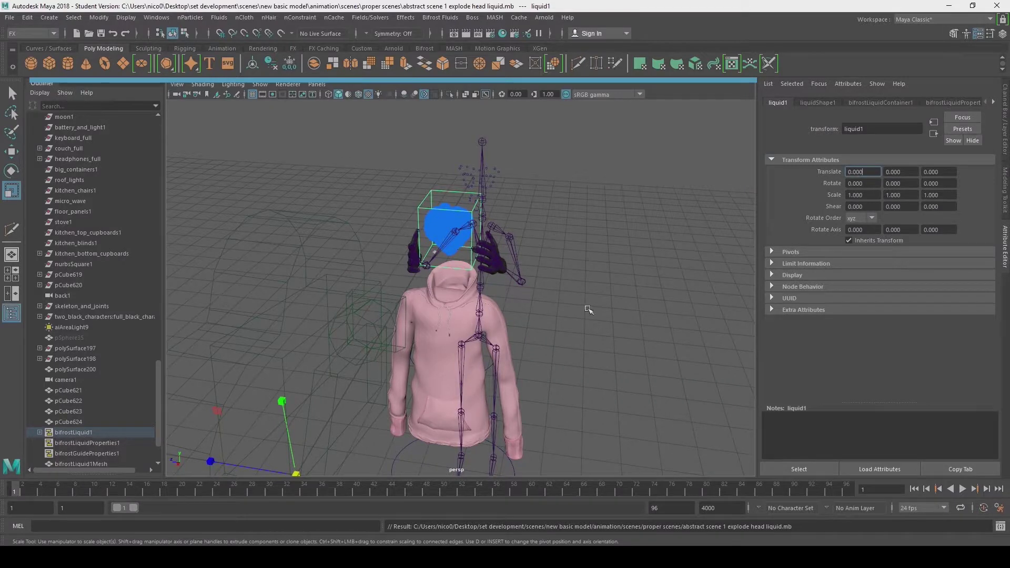
# - Frame the liquid and check its particle display and solver property attributes
pyautogui.click(817, 103)
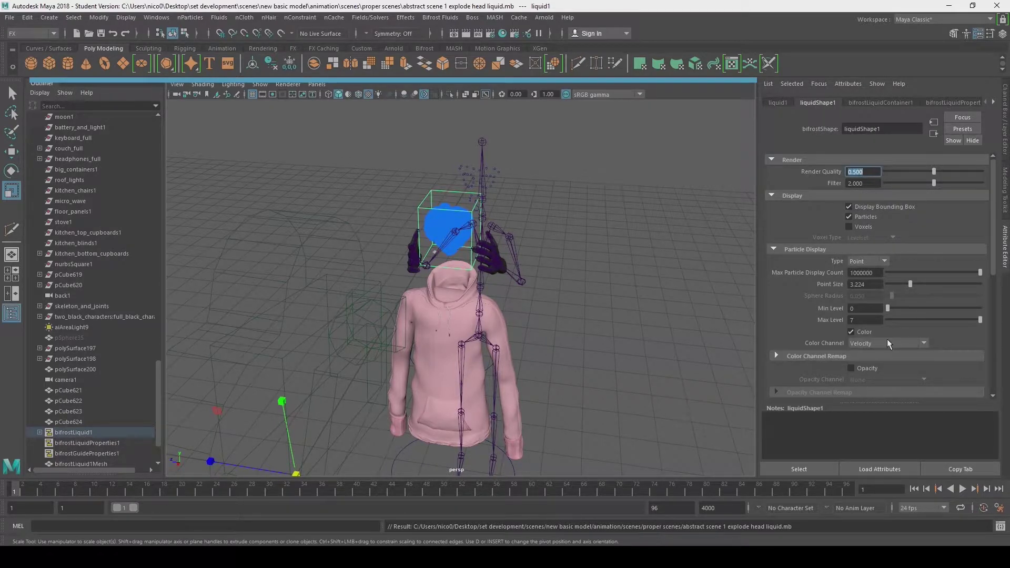
pyautogui.press('f')
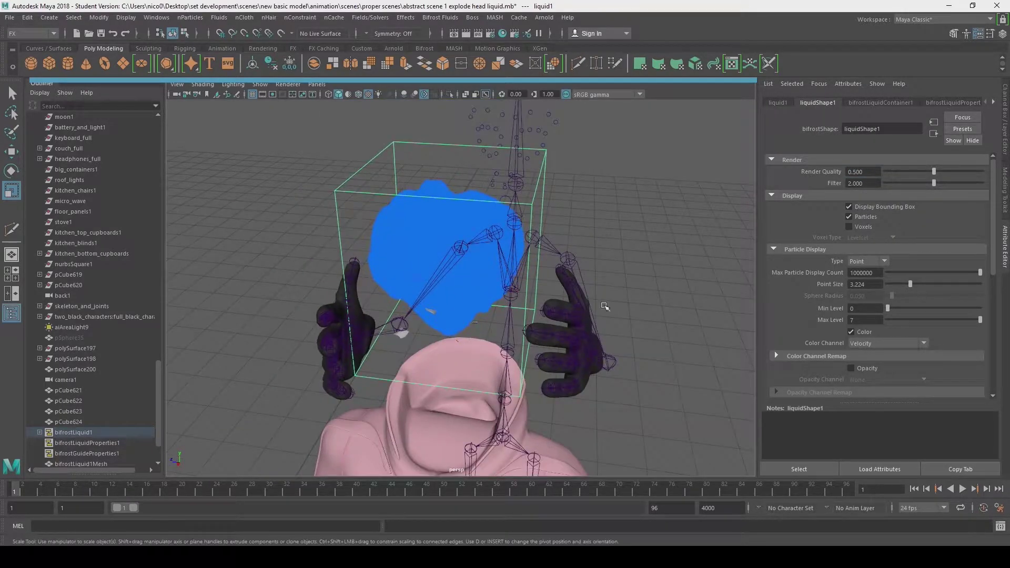
pyautogui.scroll(-5, 879, 196)
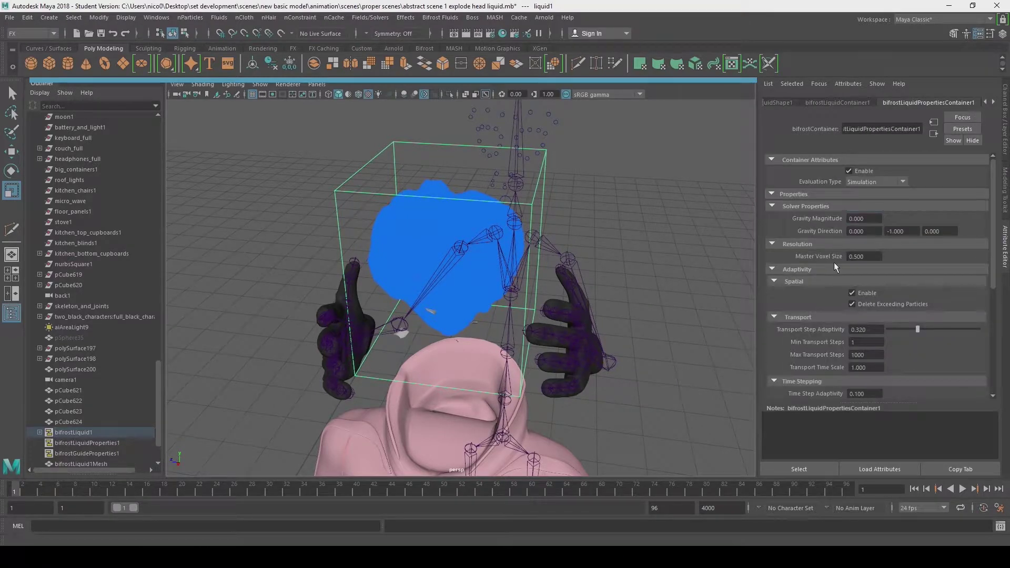
pyautogui.hotkey('ctrl', 'a')
# - Show the wholehead layer and play back the shot with the liquid simulation
pyautogui.click(770, 406)
pyautogui.click(962, 489)
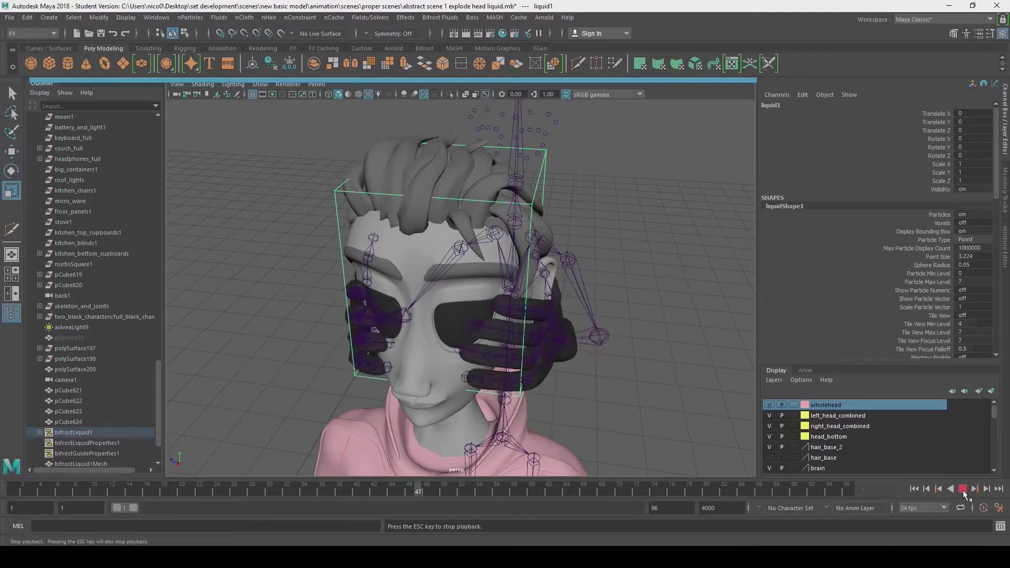
pyautogui.click(963, 489)
# - Add the sphere clusters in both head halves as colliders of the Bifrost liquid
pyautogui.press('q')
pyautogui.click(294, 176)
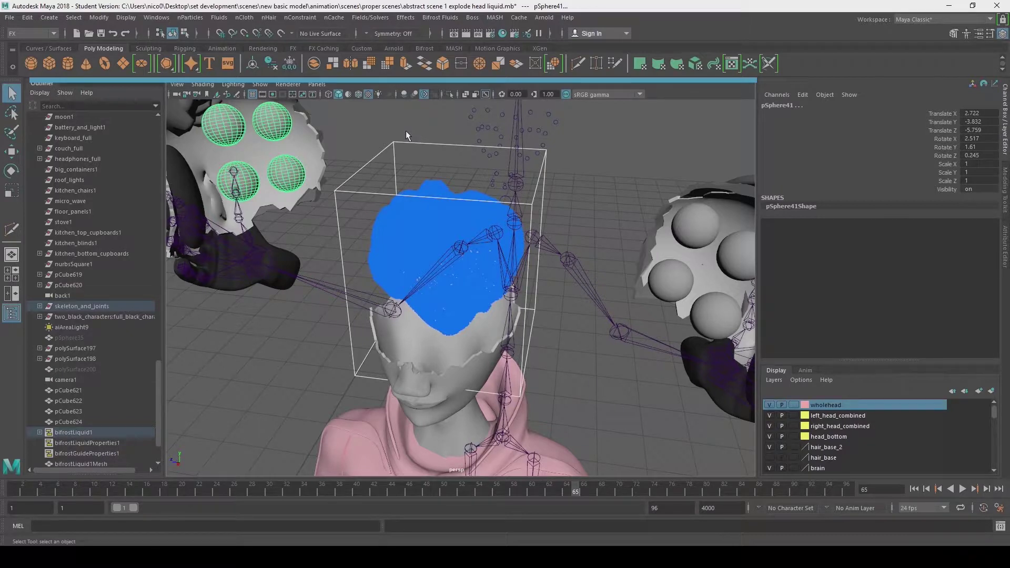
pyautogui.click(407, 132)
pyautogui.click(440, 17)
pyautogui.click(448, 68)
pyautogui.click(505, 148)
pyautogui.keyDown('shift'); pyautogui.click(695, 226); pyautogui.keyUp('shift')
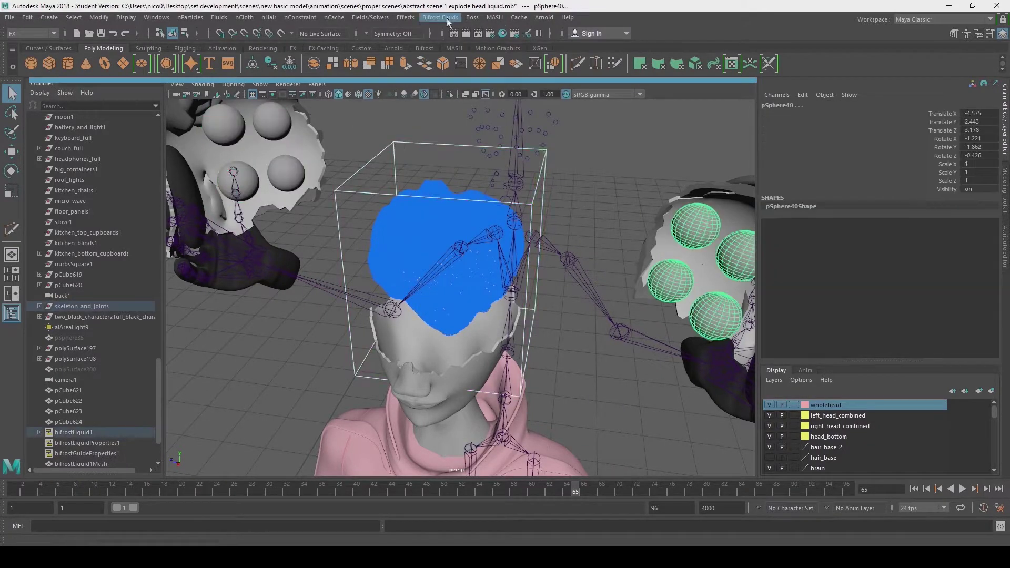
pyautogui.click(440, 17)
pyautogui.click(447, 69)
# - Rename the hidden brain mesh pSphere35 as brain1
pyautogui.scroll(-3, 106, 384)
pyautogui.click(231, 129)
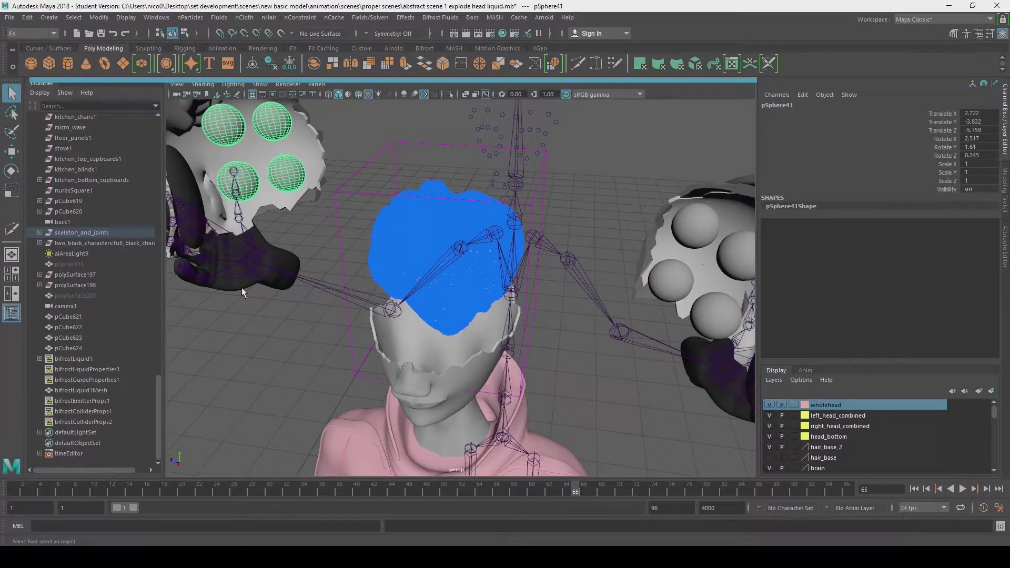
pyautogui.click(68, 264)
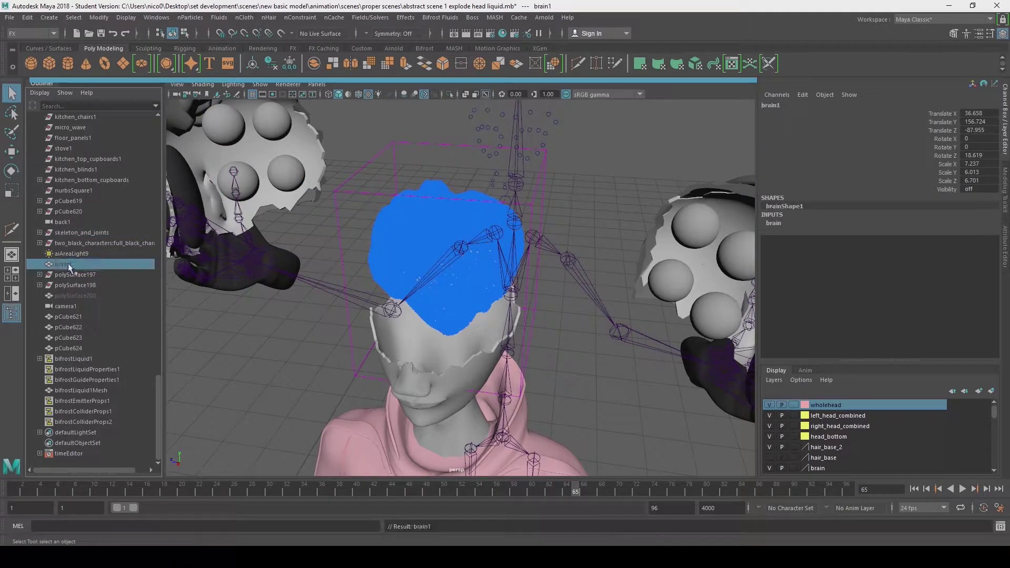
# - Add a Bifrost motion field using the brain mesh and the liquid, and set its geometry Along Normal to -3.989
pyautogui.keyDown('shift'); pyautogui.click(338, 192); pyautogui.keyUp('shift')
pyautogui.click(440, 18)
pyautogui.click(465, 176)
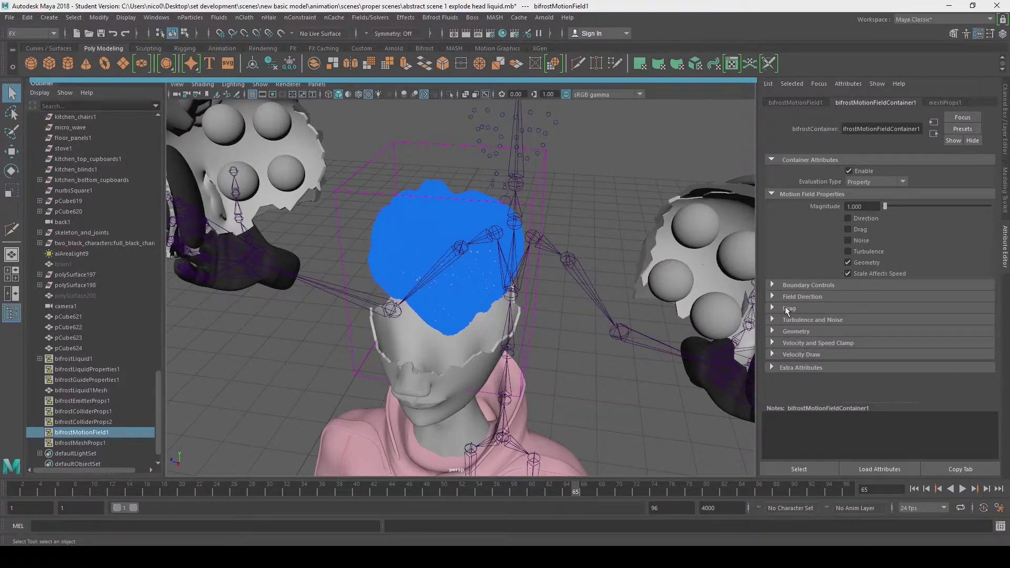
pyautogui.click(805, 332)
pyautogui.click(898, 380)
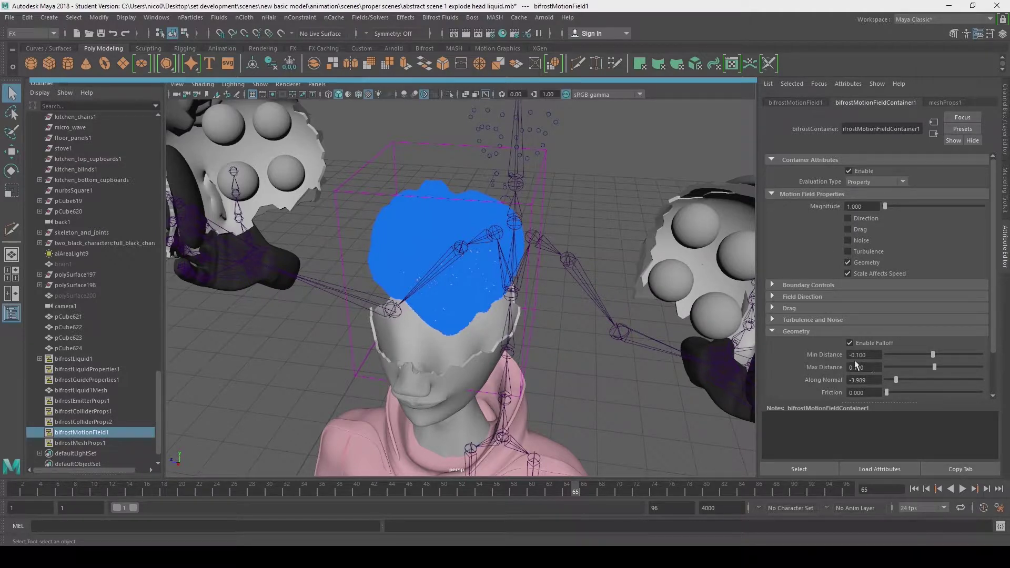
# - Set the Bifrost liquid's master voxel size to 0.125
pyautogui.click(539, 175)
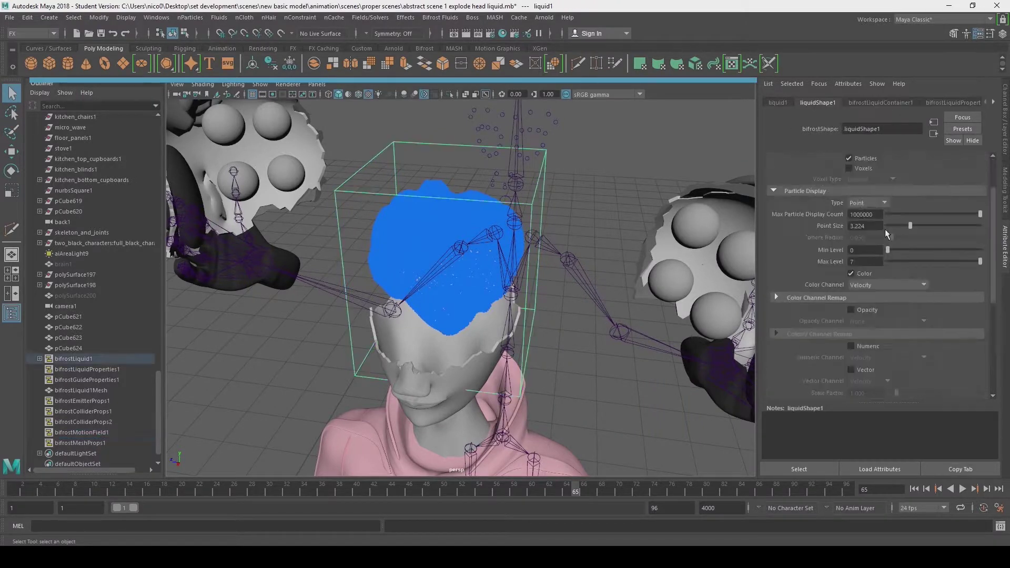
pyautogui.click(952, 105)
pyautogui.click(867, 257)
pyautogui.write('25')
pyautogui.press('Return')
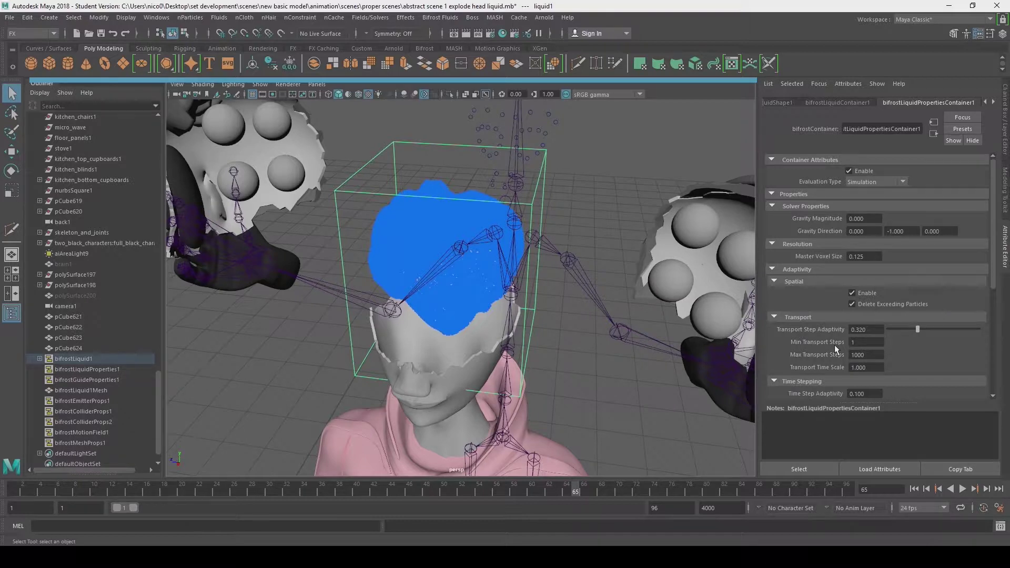
# - Set the liquid's particle point size to 4 and remap its start colour to crimson with Color Channel Max 3
pyautogui.click(781, 105)
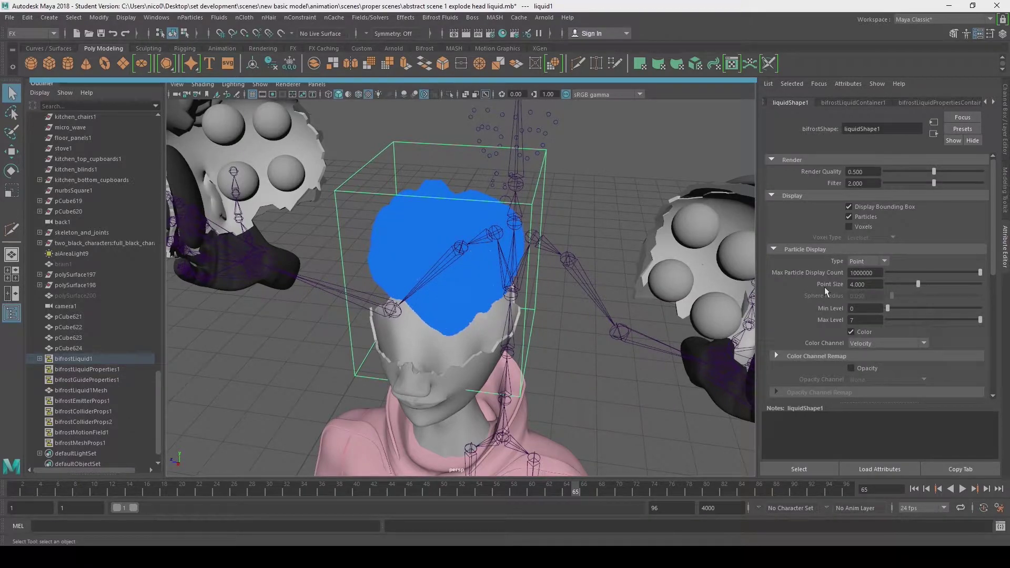
pyautogui.click(821, 356)
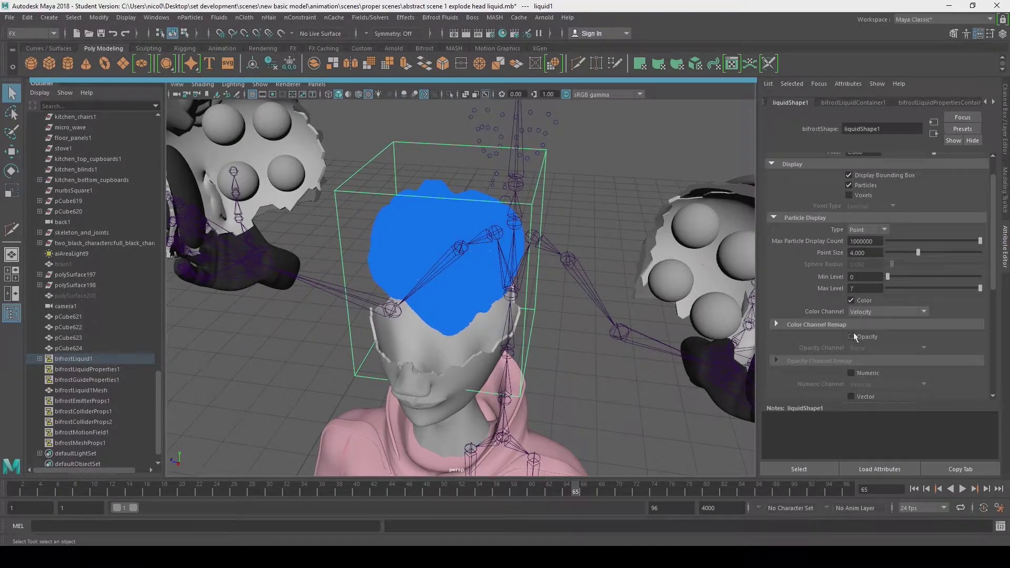
pyautogui.scroll(-2, 829, 353)
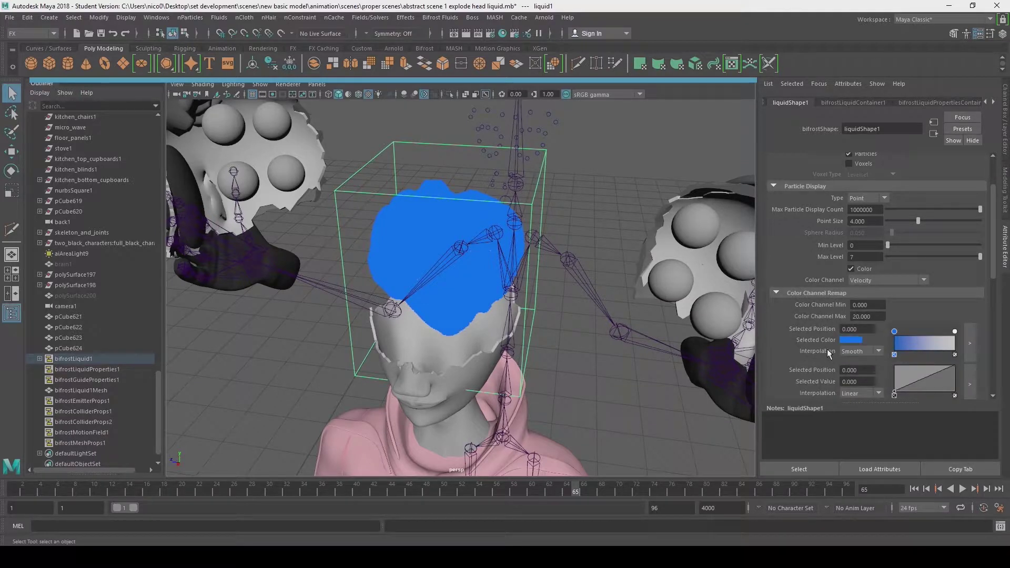
pyautogui.click(851, 340)
pyautogui.moveTo(959, 369); pyautogui.dragTo(963, 359)
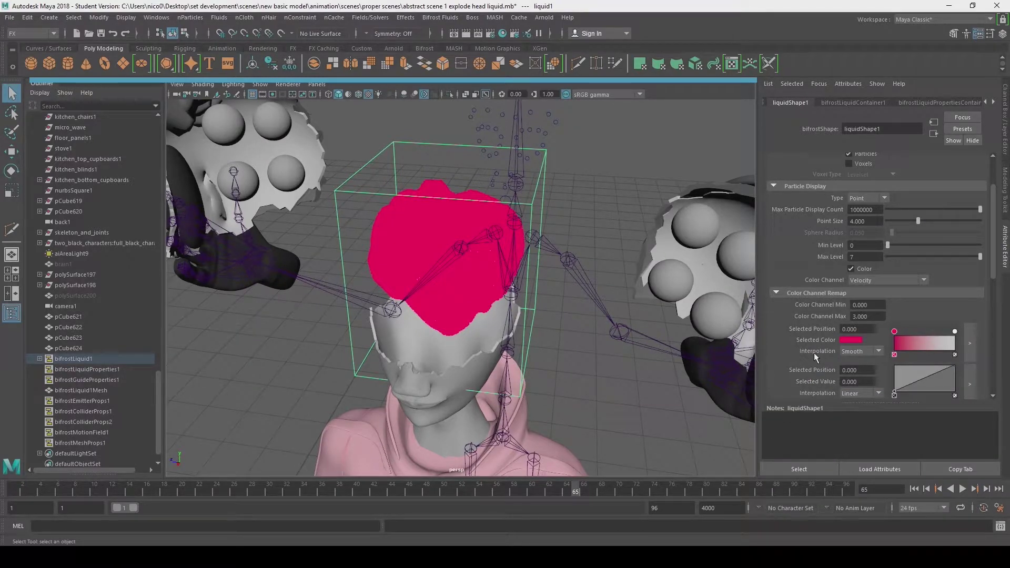
# - Run the liquid simulation and watch the head explosion through camera1
pyautogui.scroll(2, 863, 273)
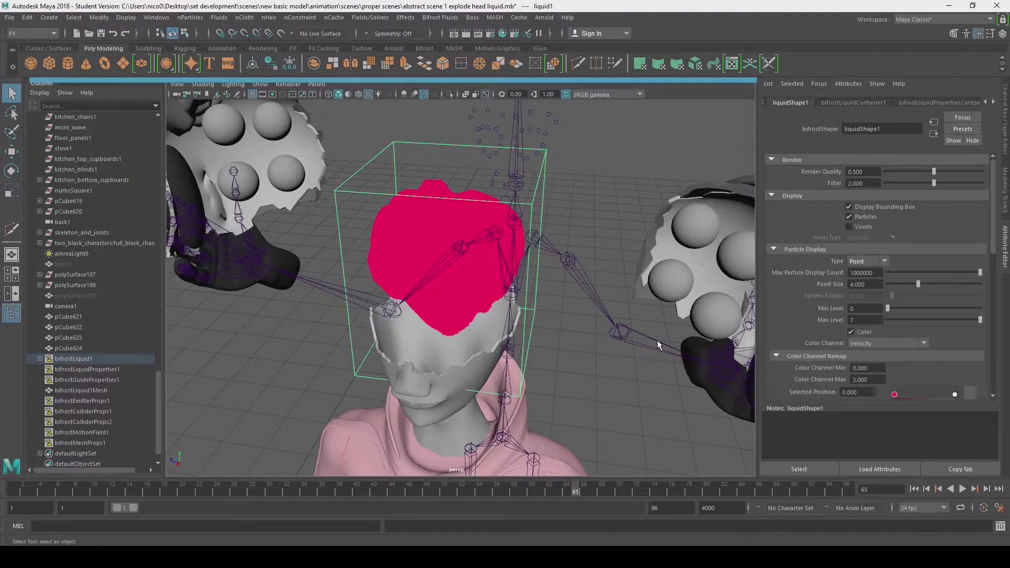
pyautogui.click(963, 489)
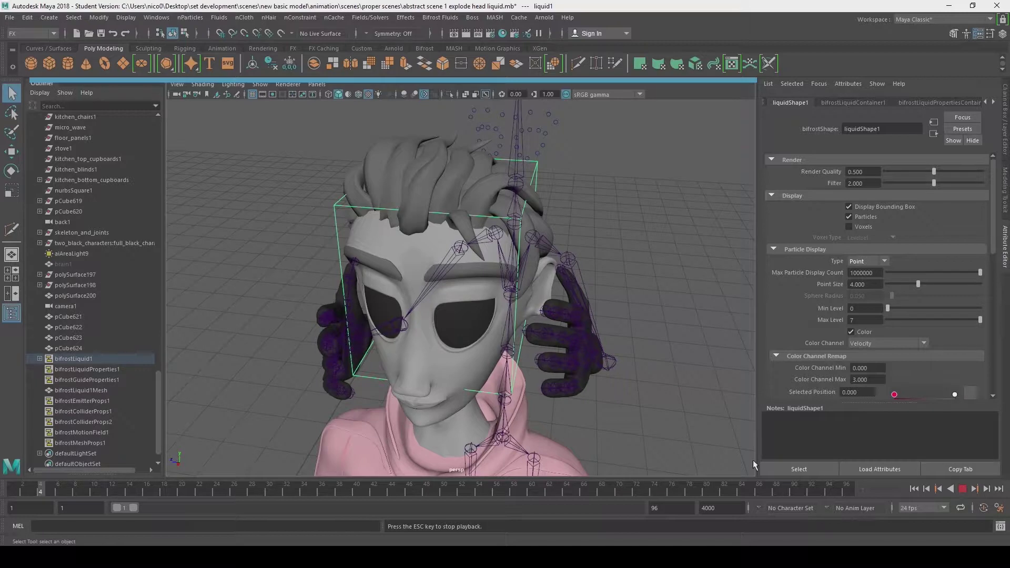
pyautogui.press('Escape')
pyautogui.click(317, 84)
pyautogui.click(439, 97)
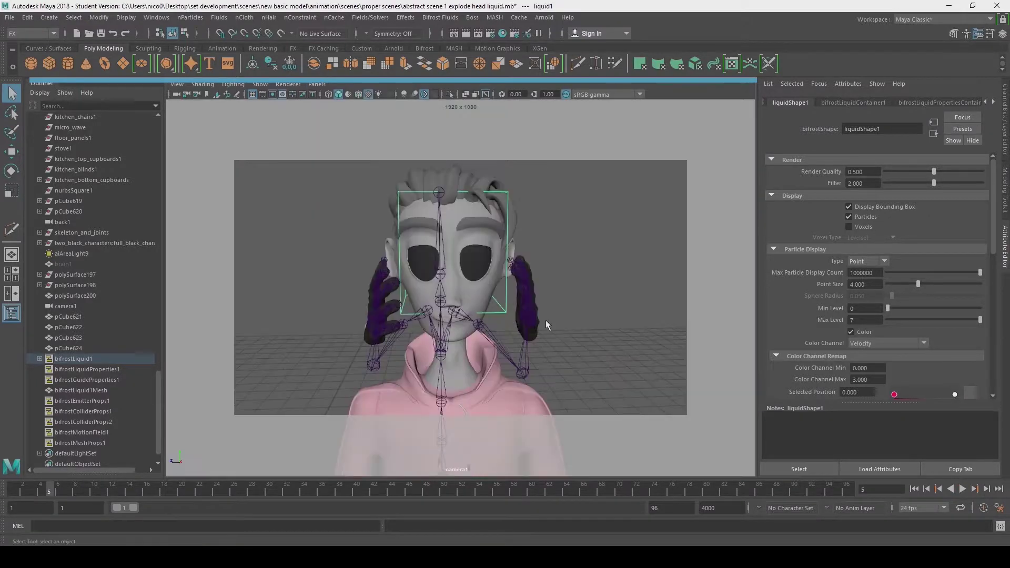
pyautogui.click(963, 490)
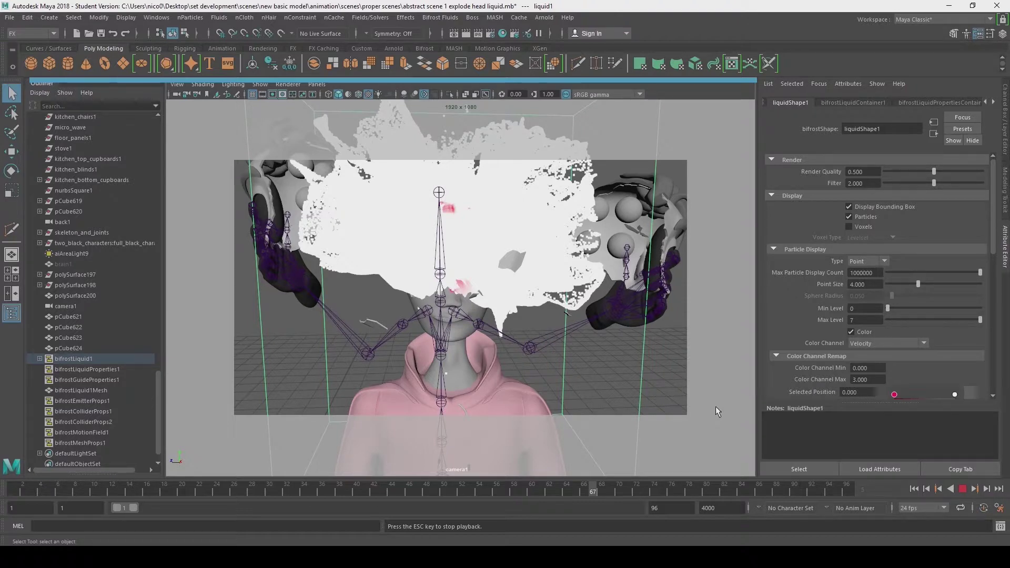
# - Stop playback at frame 67 and hide the collider_right mesh nested under the left hand's polySurface189
pyautogui.click(623, 247)
pyautogui.click(39, 233)
pyautogui.click(46, 243)
pyautogui.click(52, 253)
pyautogui.click(58, 264)
pyautogui.click(64, 274)
pyautogui.click(71, 286)
pyautogui.click(77, 296)
pyautogui.click(83, 317)
pyautogui.click(107, 338)
pyautogui.press('h')
# - Rename the sphere mesh nested under the right hand's polySurface152 as collider_left and hide it
pyautogui.click(299, 162)
pyautogui.click(41, 348)
pyautogui.click(47, 359)
pyautogui.click(67, 443)
pyautogui.doubleClick(91, 454)
pyautogui.write('collider_left')
pyautogui.press('Return')
pyautogui.press('h')
# - Create a polygon plane in the perspective view and scale it uniformly to about 588
pyautogui.press('space')
pyautogui.press('space')
pyautogui.scroll(-10, 512, 305)
pyautogui.keyDown('alt'); pyautogui.moveTo(512, 304); pyautogui.dragTo(457, 303); pyautogui.keyUp('alt')
pyautogui.click(122, 65)
pyautogui.scroll(-5, 460, 383)
pyautogui.keyDown('alt'); pyautogui.moveTo(460, 424); pyautogui.dragTo(459, 384, button='middle'); pyautogui.keyUp('alt')
pyautogui.press('r')
pyautogui.moveTo(473, 392); pyautogui.dragTo(605, 392)
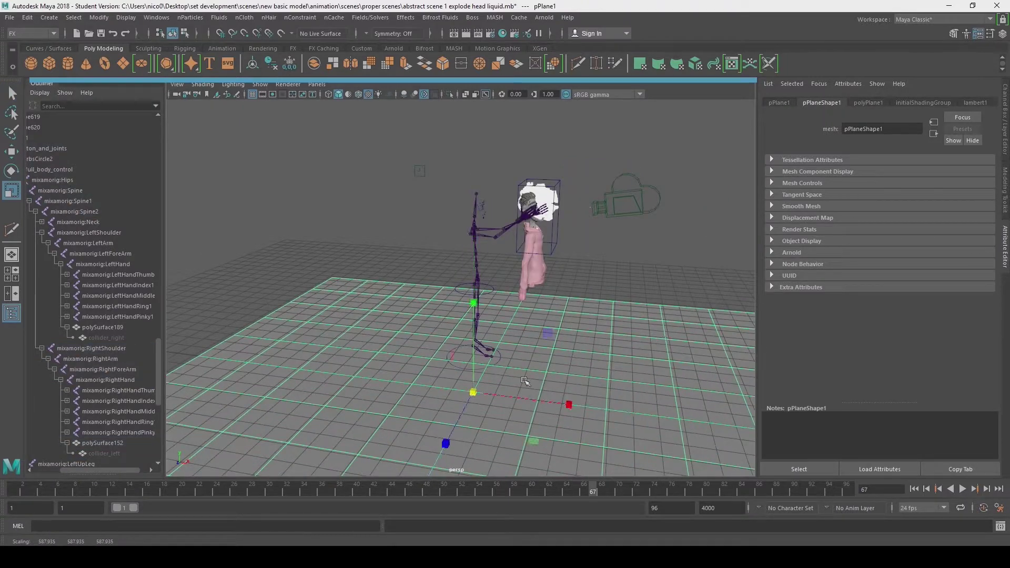
# - Stand the plane upright with Rotate Z 90 and move it behind the character as a backdrop
pyautogui.press('e')
pyautogui.moveTo(529, 320); pyautogui.dragTo(559, 363)
pyautogui.click(1005, 120)
pyautogui.click(980, 155)
pyautogui.write('90')
pyautogui.press('Return')
pyautogui.keyDown('alt'); pyautogui.moveTo(526, 295); pyautogui.dragTo(390, 294); pyautogui.keyUp('alt')
pyautogui.press('w')
pyautogui.moveTo(300, 373); pyautogui.dragTo(368, 372)
# - Duplicate the backdrop plane, set the copy's Rotate Z to 0, and place it beneath the character as a floor
pyautogui.click(316, 84)
pyautogui.click(317, 84)
pyautogui.keyDown('alt'); pyautogui.moveTo(460, 198); pyautogui.dragTo(542, 200); pyautogui.keyUp('alt')
pyautogui.moveTo(372, 219); pyautogui.dragTo(442, 337, button='right')
pyautogui.hotkey('ctrl', 'd')
pyautogui.moveTo(571, 381); pyautogui.dragTo(638, 390)
pyautogui.click(979, 155)
pyautogui.write('0')
pyautogui.press('Return')
pyautogui.moveTo(544, 289); pyautogui.dragTo(545, 226)
# - Show the lights:lights layer and rotate directionalLight2 so that it shines diagonally across the set
pyautogui.scroll(-5, 478, 348)
pyautogui.scroll(-3, 834, 453)
pyautogui.click(769, 426)
pyautogui.keyDown('alt'); pyautogui.moveTo(631, 344); pyautogui.dragTo(559, 353); pyautogui.keyUp('alt')
pyautogui.click(631, 336)
pyautogui.press('e')
pyautogui.moveTo(683, 378); pyautogui.dragTo(570, 359)
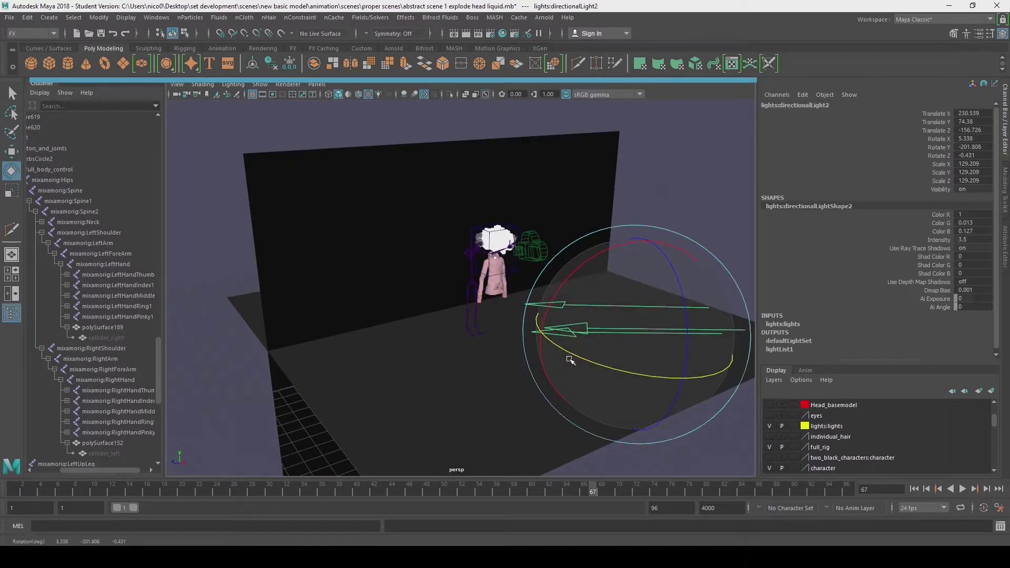
pyautogui.moveTo(634, 392); pyautogui.dragTo(615, 390)
# - Set the intensity of directionalLight2 to 1.5
pyautogui.hotkey('ctrl', 'a')
pyautogui.moveTo(868, 232); pyautogui.dragTo(835, 237)
pyautogui.write('1.5')
pyautogui.press('Return')
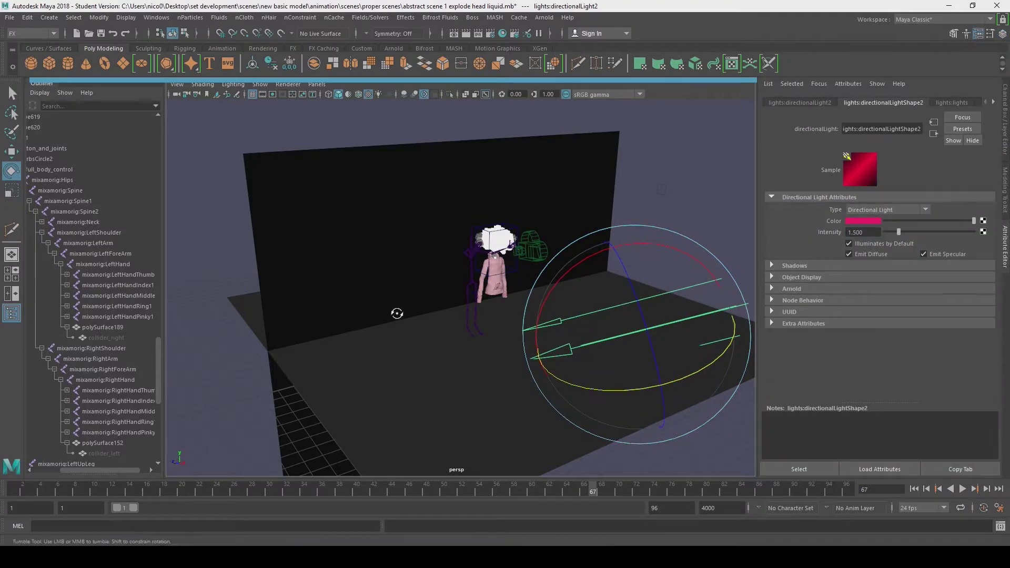
# - Move the aiAreaLight9 area light between the backdrop and the character and enlarge it
pyautogui.keyDown('alt'); pyautogui.moveTo(397, 314); pyautogui.dragTo(506, 312); pyautogui.keyUp('alt')
pyautogui.click(259, 247)
pyautogui.press('w')
pyautogui.moveTo(308, 220); pyautogui.dragTo(594, 232)
pyautogui.keyDown('alt'); pyautogui.moveTo(605, 311); pyautogui.dragTo(499, 316); pyautogui.keyUp('alt')
pyautogui.moveTo(526, 259); pyautogui.dragTo(463, 265)
pyautogui.keyDown('alt'); pyautogui.moveTo(532, 318); pyautogui.dragTo(476, 320); pyautogui.keyUp('alt')
pyautogui.moveTo(478, 181); pyautogui.dragTo(480, 169)
pyautogui.press('r')
pyautogui.moveTo(478, 261); pyautogui.dragTo(574, 244)
# - Delete the spare area lighting standing outside the set behind the backdrop
pyautogui.keyDown('alt'); pyautogui.moveTo(342, 322); pyautogui.dragTo(442, 331); pyautogui.keyUp('alt')
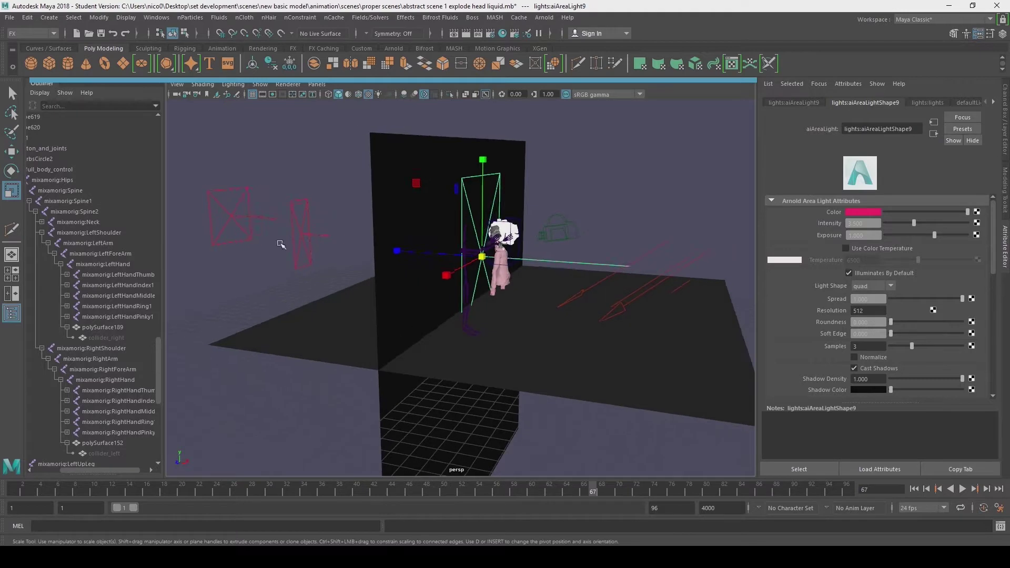
pyautogui.click(279, 240)
pyautogui.press('Delete')
# - Look through camera1 and render frame 67 in the Arnold RenderView
pyautogui.keyDown('alt'); pyautogui.moveTo(535, 329); pyautogui.dragTo(425, 326); pyautogui.keyUp('alt')
pyautogui.click(317, 85)
pyautogui.click(450, 96)
pyautogui.click(545, 17)
pyautogui.click(563, 29)
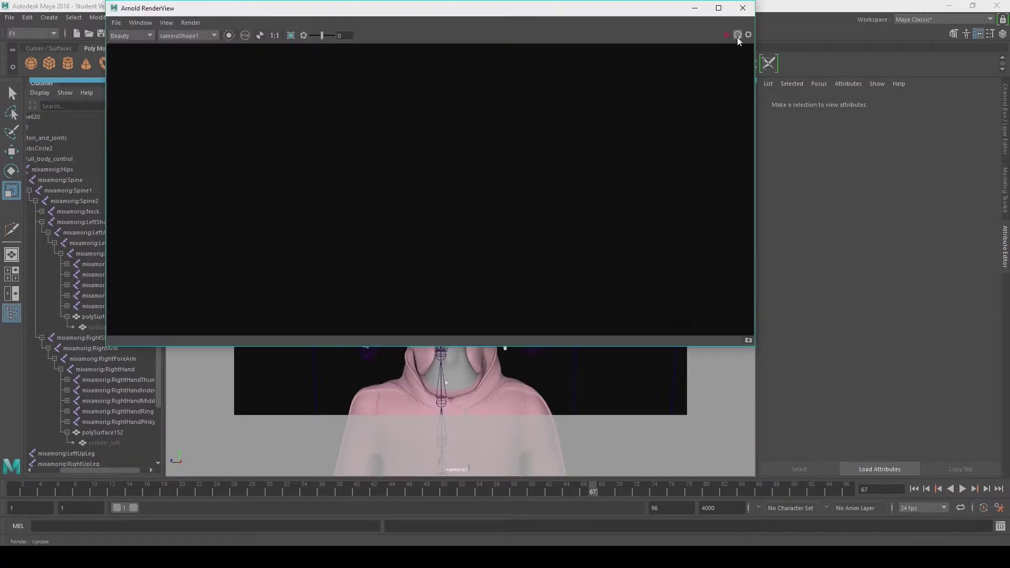
pyautogui.click(738, 36)
pyautogui.moveTo(274, 14); pyautogui.dragTo(321, 70)
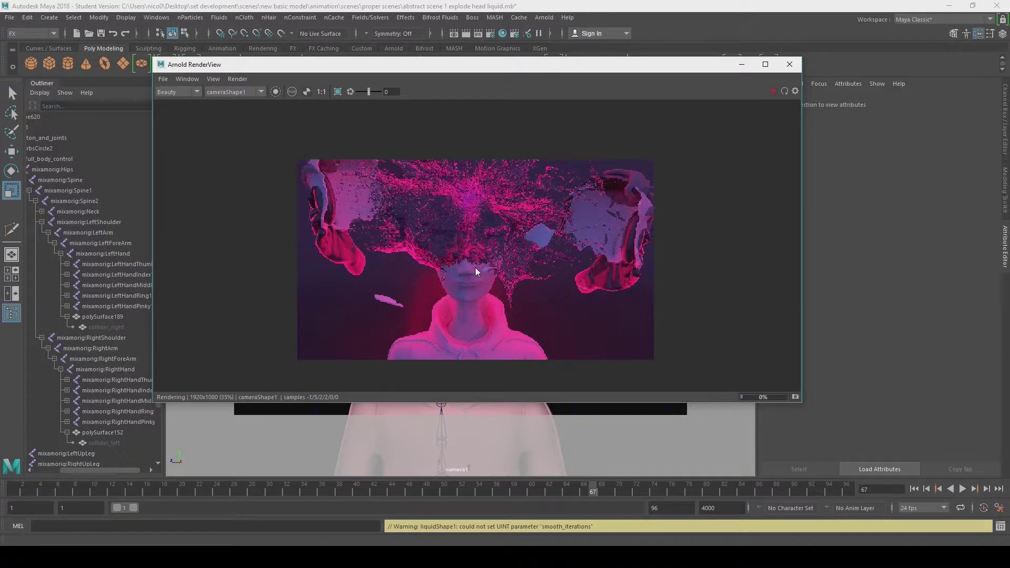
# - Save the liquid head-explosion scene over its existing file and close the Arnold RenderView
pyautogui.hotkey('ctrl', 's')
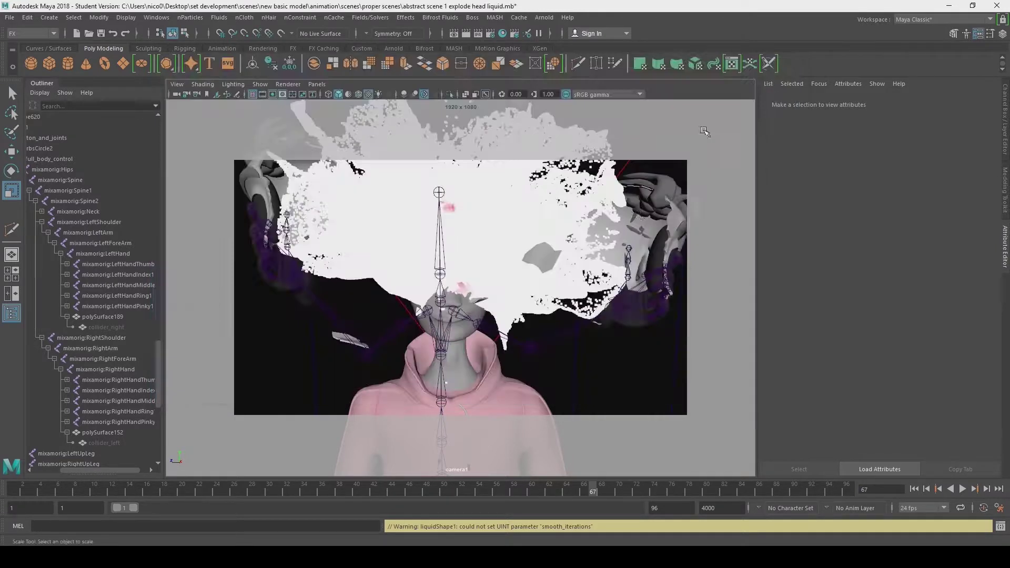
pyautogui.press('Return')
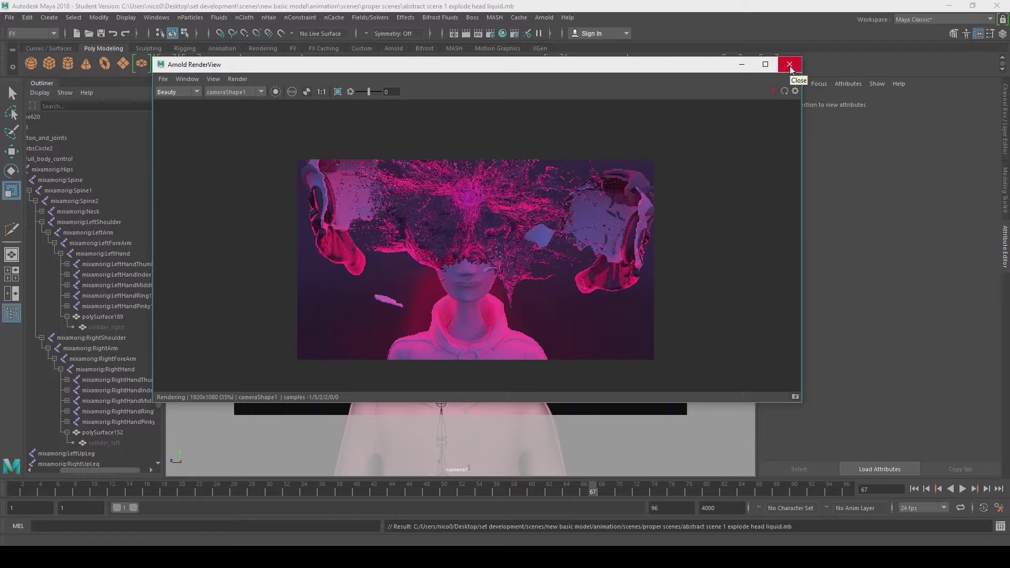
pyautogui.click(790, 66)
# - Return to the perspective view and set the intensity of directionalLight2 to 1
pyautogui.click(317, 84)
pyautogui.moveTo(337, 96)
pyautogui.click(428, 98)
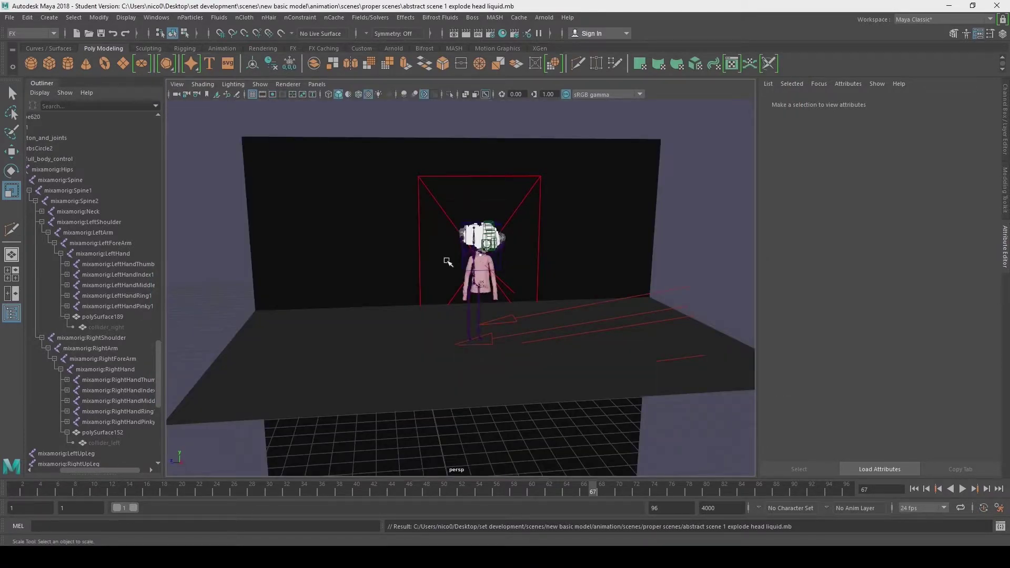
pyautogui.click(489, 340)
pyautogui.keyDown('alt'); pyautogui.moveTo(455, 358); pyautogui.dragTo(506, 391); pyautogui.keyUp('alt')
pyautogui.keyDown('alt'); pyautogui.moveTo(526, 148); pyautogui.dragTo(364, 192); pyautogui.keyUp('alt')
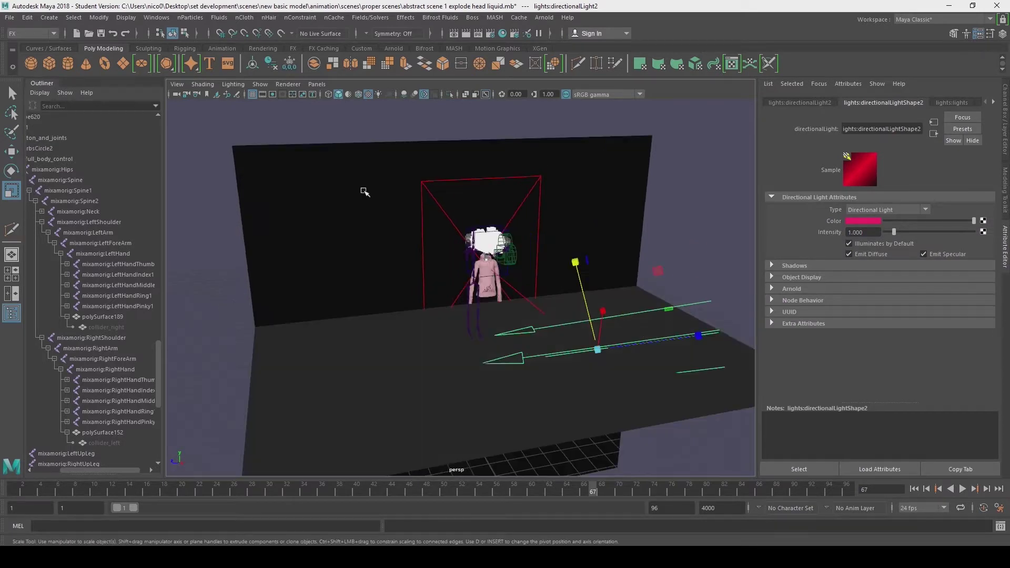
# - Render the camera1 shot again with Arnold to check the adjusted lighting
pyautogui.click(544, 17)
pyautogui.click(566, 50)
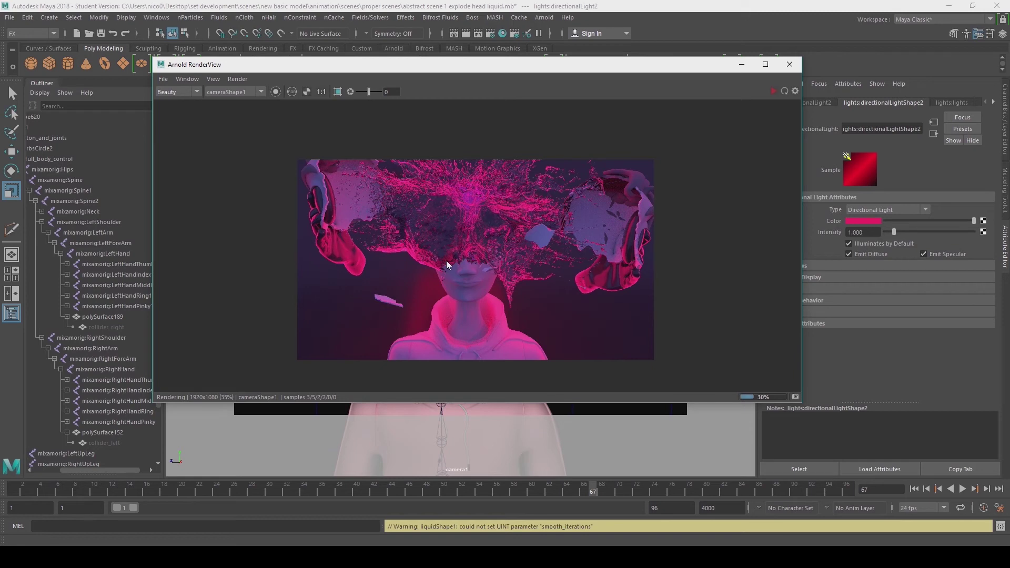
pyautogui.moveTo(697, 67); pyautogui.dragTo(720, 95)
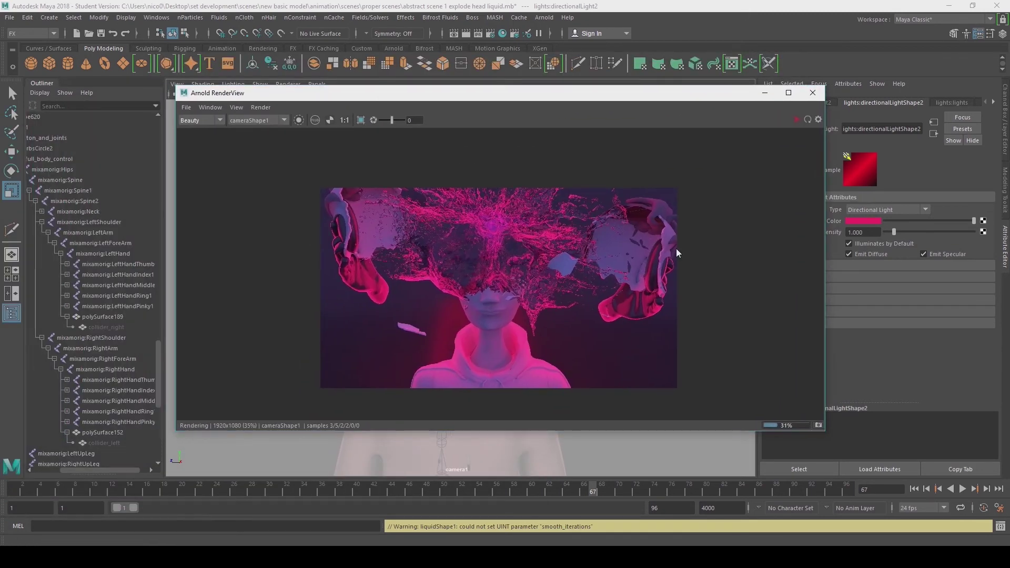